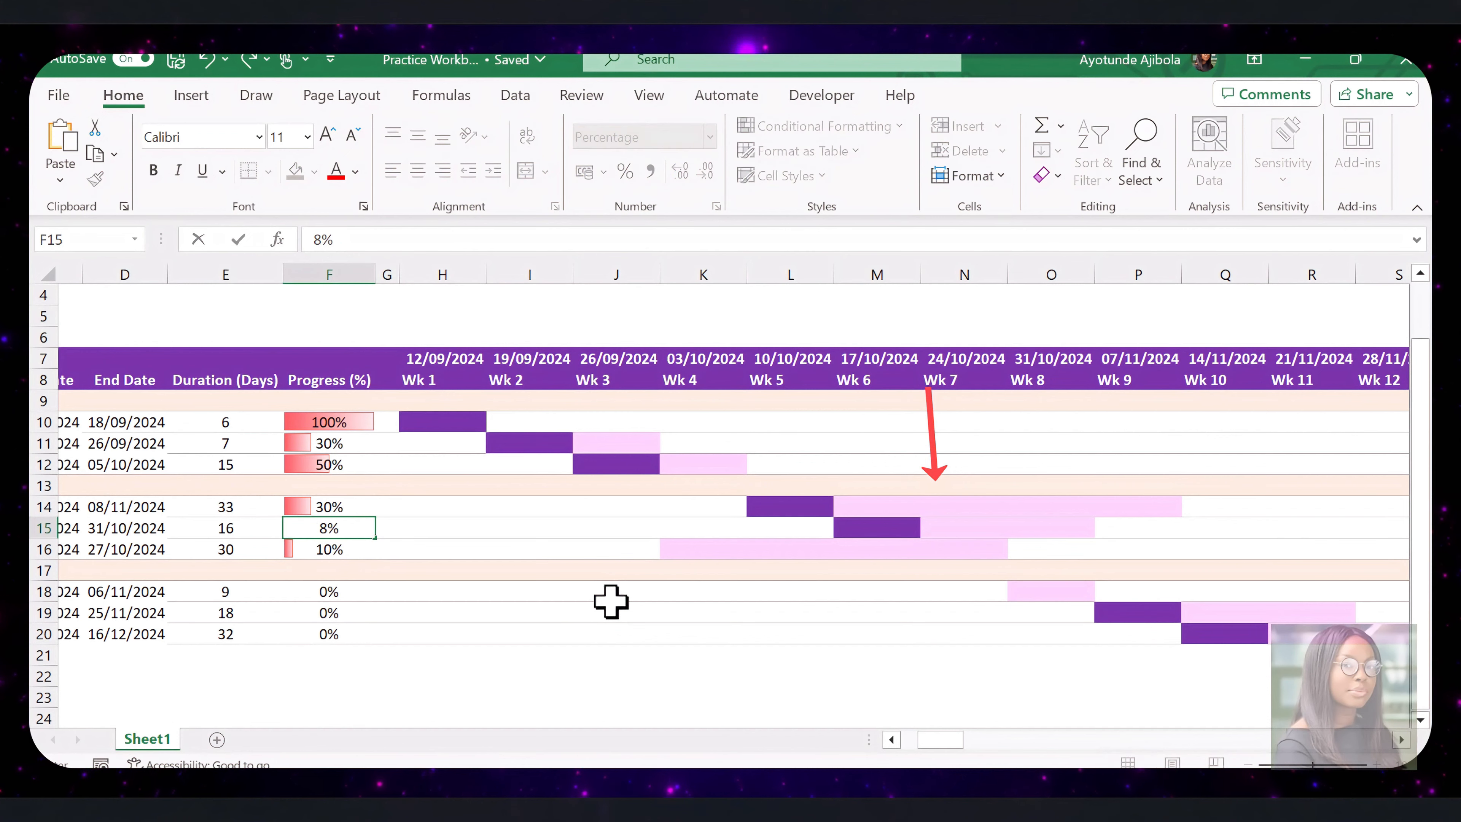
# - Set the progress percentage of the task in row 15 (cell F15) to 100%
pyautogui.press('Return')
pyautogui.press('Up')
pyautogui.write('100')
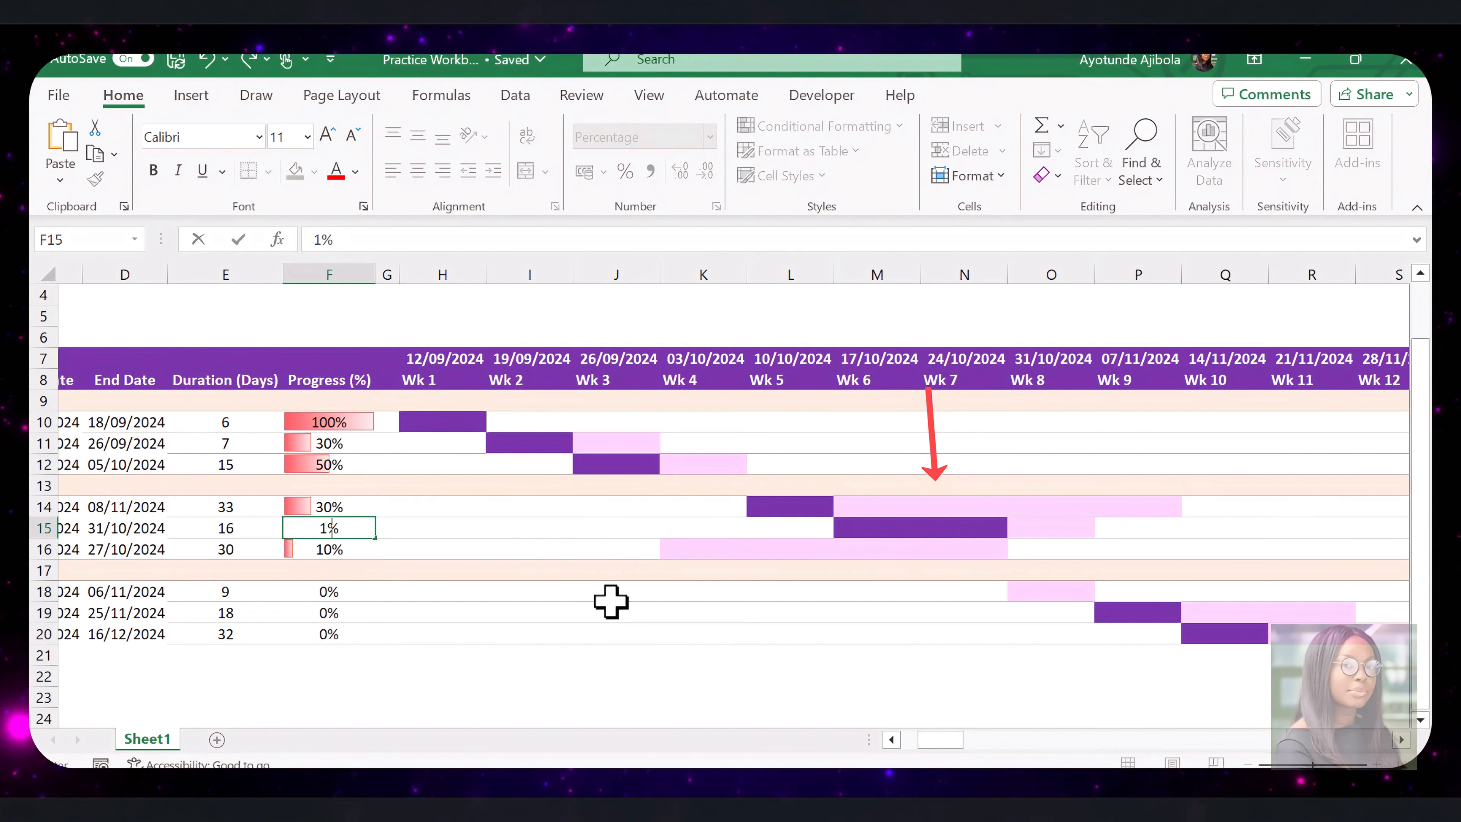
pyautogui.press('Return')
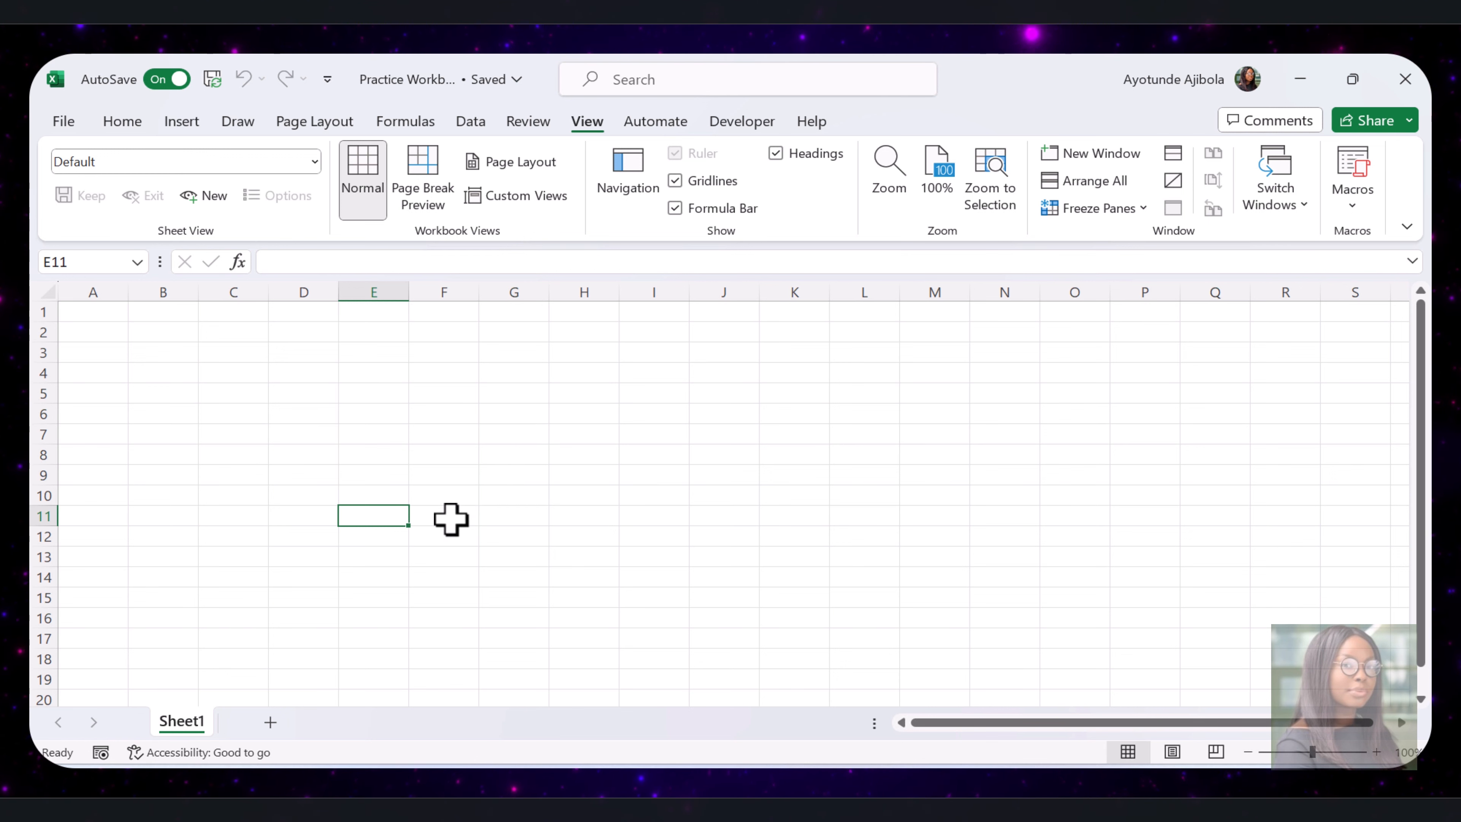
# - Enter the column headers "Task Name" in A8 and "Project Lead" in B8
pyautogui.click(36, 458)
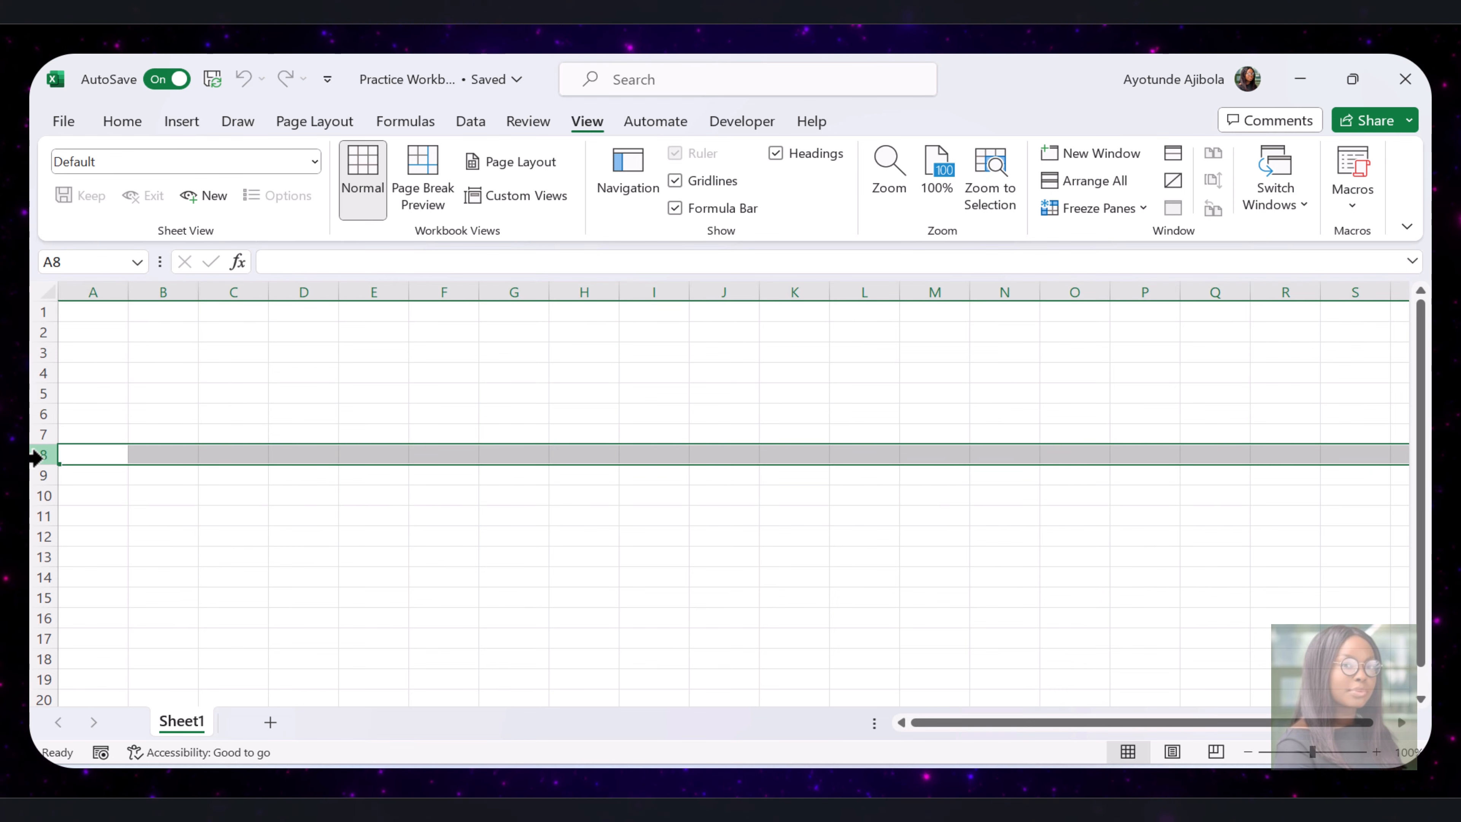
pyautogui.click(98, 454)
pyautogui.write('Task Name')
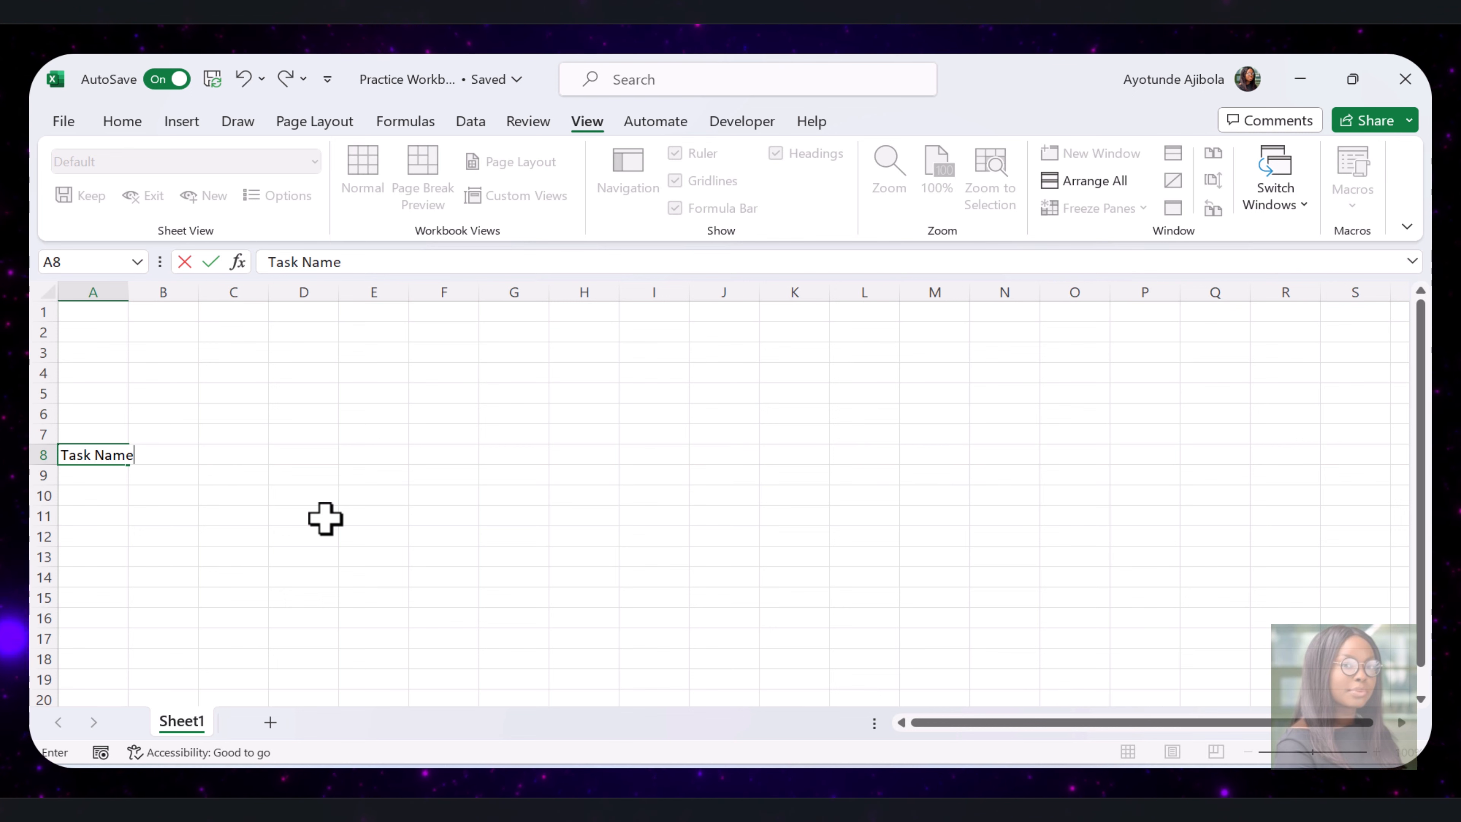
pyautogui.press('Tab')
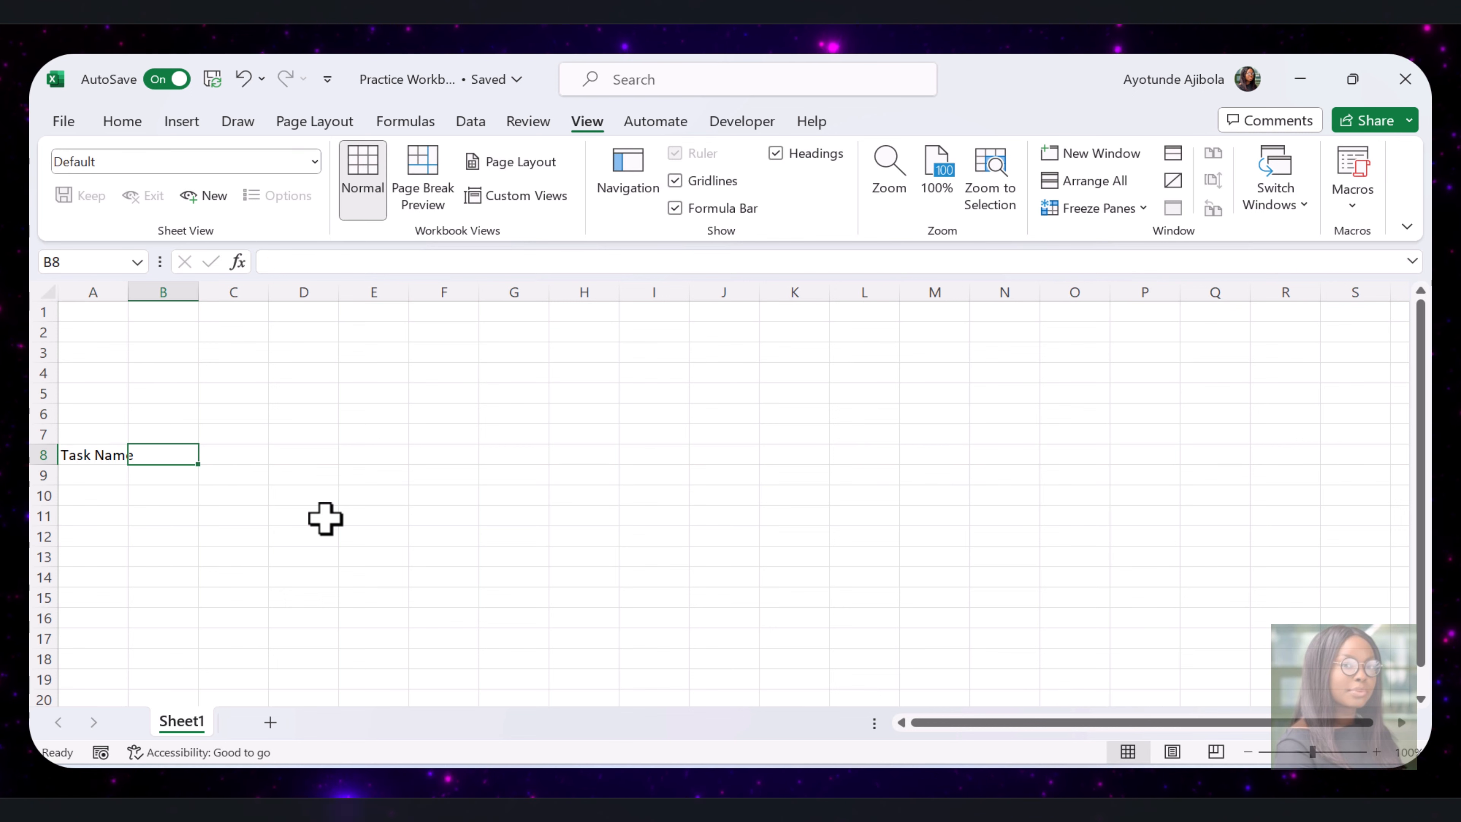
pyautogui.write('Project Lead')
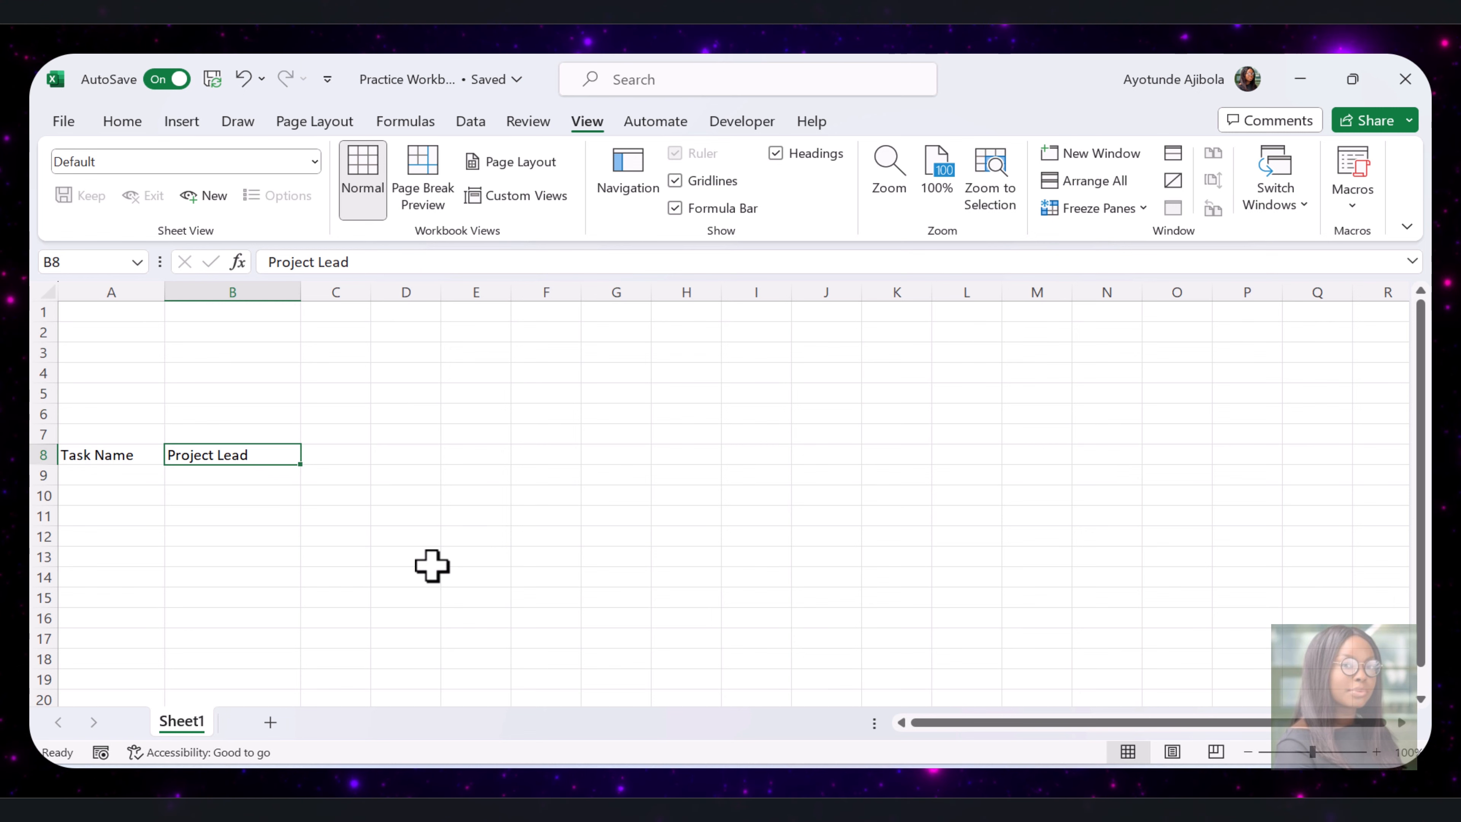
pyautogui.press('Tab')
# - Add the headers "Start Date" in C8 and "End Date" in D8
pyautogui.write('Start Date')
pyautogui.press('Tab')
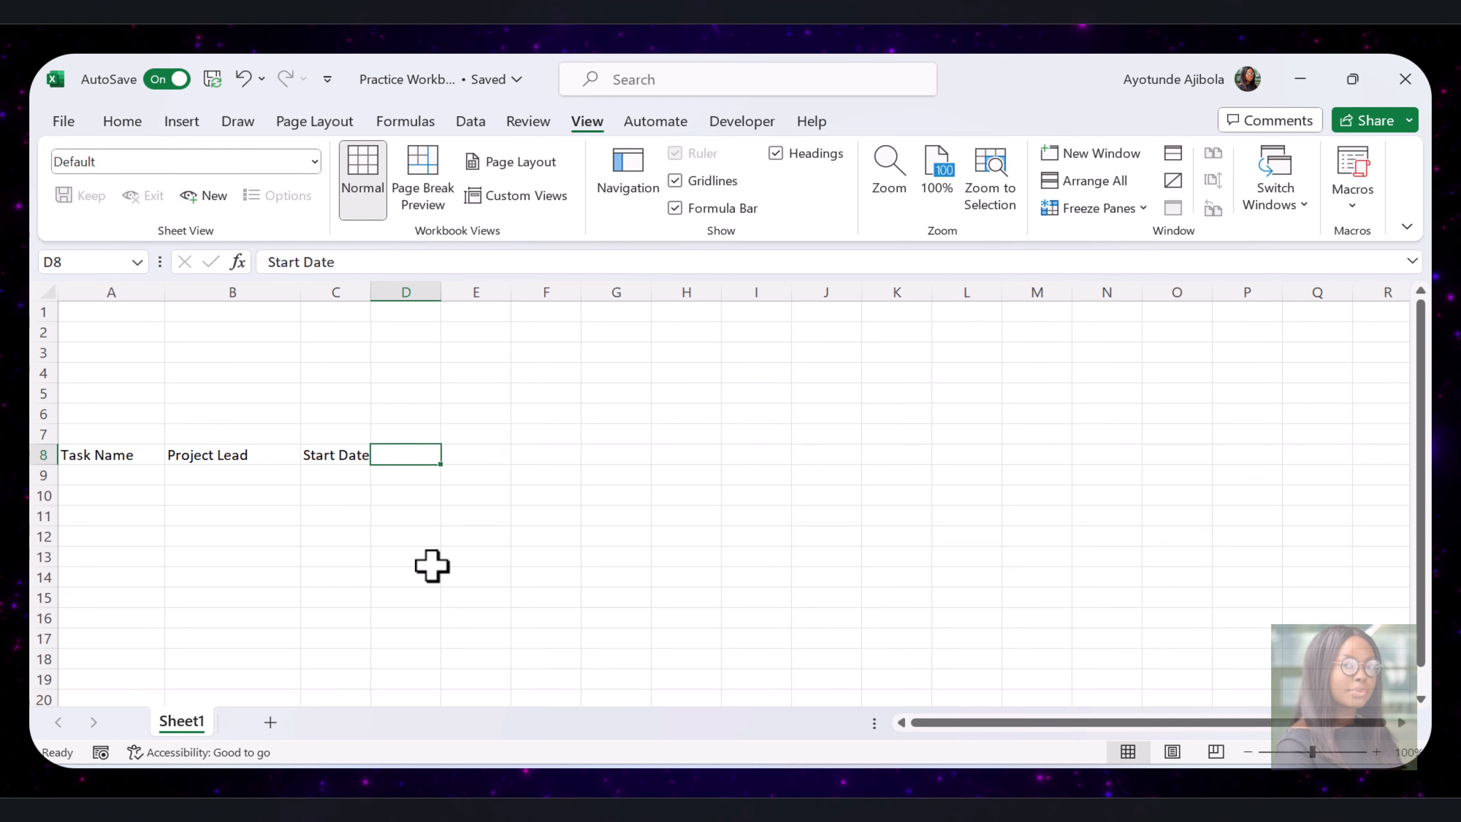
pyautogui.write('End Date')
pyautogui.press('Return')
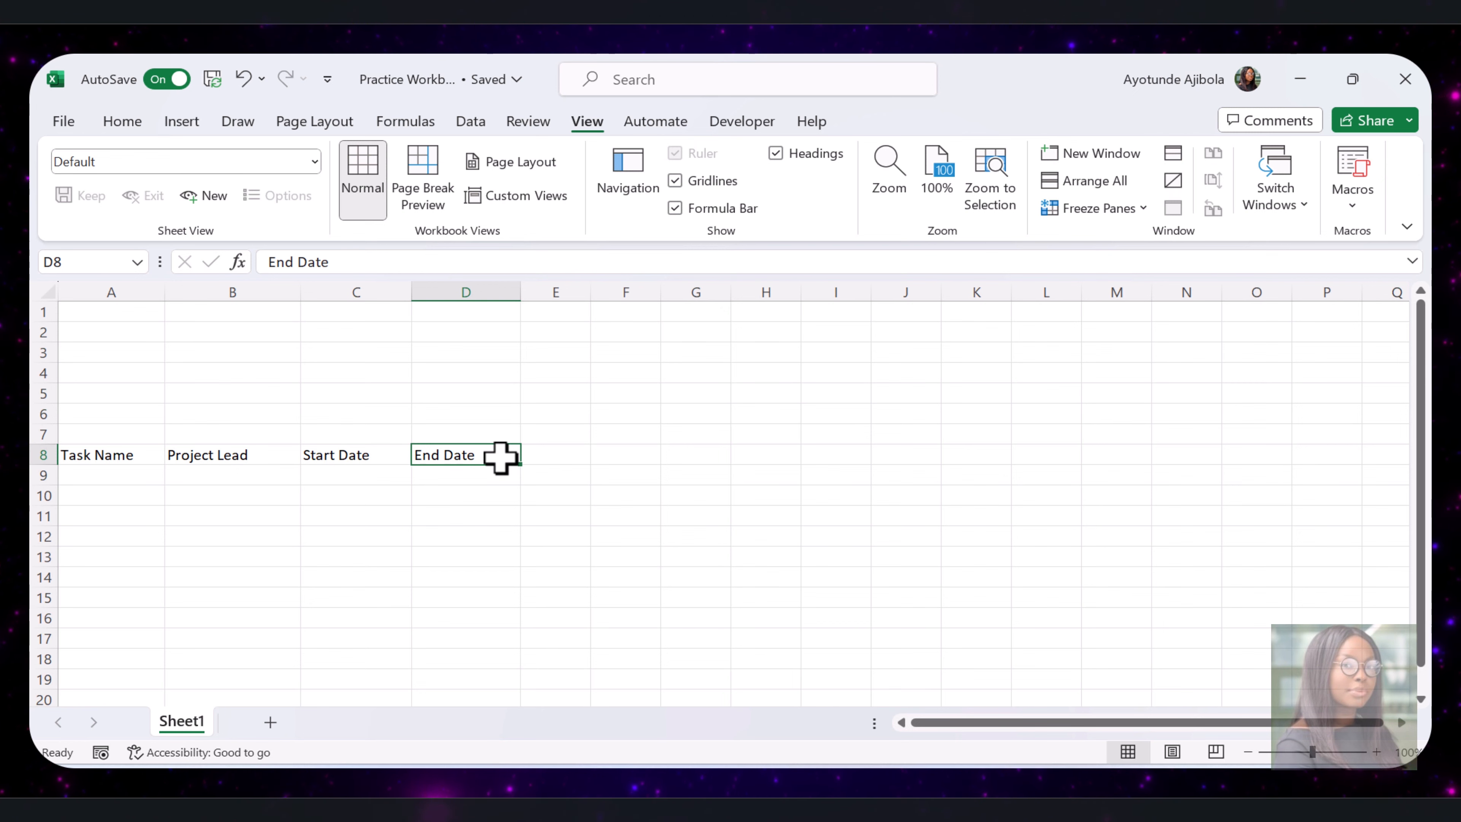
pyautogui.press('Tab')
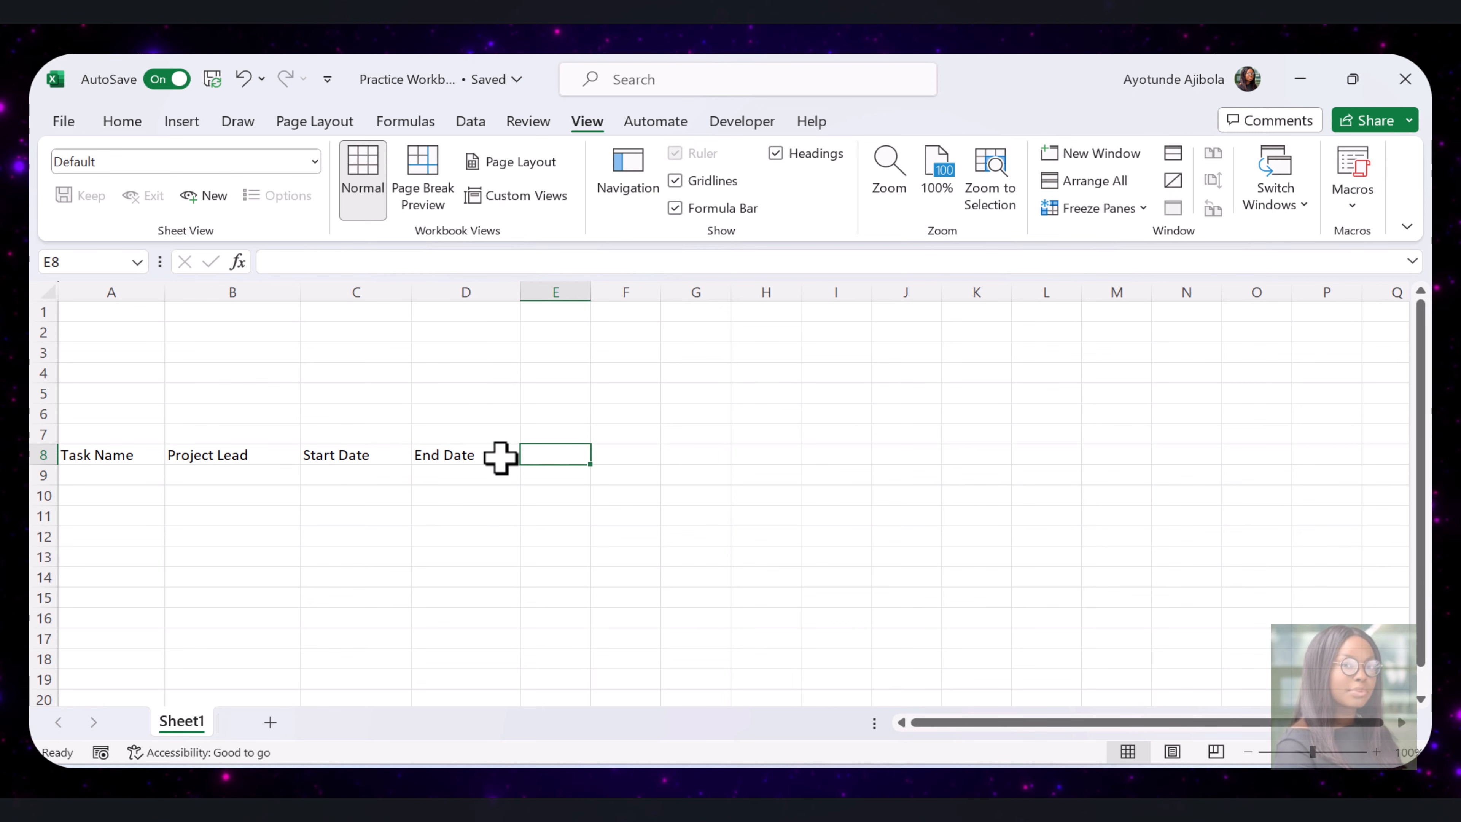
# - Enter the headers "Duration (Days)" in E8 and "Progress (%)" in F8, fitting column E's width to its text
pyautogui.write('Duration (Days)')
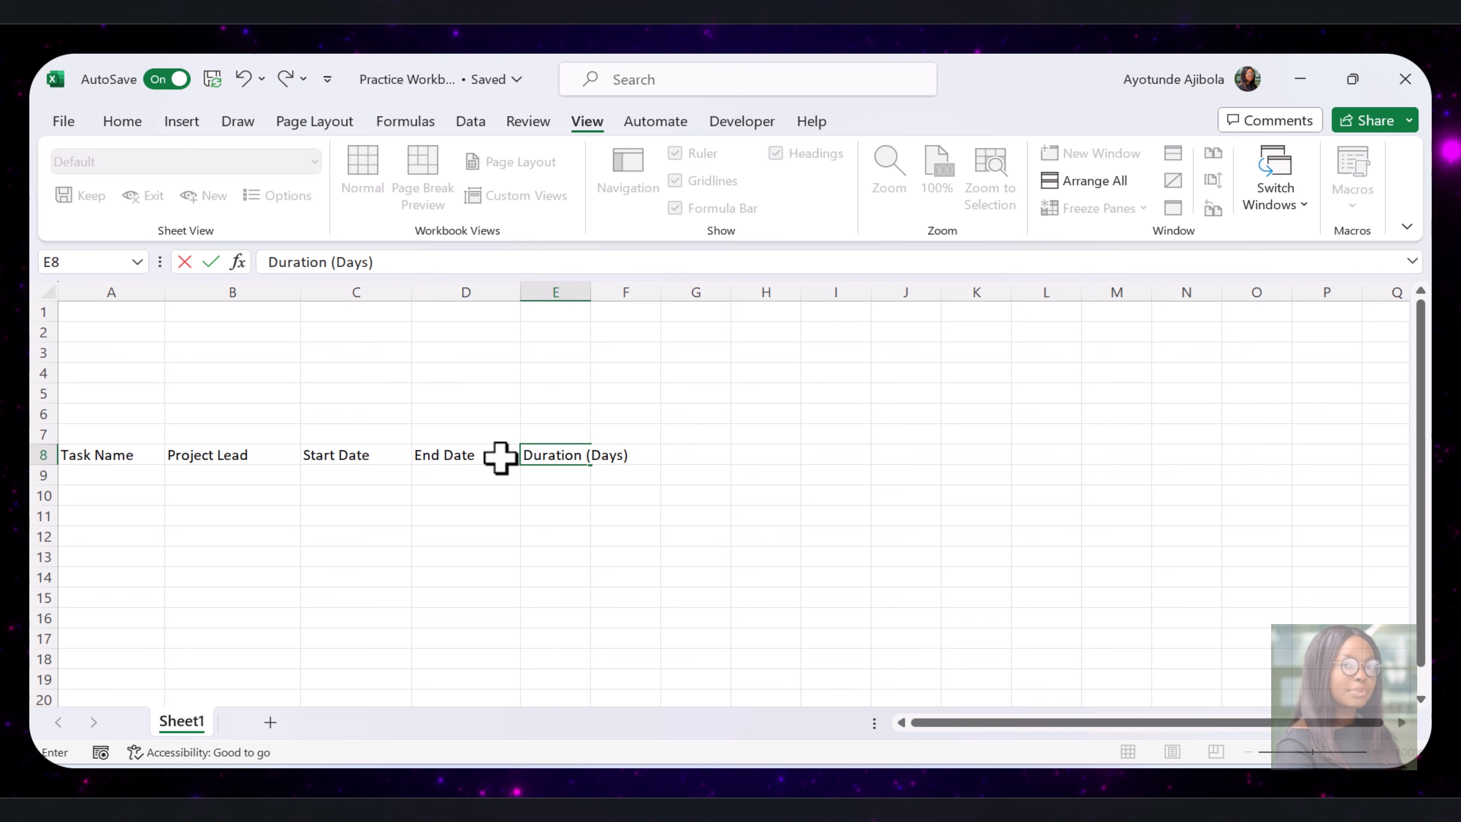
pyautogui.press('Tab')
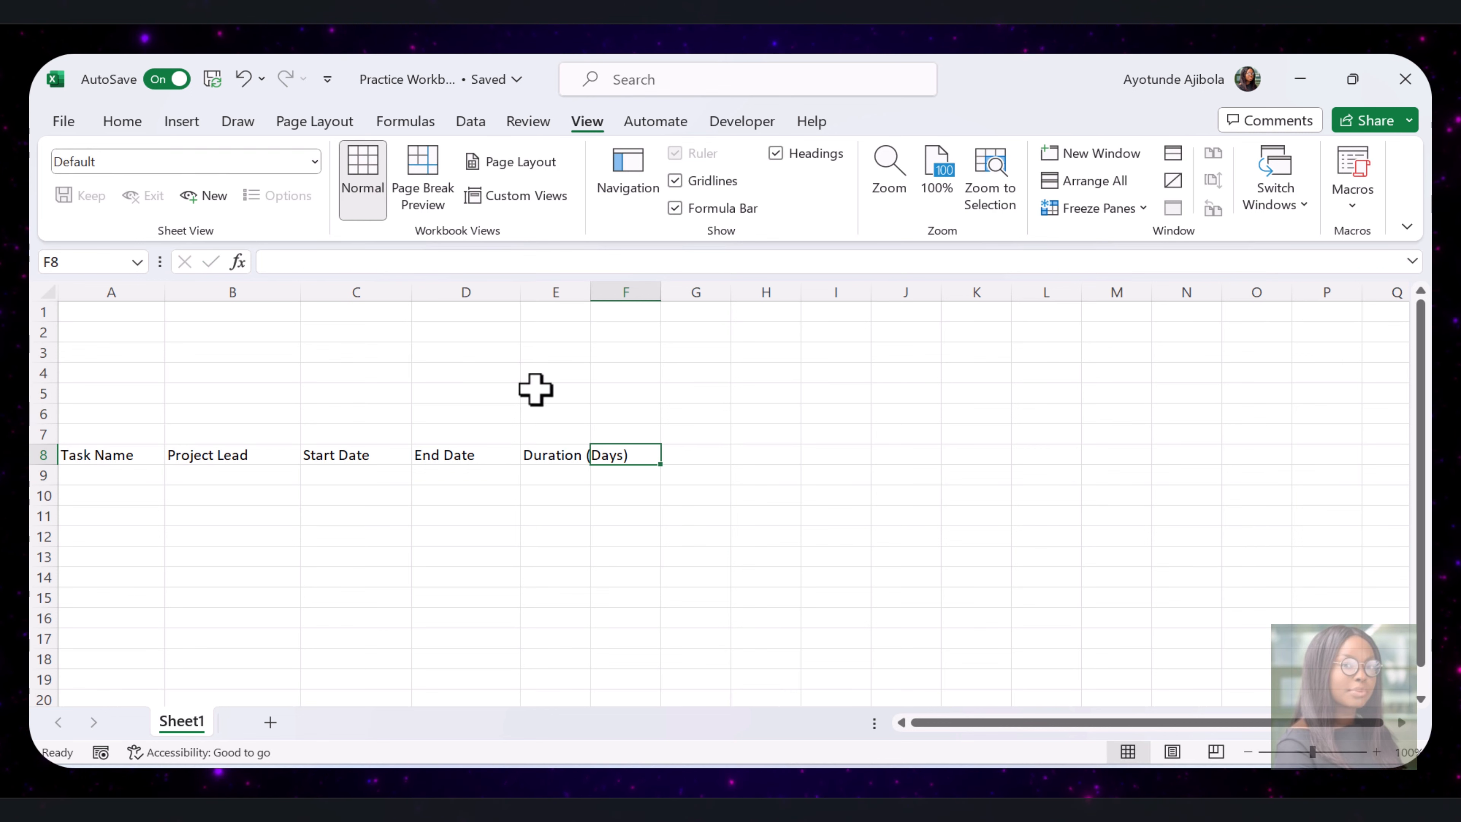
pyautogui.doubleClick(590, 292)
pyautogui.write('P')
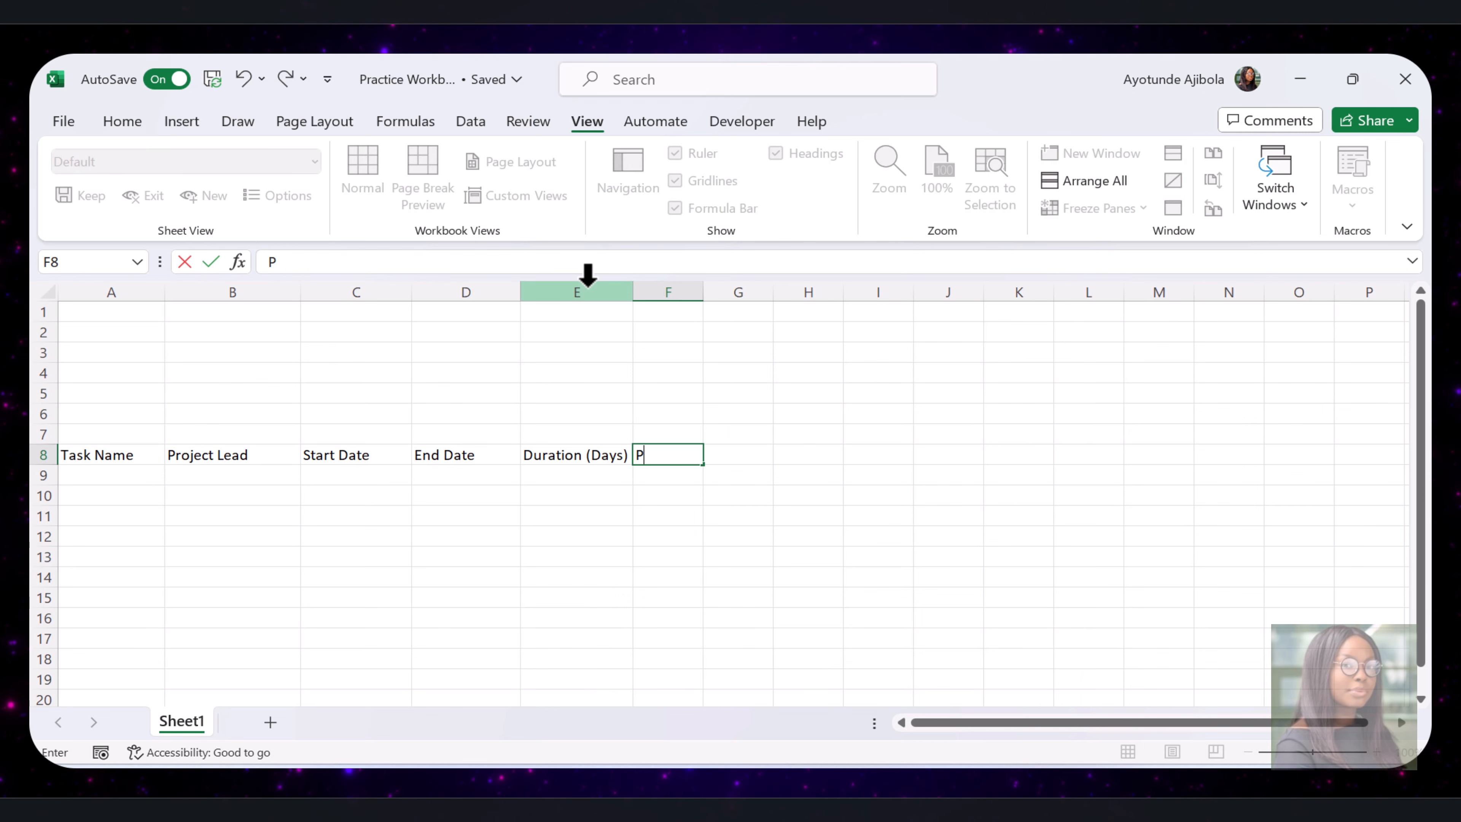
pyautogui.write('rogress (%)')
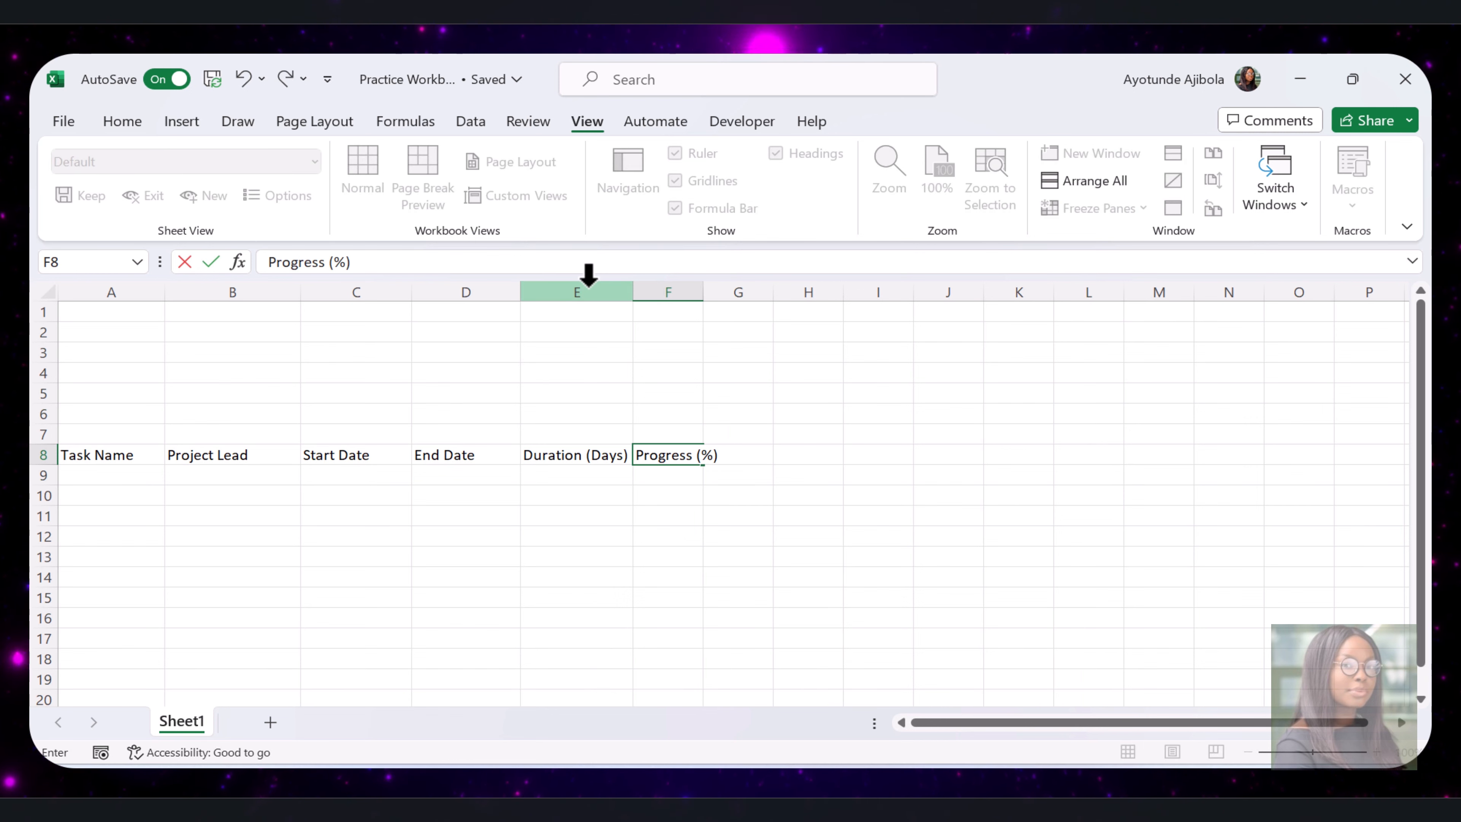
pyautogui.press('Return')
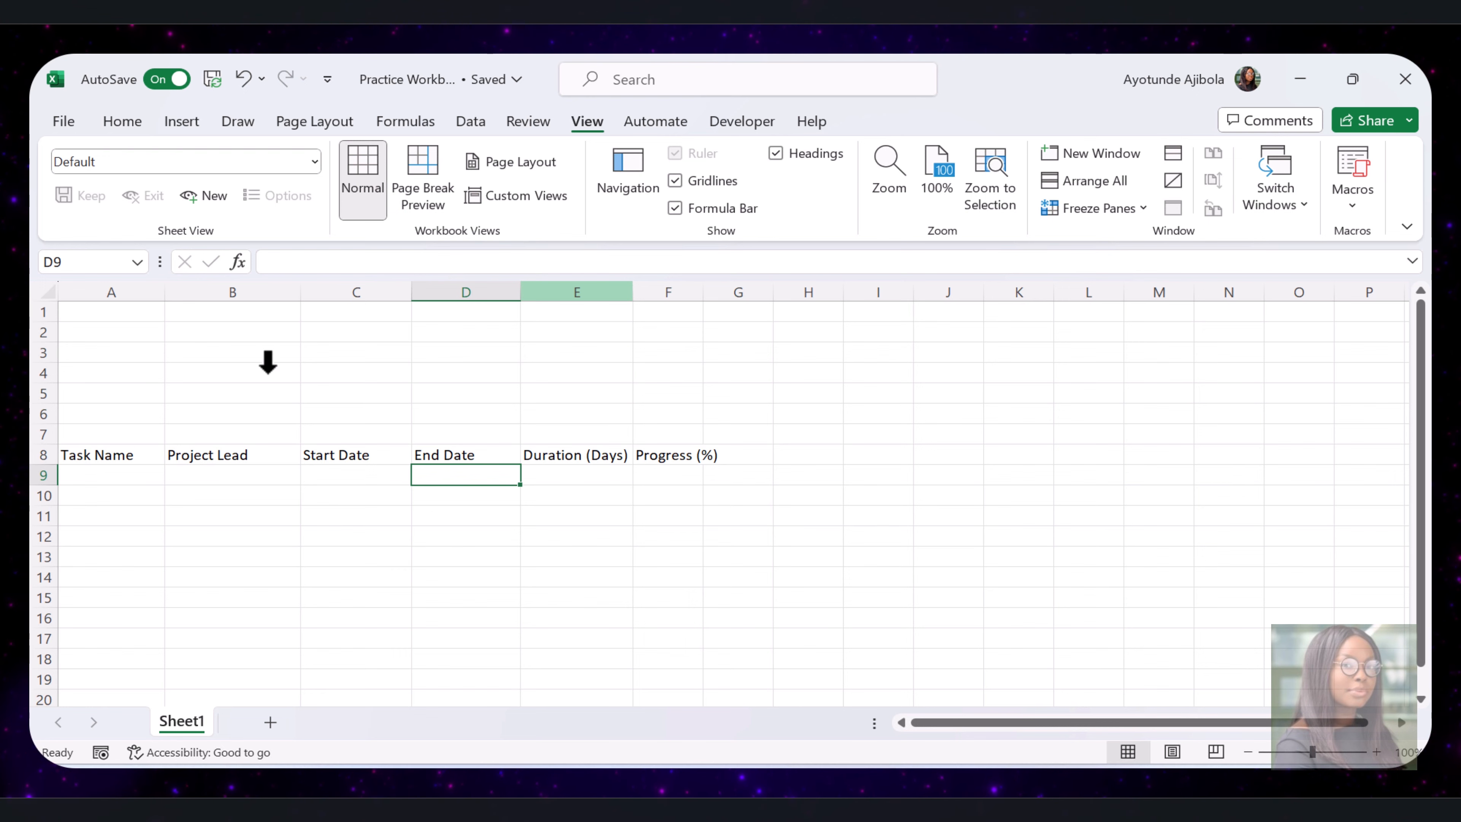
# - Make the header text in row 8 bold and centre it horizontally
pyautogui.click(43, 454)
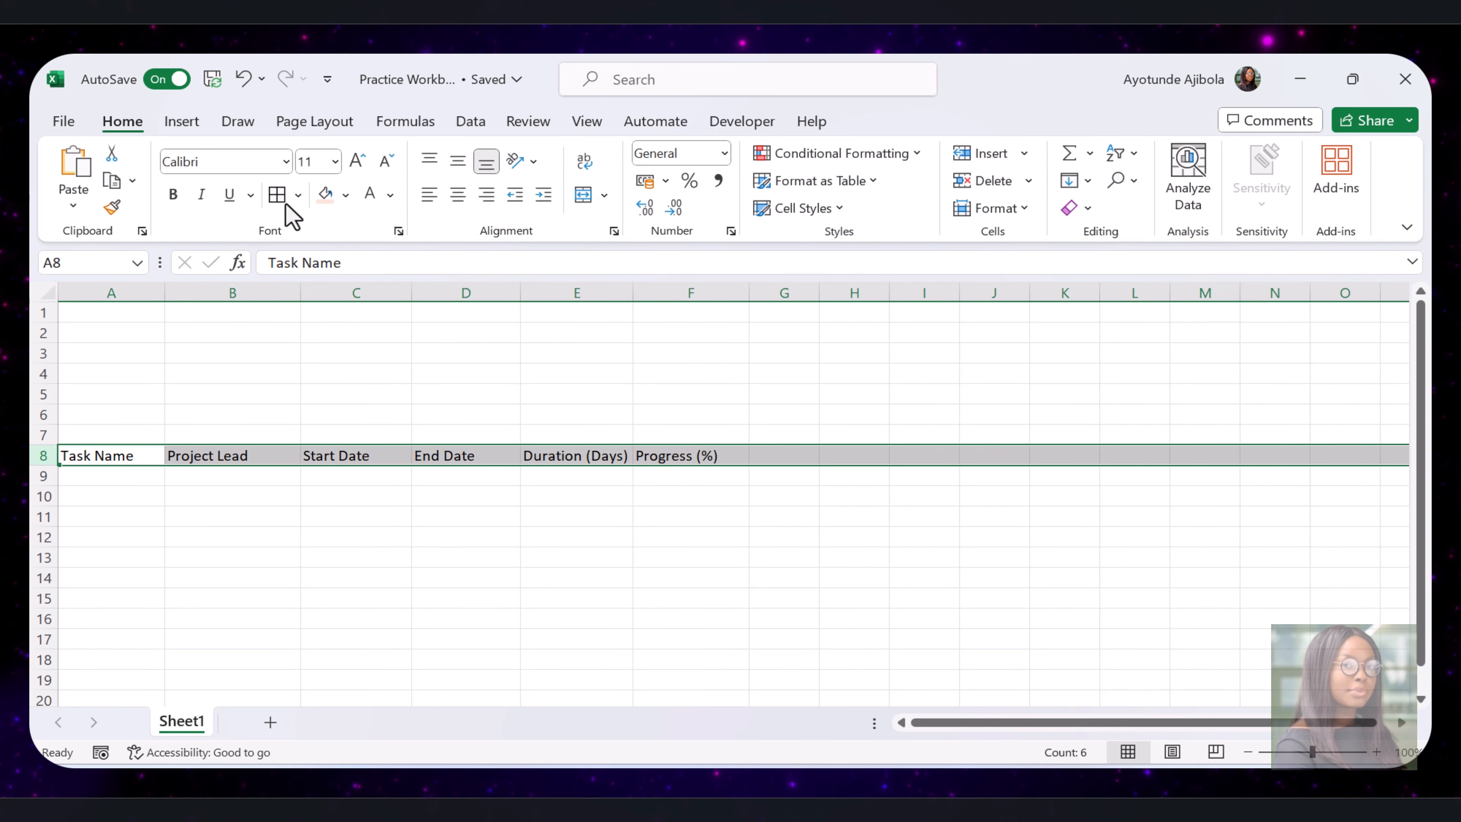
pyautogui.click(487, 514)
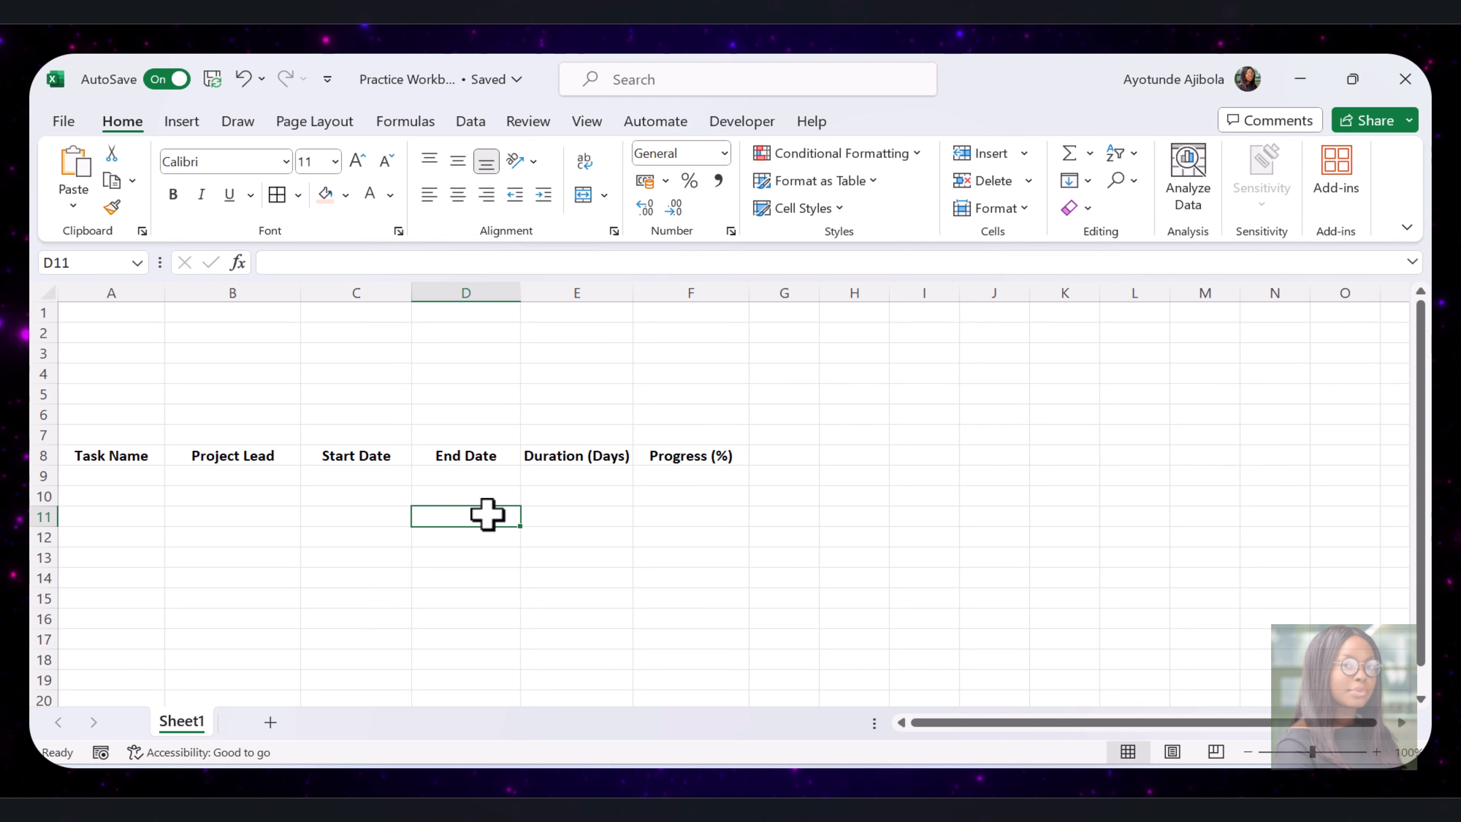
# - Enter "Planning Stage" in A9 and "Defining scope" in A10, with a lowercase s in scope
pyautogui.scroll(-1, 487, 514)
pyautogui.click(134, 416)
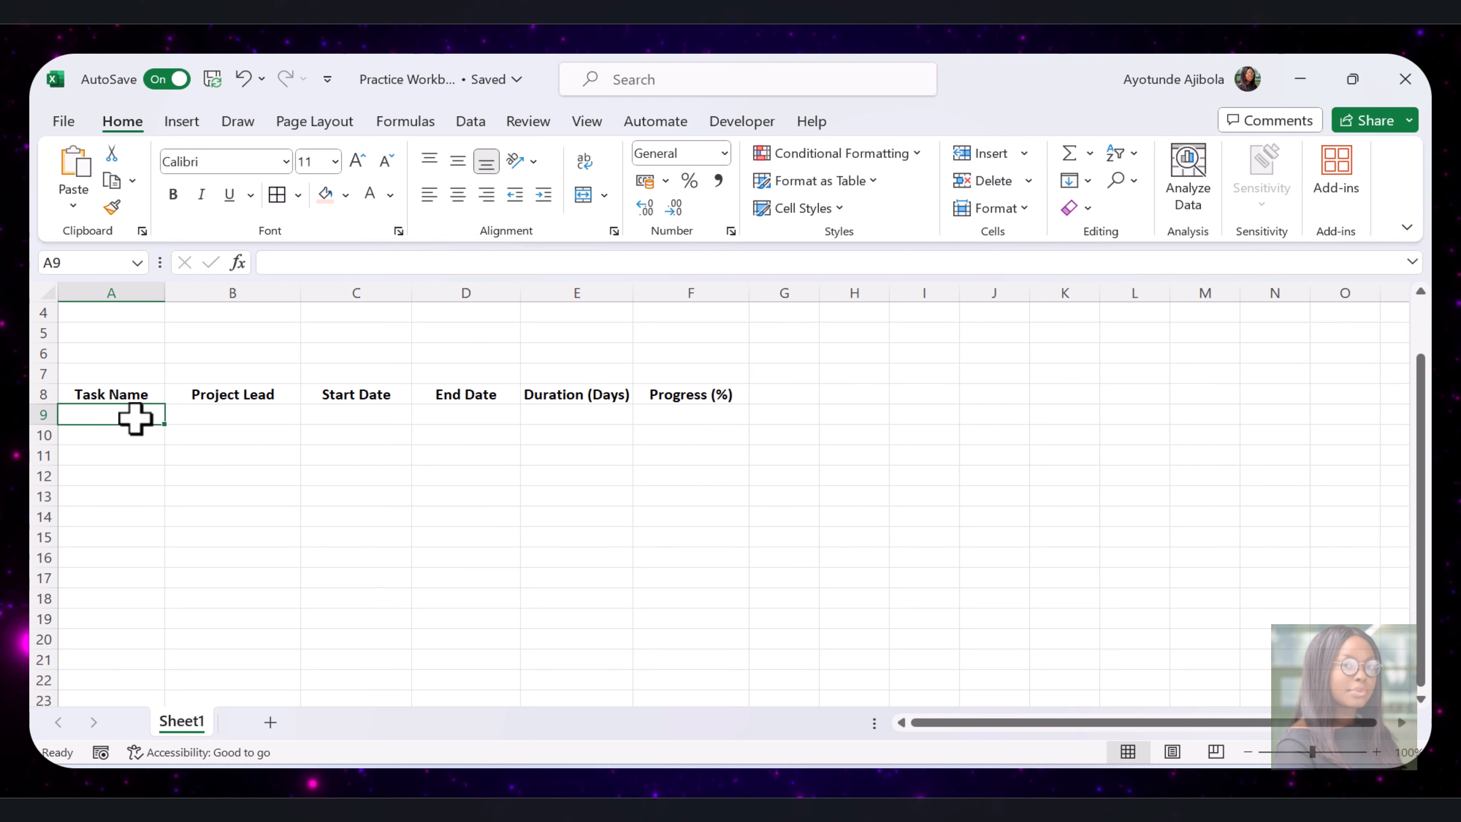
pyautogui.write('Planning Stage')
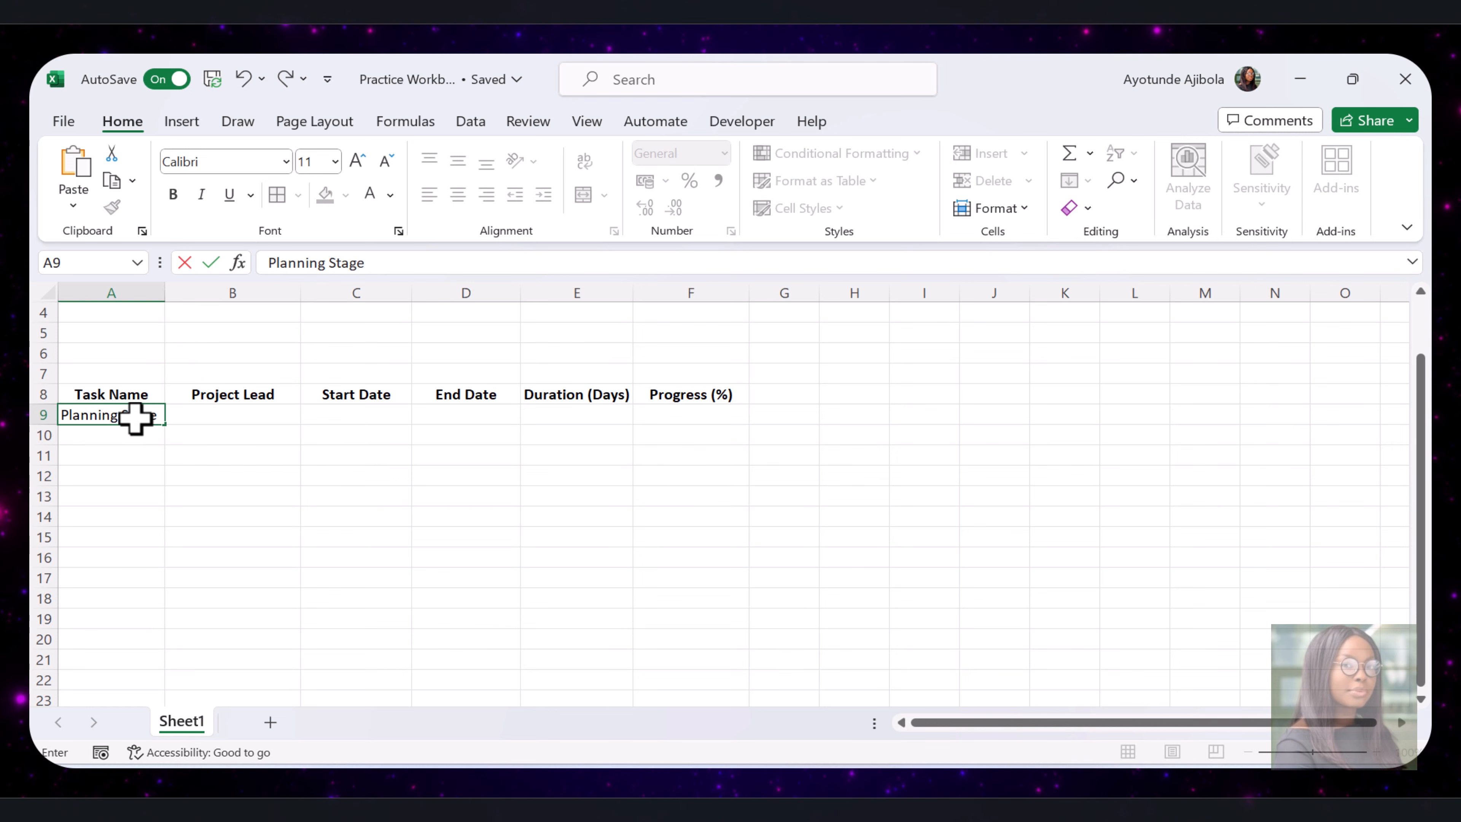
pyautogui.press('Return')
pyautogui.write('Defining Scope')
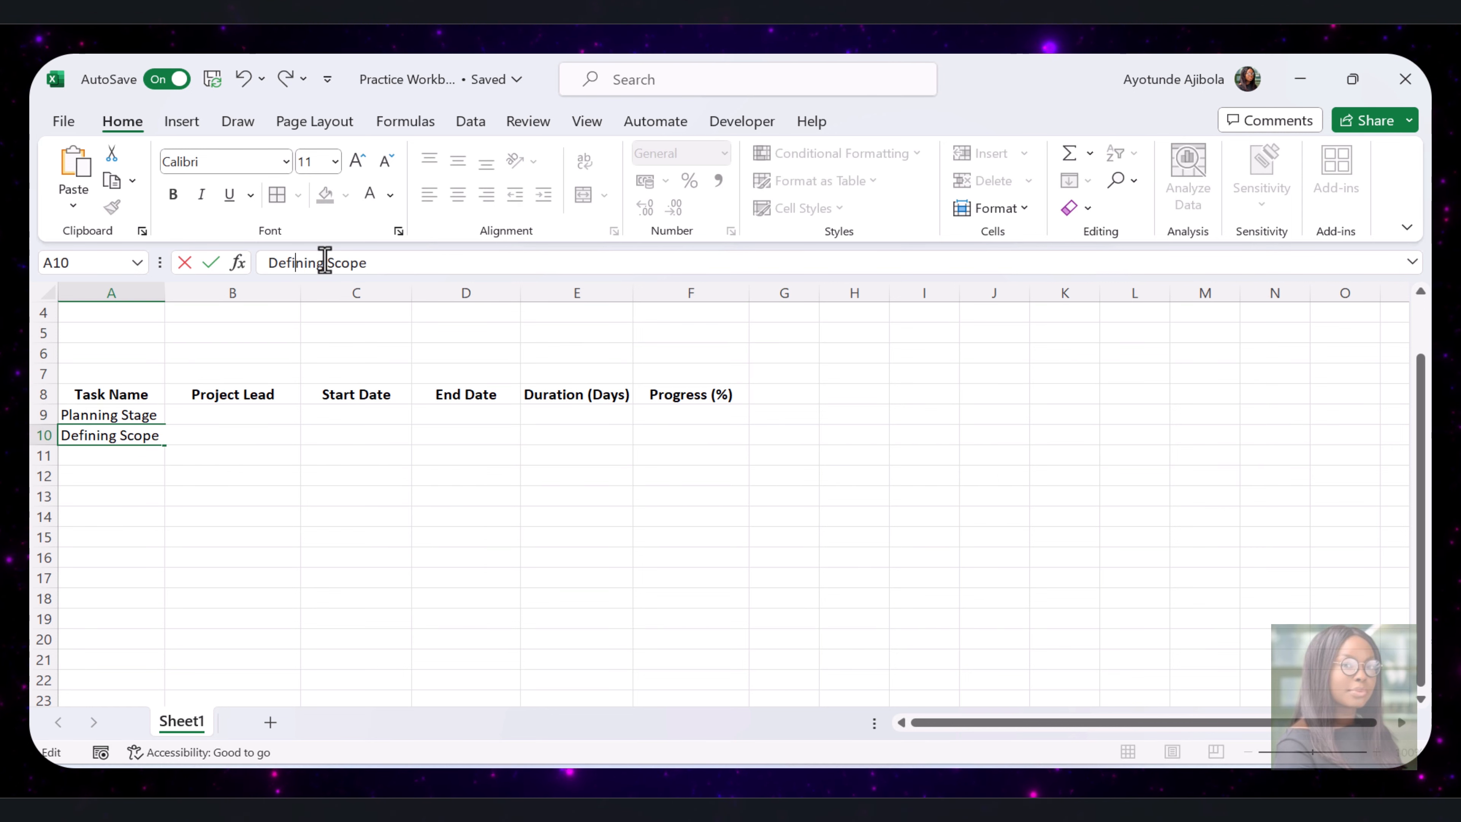
pyautogui.click(324, 262)
pyautogui.press('Delete')
pyautogui.write('s')
pyautogui.press('Return')
# - List the planning tasks "Creating the plan" in A11 and "Assigning team roles" in A12
pyautogui.write('Creating the plan')
pyautogui.press('Return')
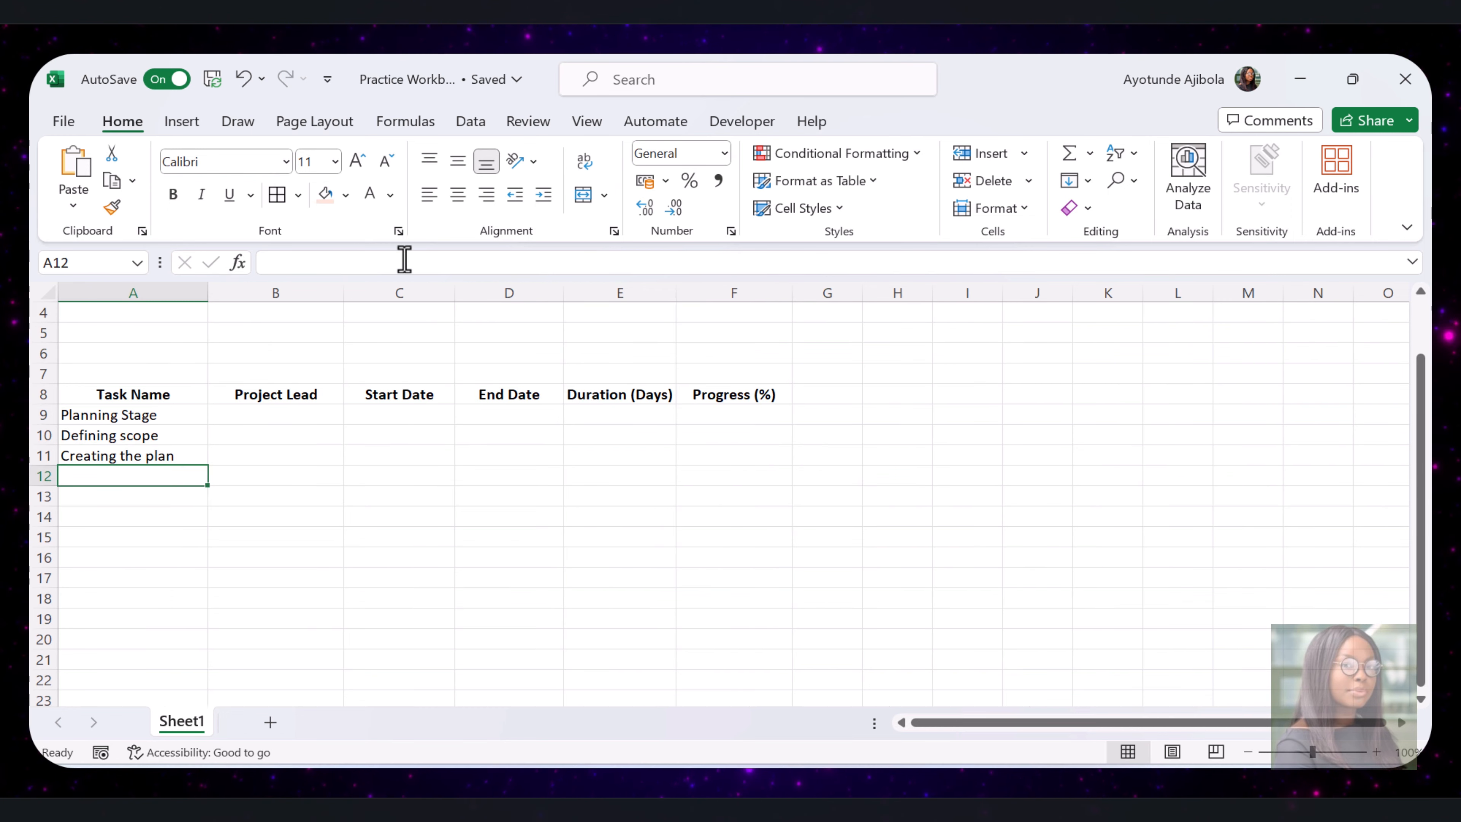
pyautogui.write('Assigning team roles')
pyautogui.press('Return')
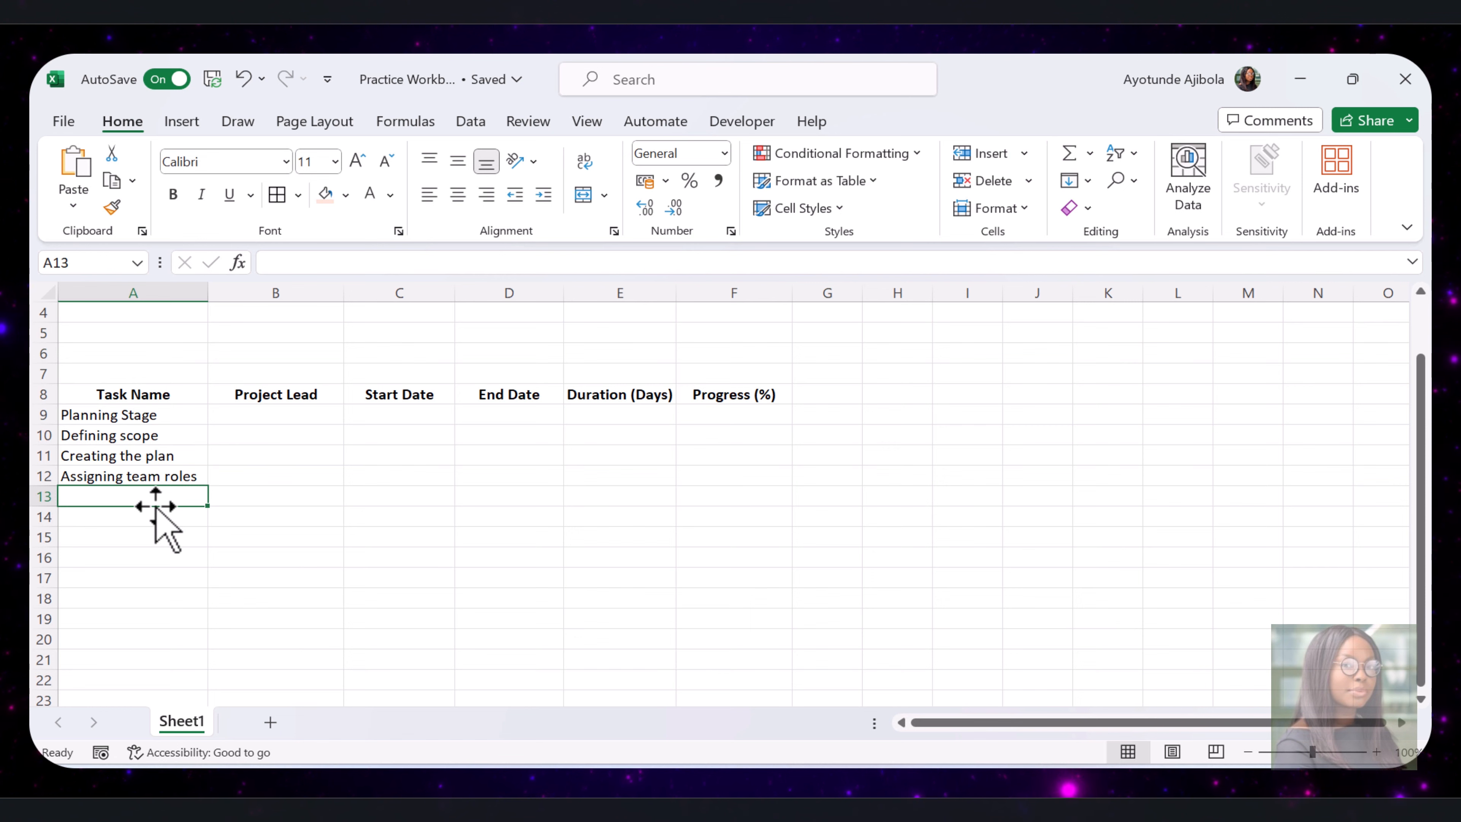
# - Add a colon to the Planning Stage label in A9, and enter "Execution Stage:" in A13 and "Desiging the website" in A14
pyautogui.write('Ex')
pyautogui.write('ecution Stage:')
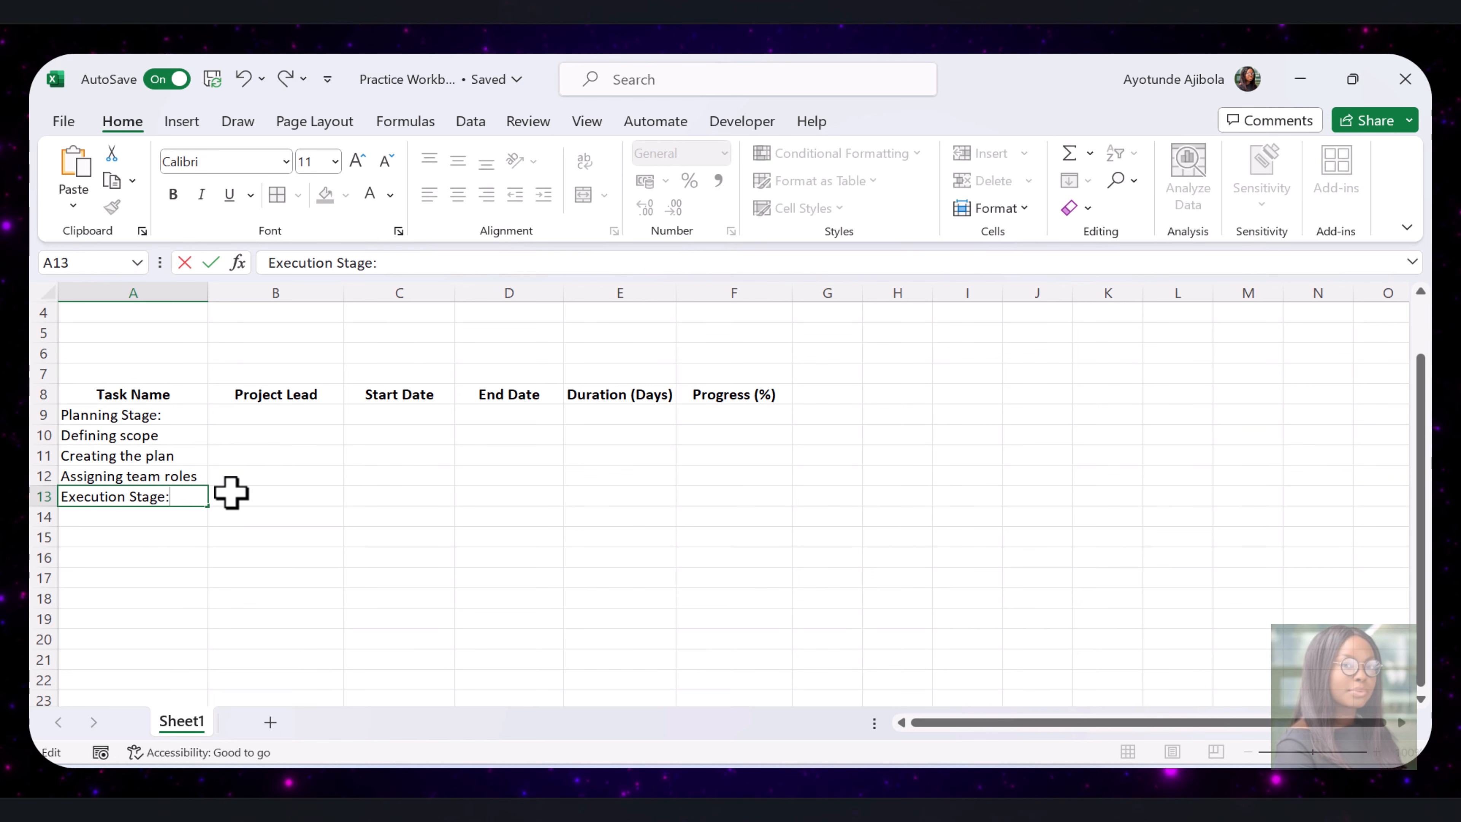
pyautogui.press('Return')
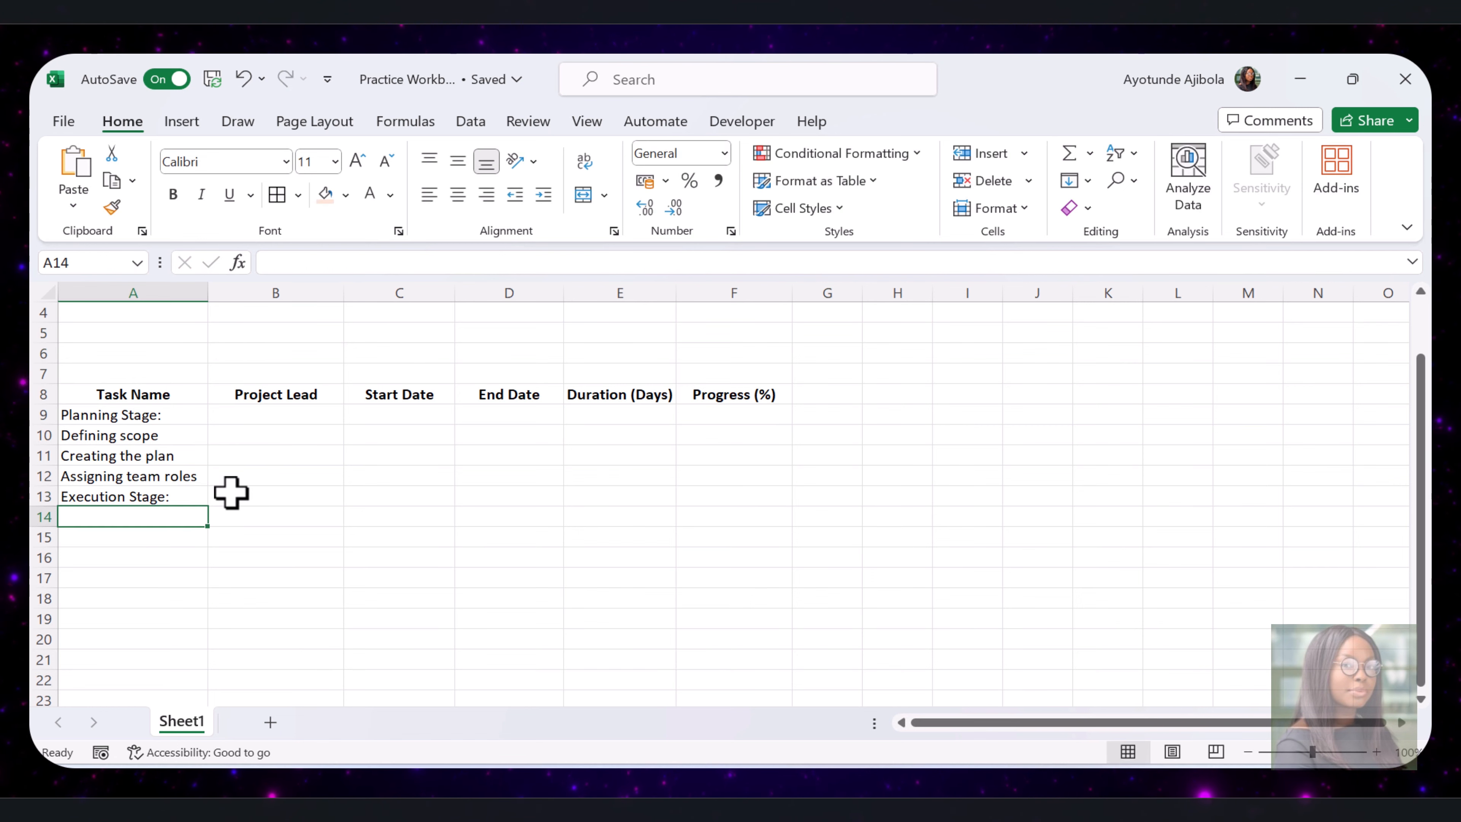
pyautogui.write('Des')
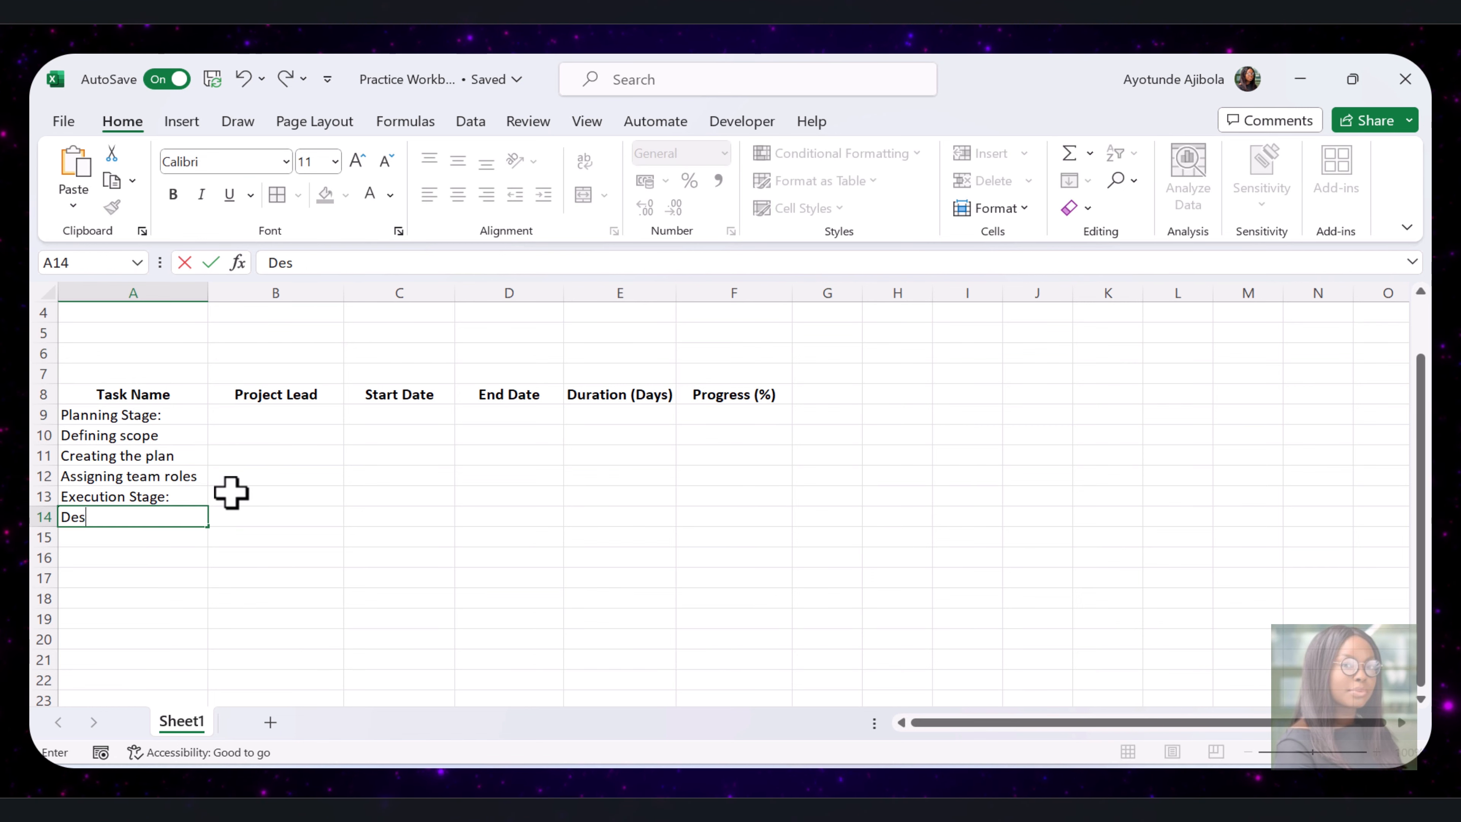
pyautogui.write('iging the website')
pyautogui.press('Return')
# - Enter the execution task "Developing the frontend of the website" in A15
pyautogui.write('Dev')
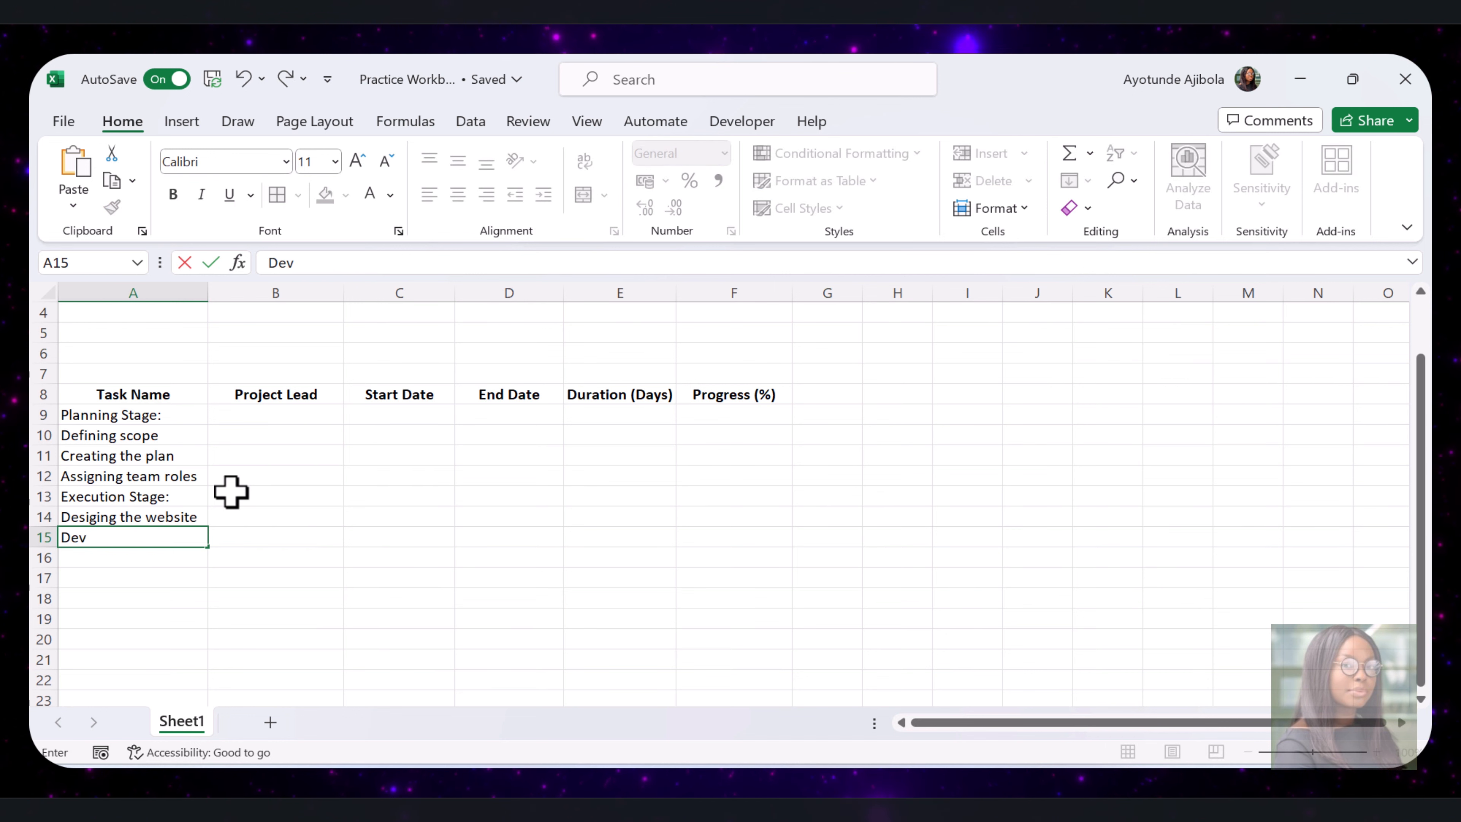
pyautogui.write('elo')
pyautogui.press('BackSpace')
pyautogui.write('loping the frontend of the website')
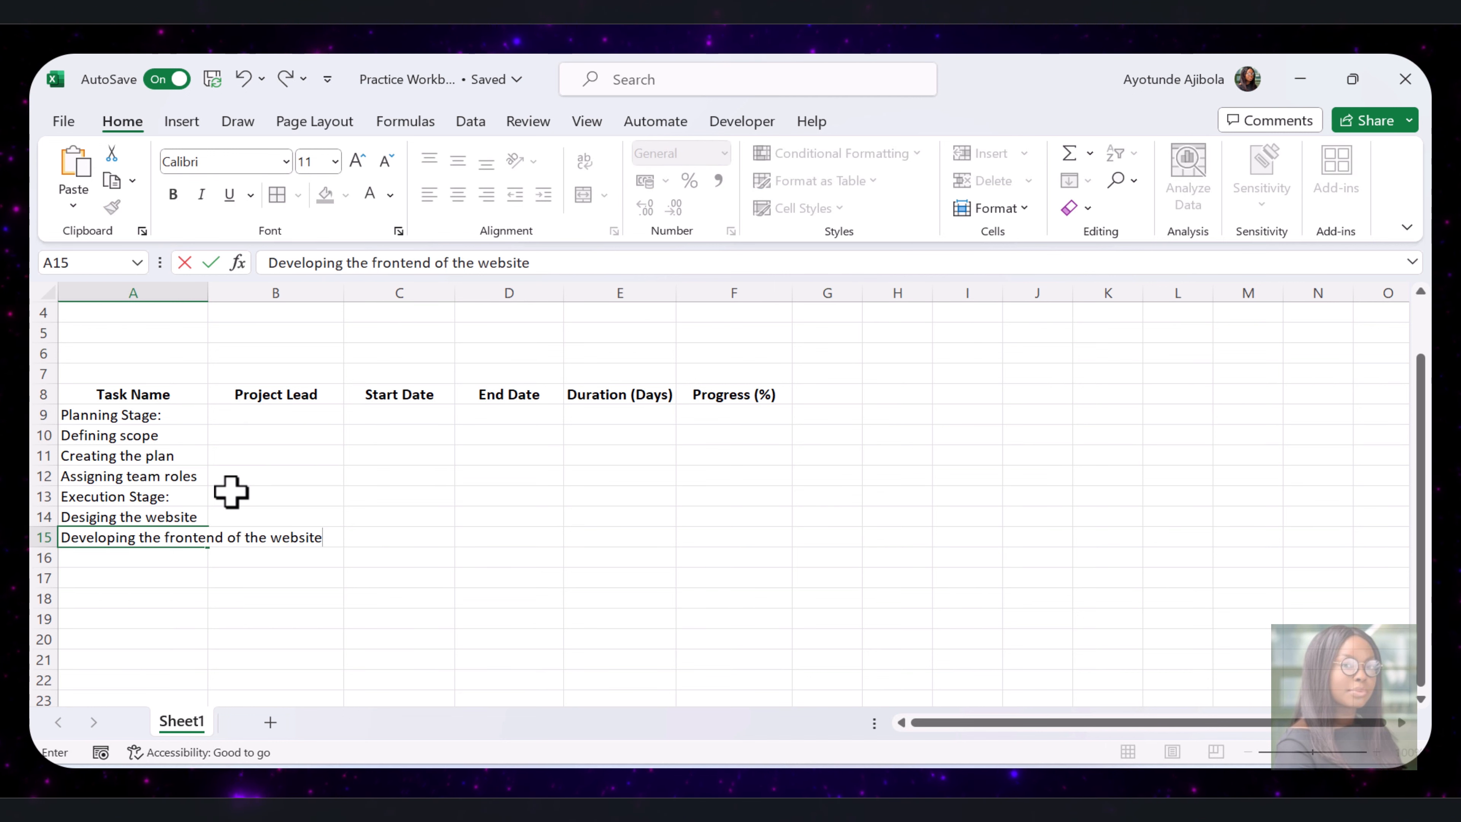
pyautogui.press('Return')
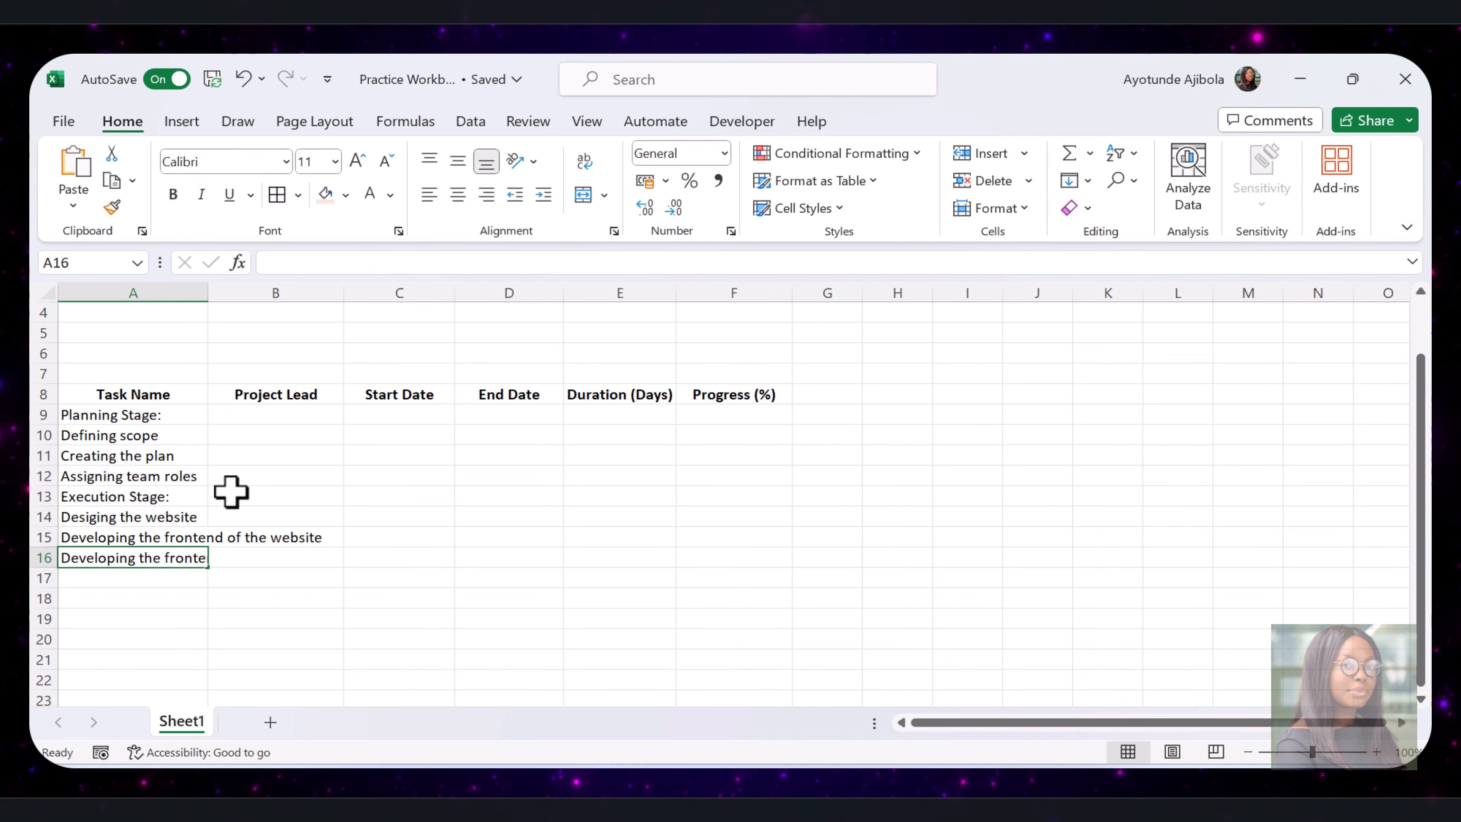
# - Enter "Integrating the payment gateway" in A16 and fit column A's width to the longest task name
pyautogui.write('Integrating the payment gateway')
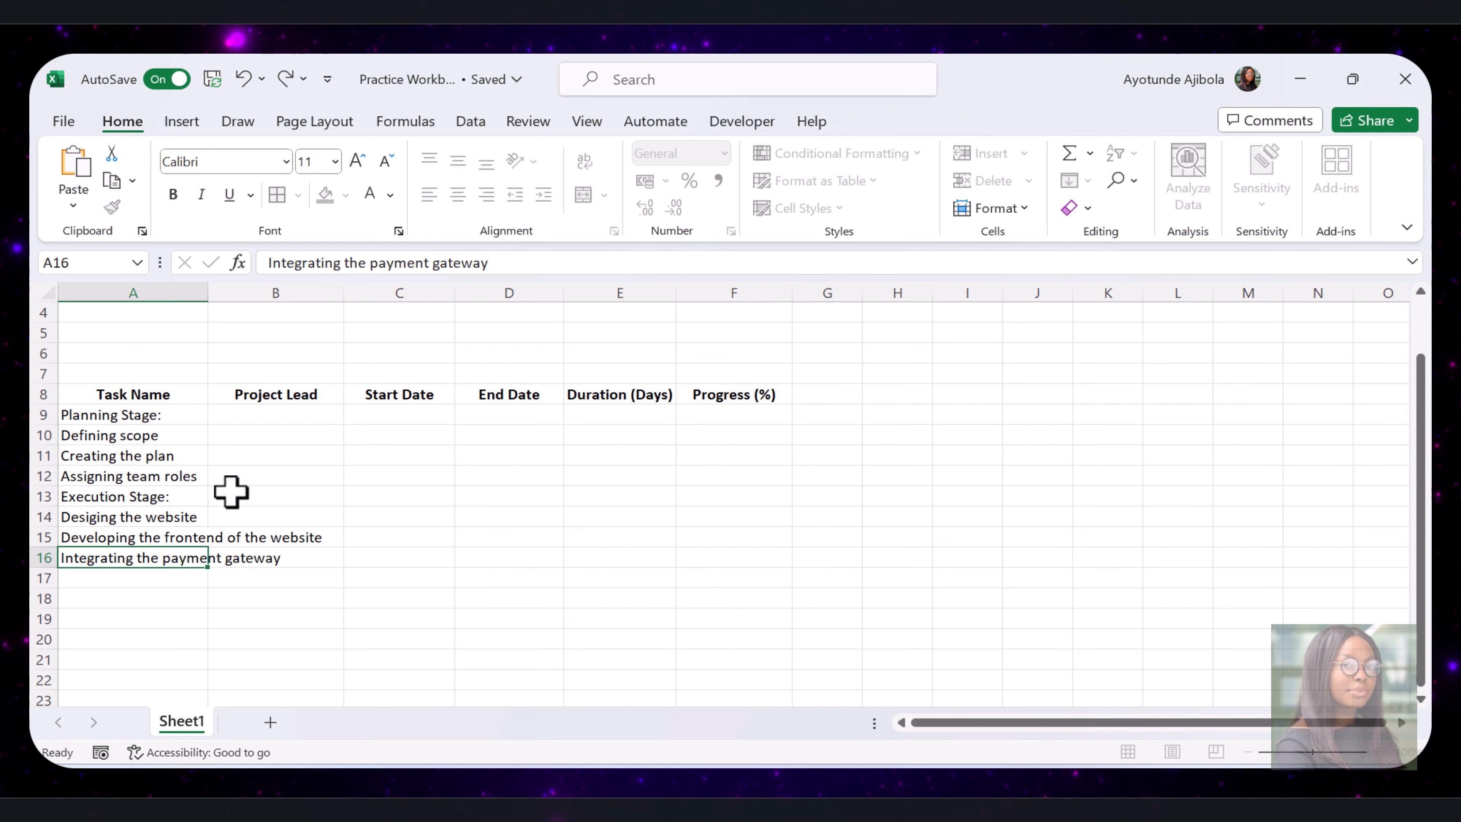
pyautogui.press('Return')
pyautogui.doubleClick(204, 297)
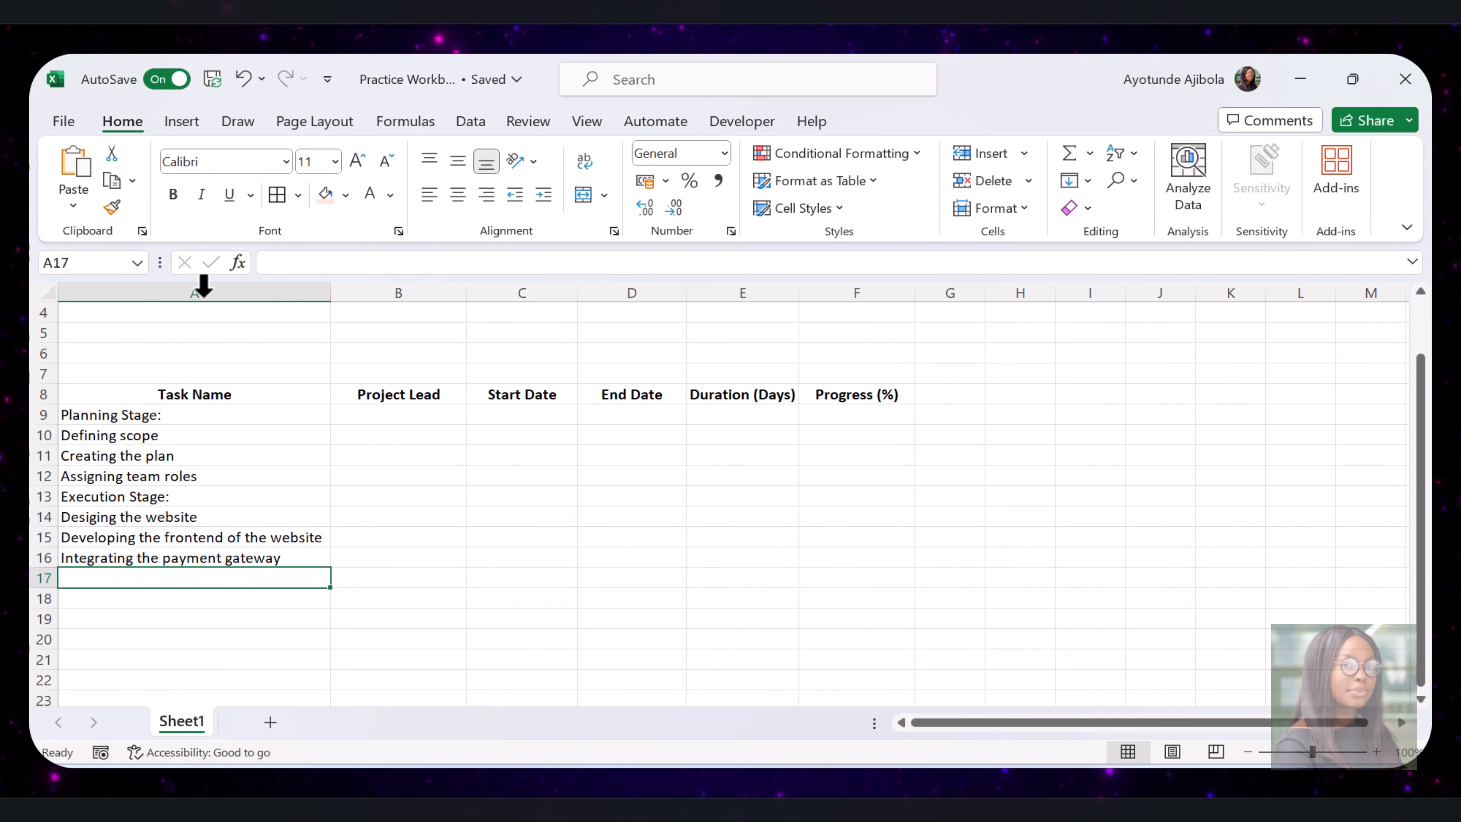
# - Enter "Review Stage:" in A17, followed by "Testing website functionality", "Collecting user feedback" and "Final project review" in A18 to A20
pyautogui.write('Review Stage:')
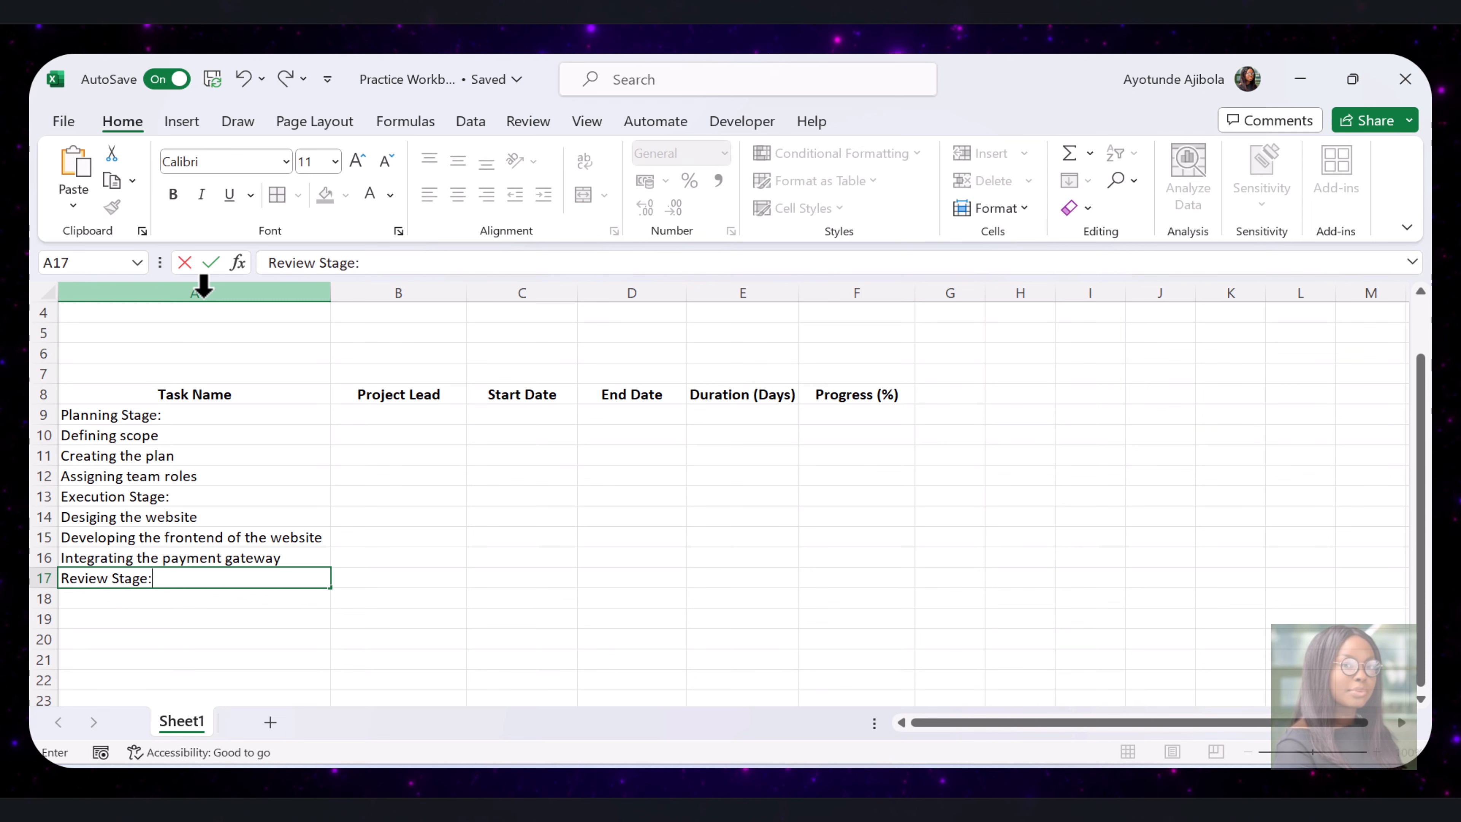
pyautogui.press('Return')
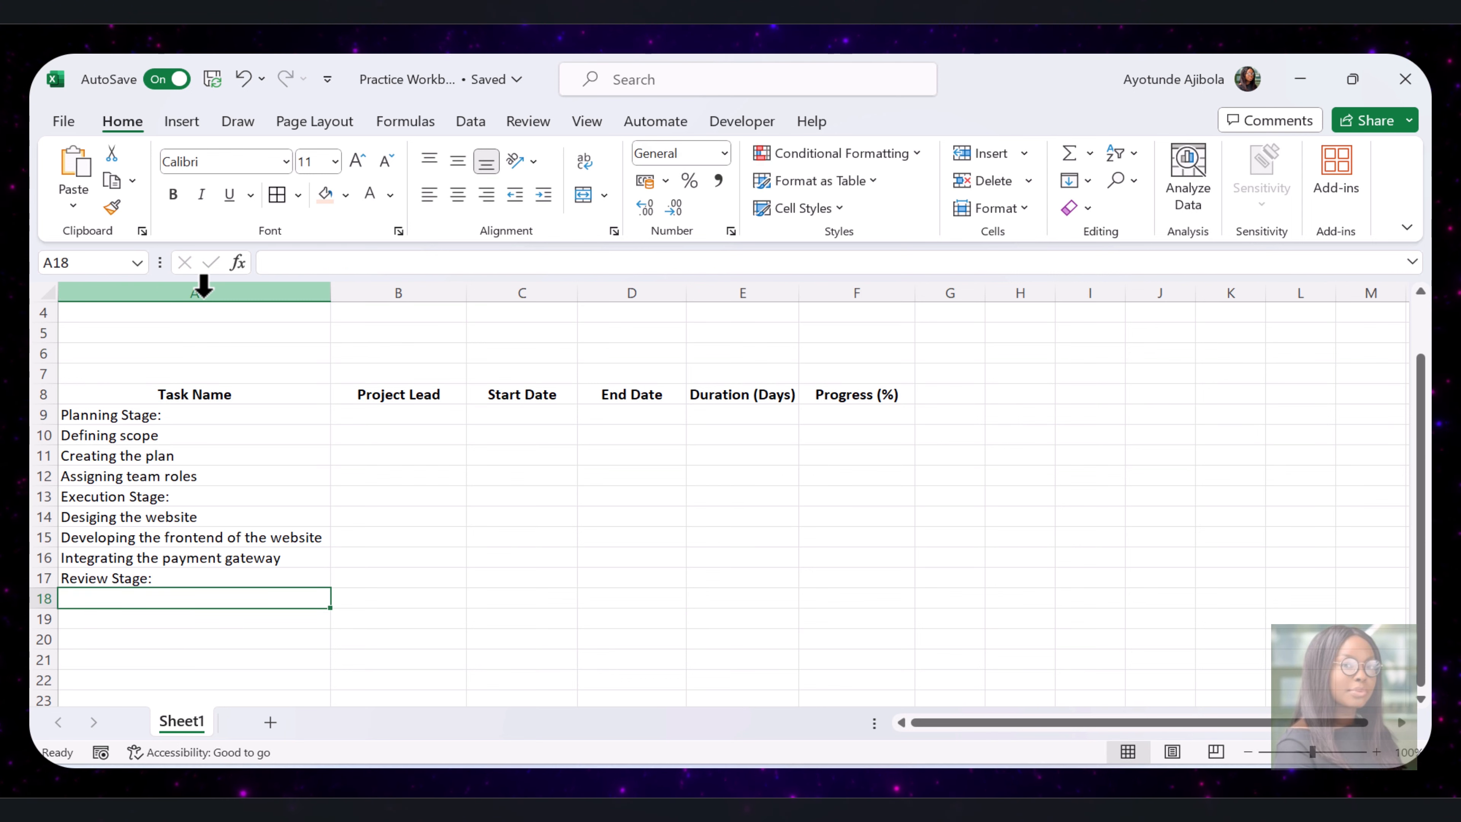
pyautogui.write('Testing website functionality')
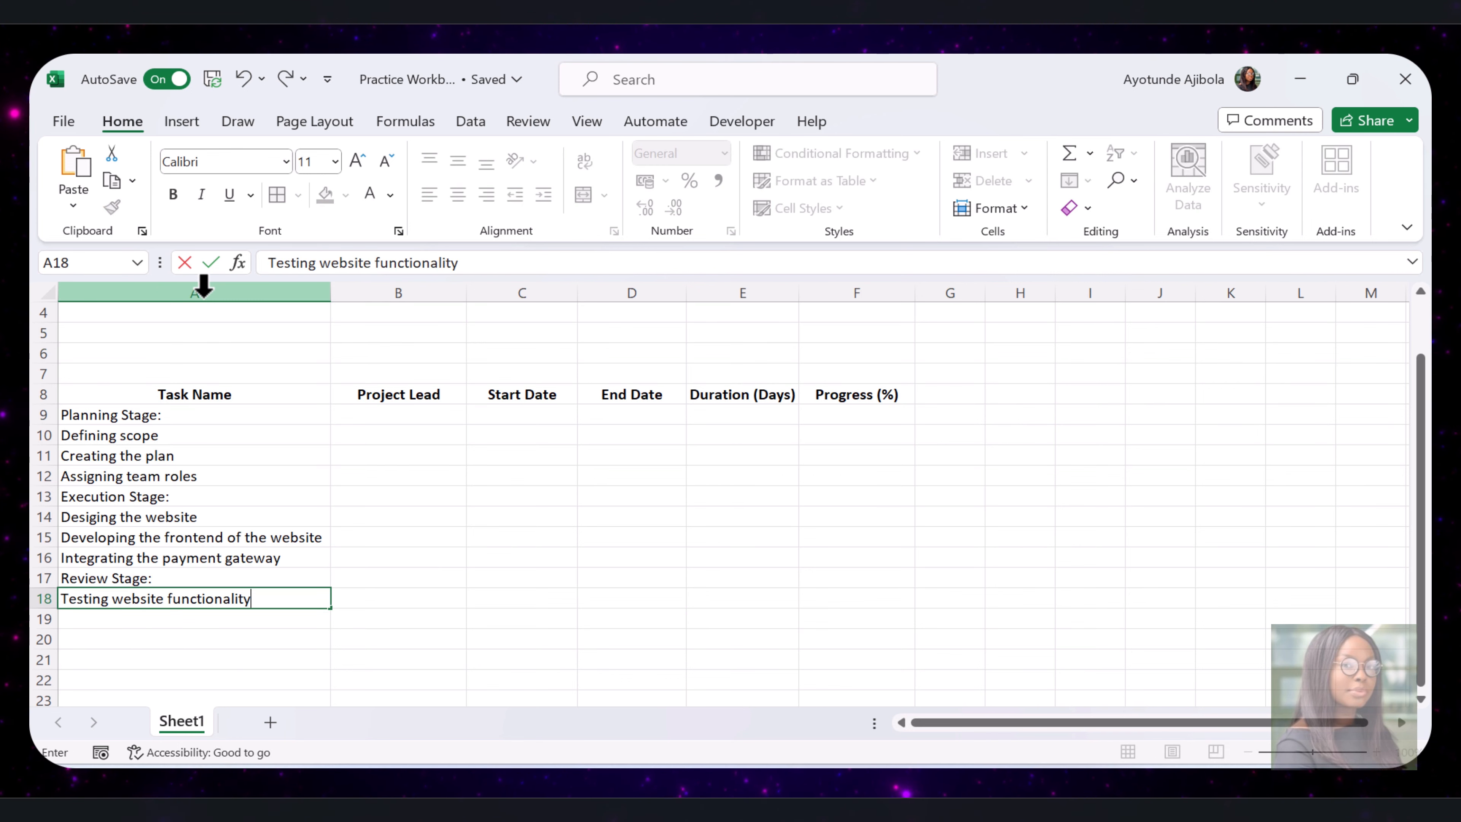
pyautogui.press('Return')
pyautogui.write('Collecting user feedback')
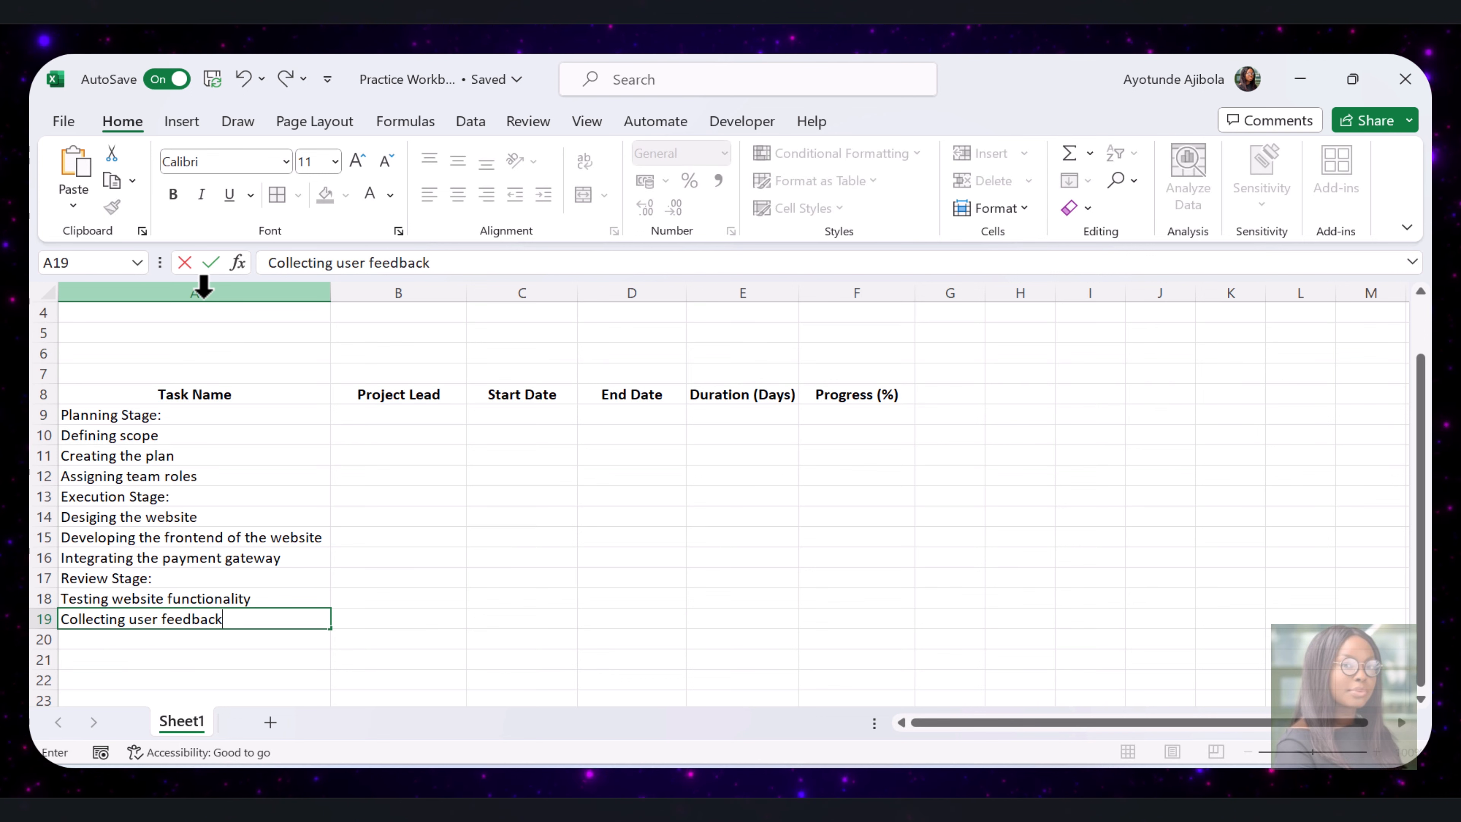
pyautogui.press('Return')
pyautogui.write('Final project review')
pyautogui.press('Return')
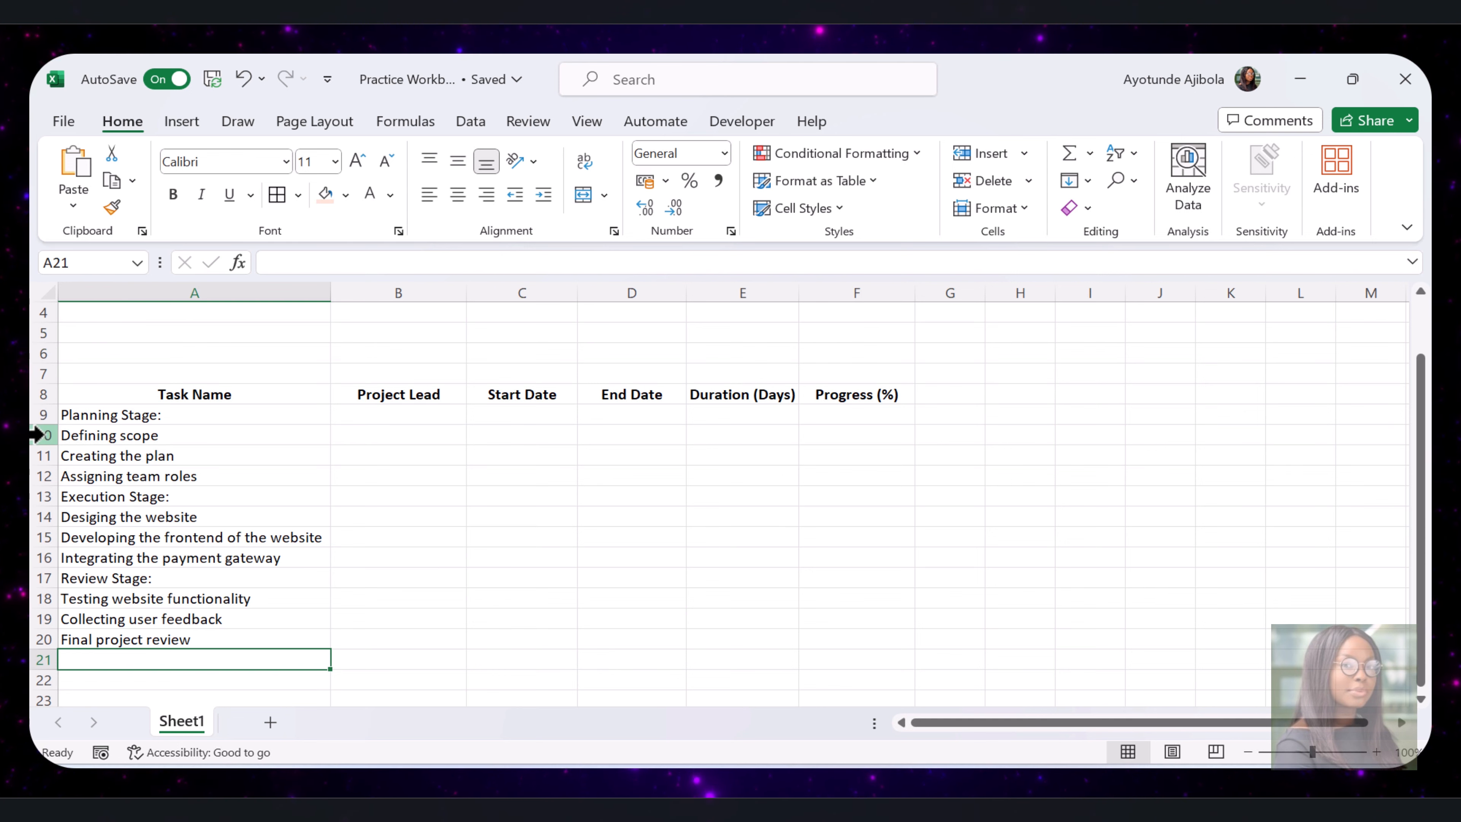
# - Group rows 10 to 12, the three Planning Stage tasks, into a collapsible row outline
pyautogui.moveTo(45, 435); pyautogui.dragTo(45, 479)
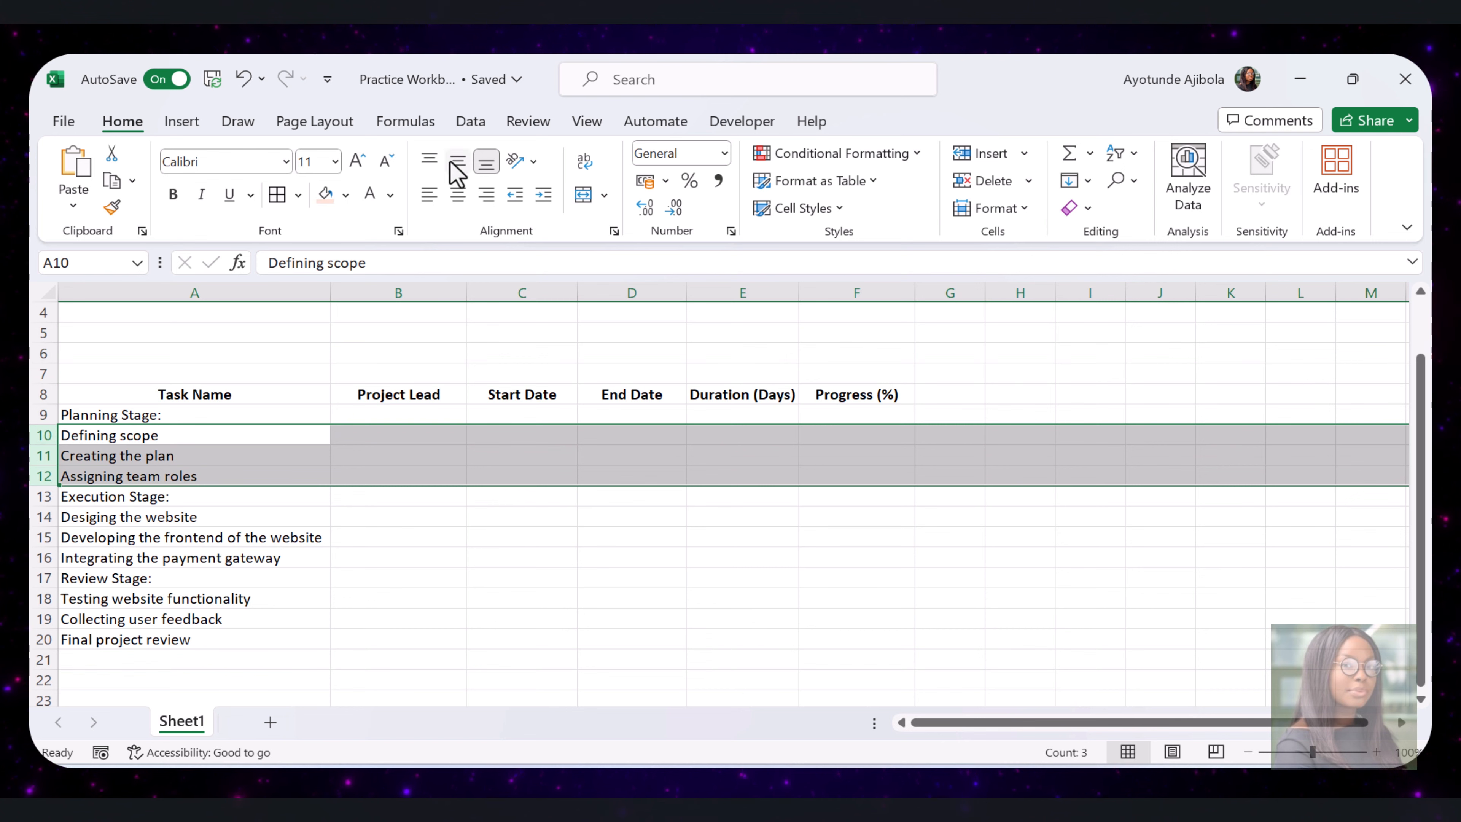
pyautogui.click(470, 121)
pyautogui.click(1186, 201)
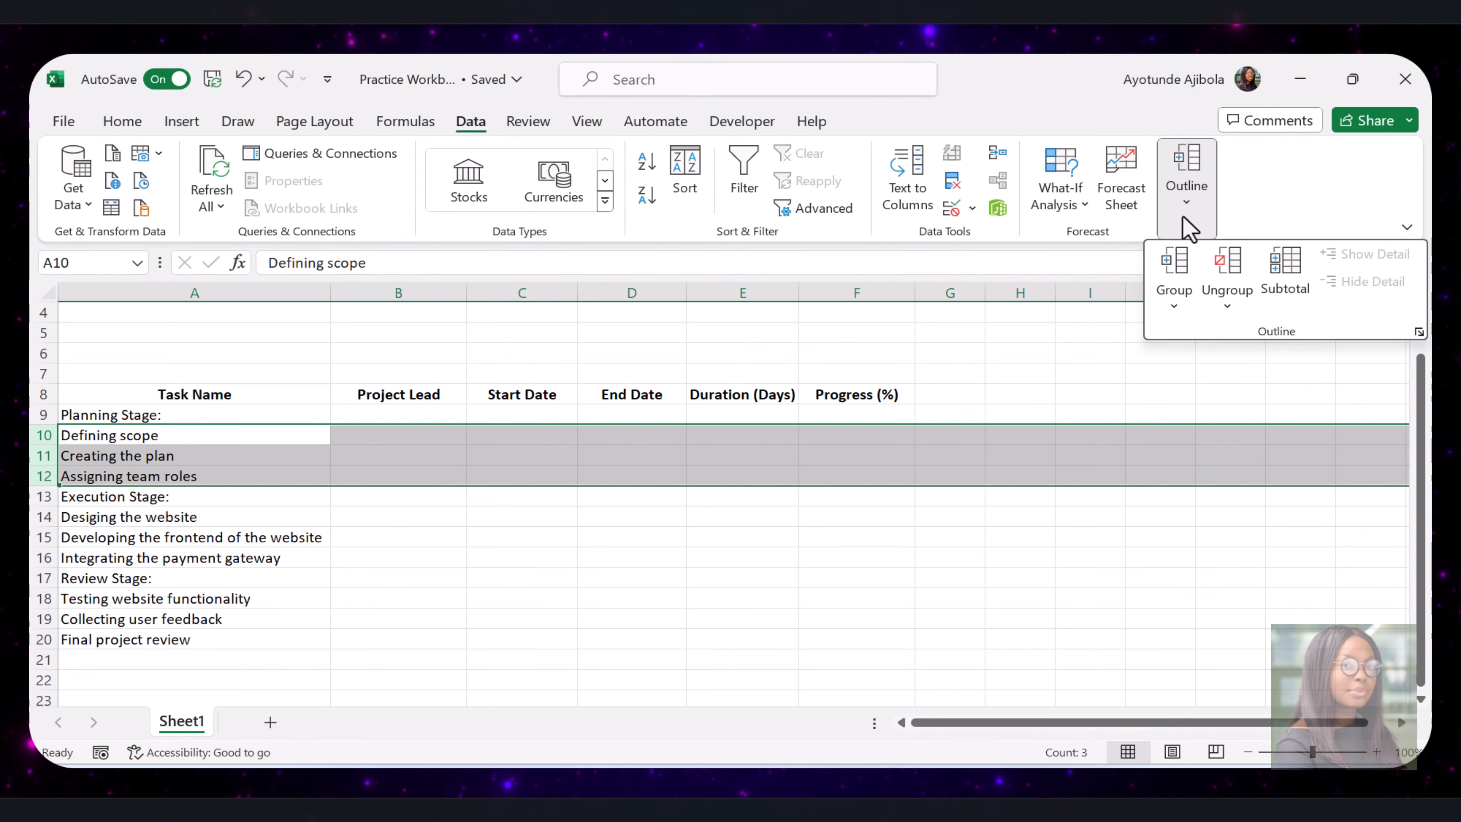
pyautogui.click(1173, 306)
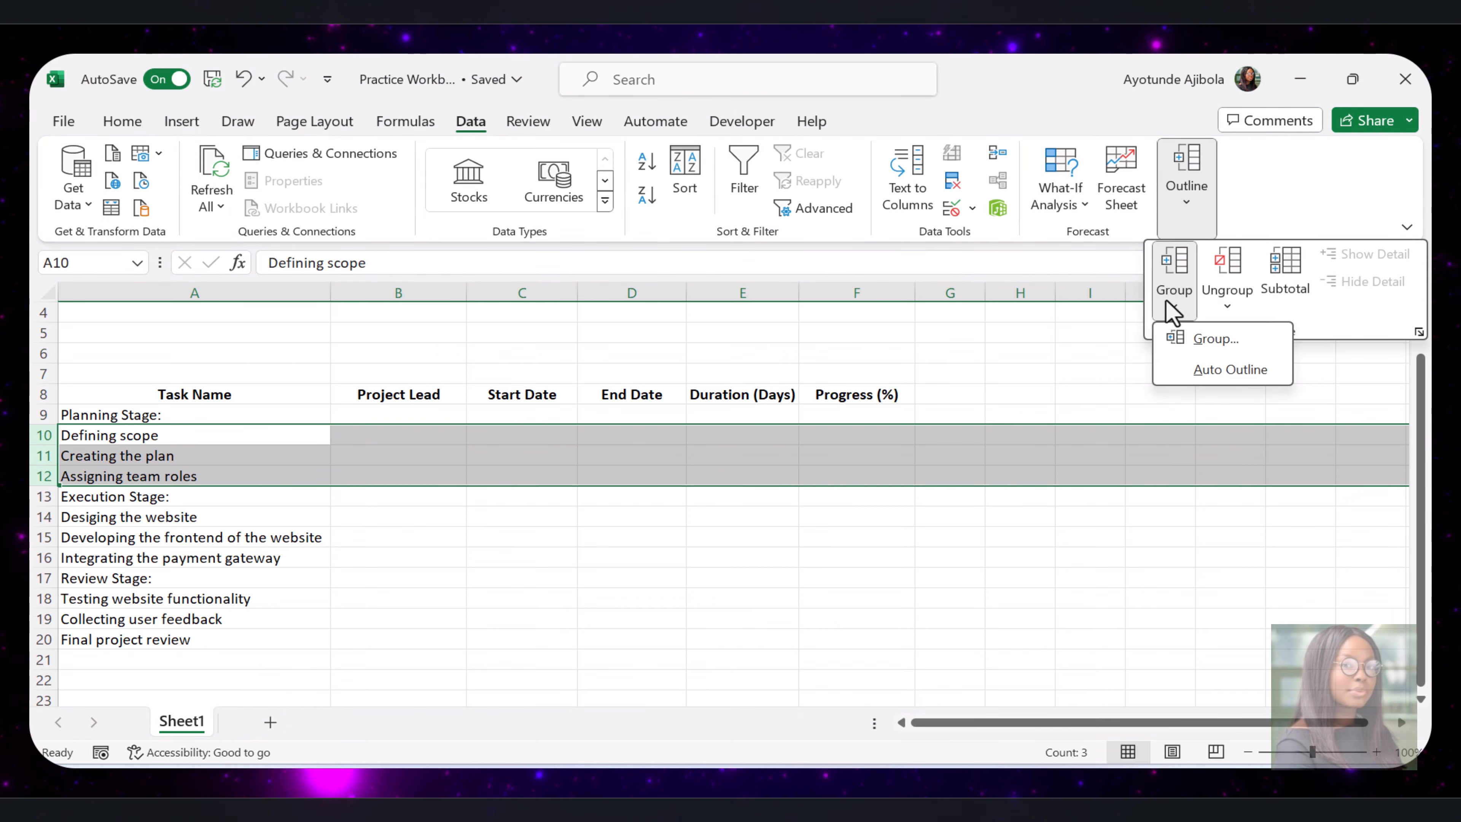
pyautogui.click(1207, 339)
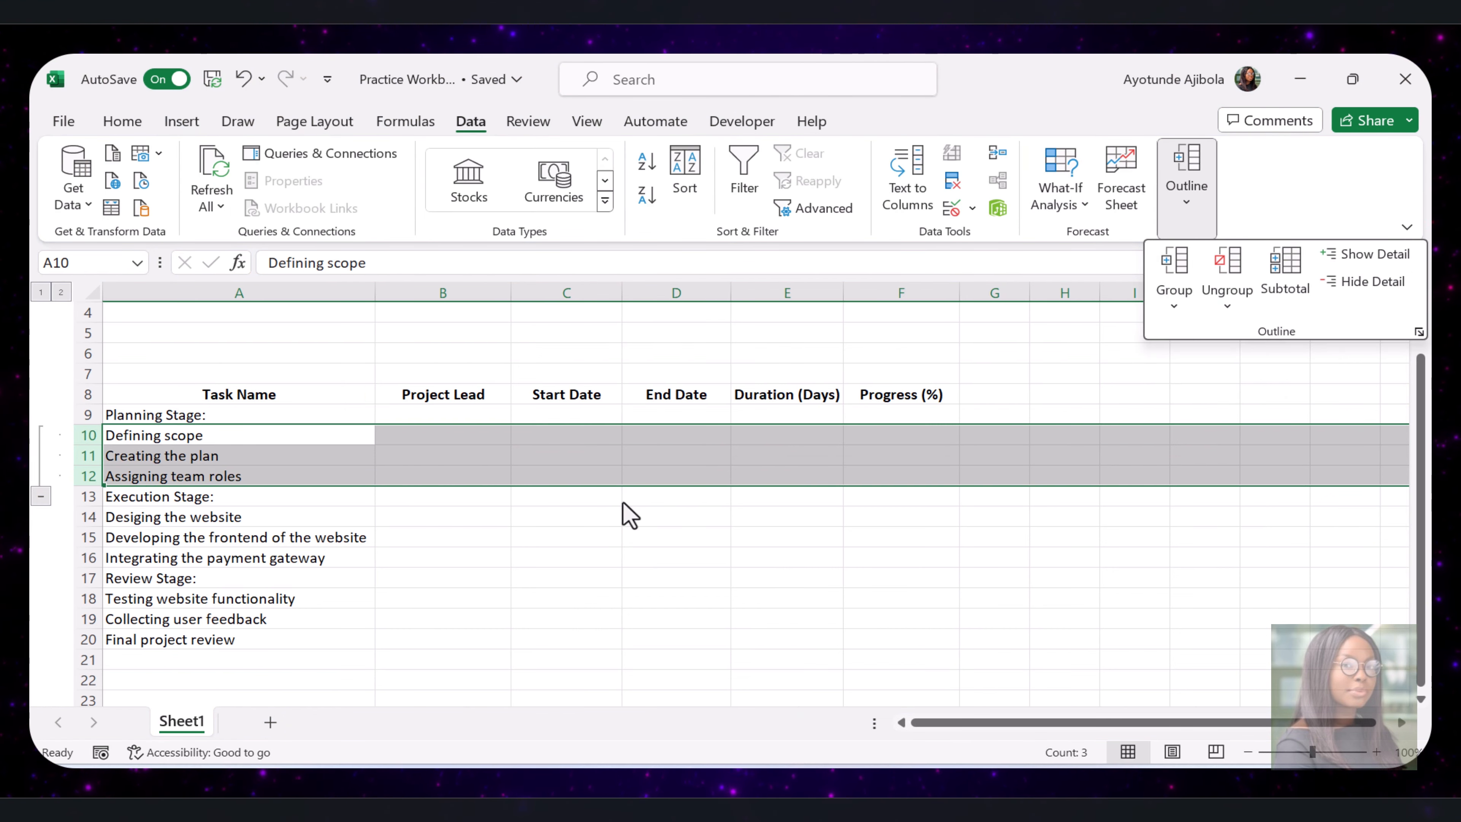
# - Collapse the Planning Stage task group and expand it again
pyautogui.click(41, 498)
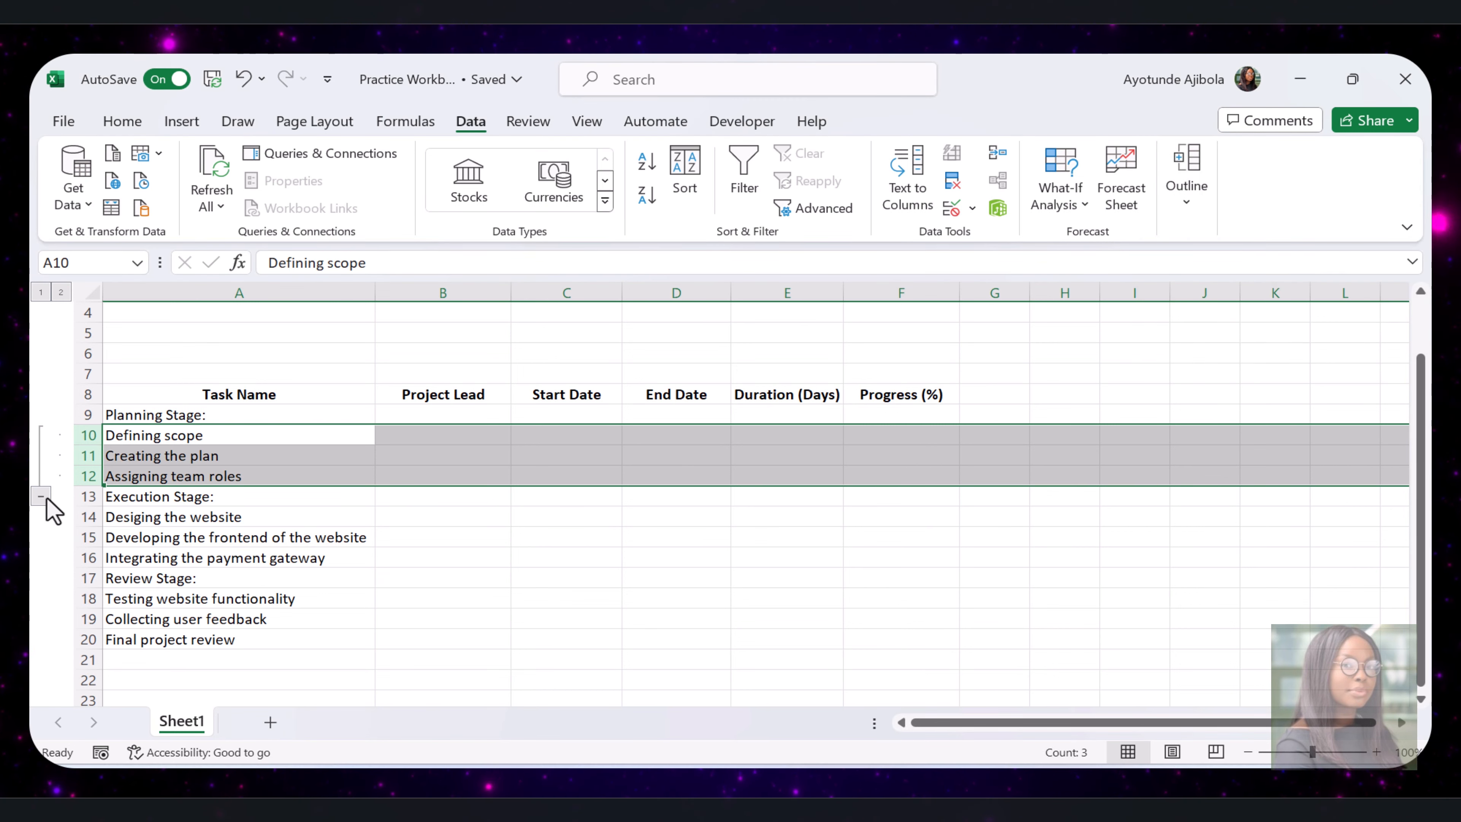
pyautogui.click(41, 497)
pyautogui.click(41, 435)
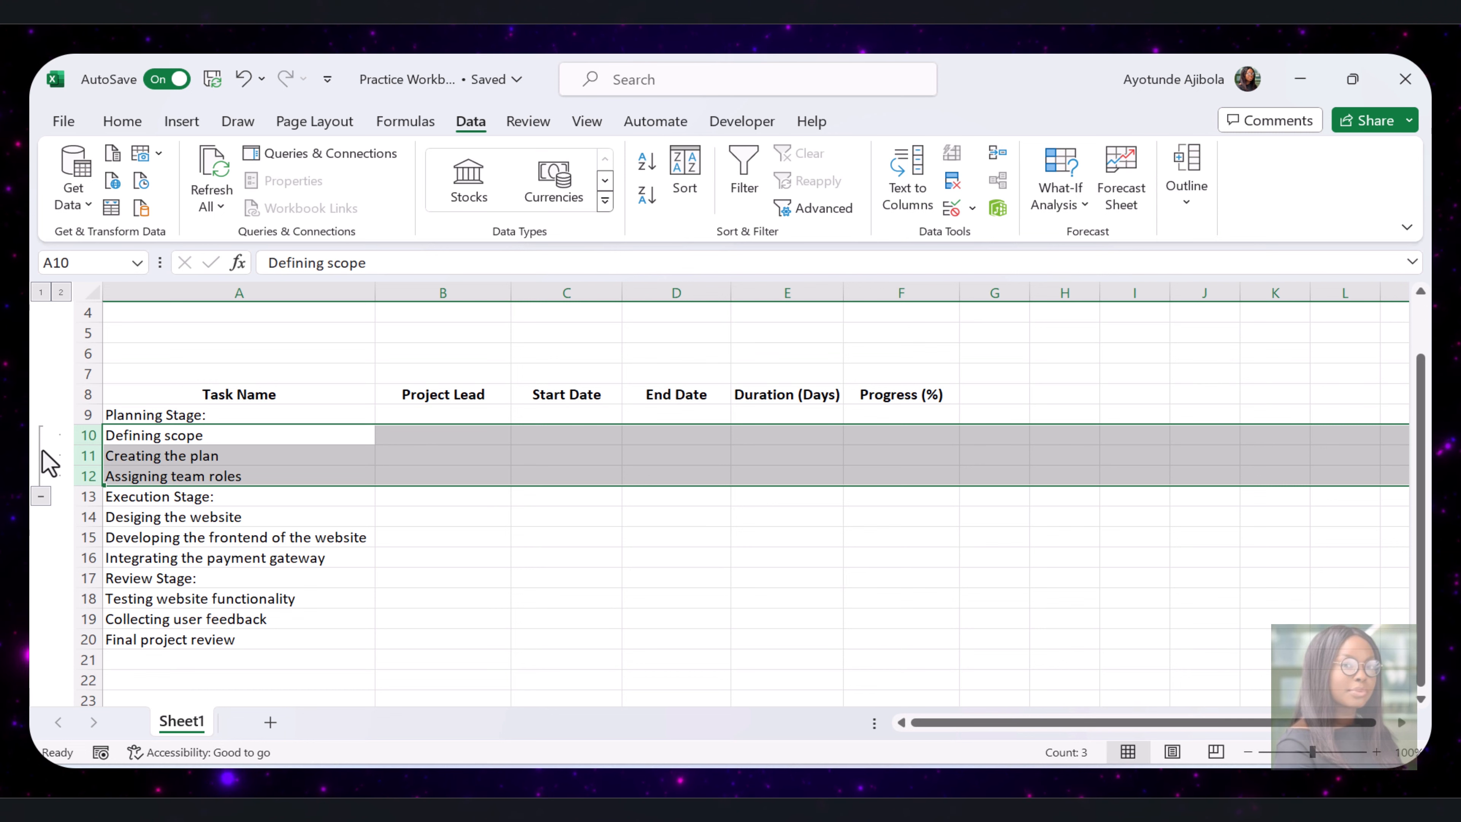
# - Collapse the Planning, Execution and Review Stage task groups, and expand all three again
pyautogui.click(41, 496)
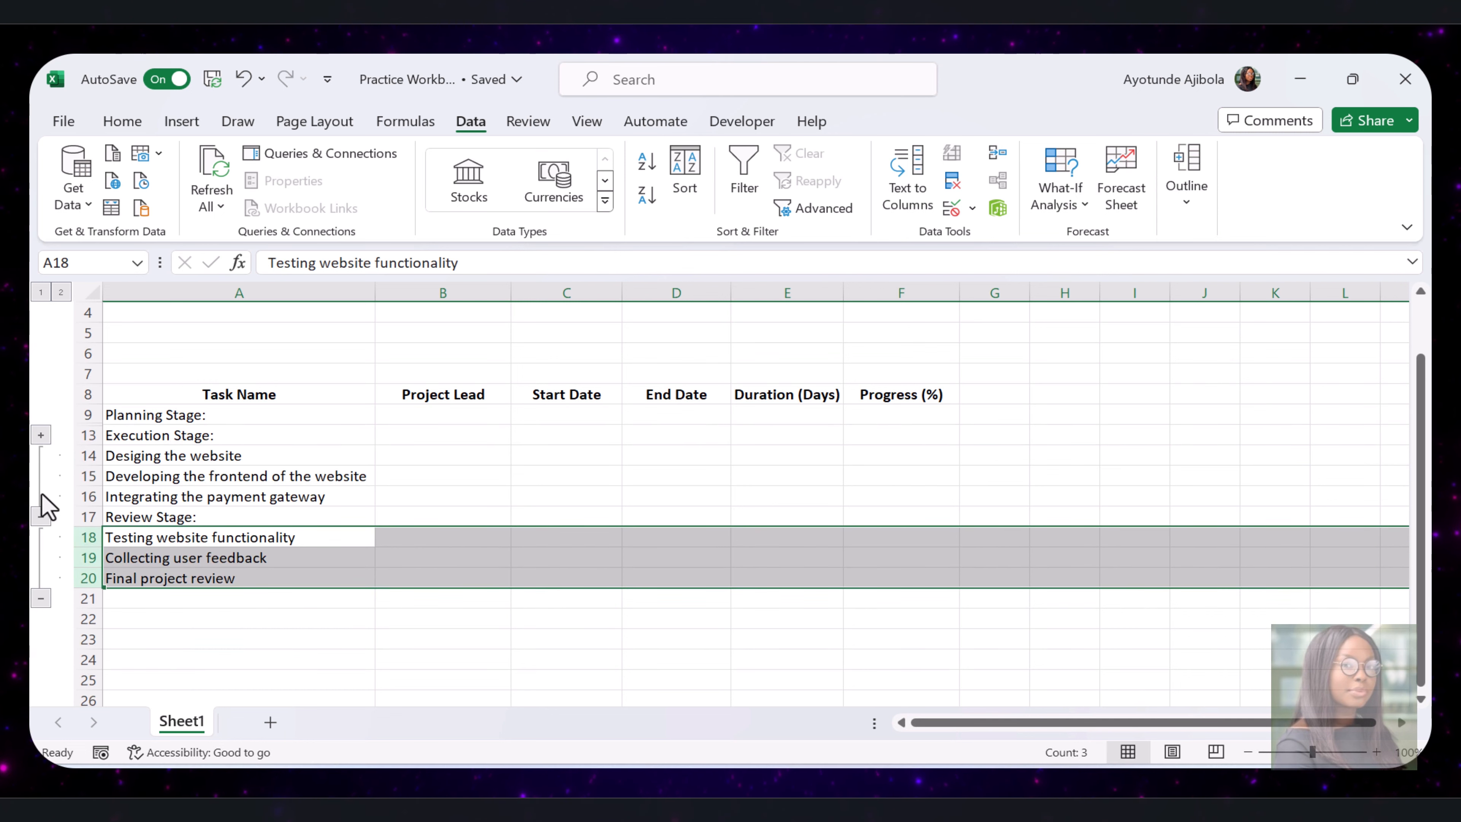
pyautogui.click(40, 516)
pyautogui.click(40, 536)
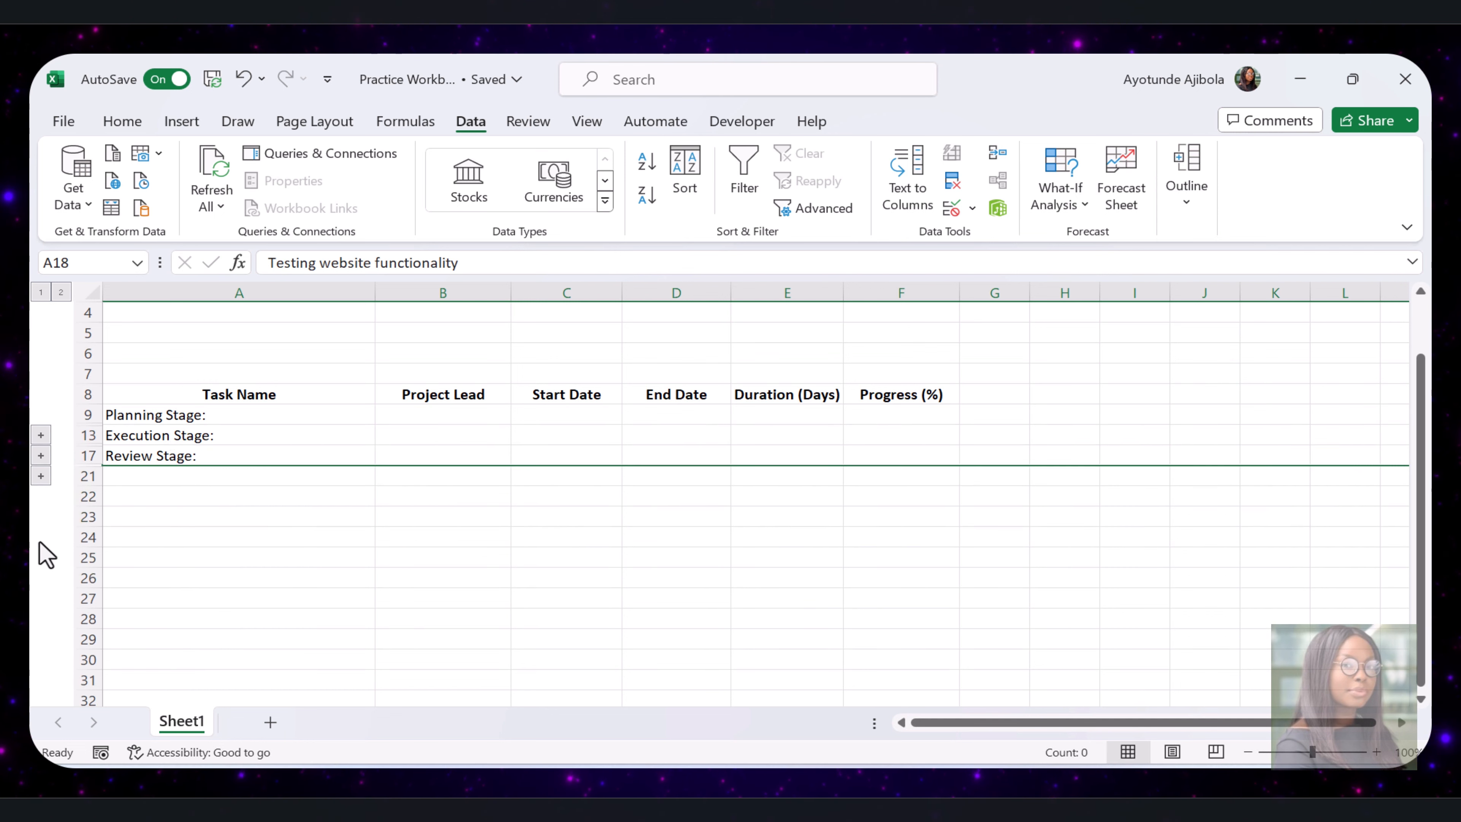
pyautogui.click(40, 434)
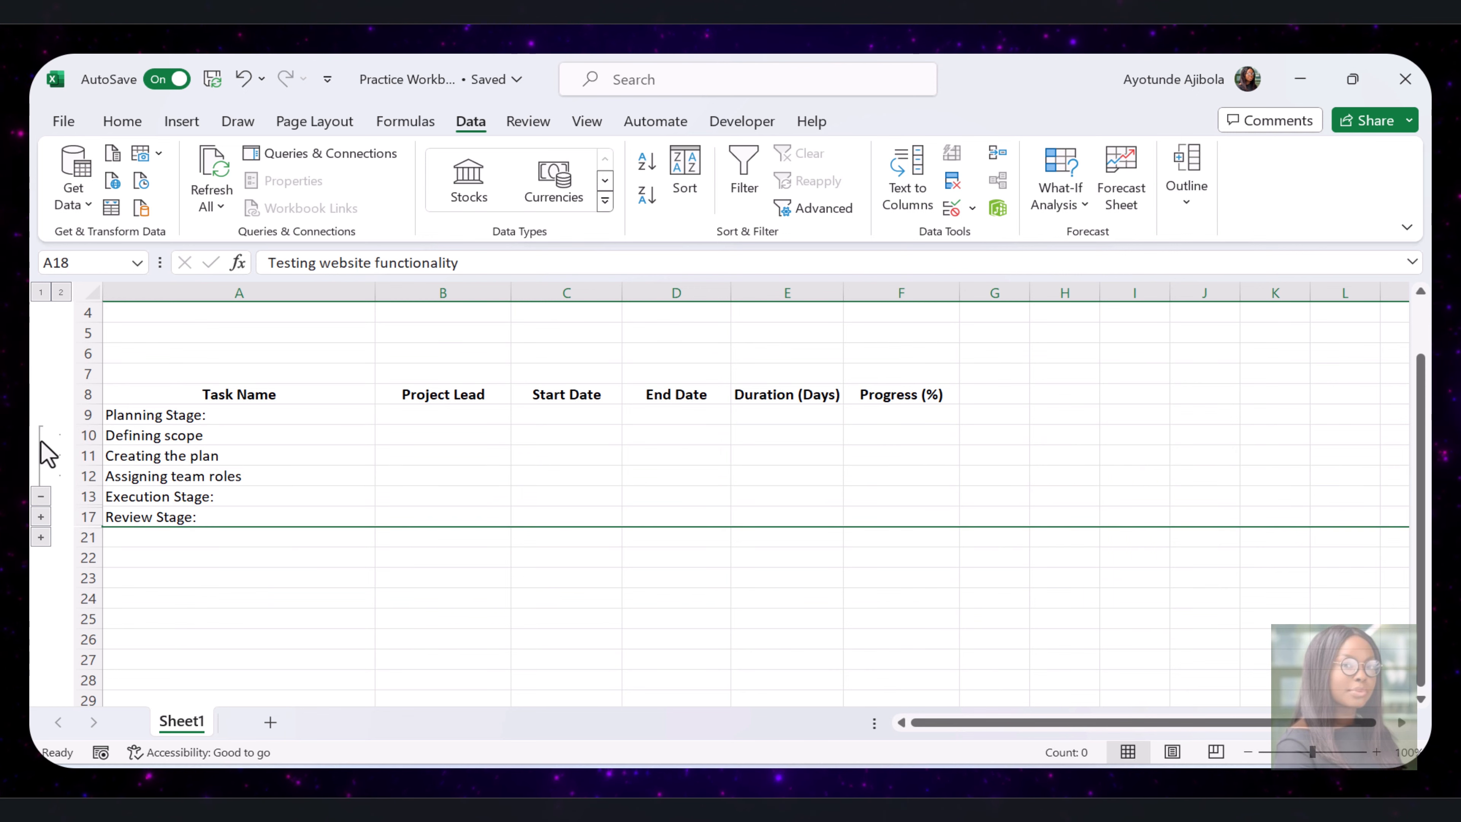
pyautogui.click(40, 516)
pyautogui.click(40, 599)
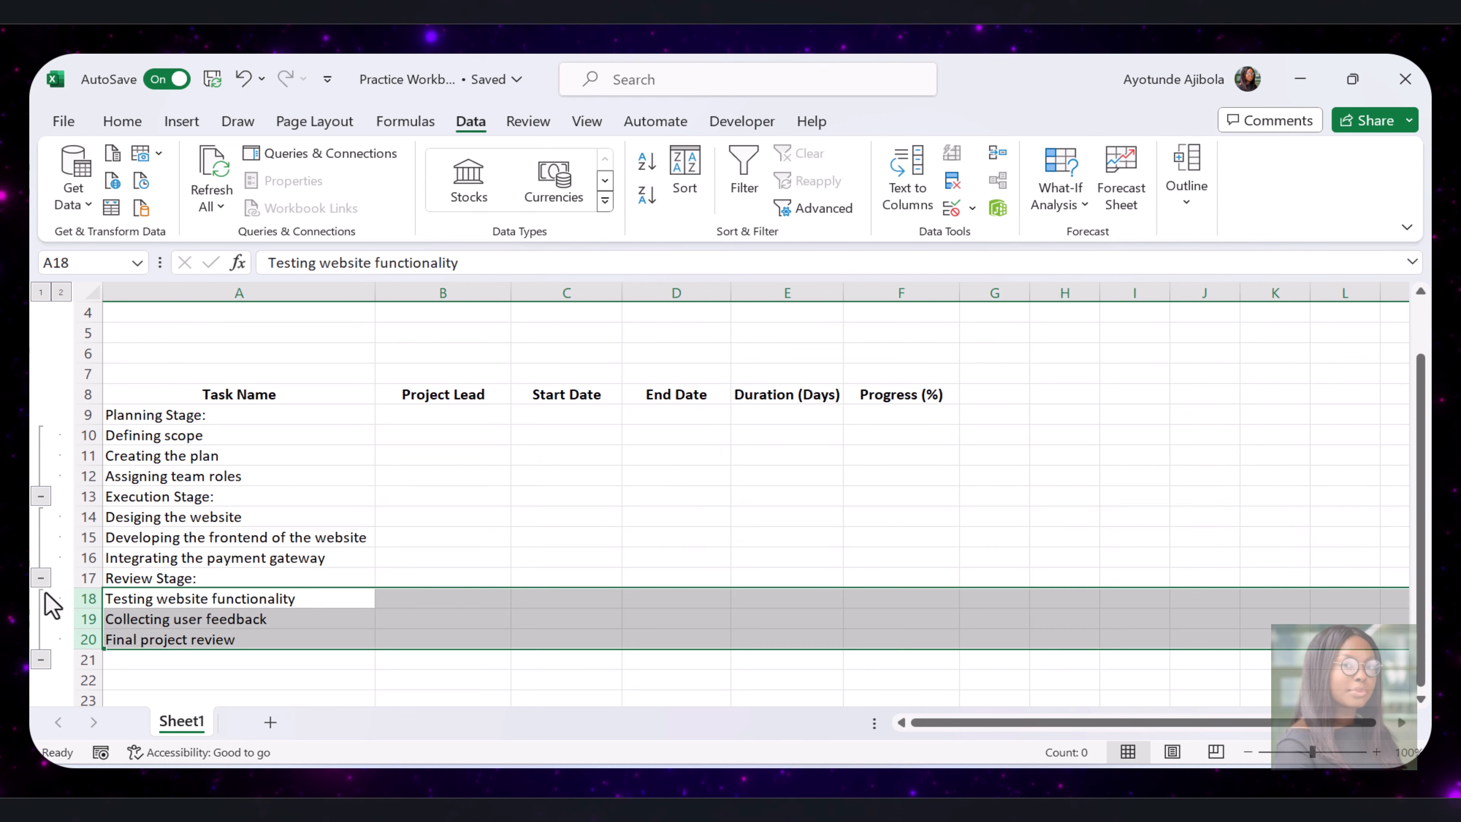
# - Make the Planning Stage, Execution Stage and Review Stage labels in A9, A13 and A17 bold
pyautogui.click(88, 475)
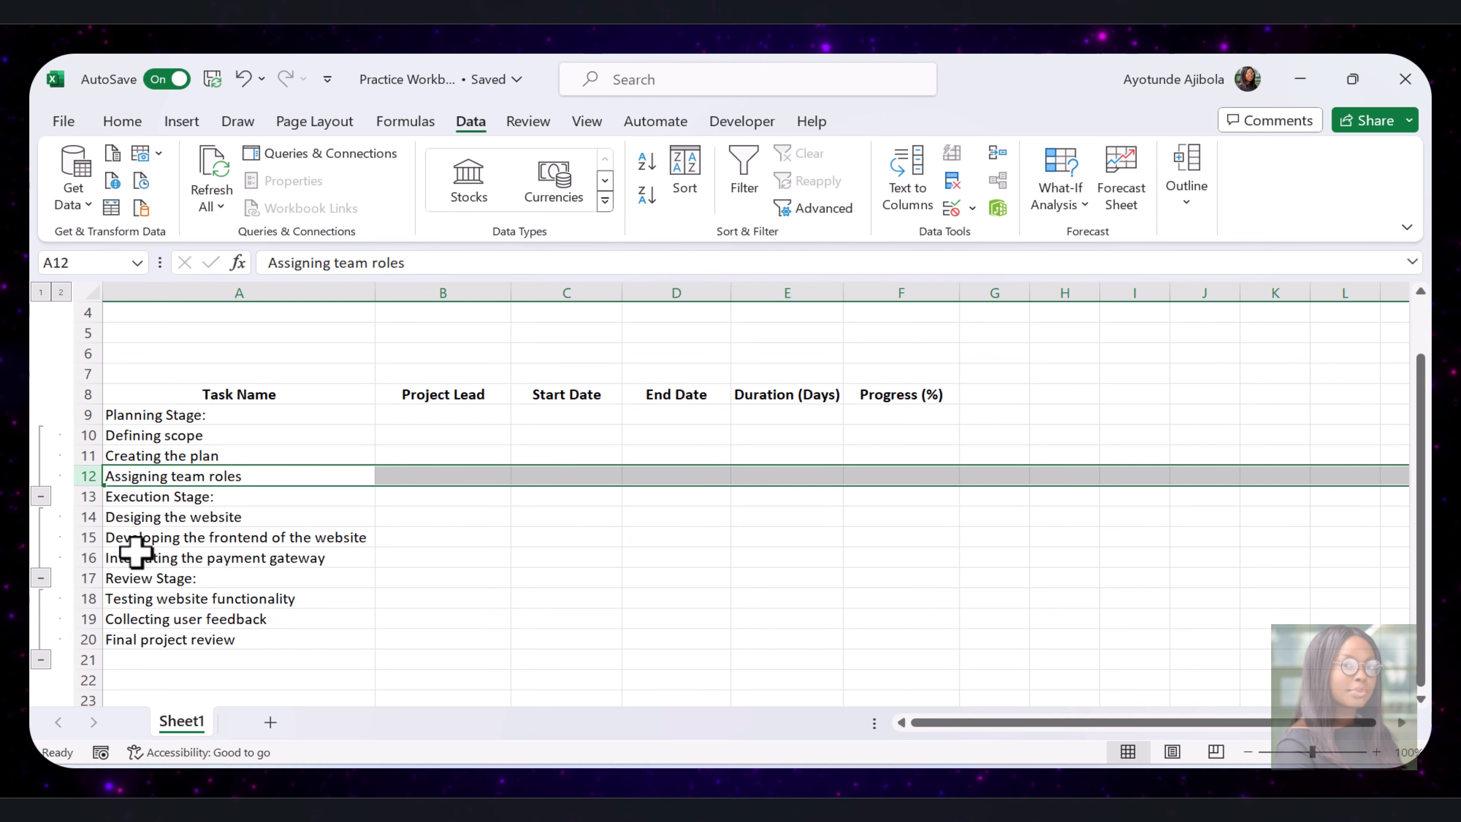
pyautogui.click(218, 455)
pyautogui.click(241, 414)
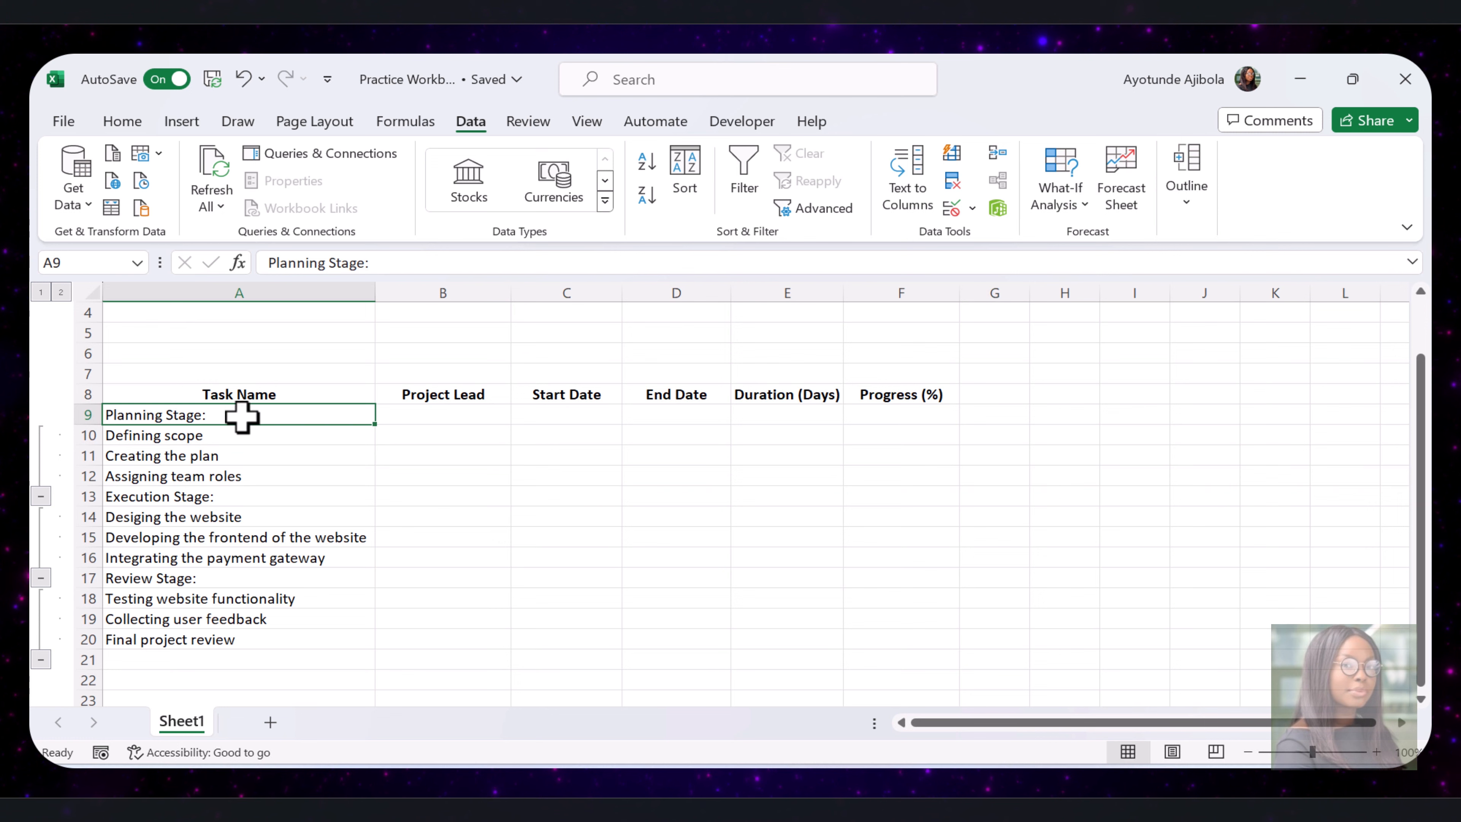
pyautogui.keyDown('ctrl'); pyautogui.click(257, 495); pyautogui.keyUp('ctrl')
pyautogui.keyDown('ctrl'); pyautogui.click(270, 575); pyautogui.keyUp('ctrl')
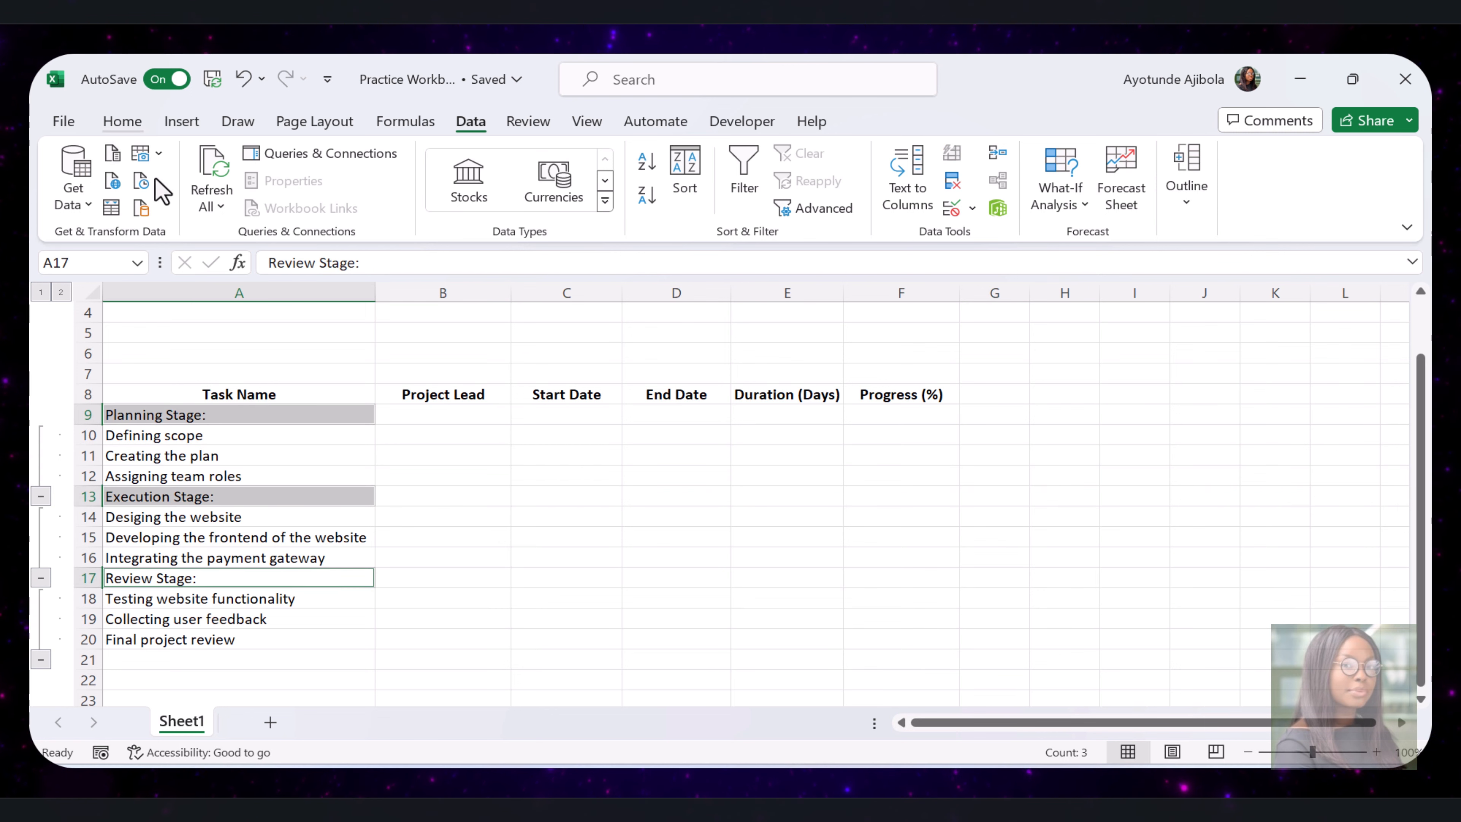
pyautogui.click(122, 121)
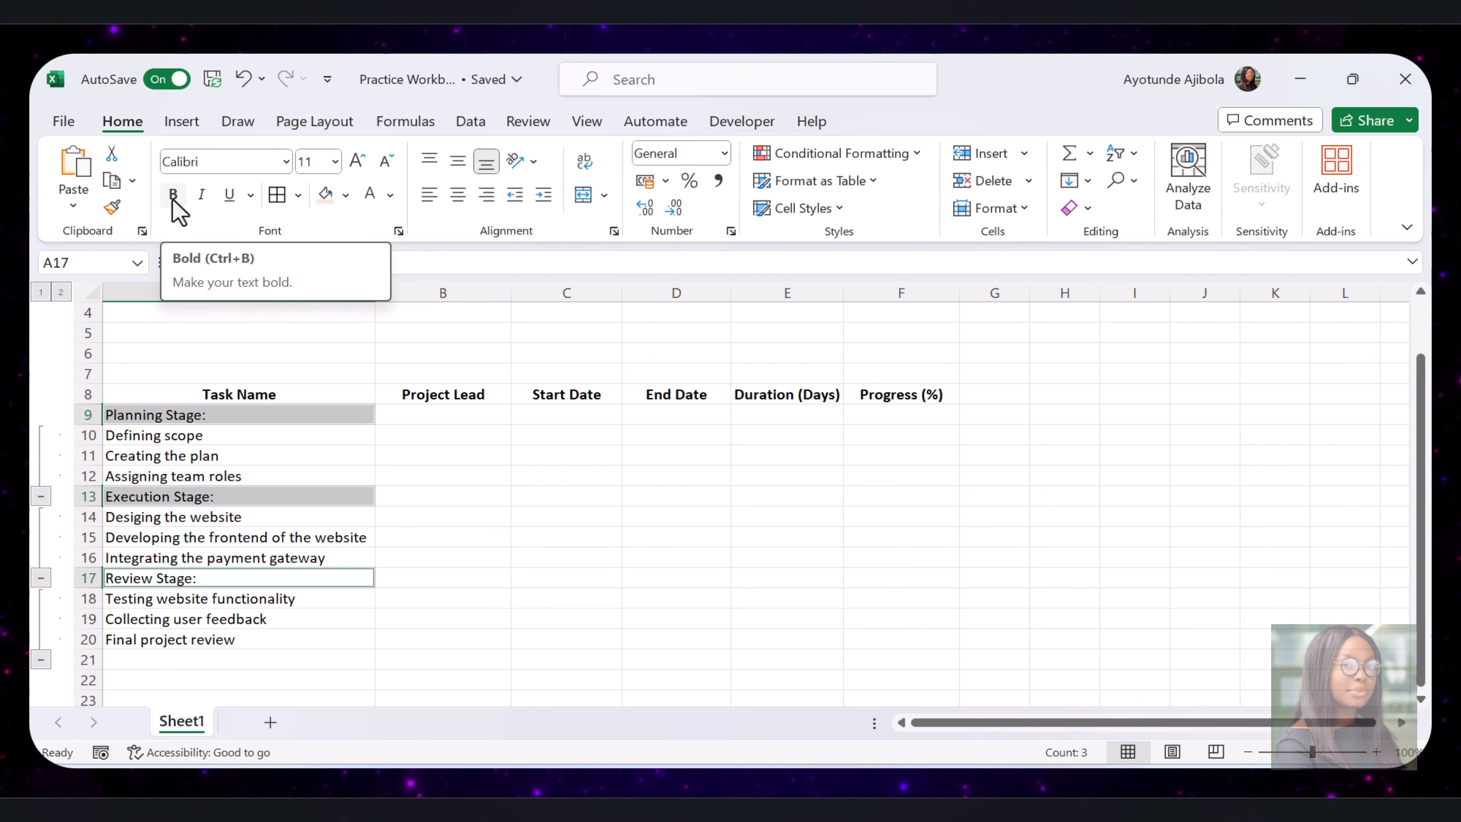
pyautogui.click(172, 196)
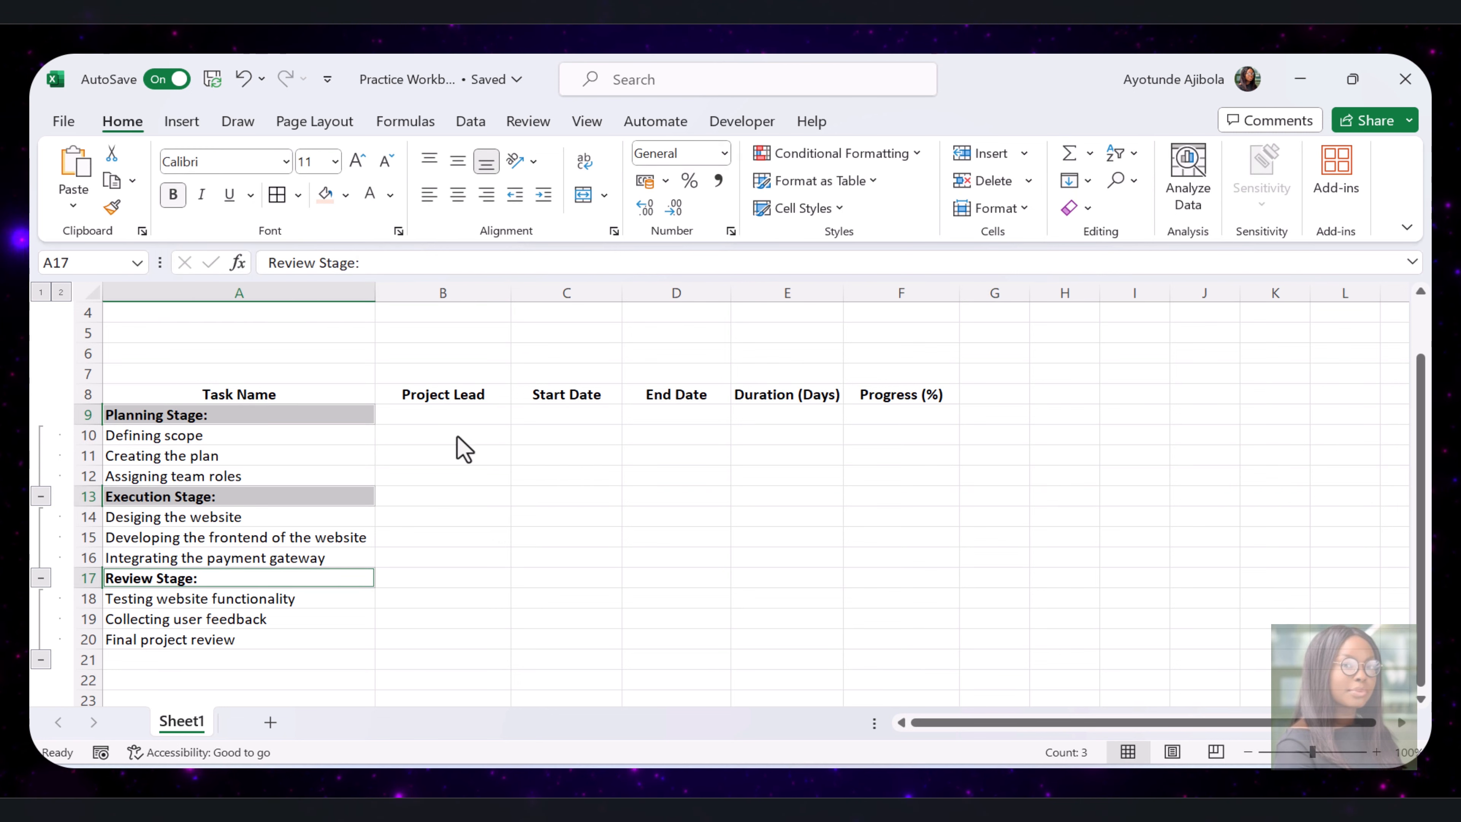
# - Enter each project lead's first name for the three Planning Stage tasks in B10 to B12
pyautogui.click(526, 492)
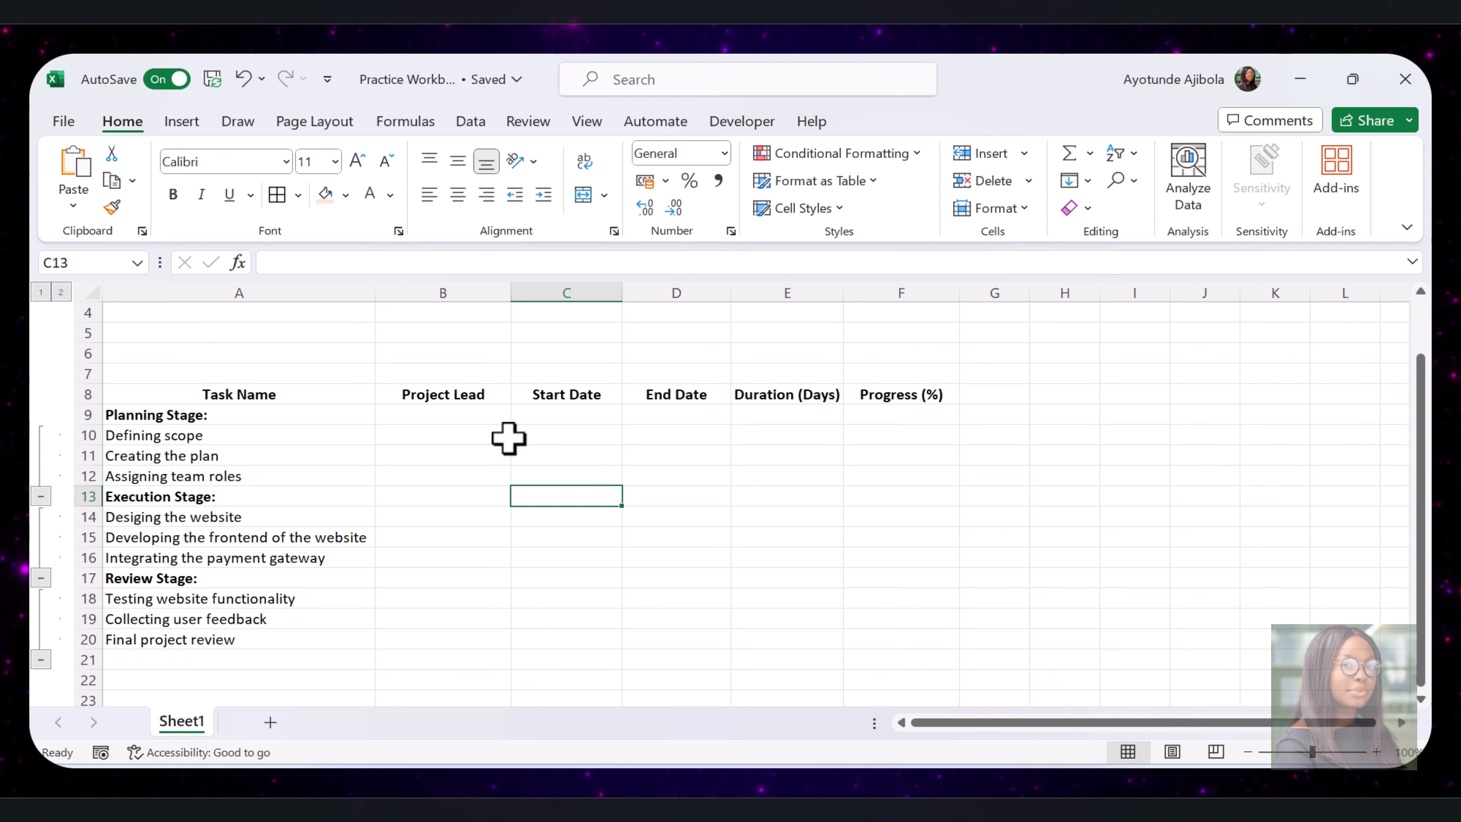
pyautogui.click(462, 433)
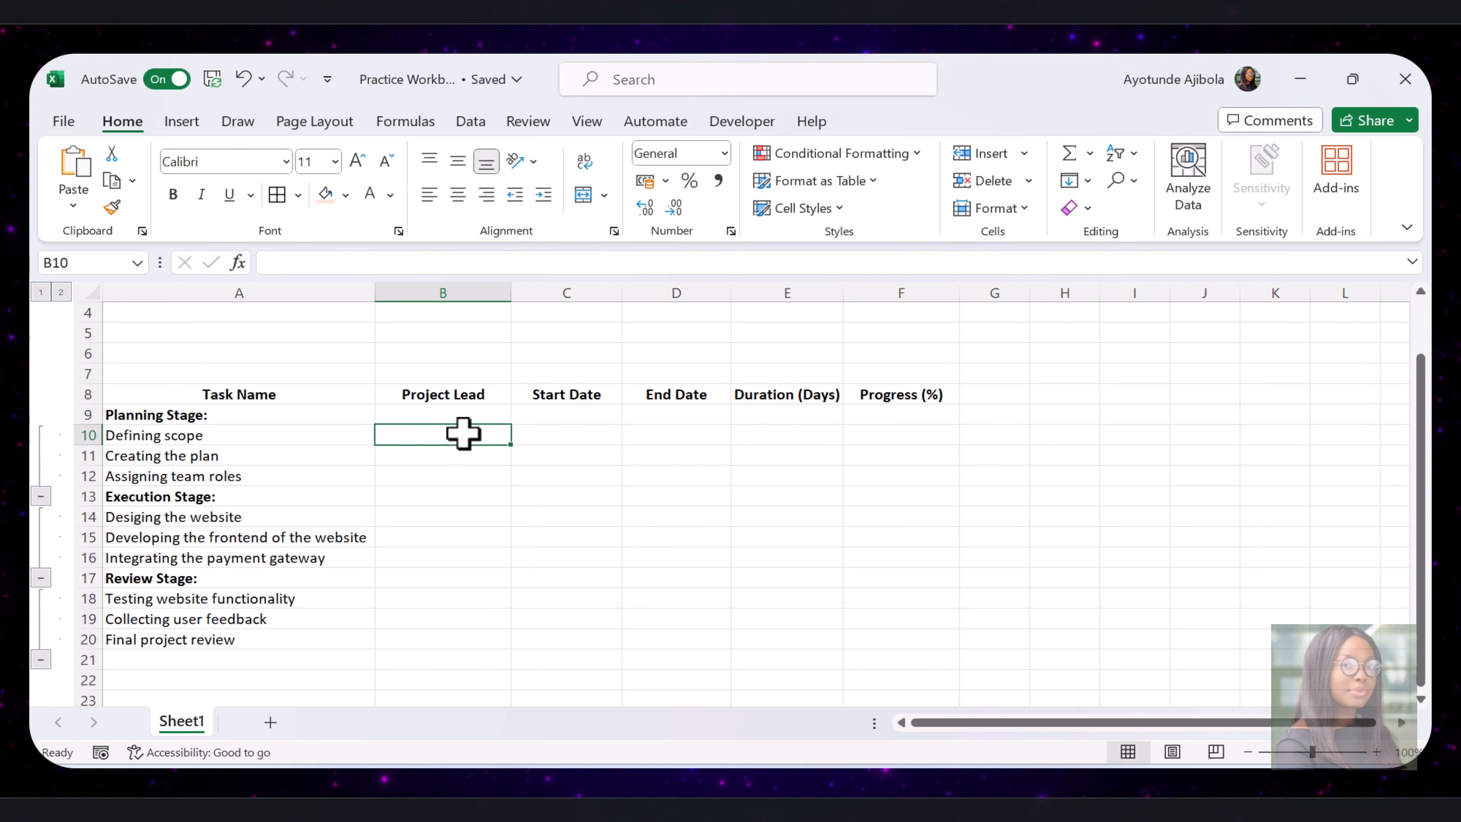
pyautogui.write('John')
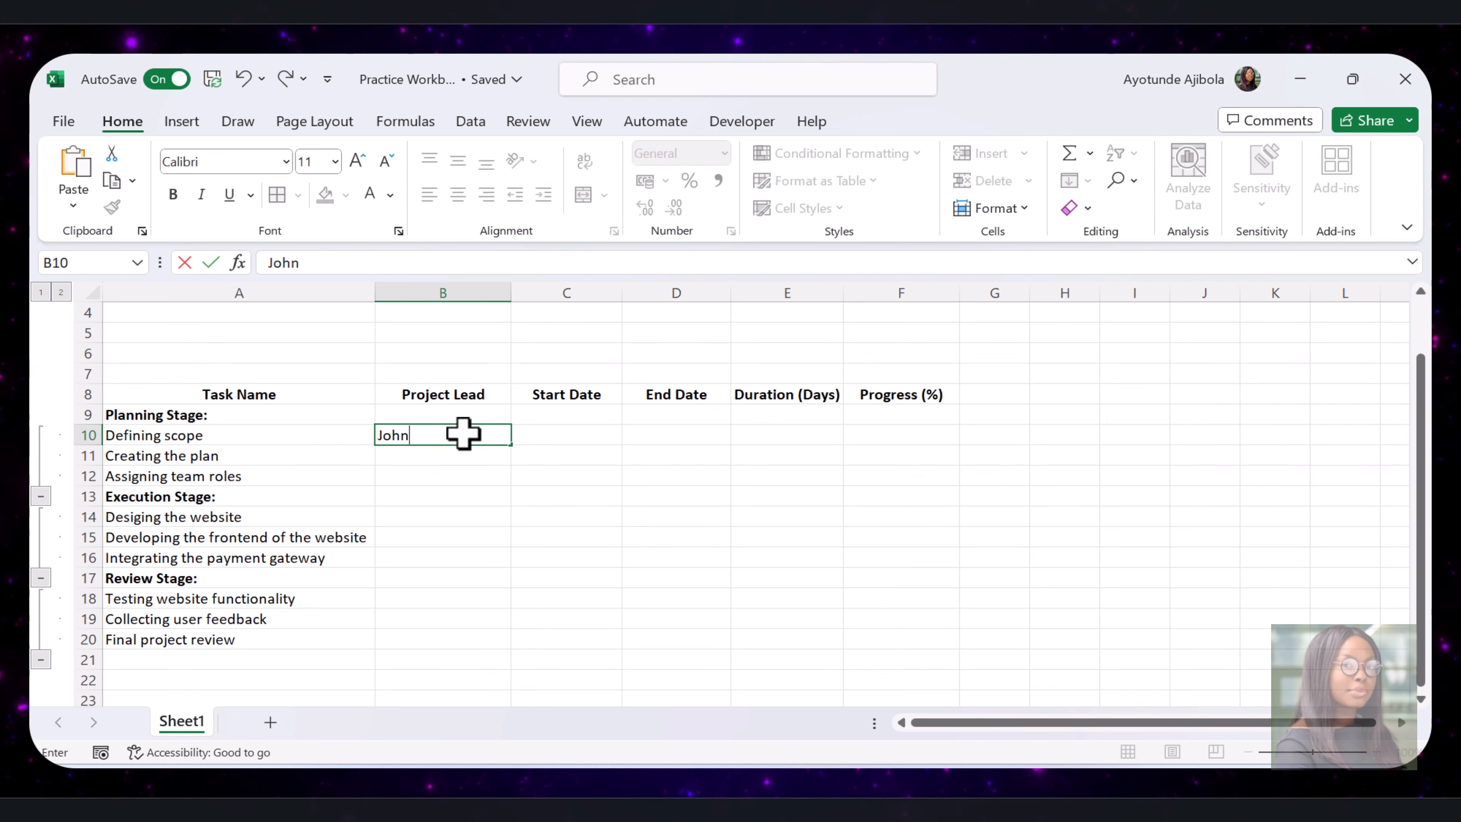
pyautogui.press('Return')
pyautogui.write('Lisa')
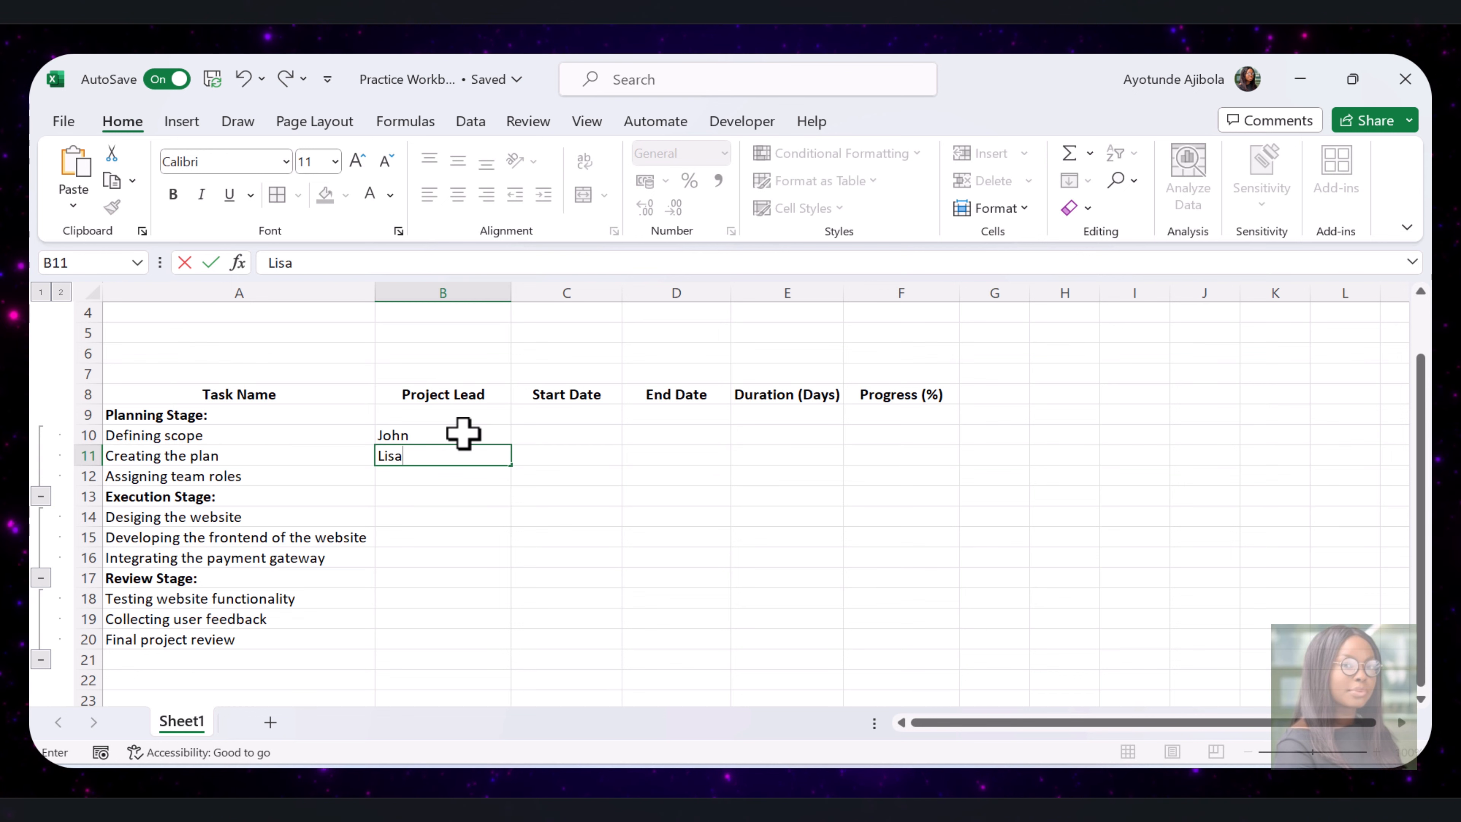
pyautogui.press('Return')
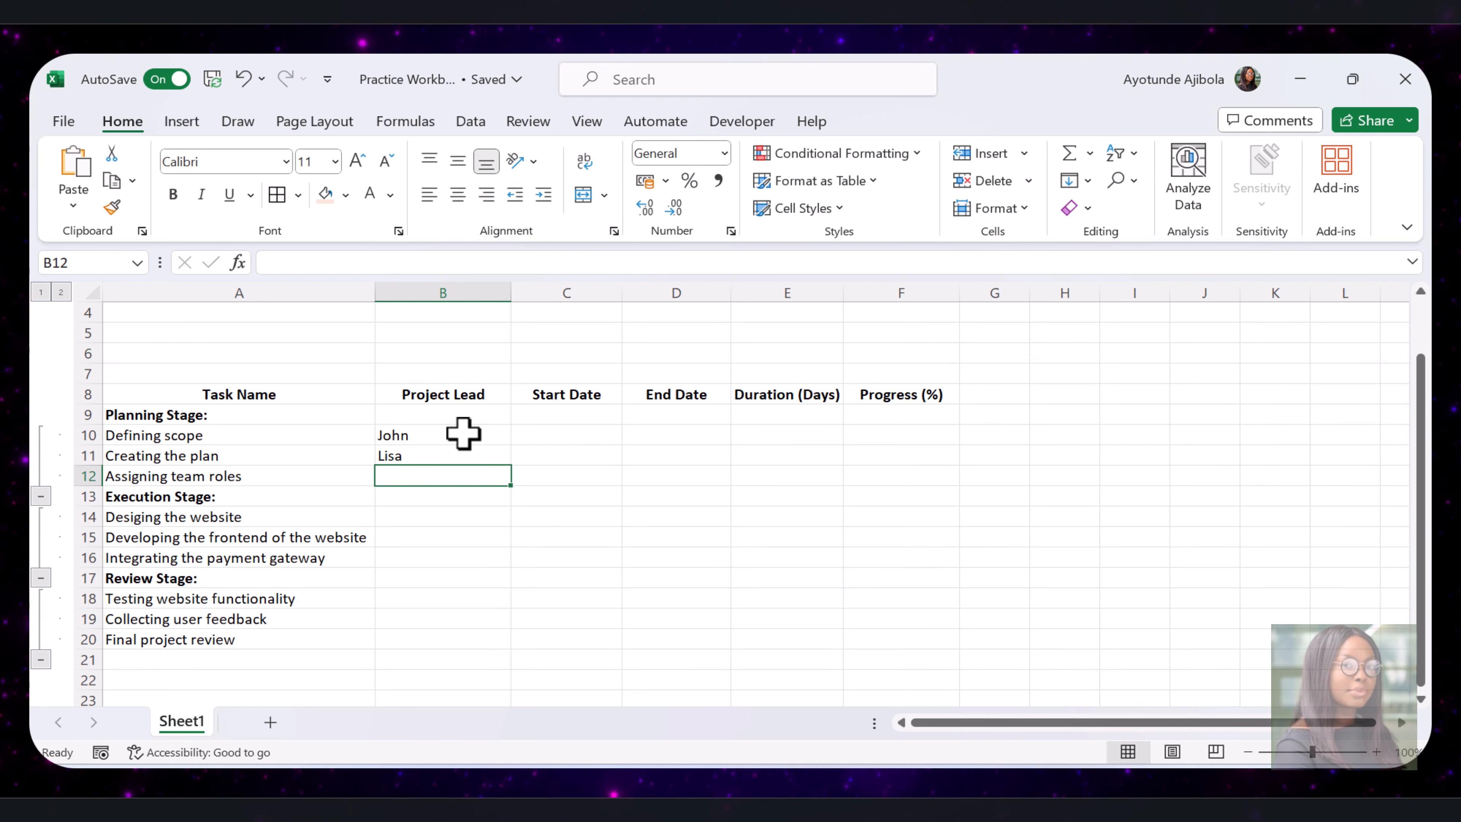
pyautogui.write('Michael')
pyautogui.press('Return')
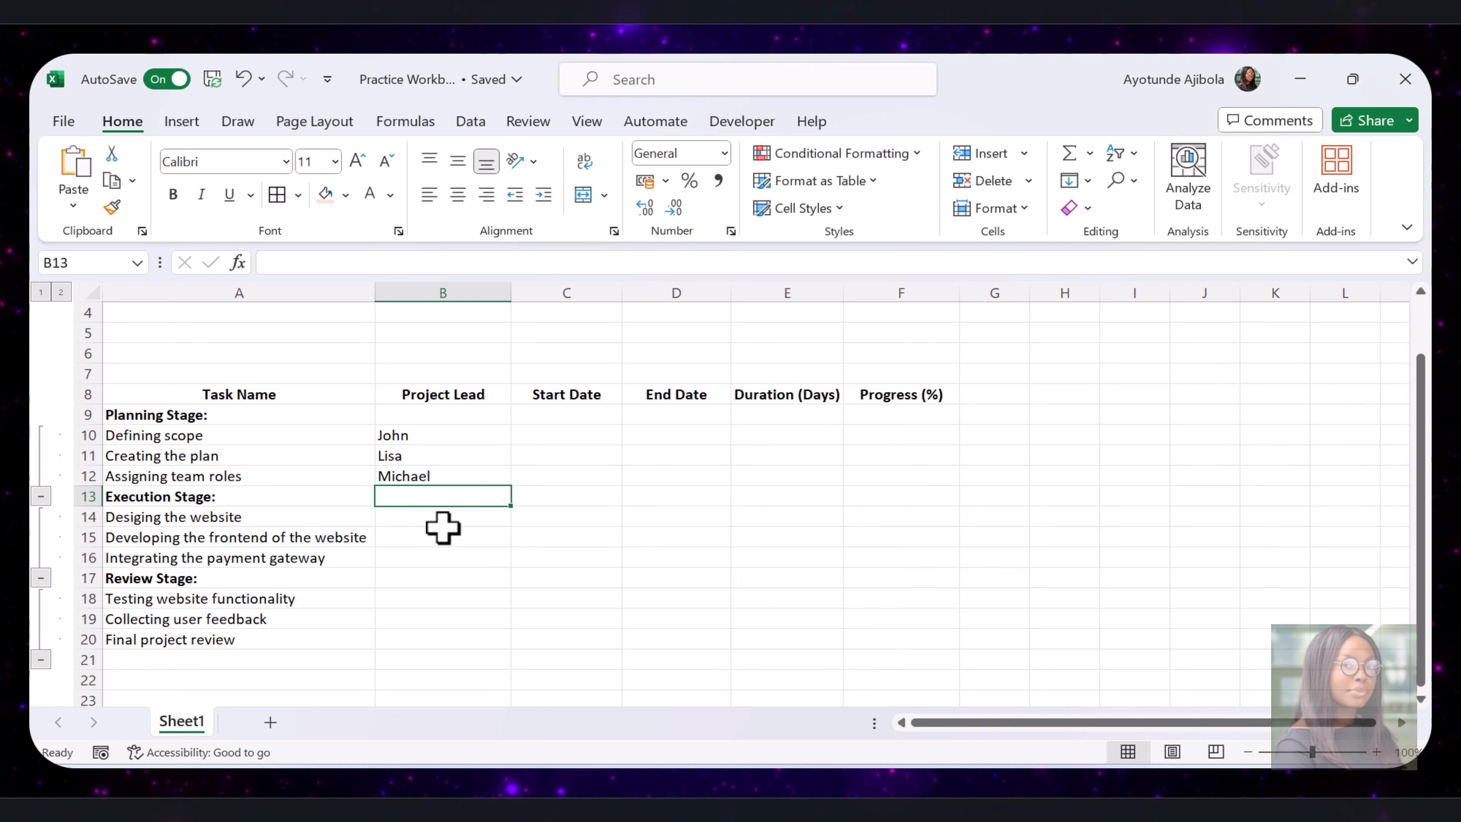
# - Enter each project lead's first name for the three Execution Stage tasks in B14 to B16
pyautogui.click(444, 519)
pyautogui.write('James')
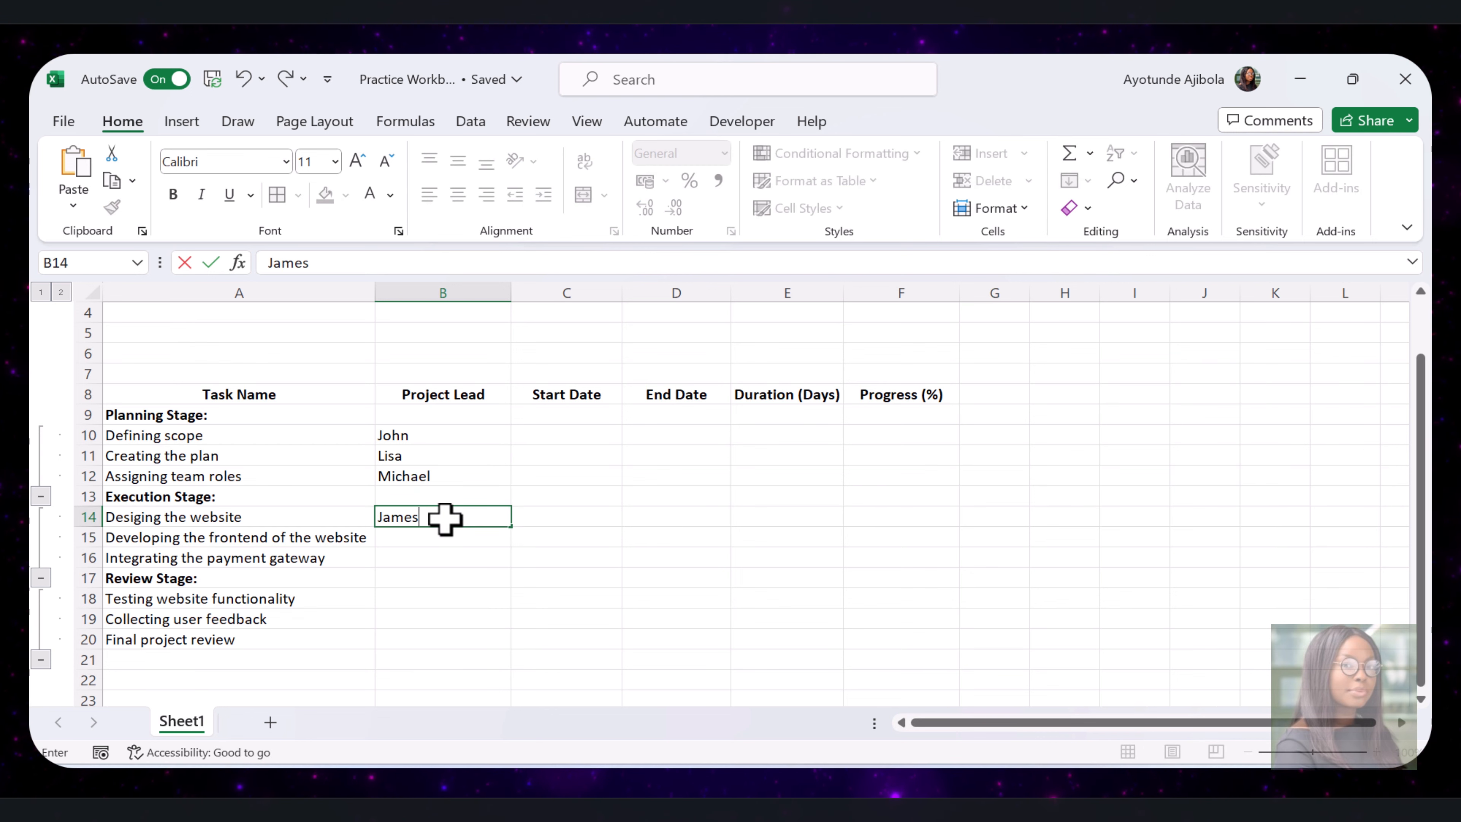
pyautogui.press('Return')
pyautogui.write('Emily')
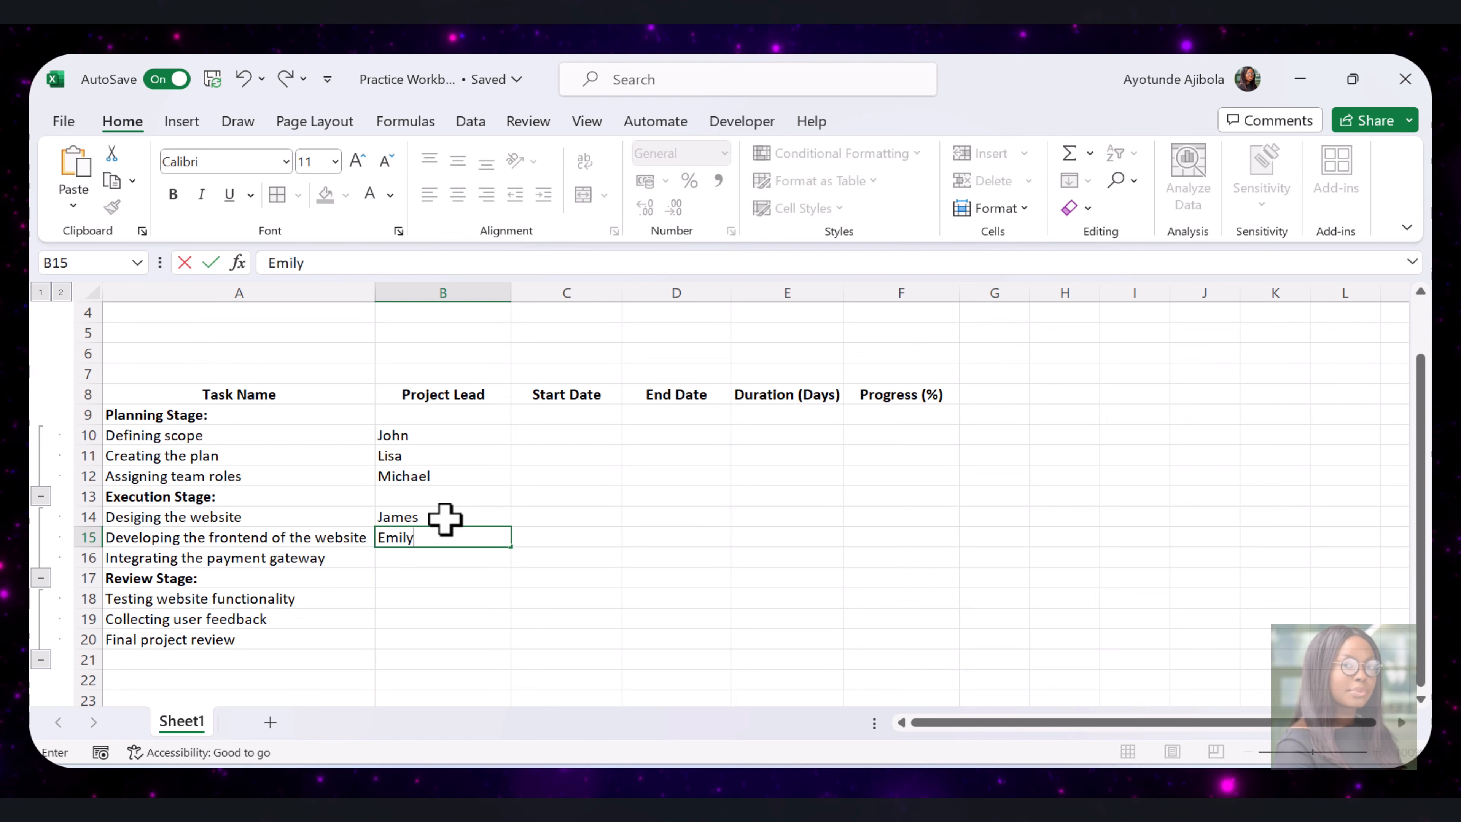
pyautogui.press('Return')
pyautogui.write('David')
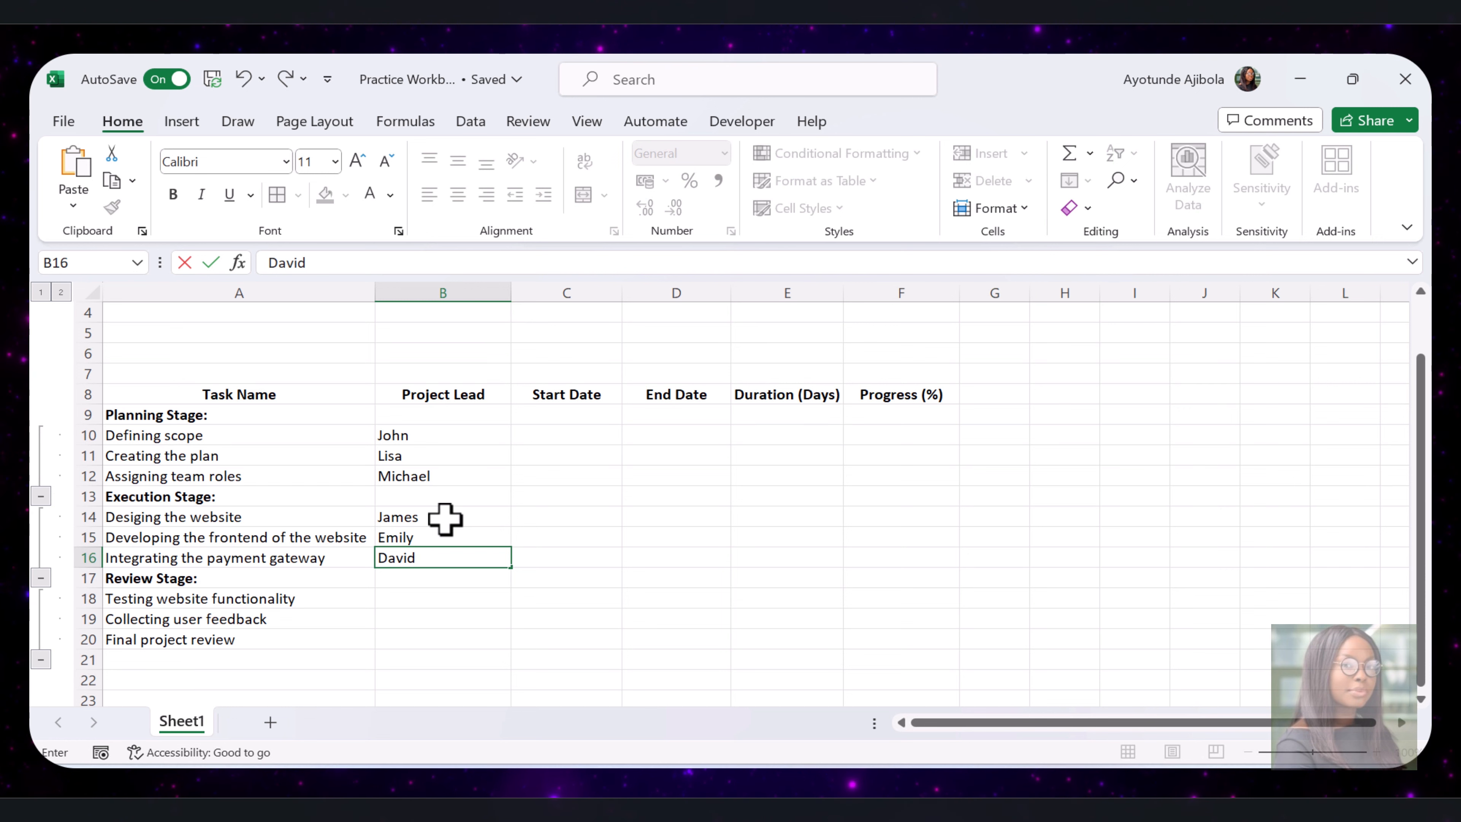
pyautogui.press('Return')
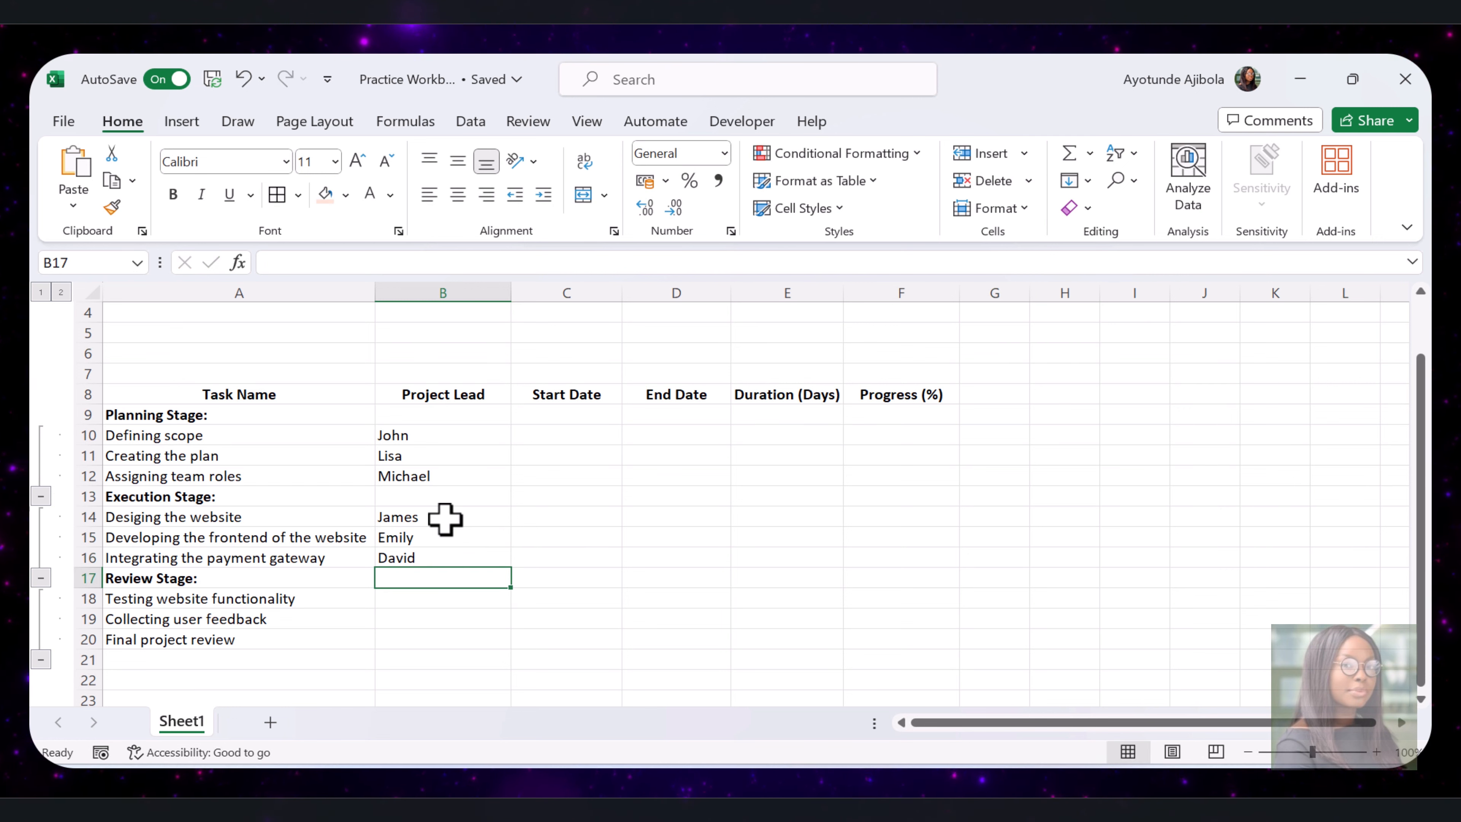
# - Enter the Review Stage leads: "QA Team" in B18, "Marketing Team" in B19 and the final reviewer's first name in B20
pyautogui.press('Return')
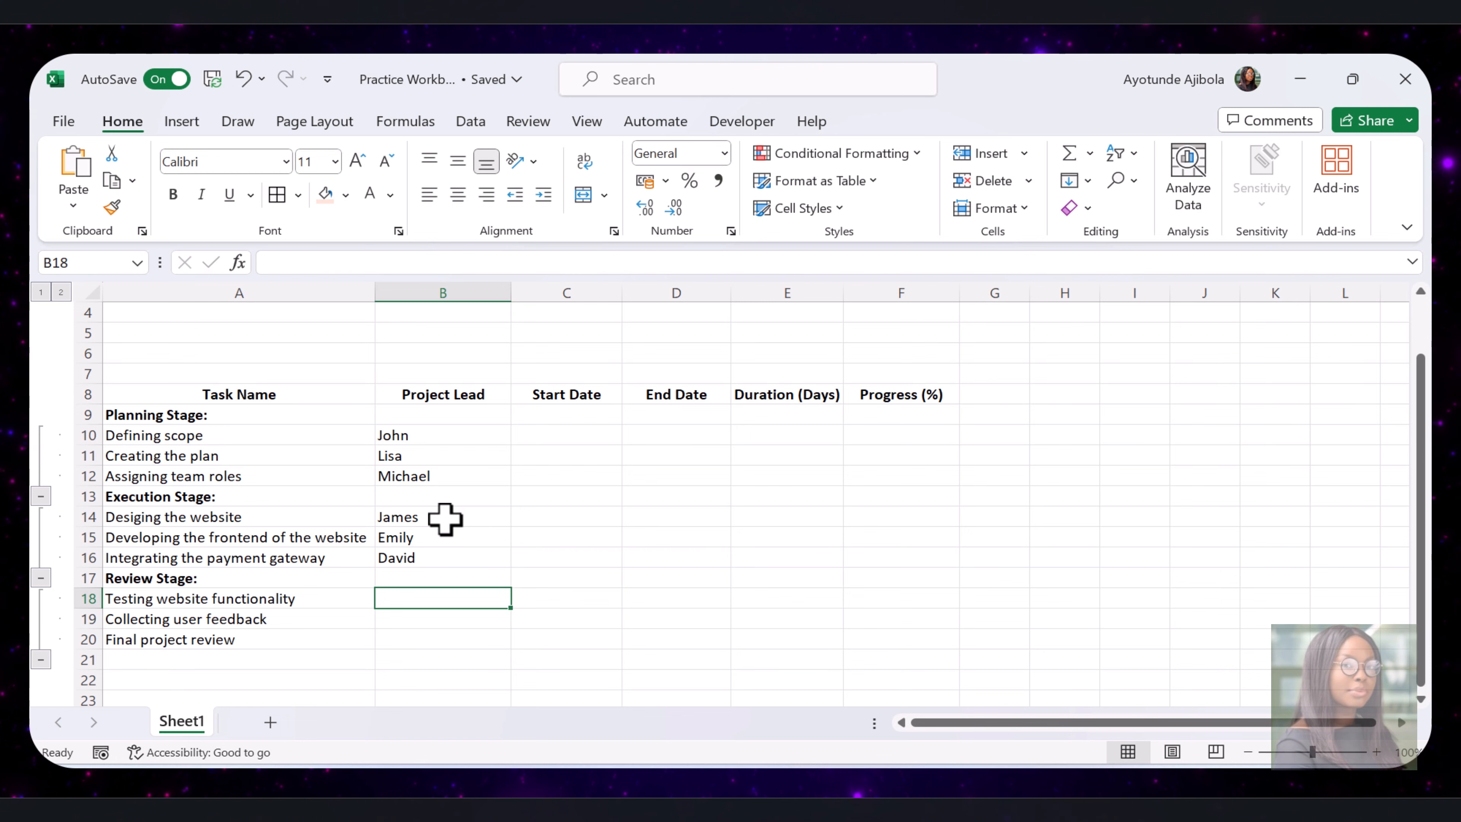
pyautogui.write('QA tEAM')
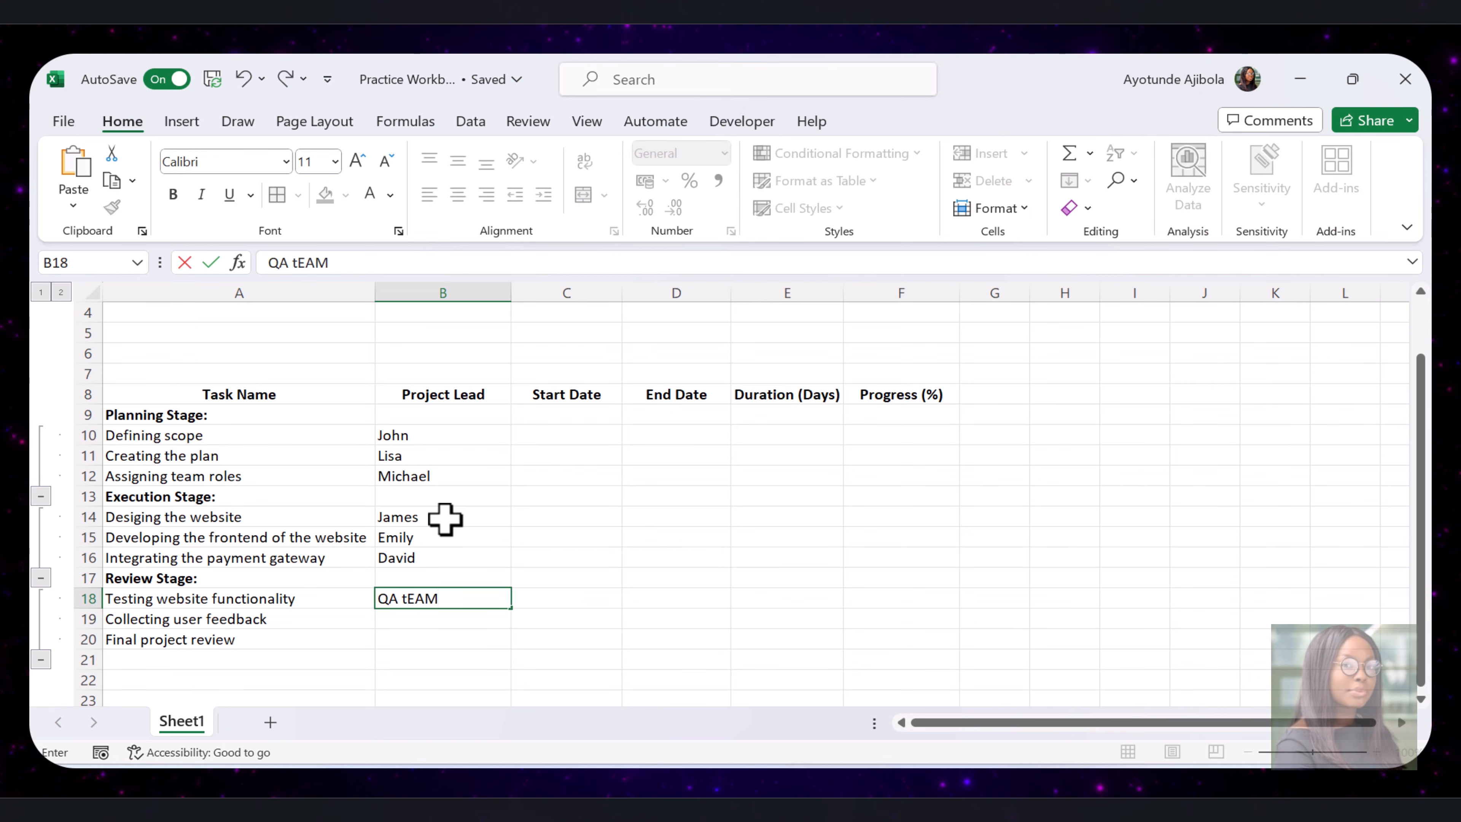
pyautogui.press('Return')
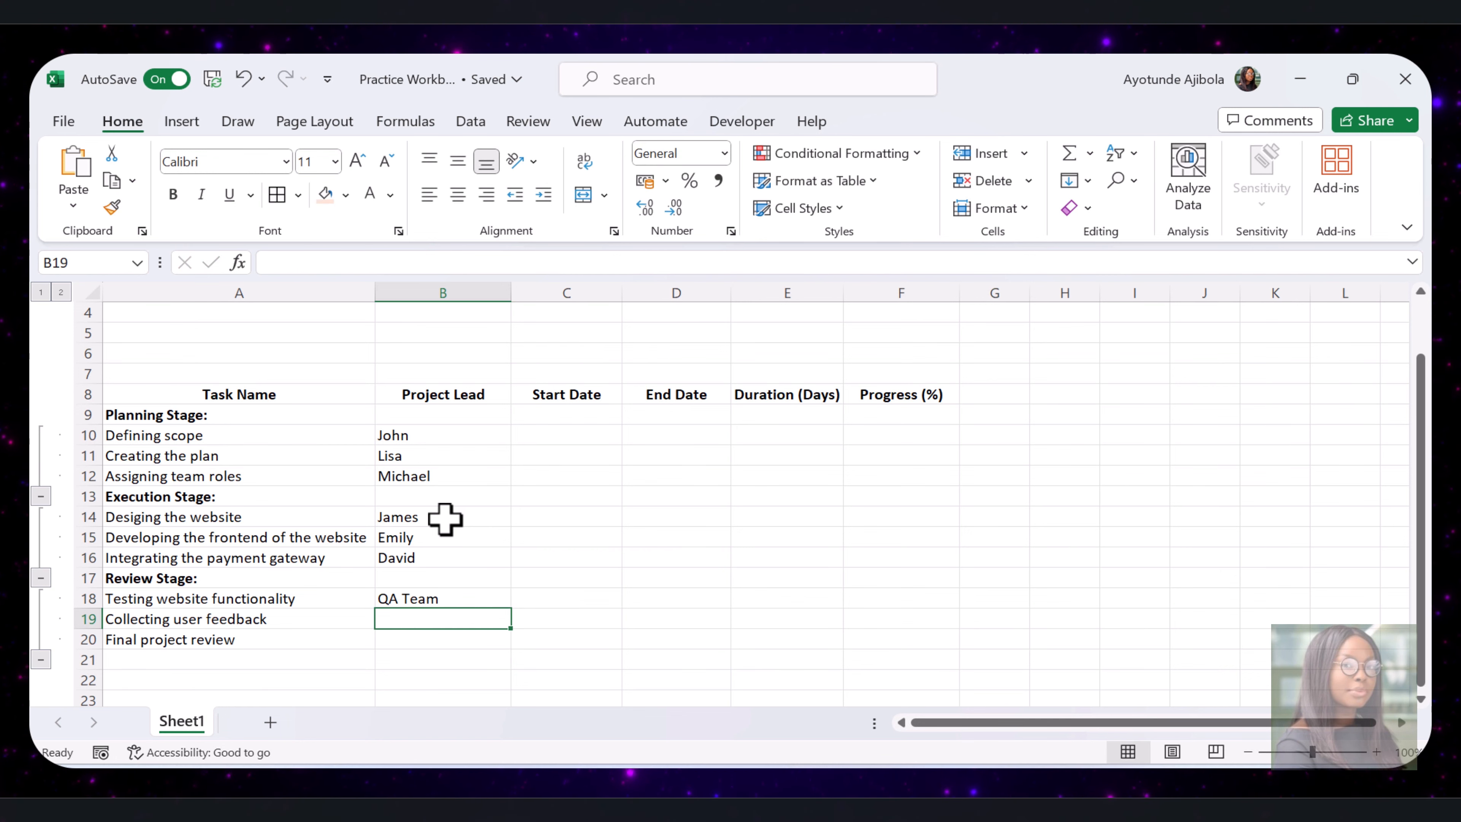
pyautogui.write('Marketing')
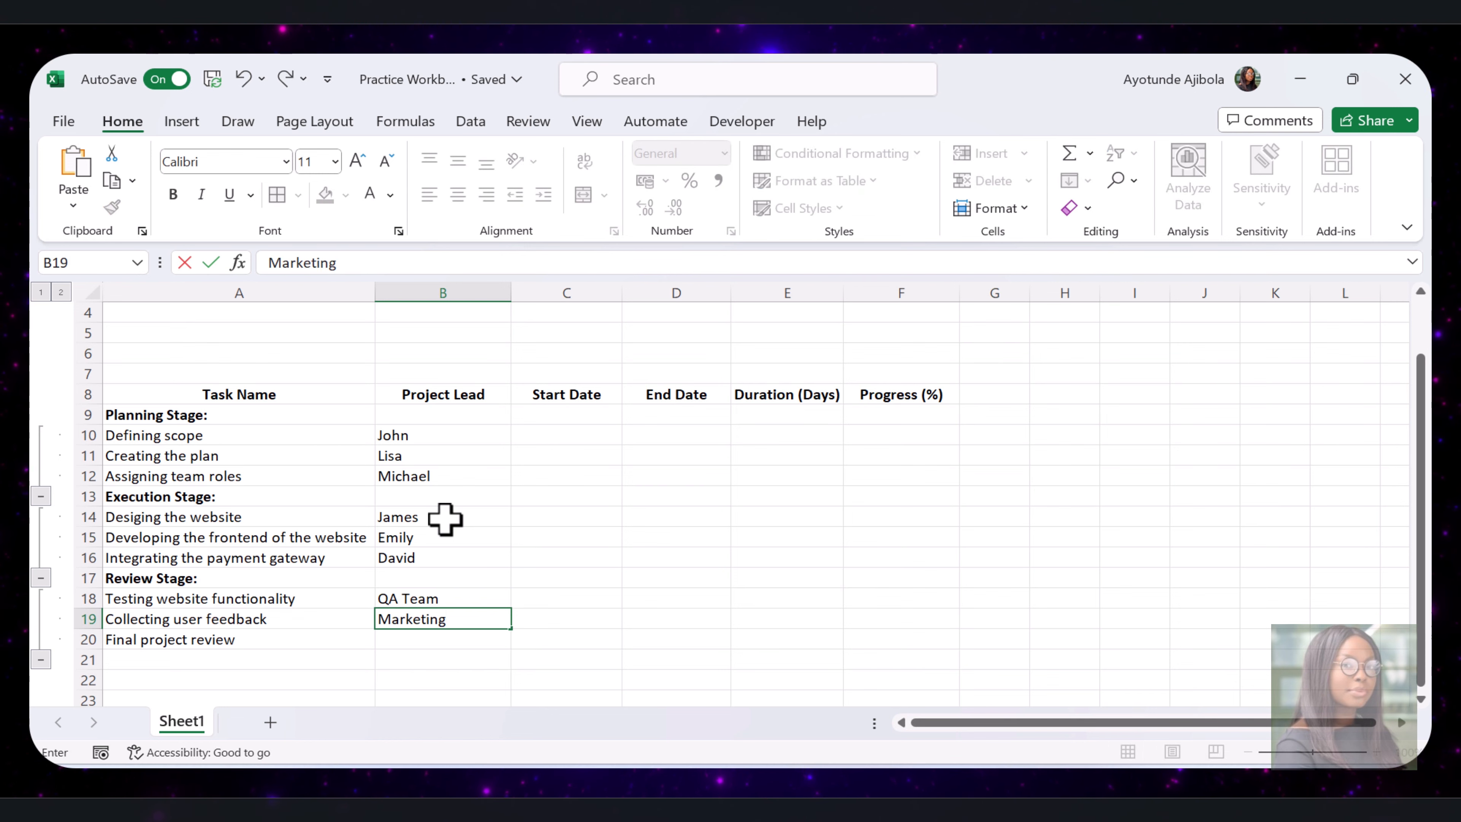
pyautogui.write(' Team')
pyautogui.press('Return')
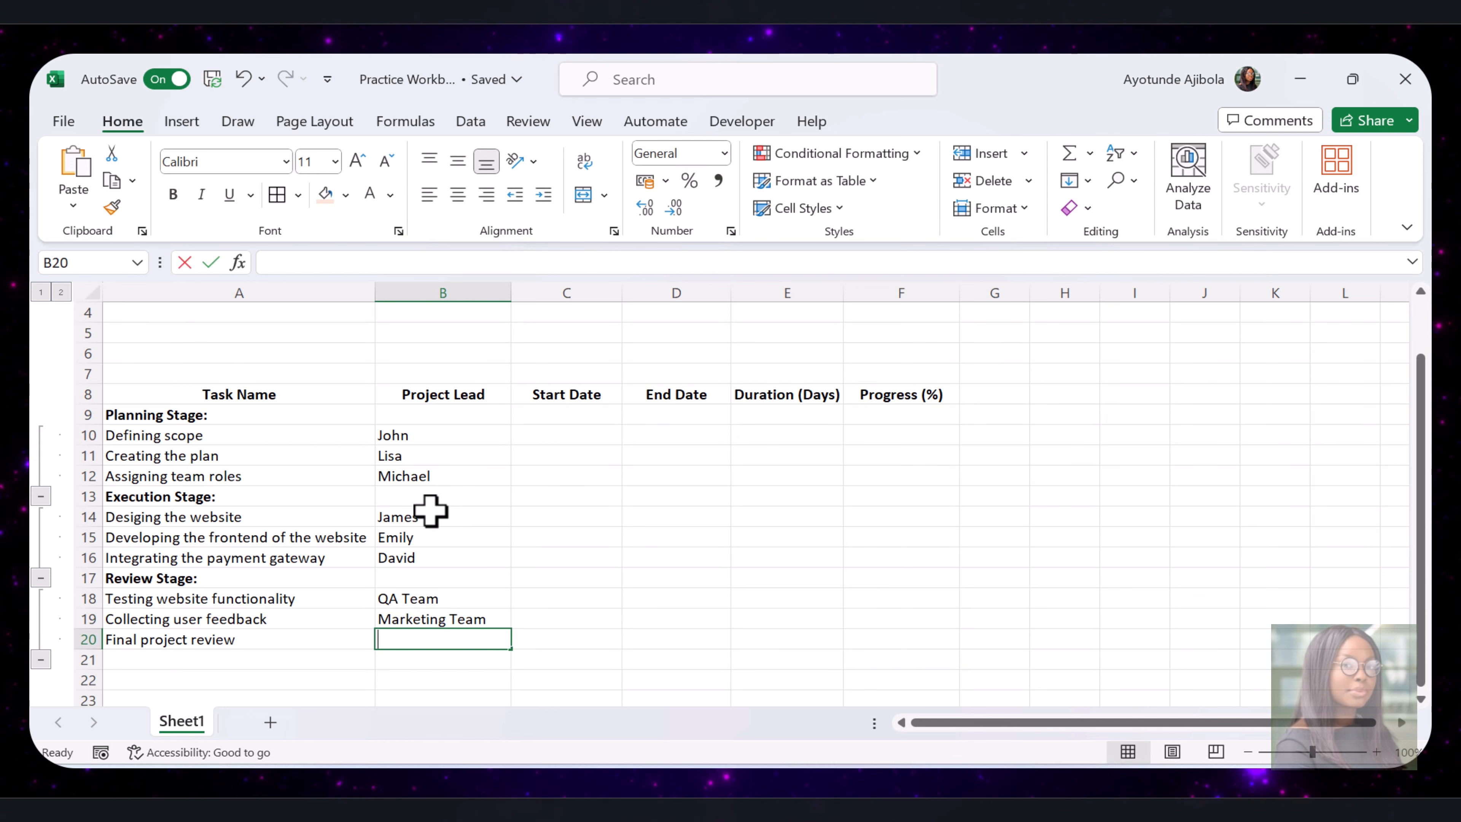
pyautogui.write('John')
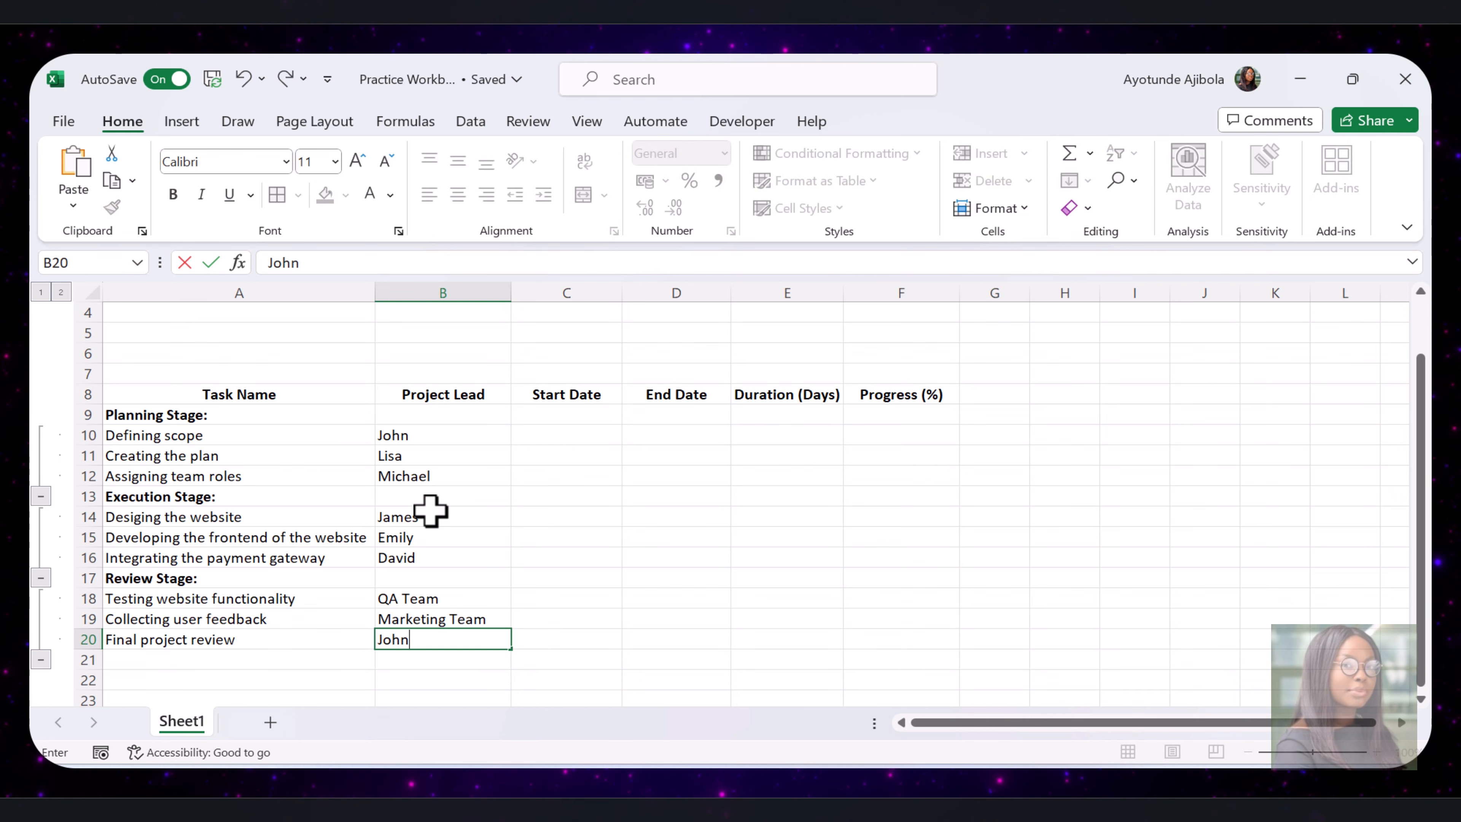
pyautogui.press('Return')
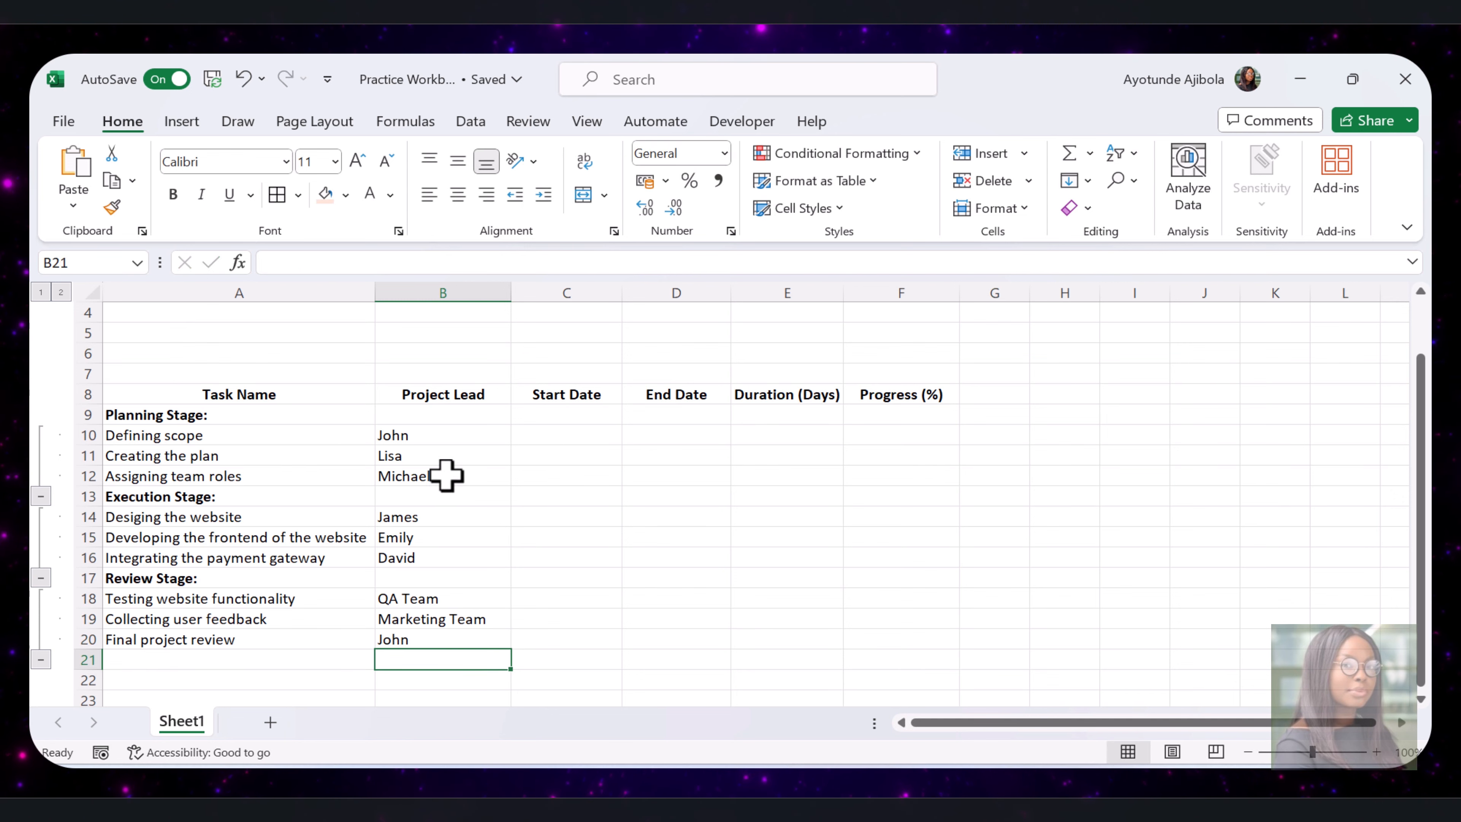
pyautogui.click(459, 438)
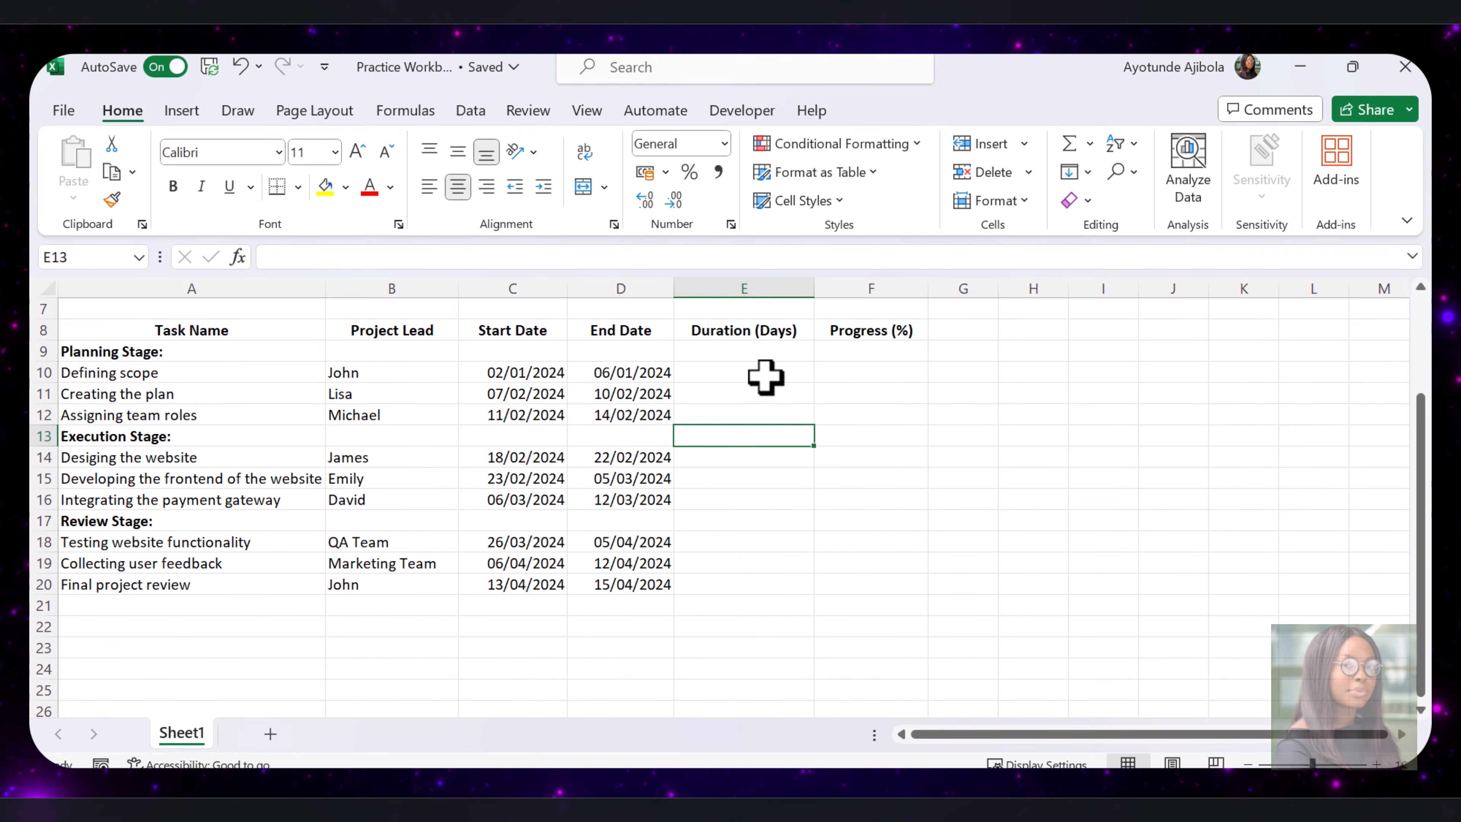
# - Calculate the Defining scope task's duration in E10 with the formula =D10-C10
pyautogui.click(765, 374)
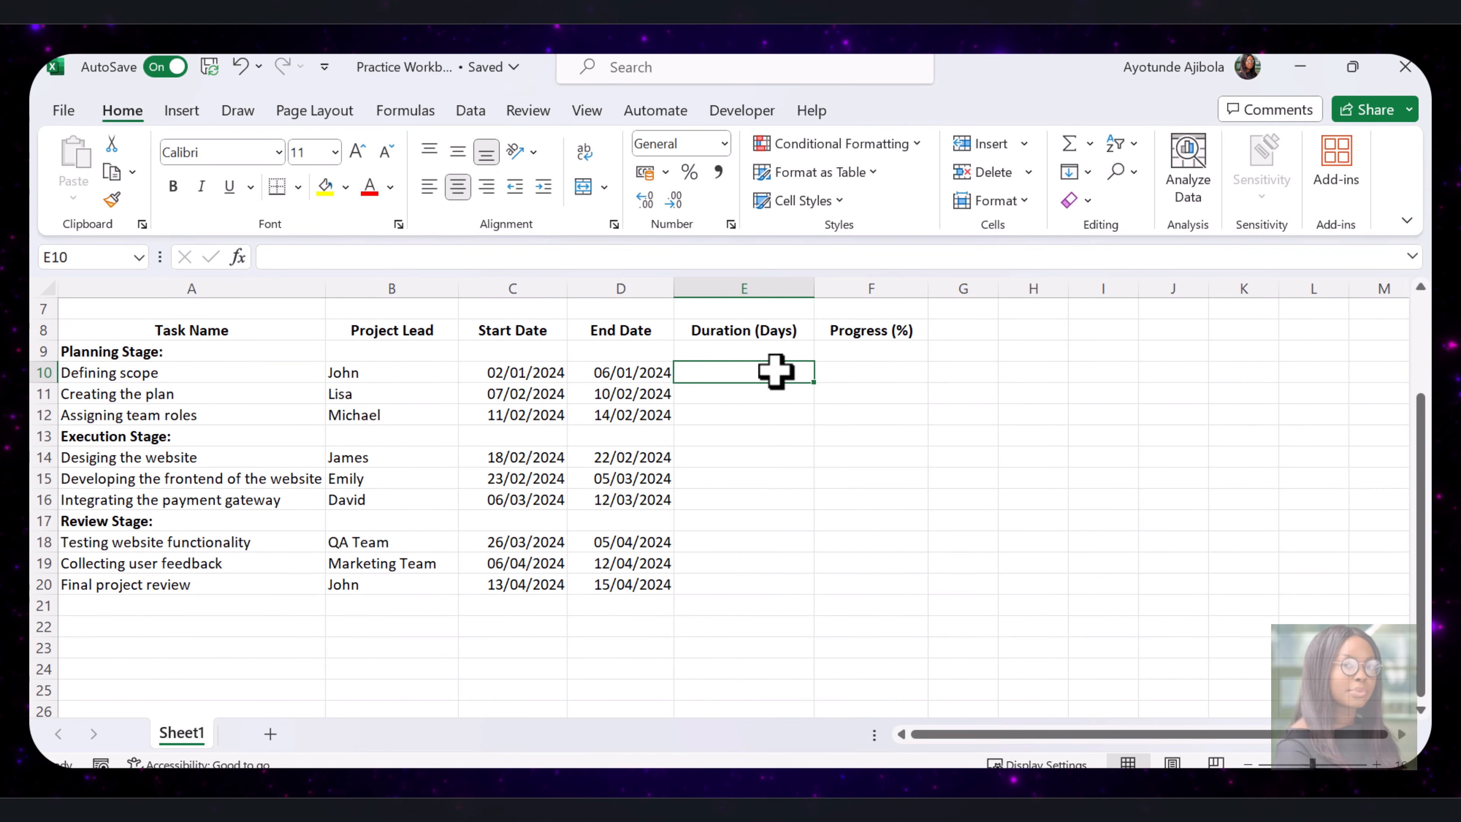
pyautogui.click(542, 373)
pyautogui.click(660, 371)
pyautogui.click(704, 374)
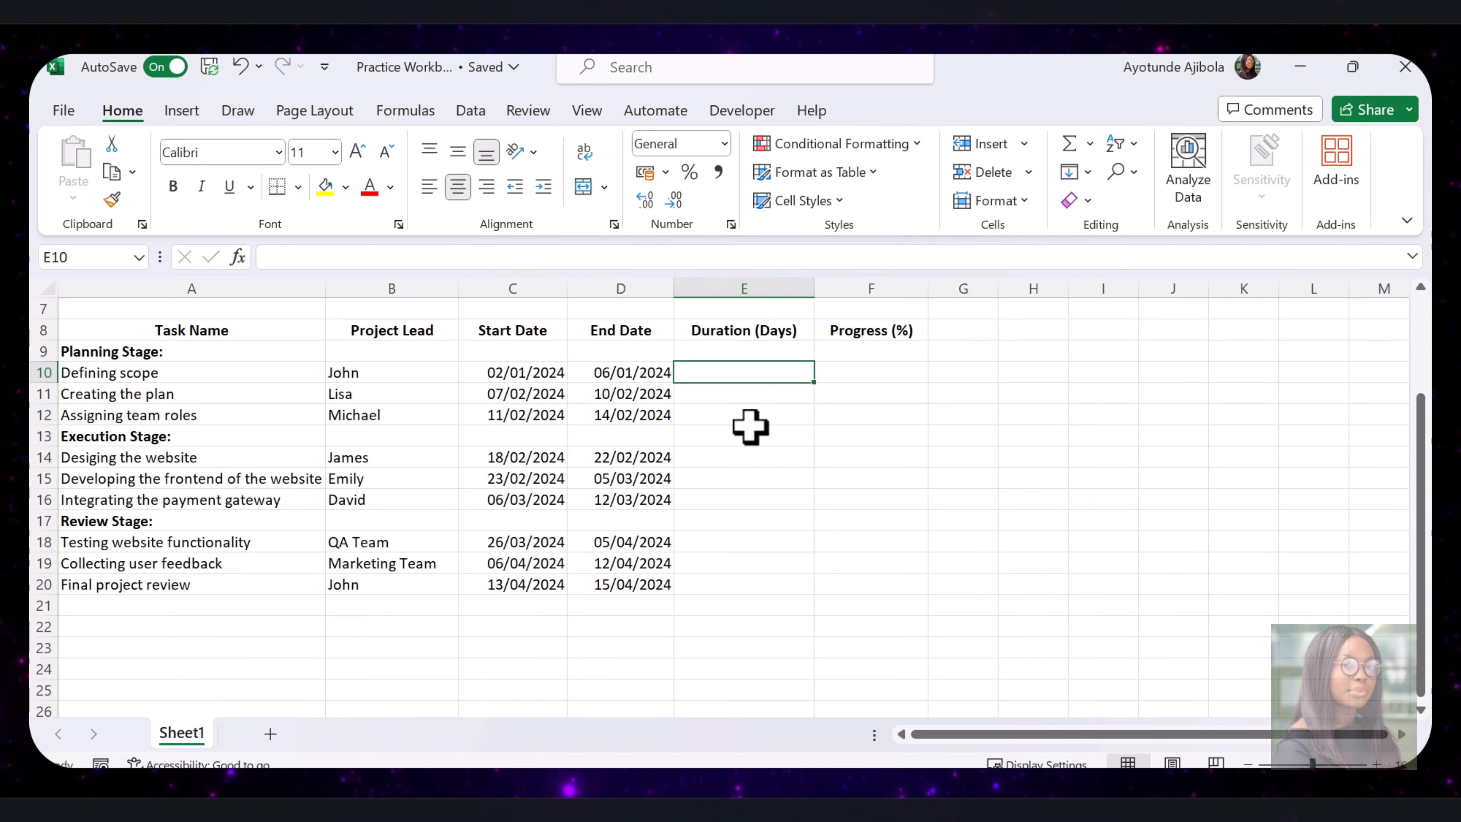
pyautogui.click(750, 429)
pyautogui.click(719, 377)
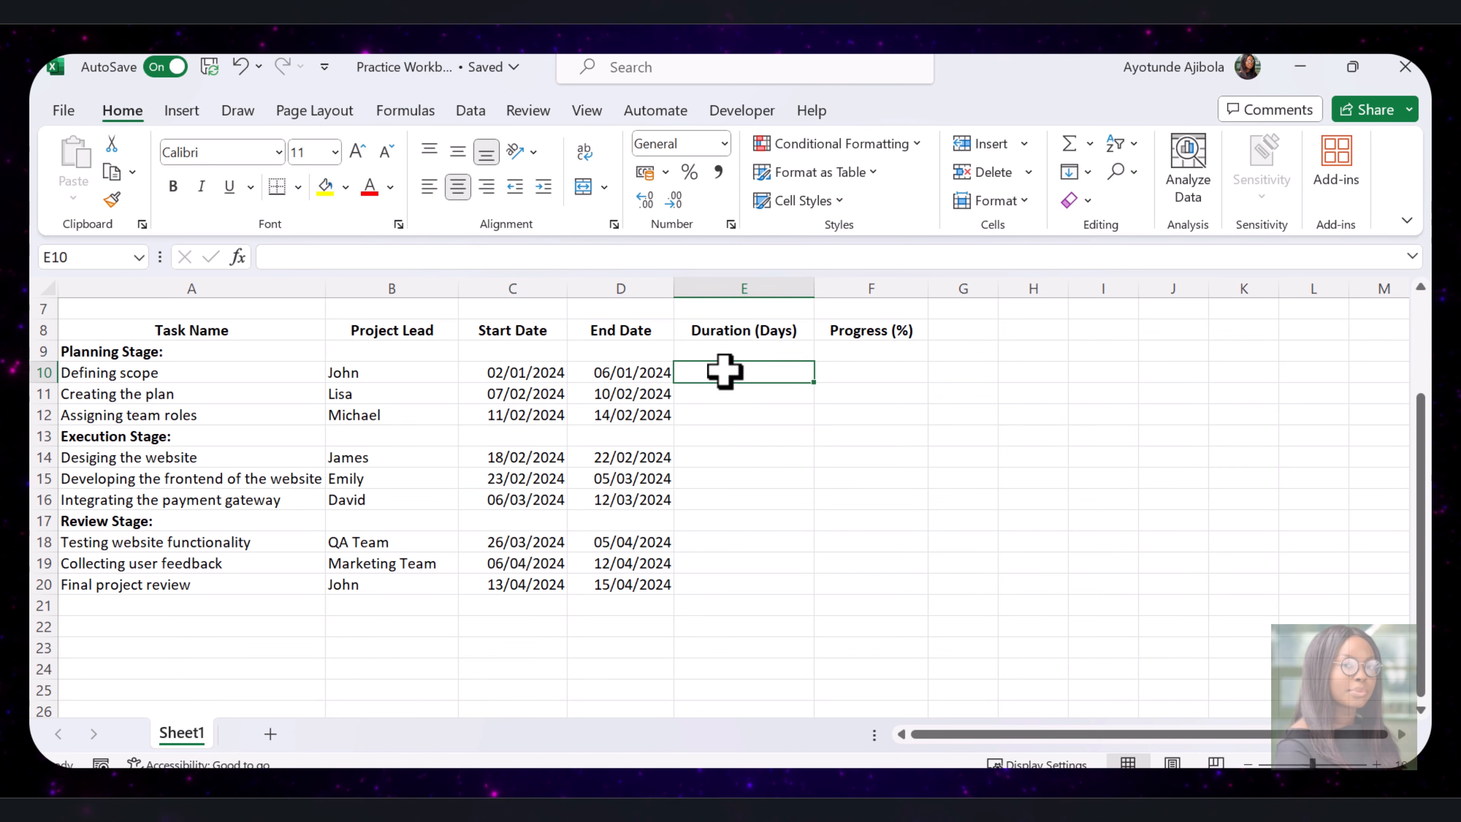
pyautogui.write('=D10-C10')
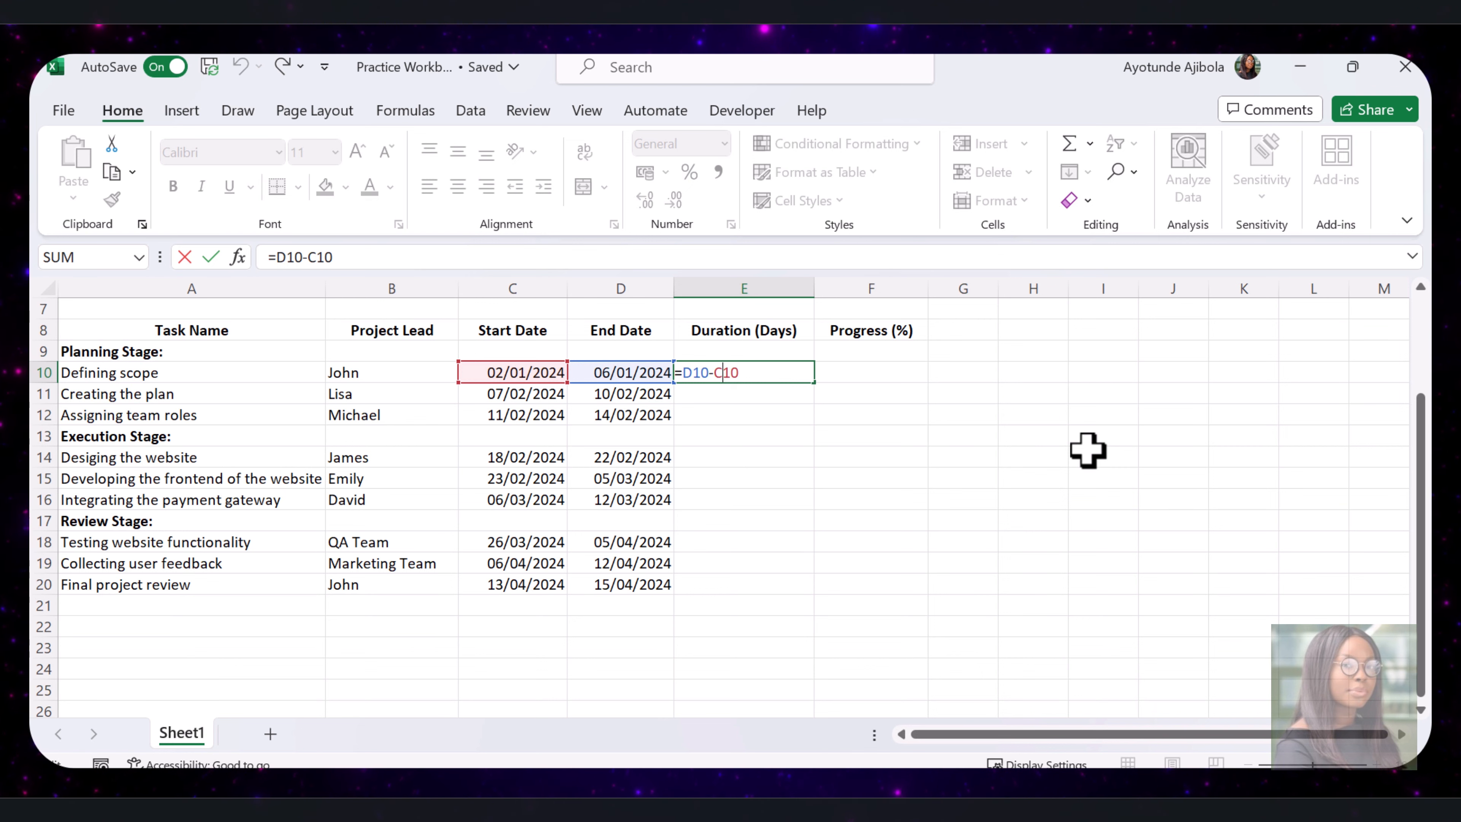
pyautogui.press('Return')
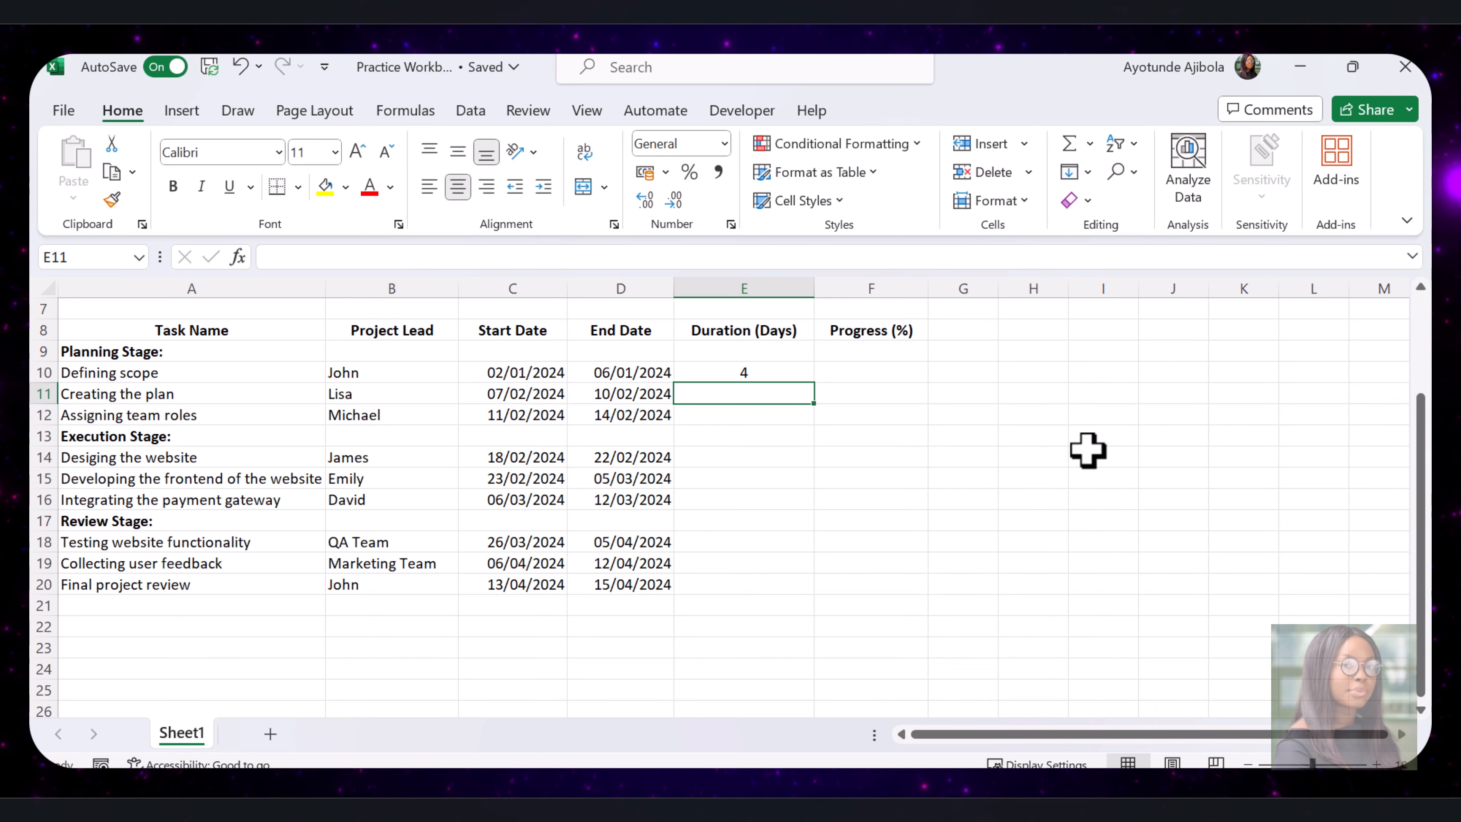
# - Replace the duration formula in E10 with =NETWORKDAYS(C10,D10) to count only working days
pyautogui.click(782, 373)
pyautogui.write('=netw')
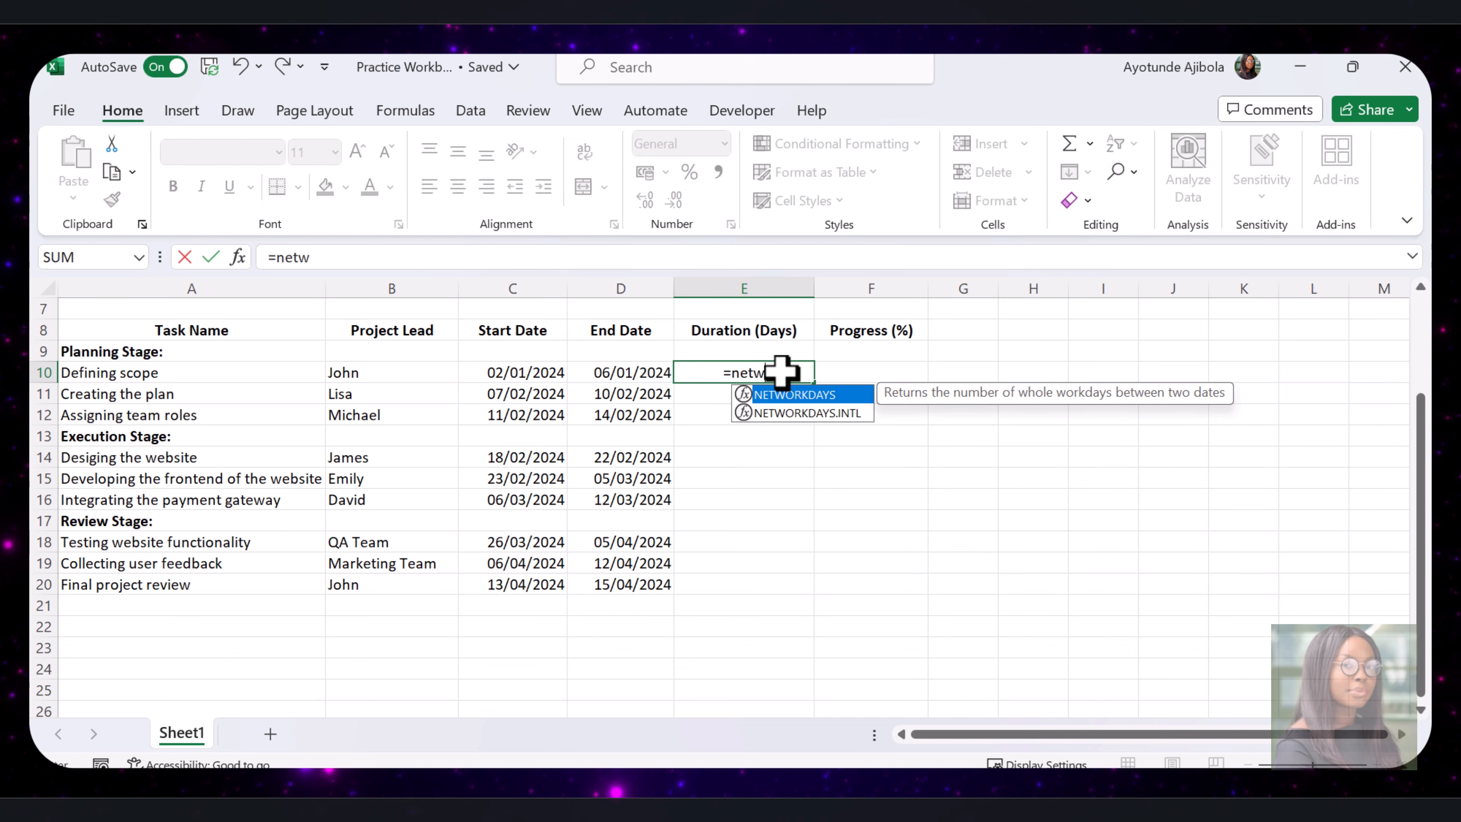
pyautogui.press('Tab')
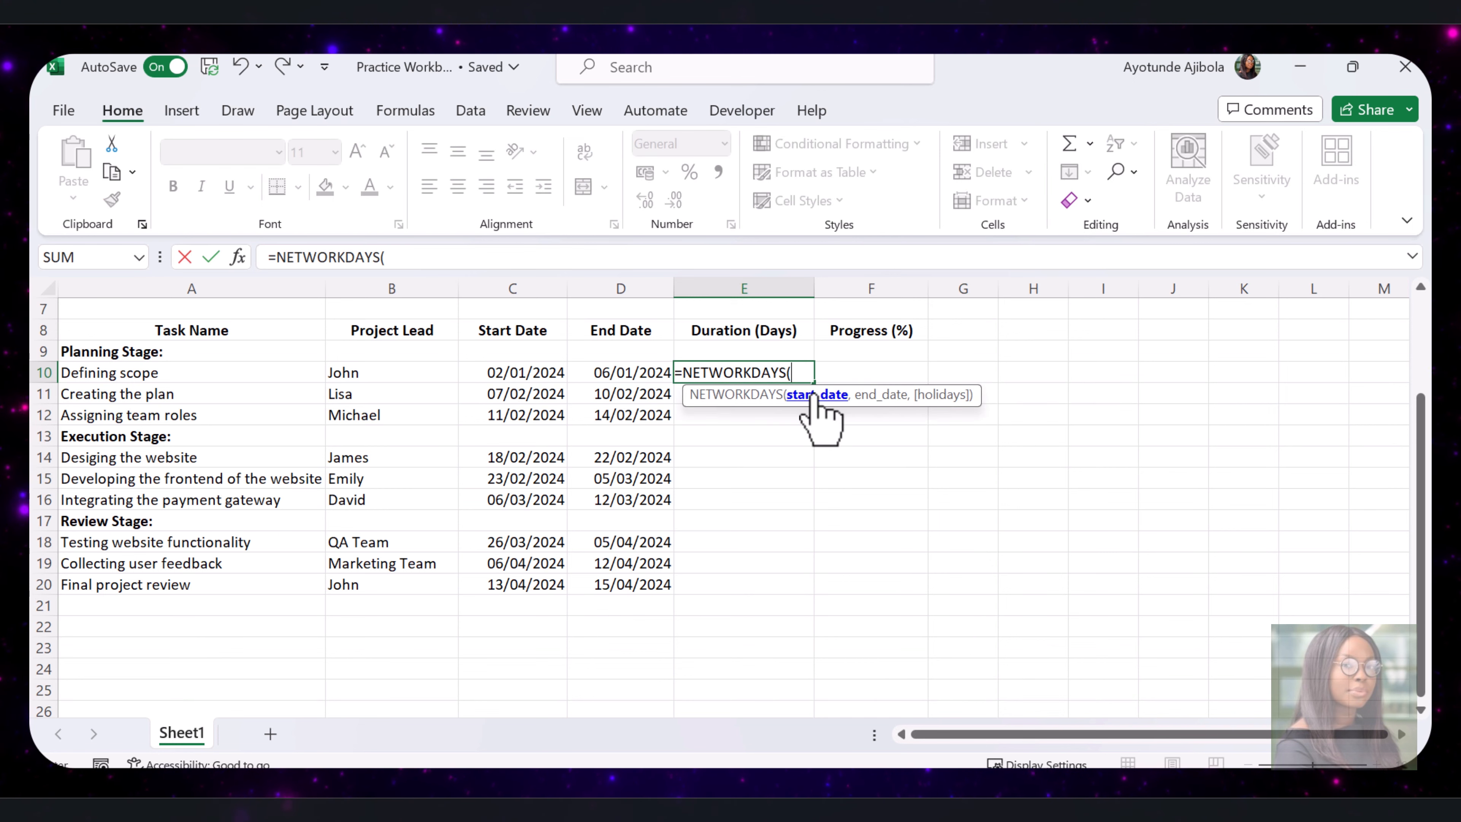
pyautogui.click(508, 370)
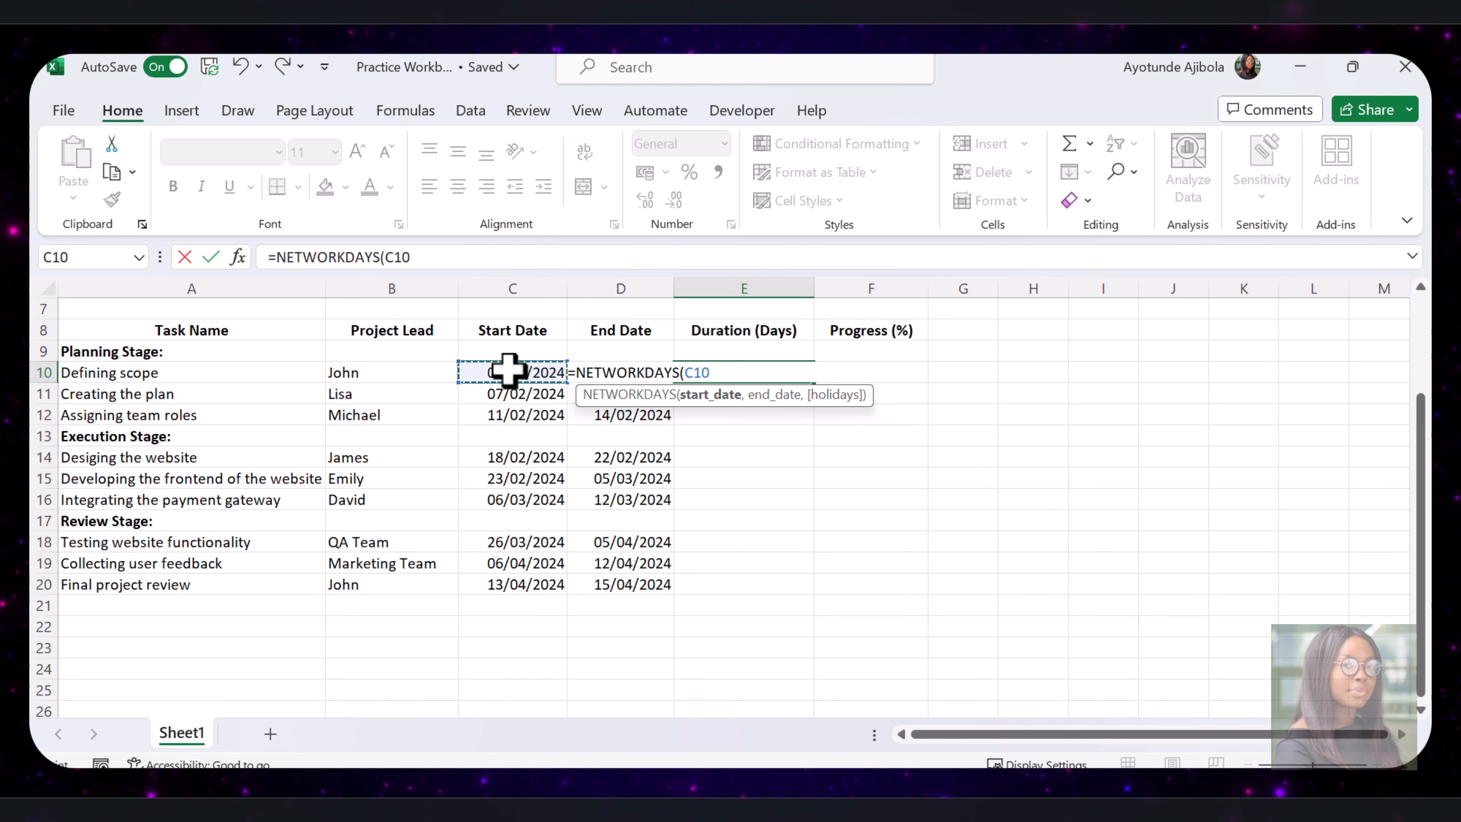
pyautogui.write(',')
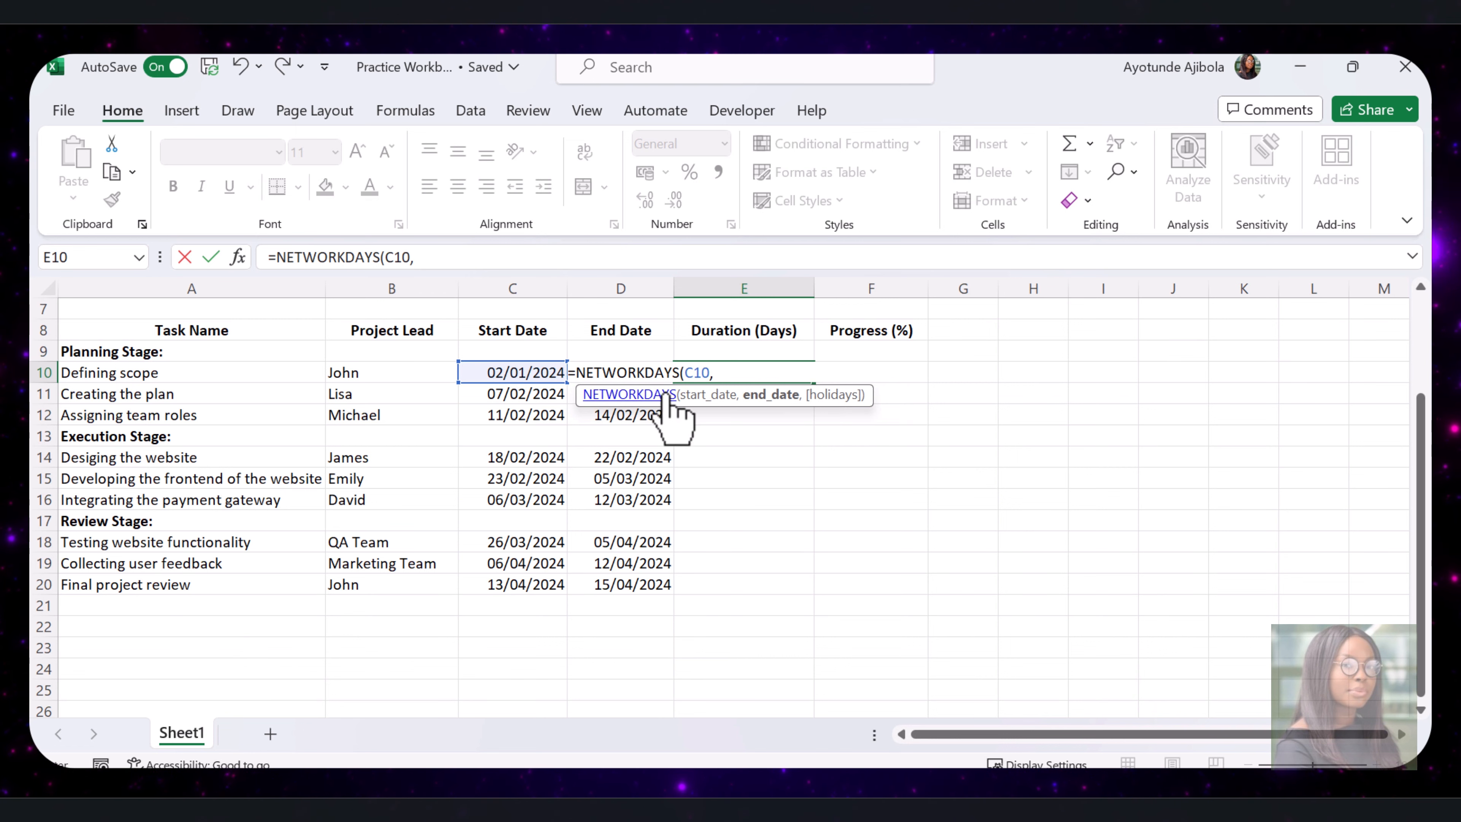
pyautogui.write('D10)')
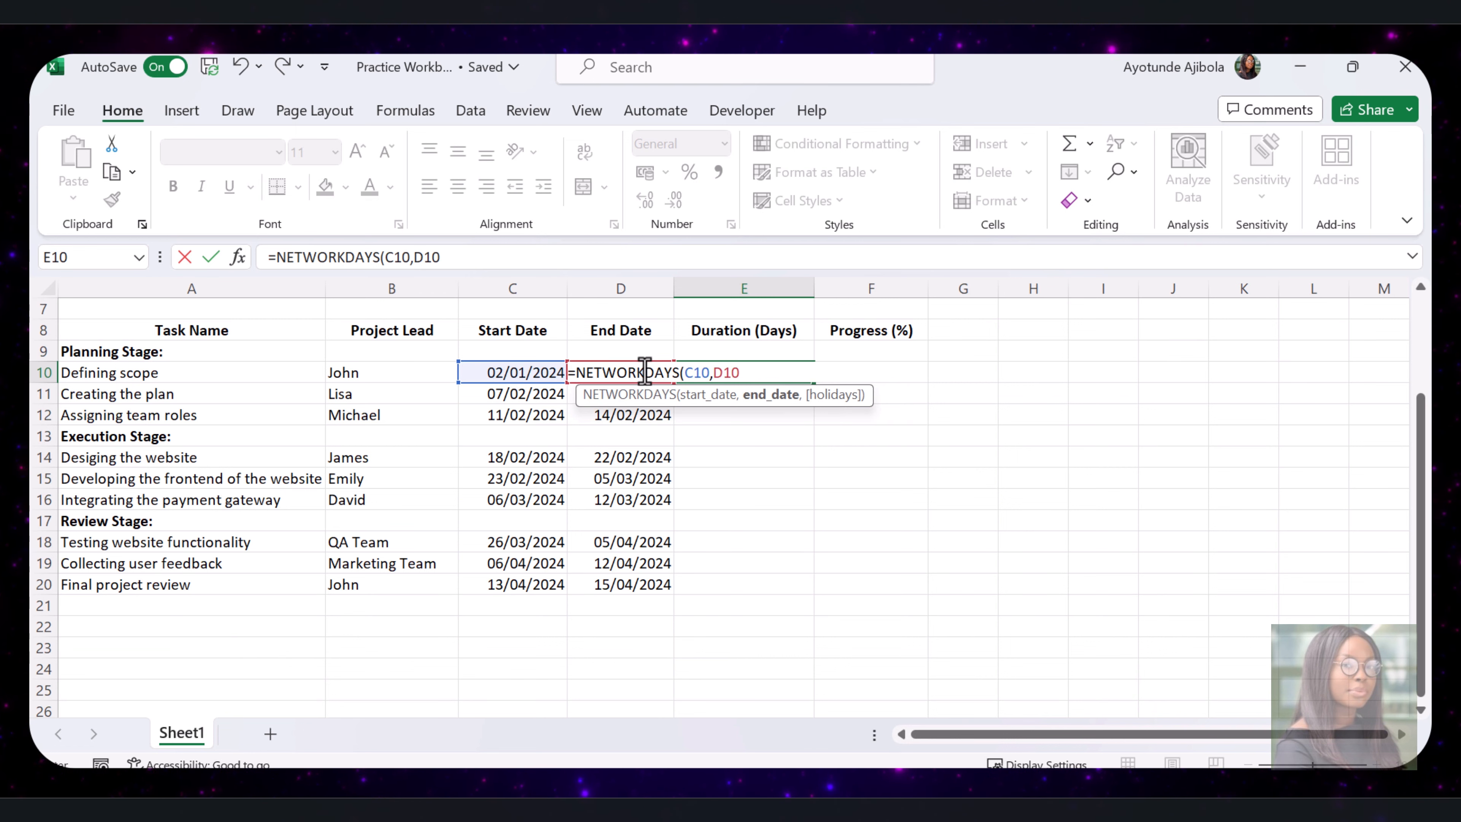
pyautogui.press('Return')
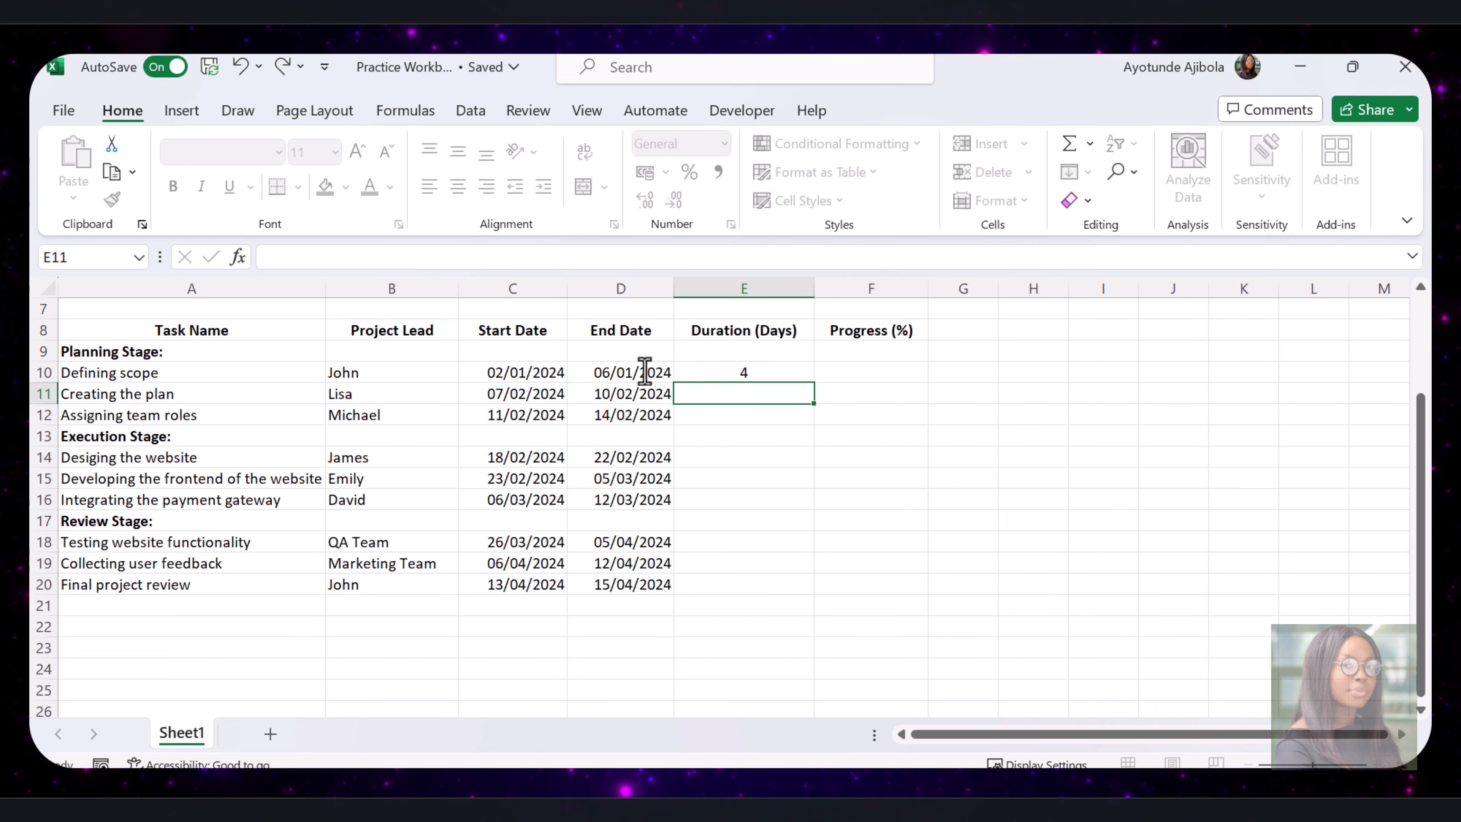
pyautogui.click(703, 372)
pyautogui.doubleClick(704, 372)
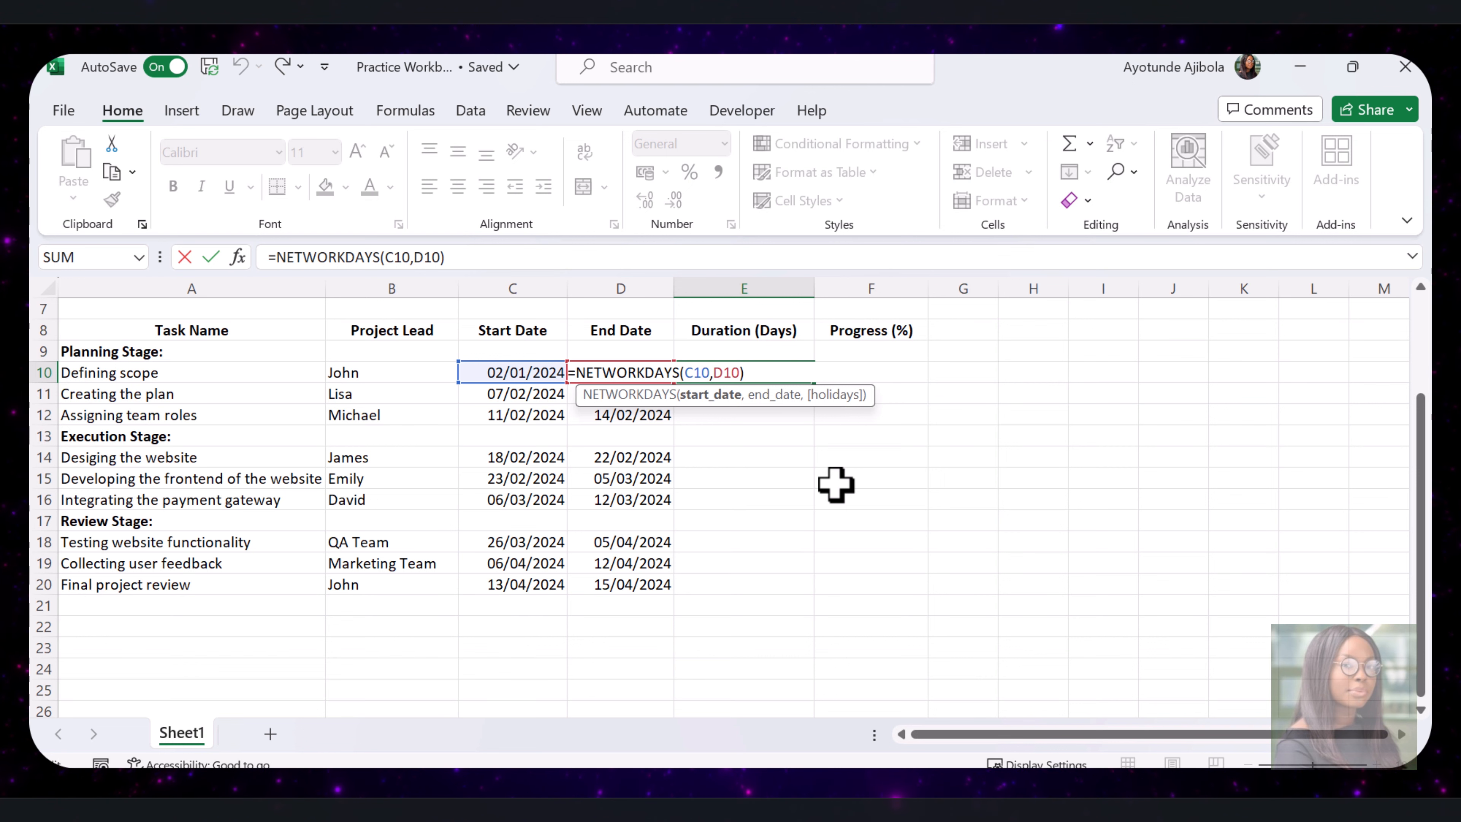
pyautogui.press('Return')
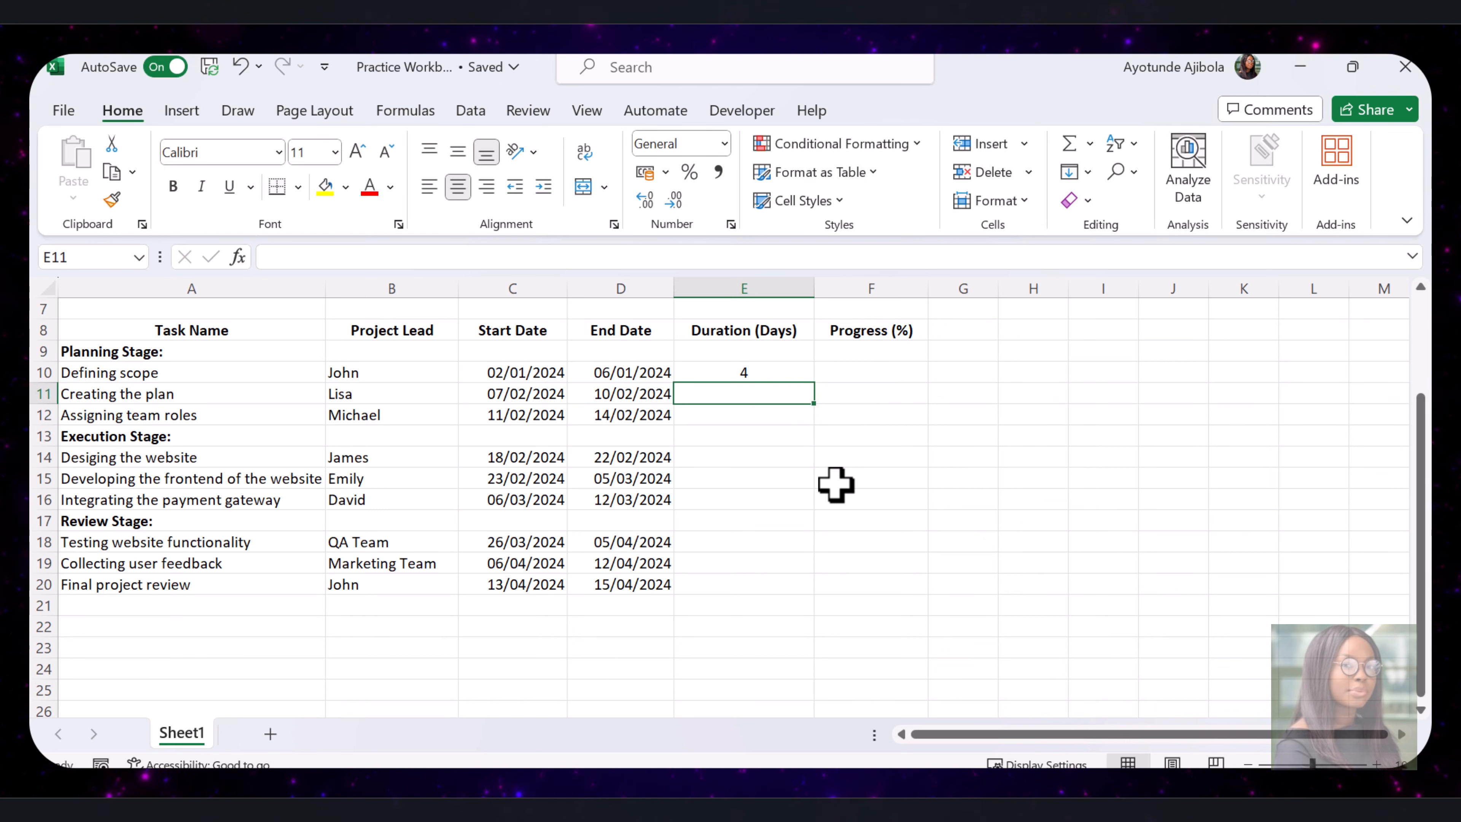
# - Fill the NETWORKDAYS formula from E10 down to E20 and check the Execution Stage row
pyautogui.click(777, 374)
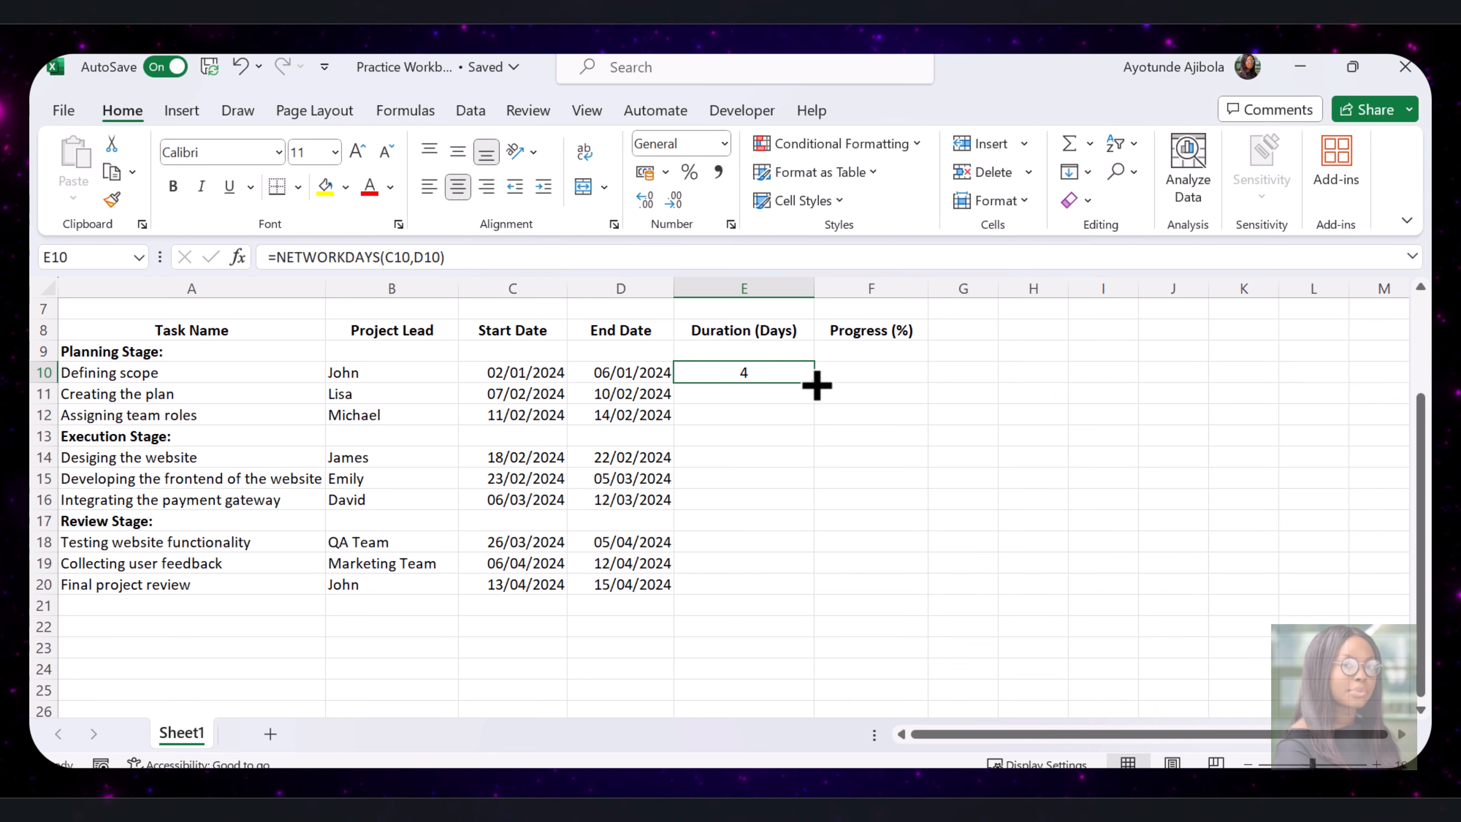
pyautogui.moveTo(816, 386); pyautogui.dragTo(815, 594)
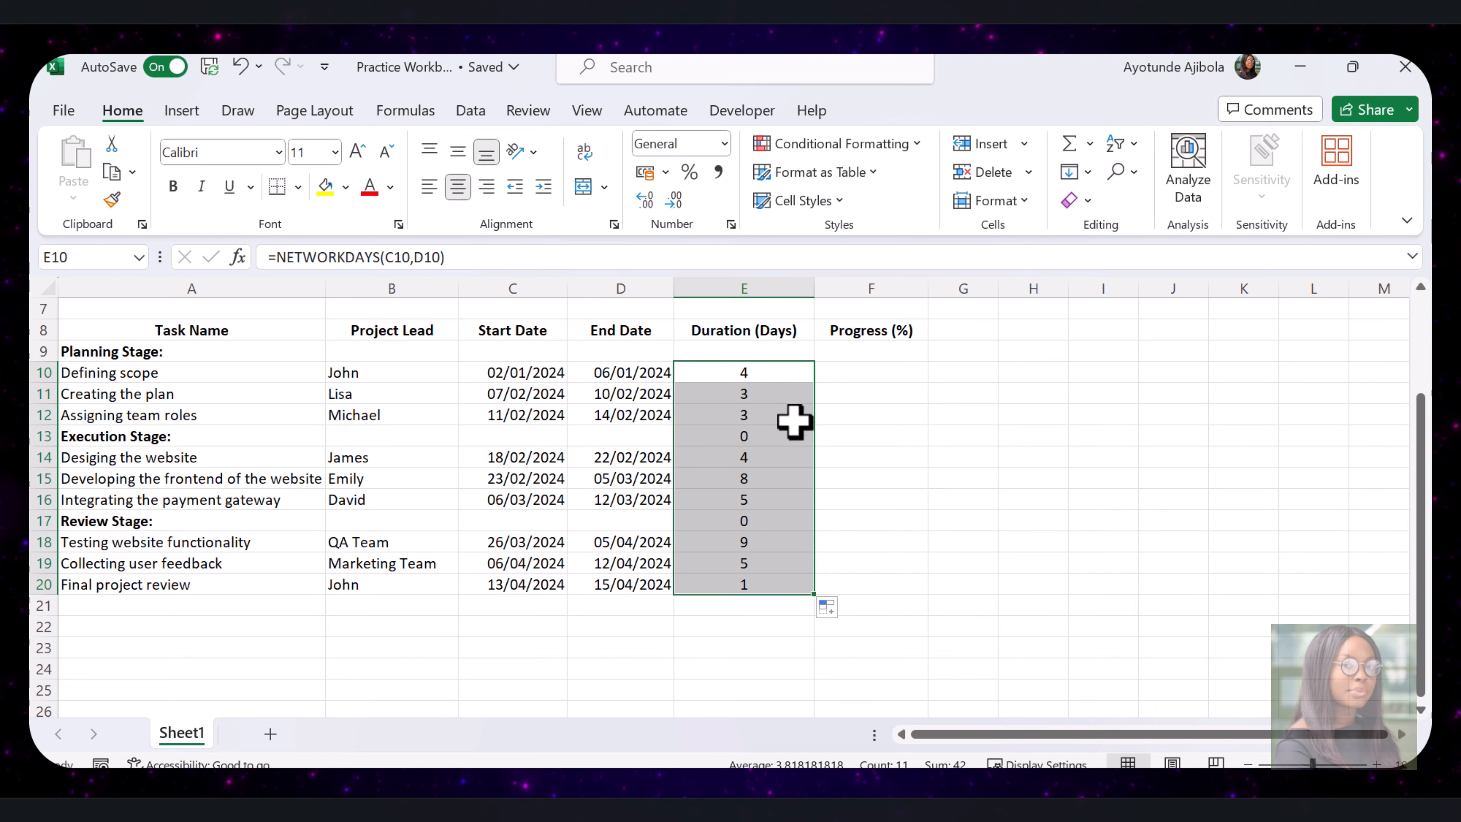
pyautogui.click(796, 432)
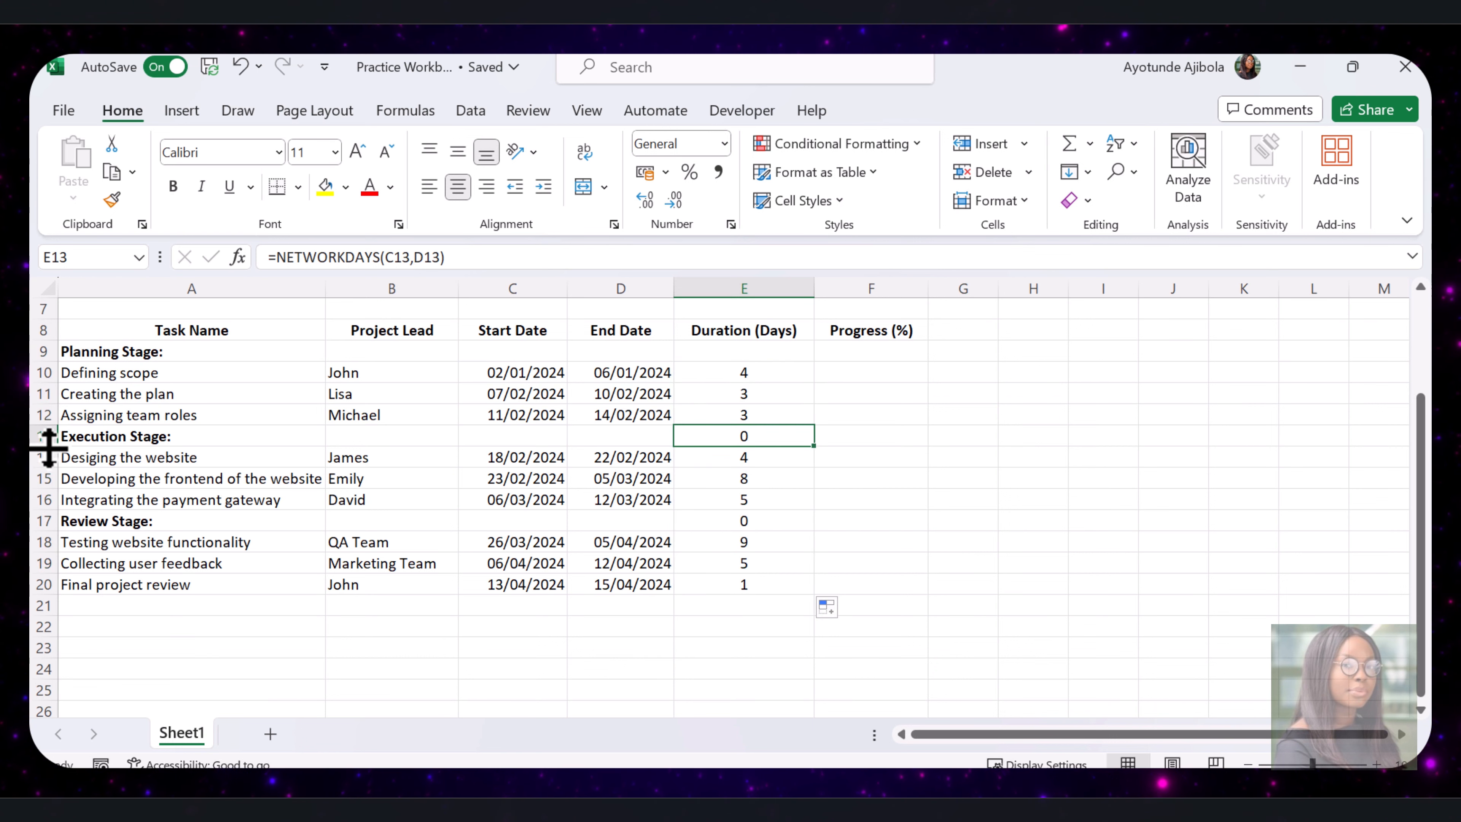
pyautogui.click(34, 436)
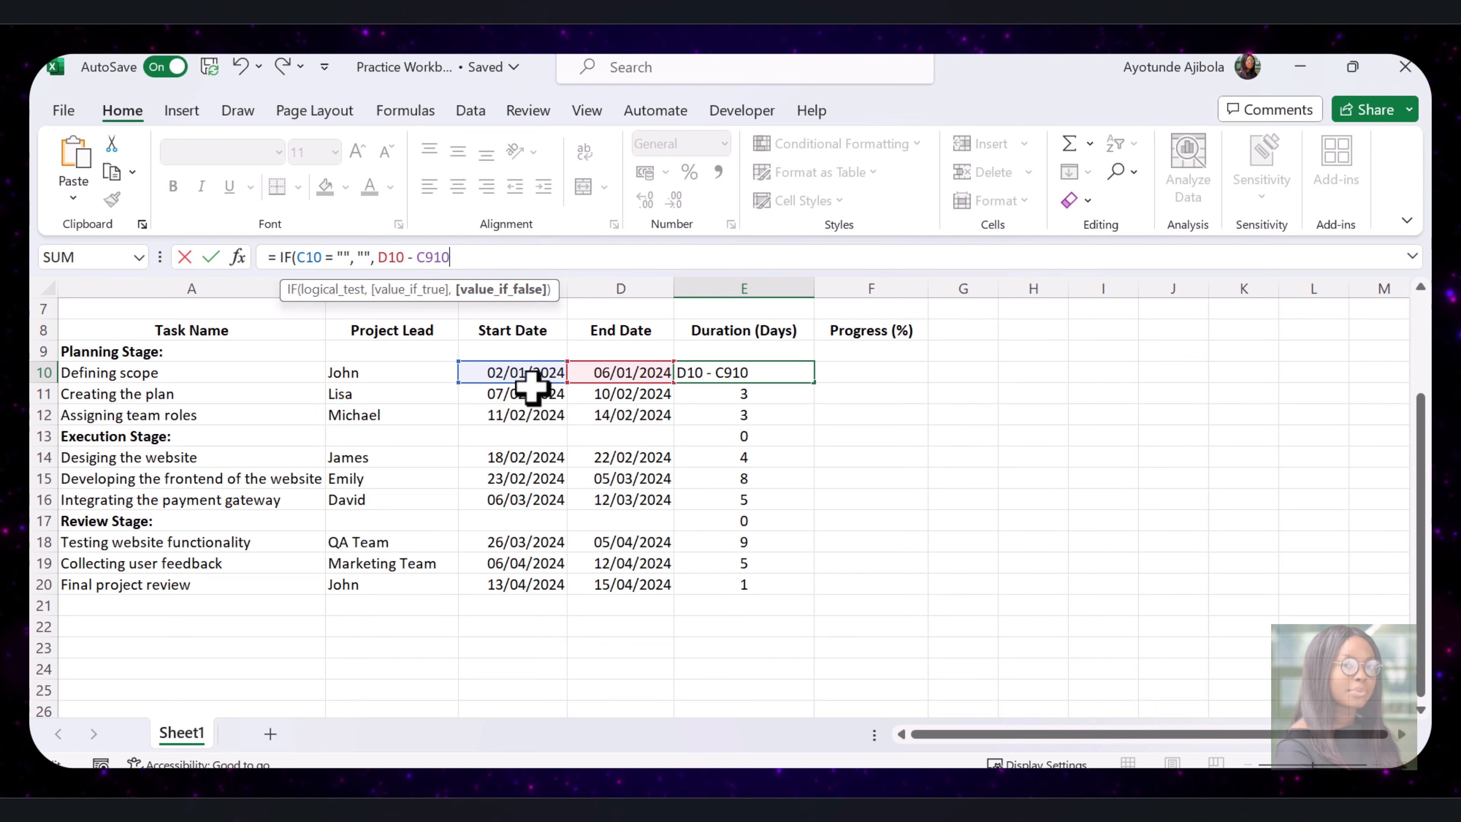
# - Replace the duration formula in E10 with = IF(C10 = "", "", D10 - C10)
pyautogui.doubleClick(339, 256)
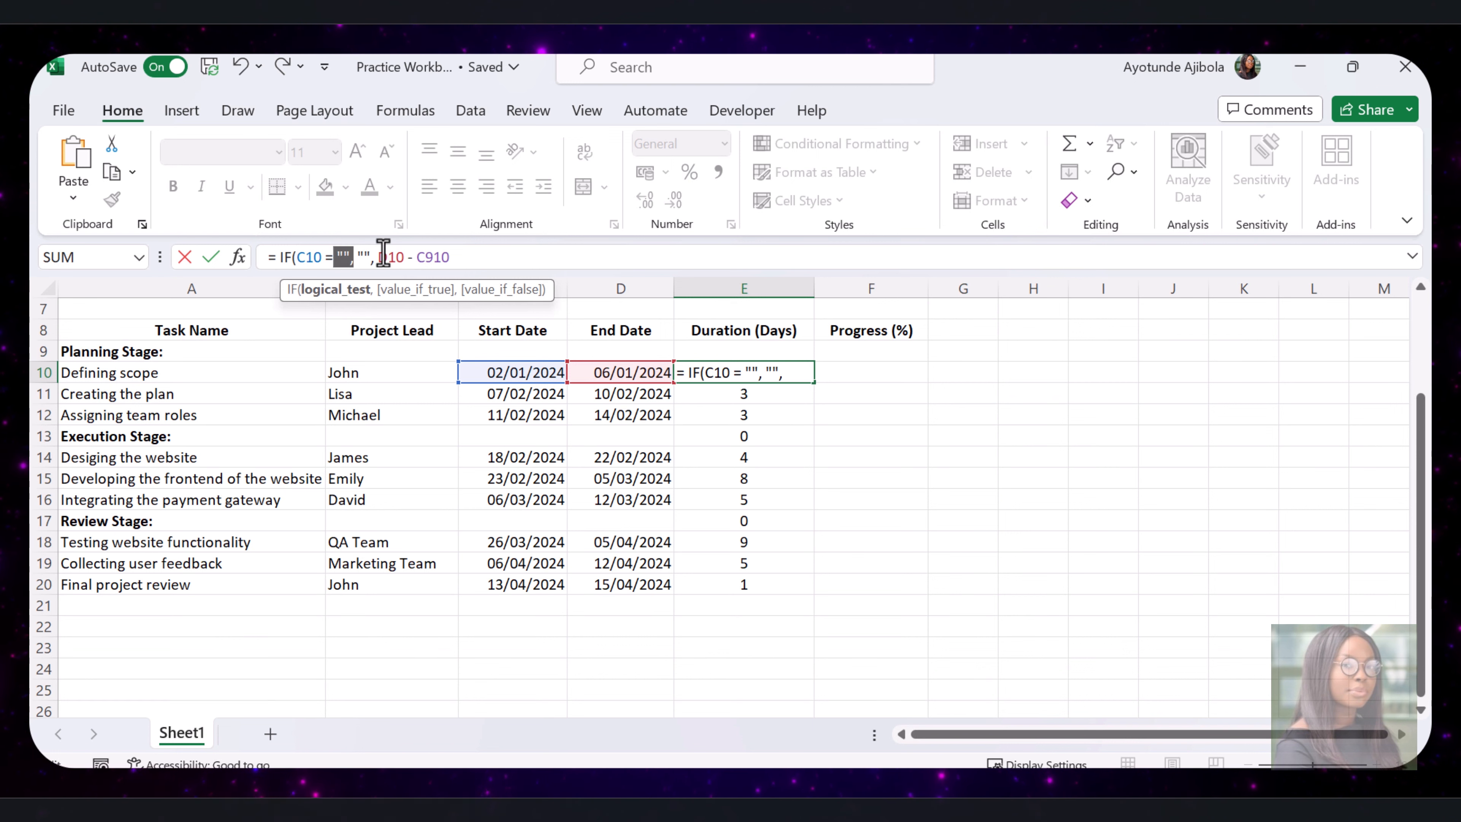
pyautogui.moveTo(378, 257); pyautogui.dragTo(447, 258)
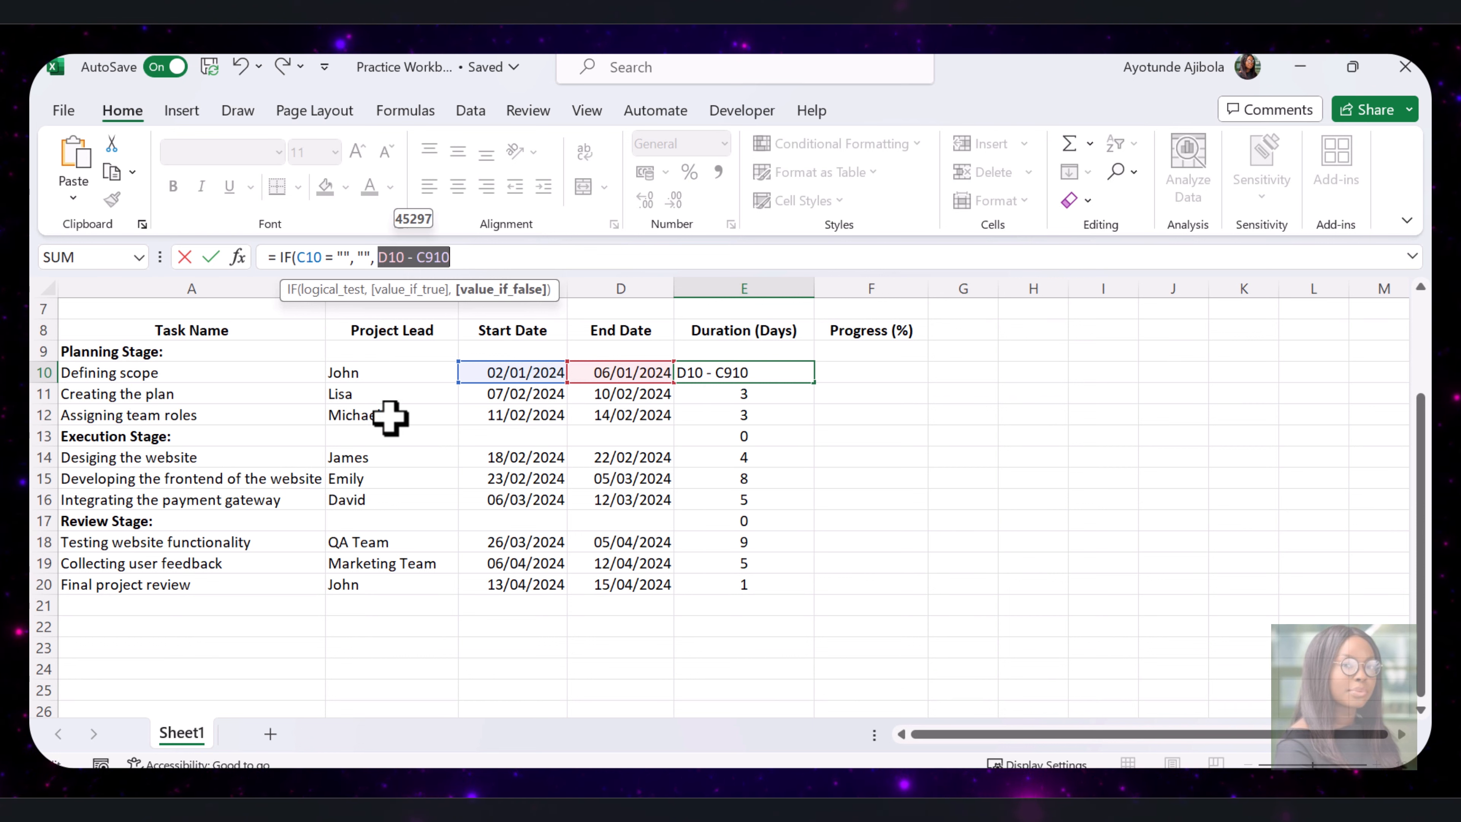
pyautogui.write('D10 - C10)')
pyautogui.press('Return')
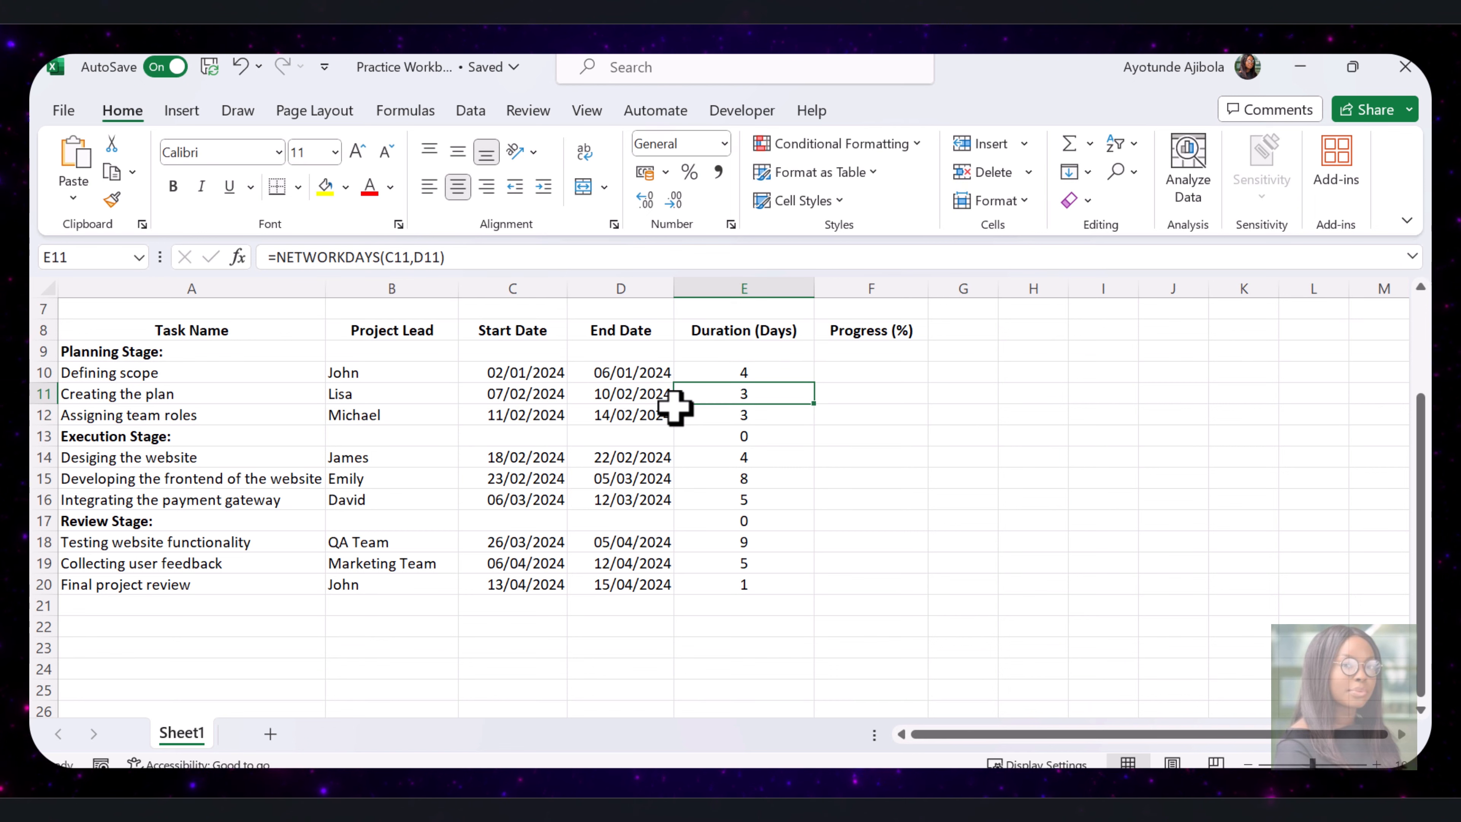
# - Fill the IF duration formula from E10 down to E20 and check the stage heading rows 13 and 17
pyautogui.click(780, 371)
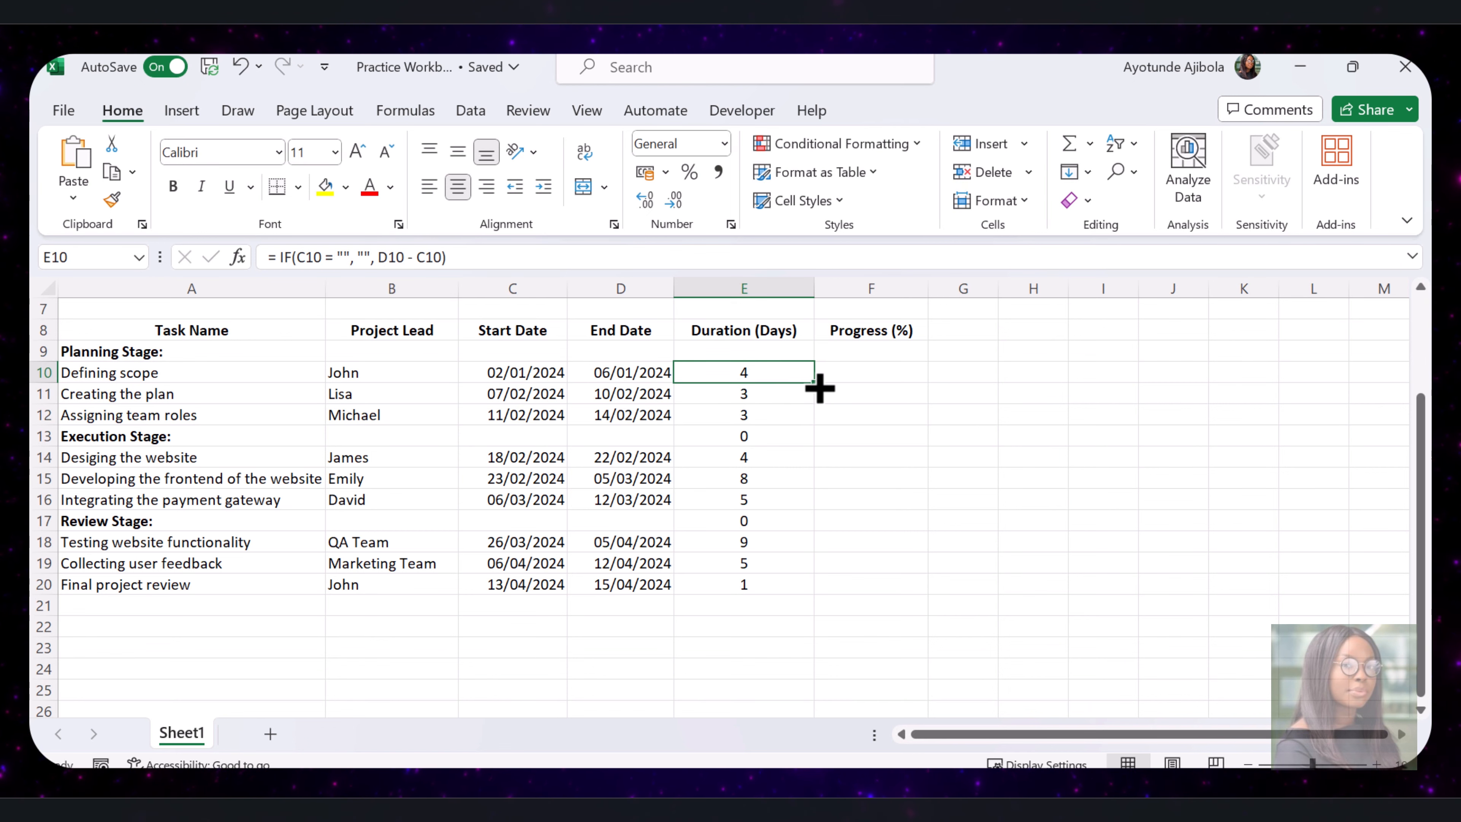
pyautogui.moveTo(819, 387); pyautogui.dragTo(802, 584)
pyautogui.click(538, 431)
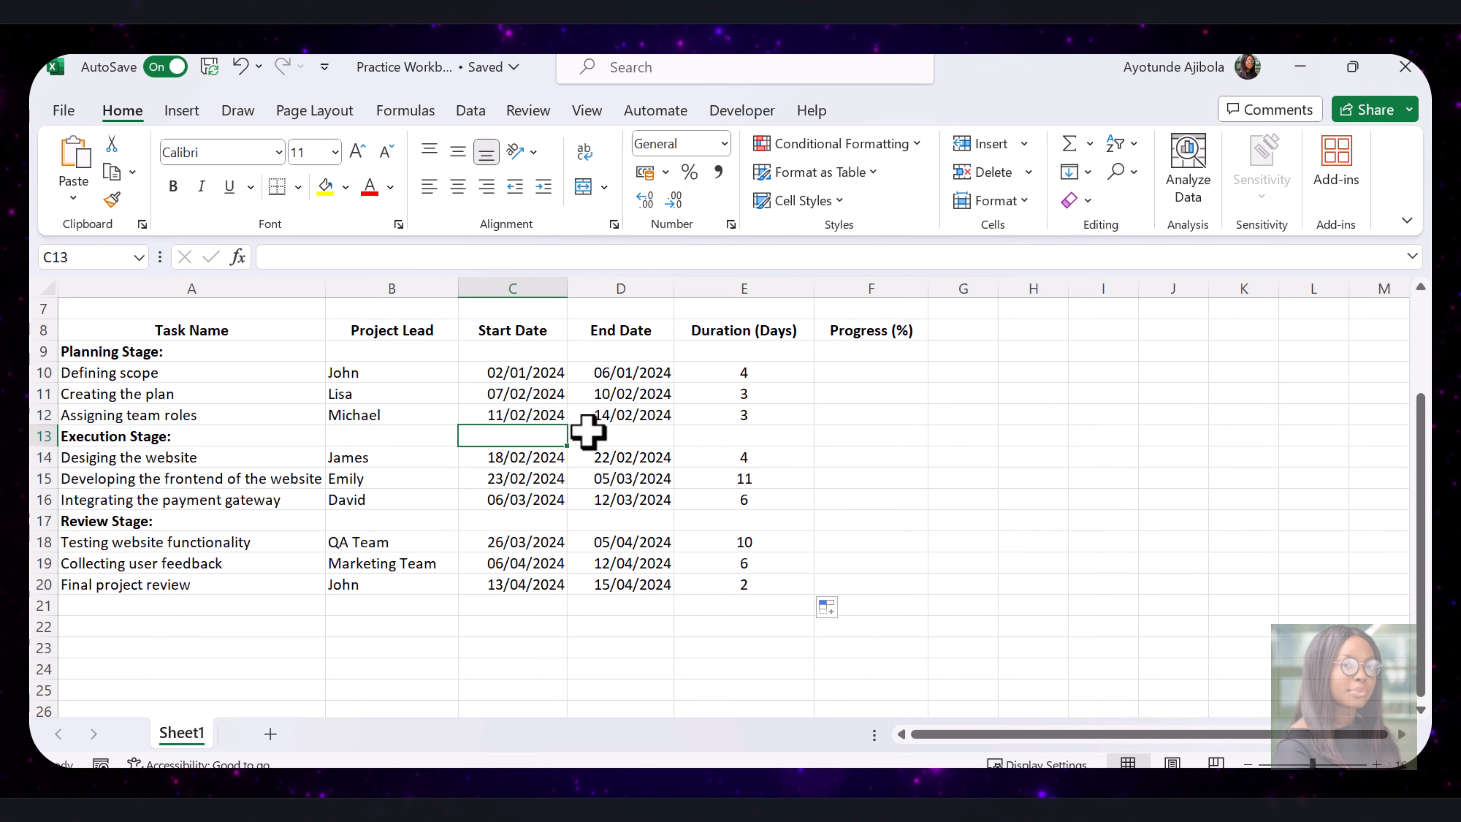
pyautogui.click(619, 432)
pyautogui.click(733, 429)
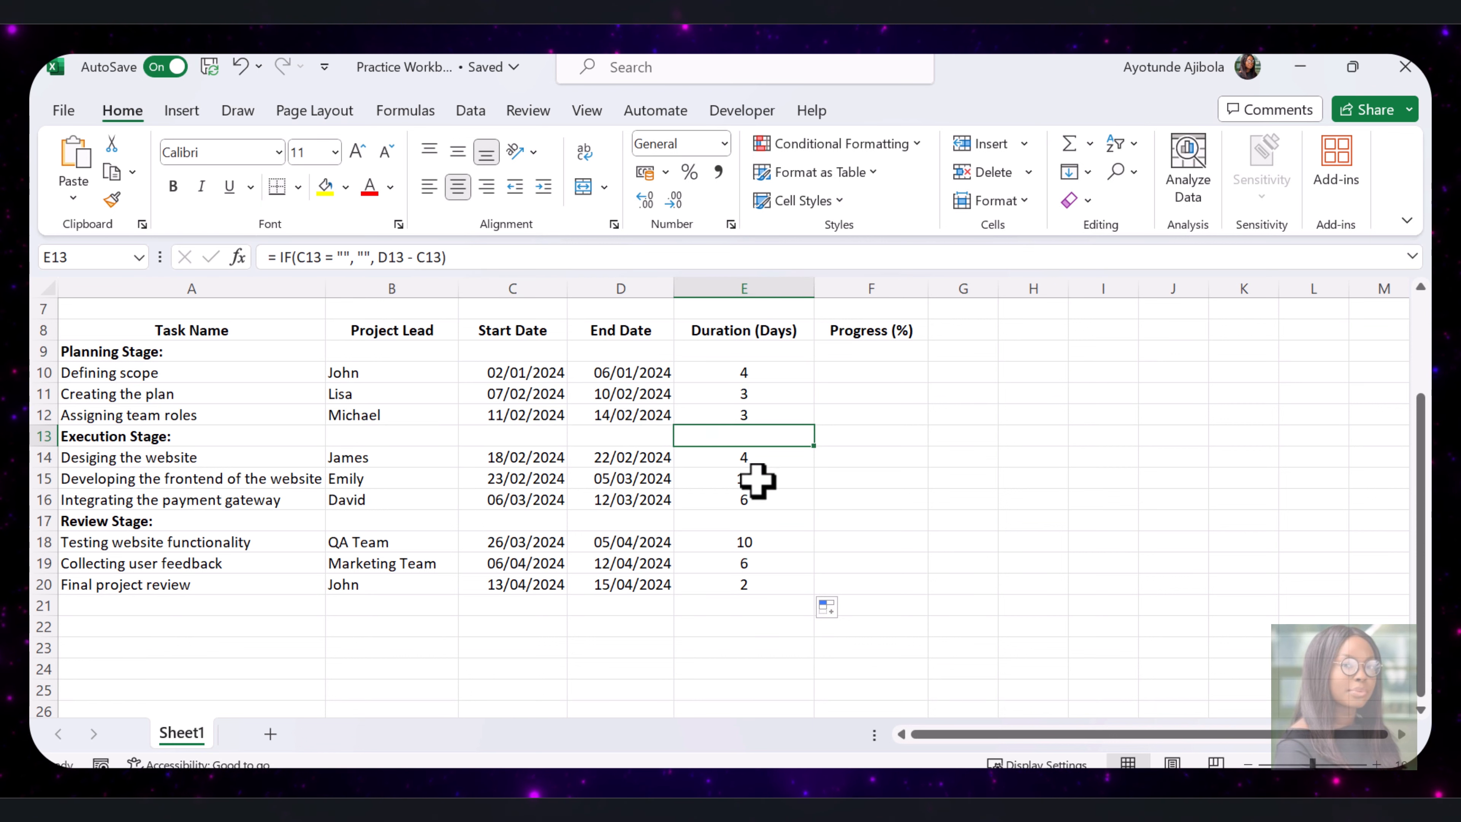
pyautogui.click(746, 517)
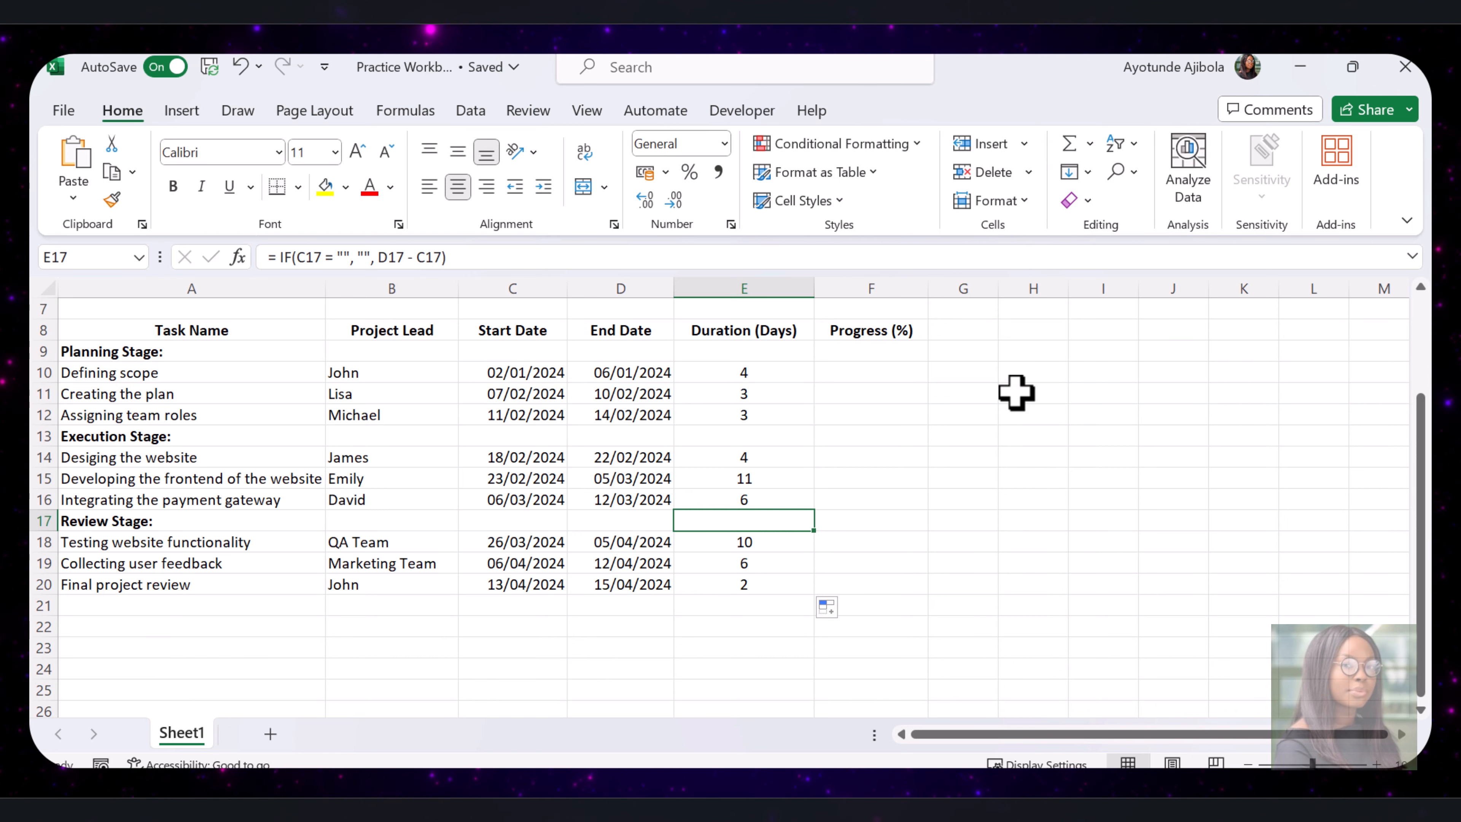
# - Enter the Planning Stage progress values 100%, 80% and 50% in F10 to F12
pyautogui.click(864, 370)
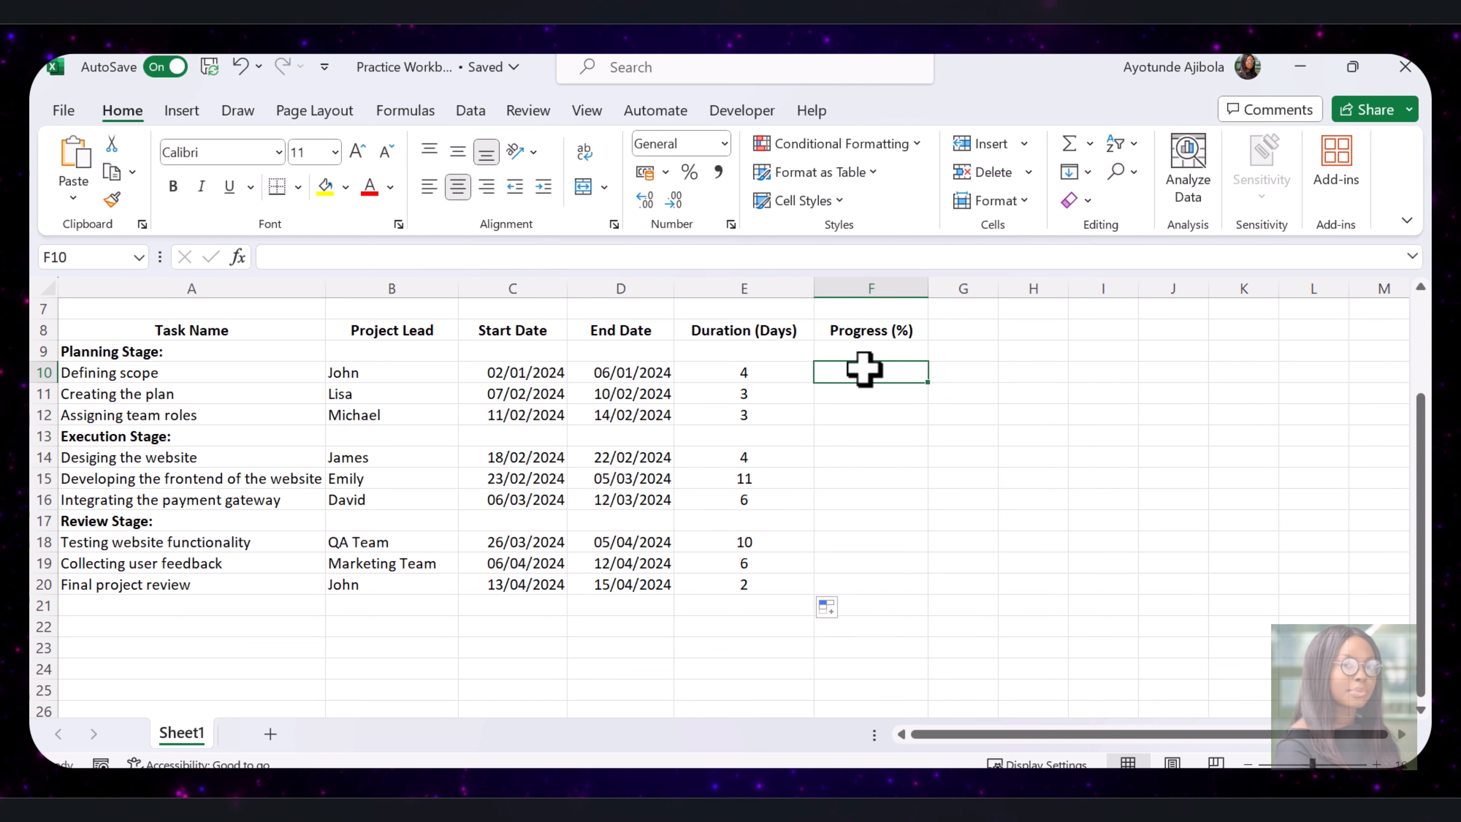
pyautogui.write('1')
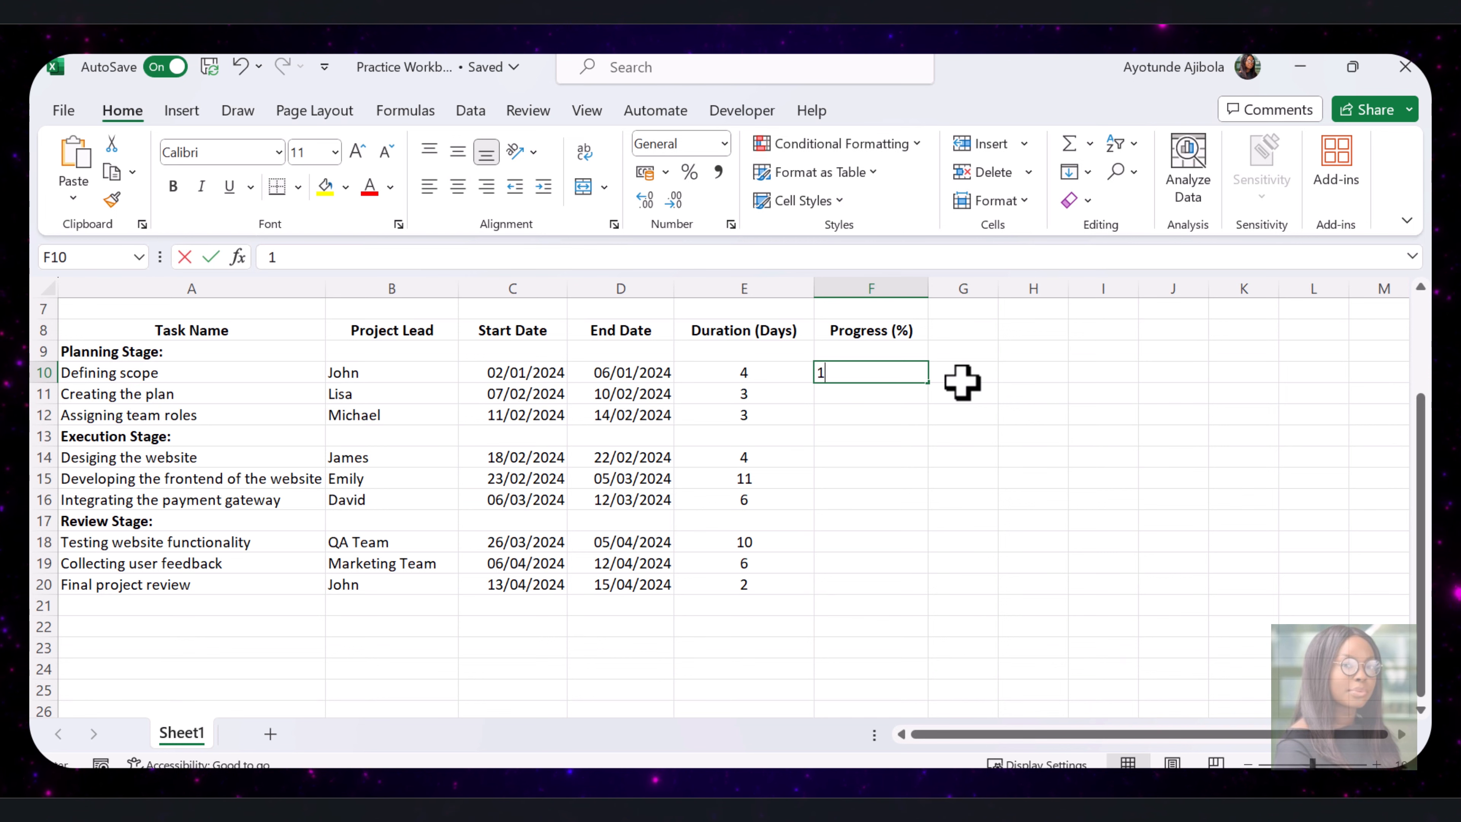
pyautogui.write('00')
pyautogui.press('Return')
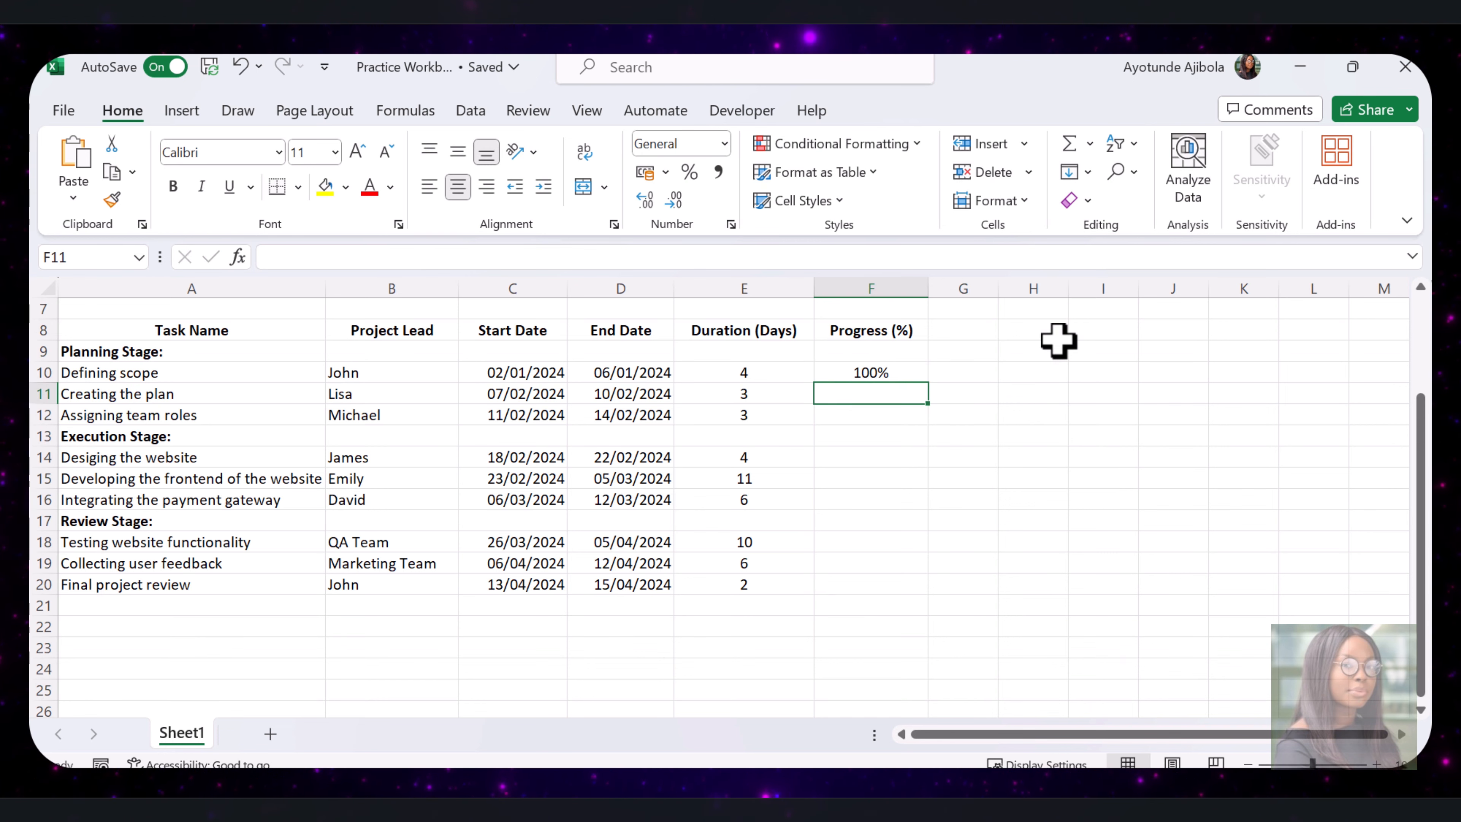
pyautogui.write('80%')
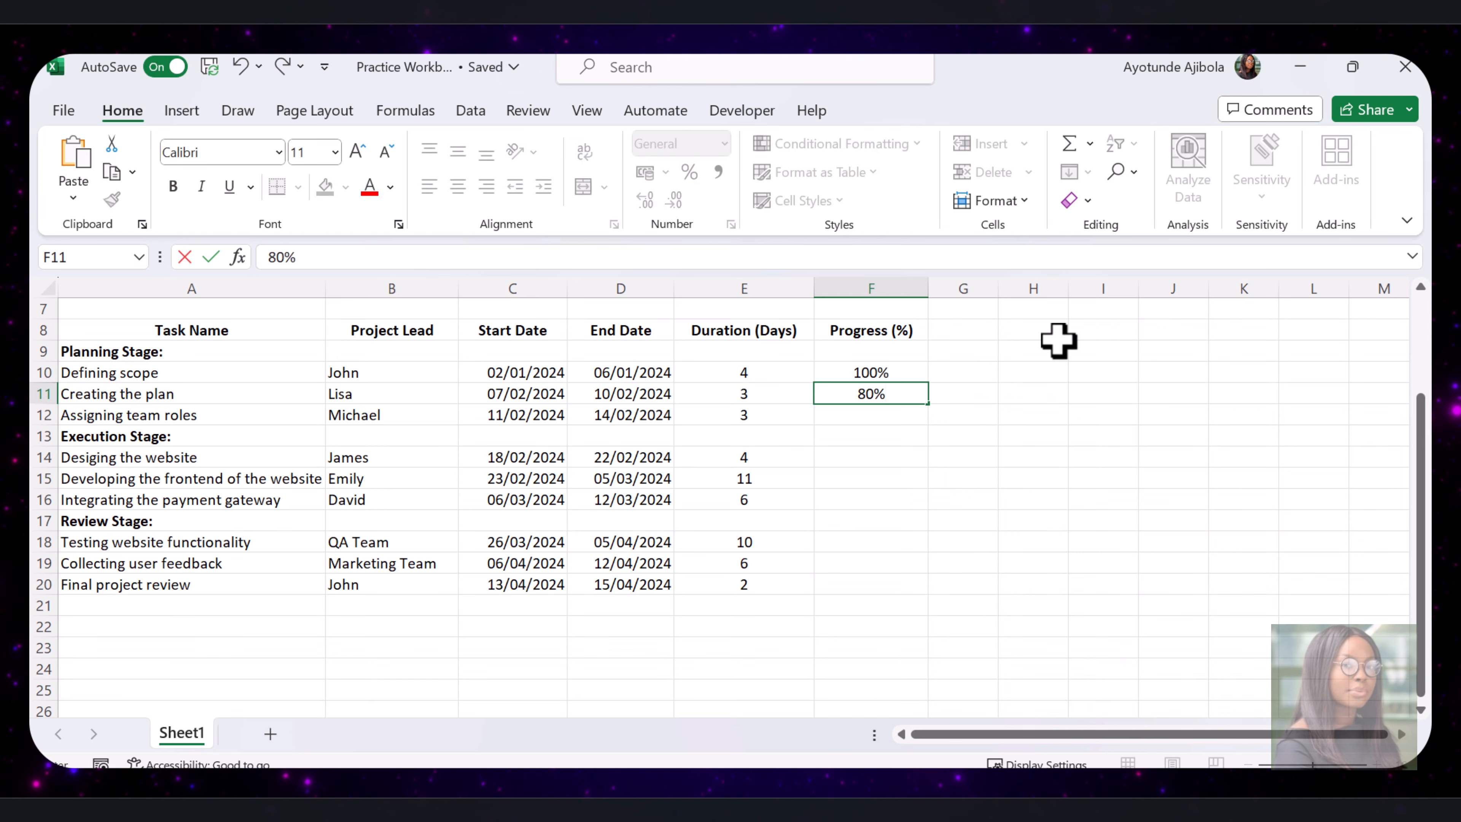
pyautogui.press('Return')
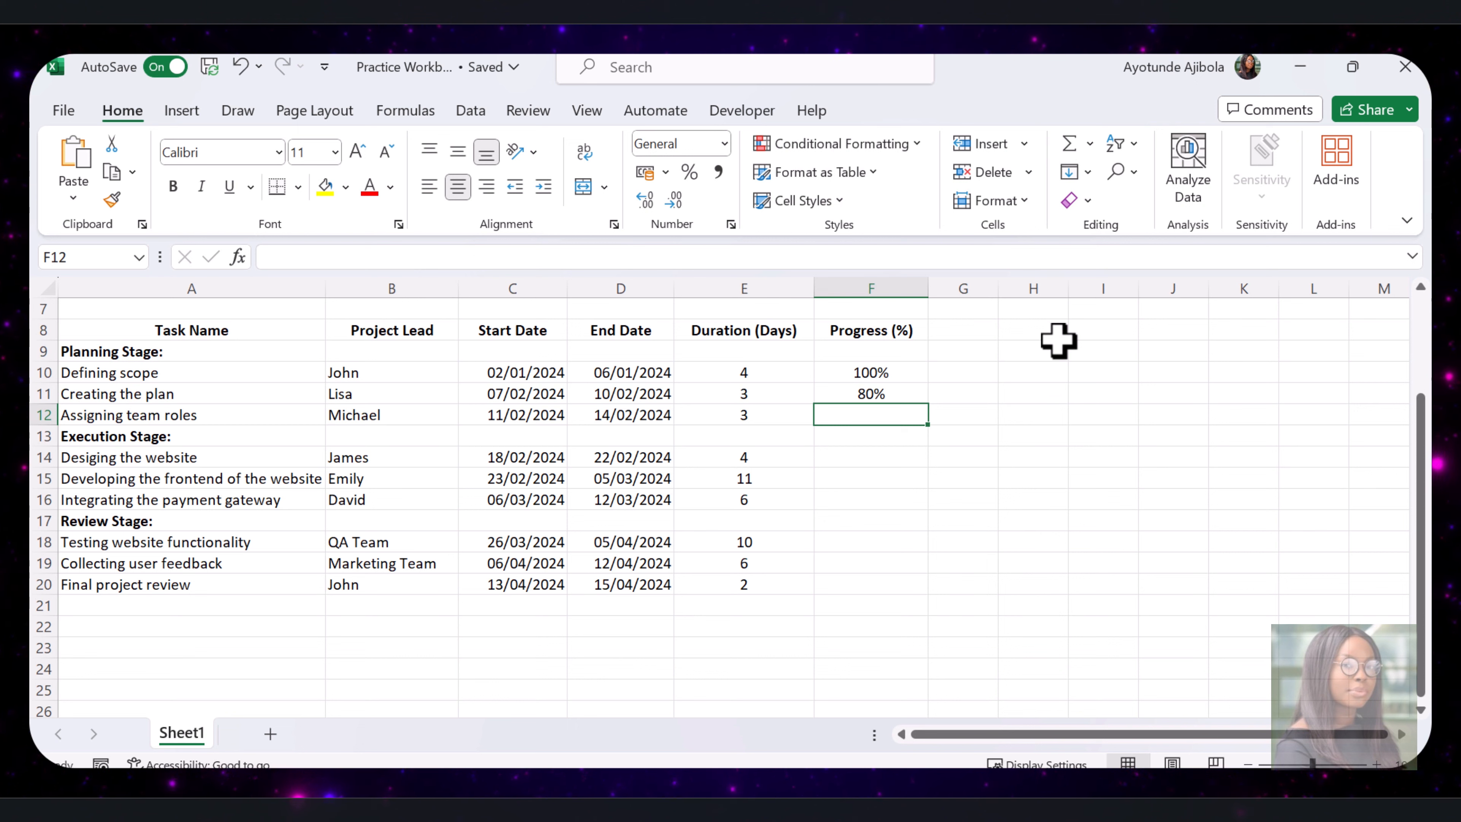
pyautogui.write('50%')
pyautogui.press('Return')
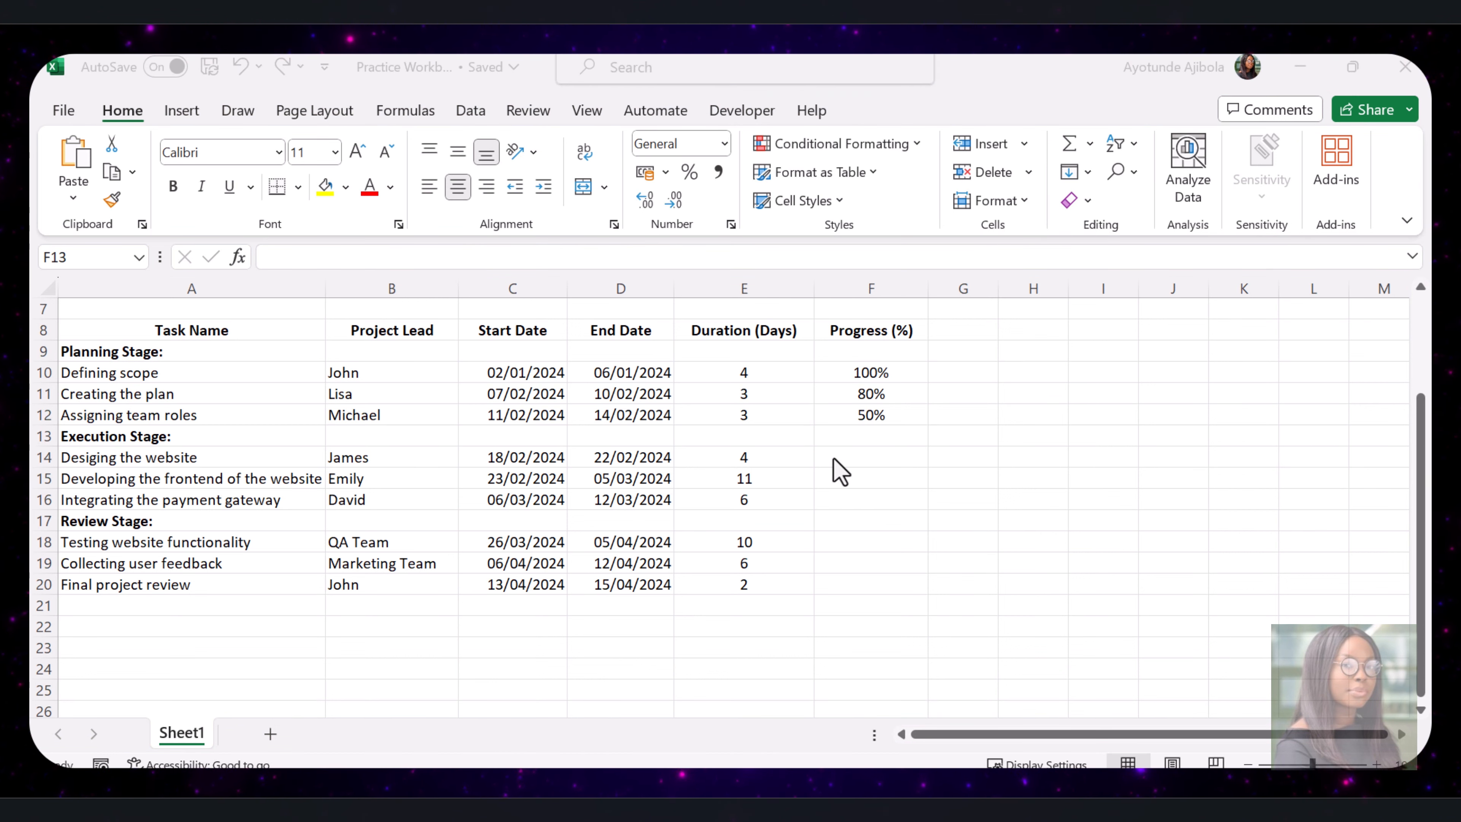
# - Enter the Execution Stage progress values 60%, 30% and 10% in F14 to F16
pyautogui.click(841, 459)
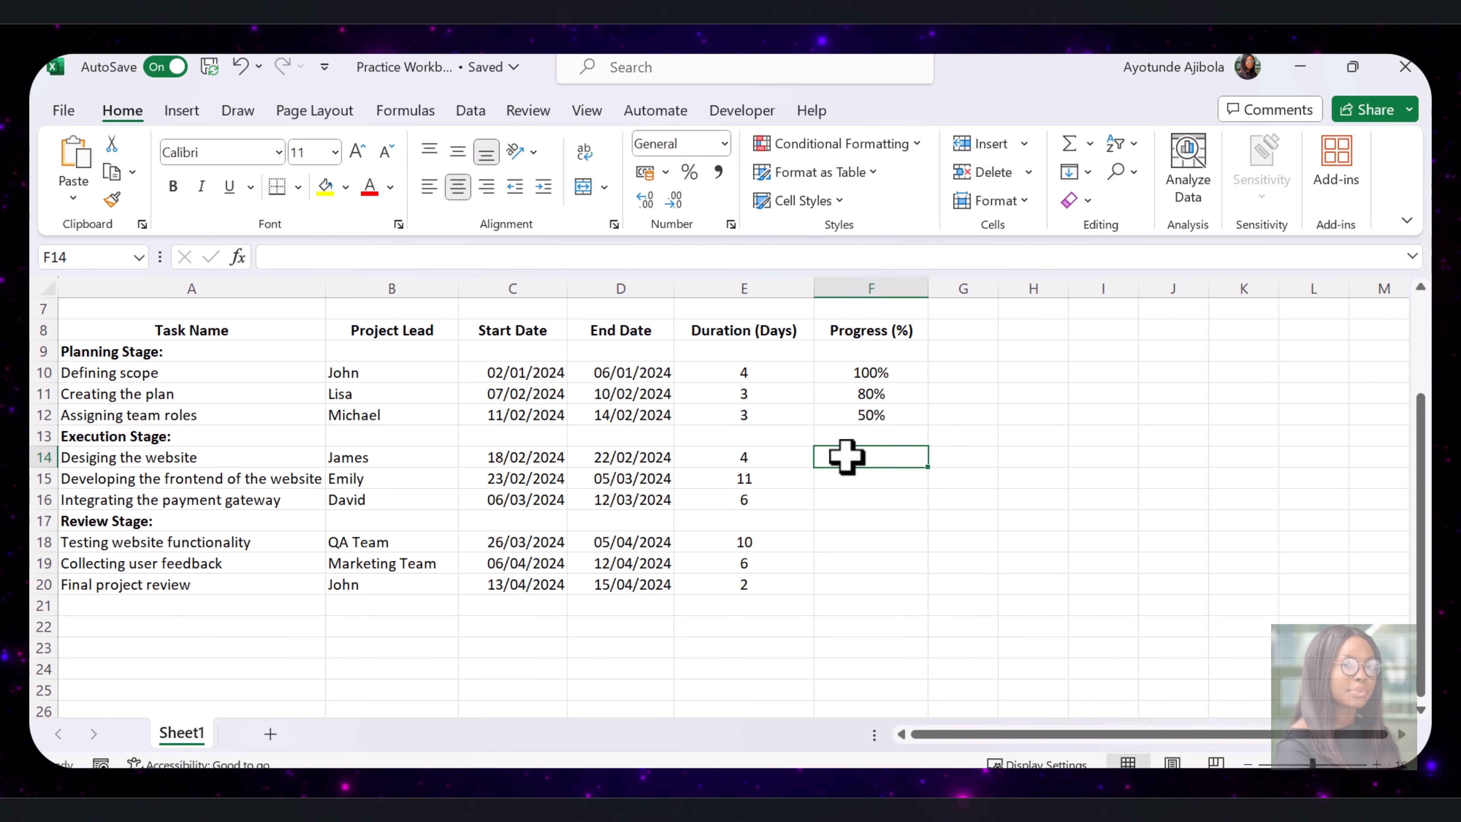
pyautogui.write('60%')
pyautogui.press('Return')
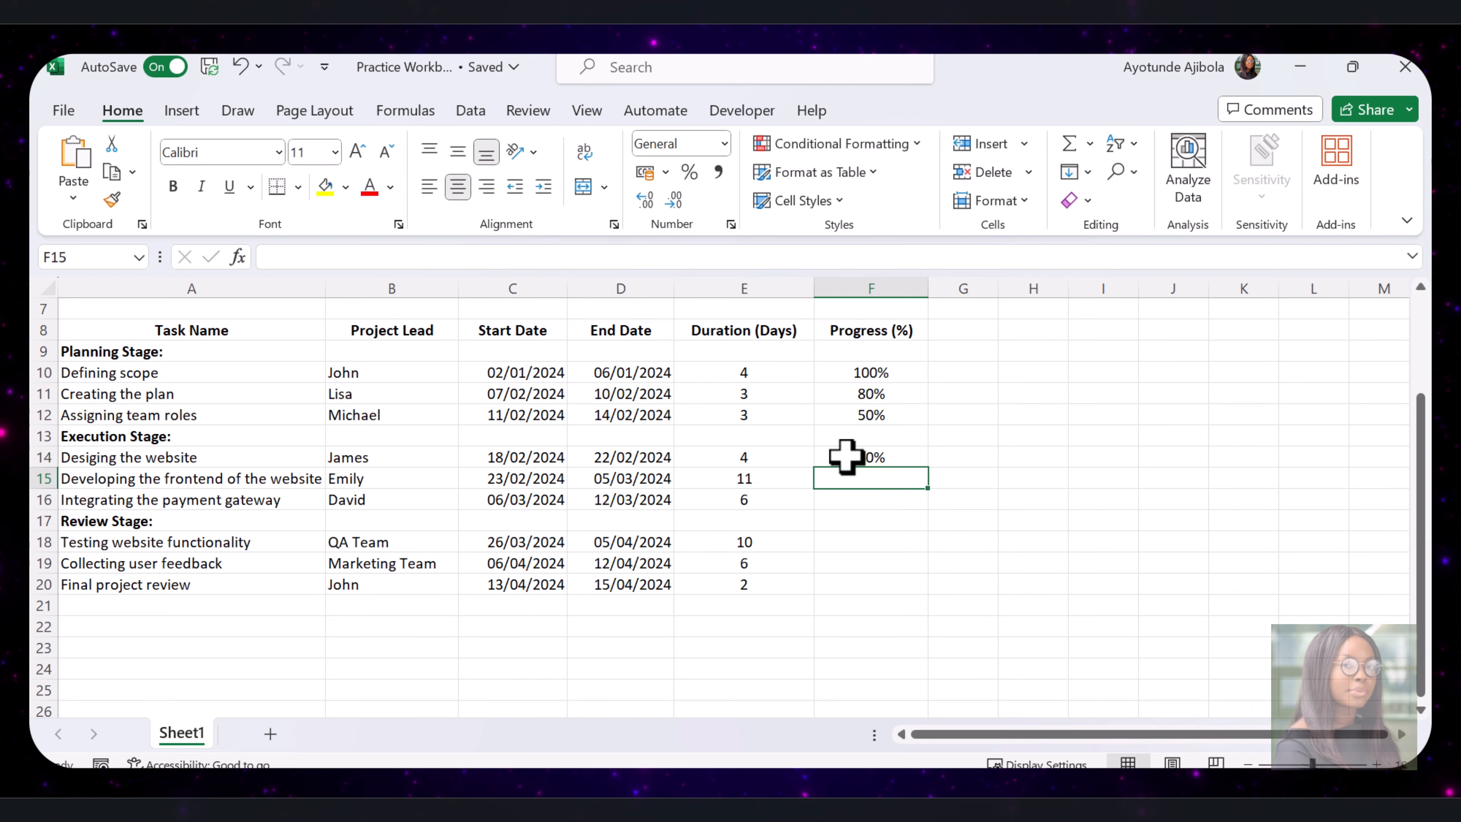
pyautogui.write('30%')
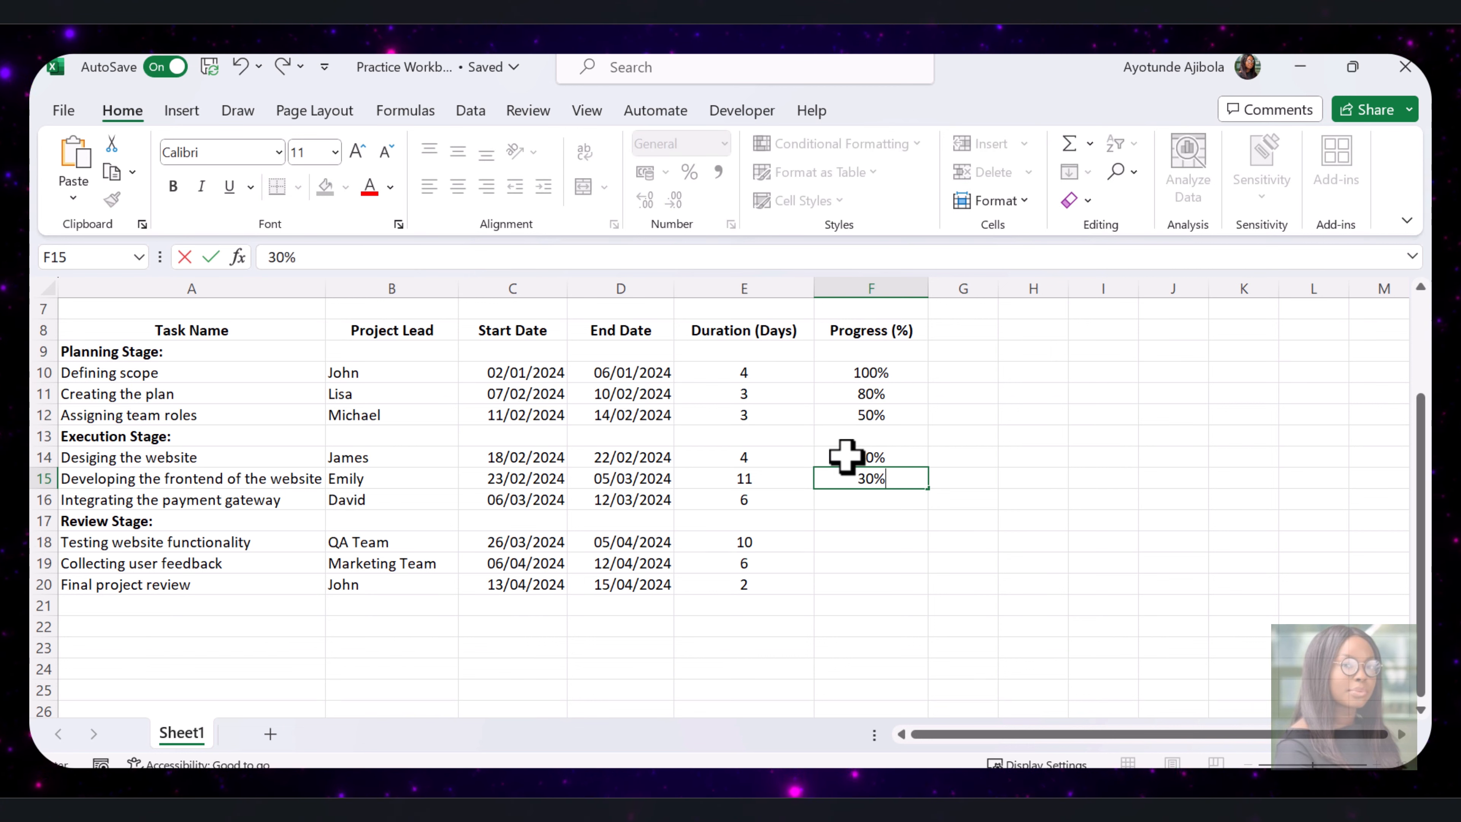
pyautogui.press('Return')
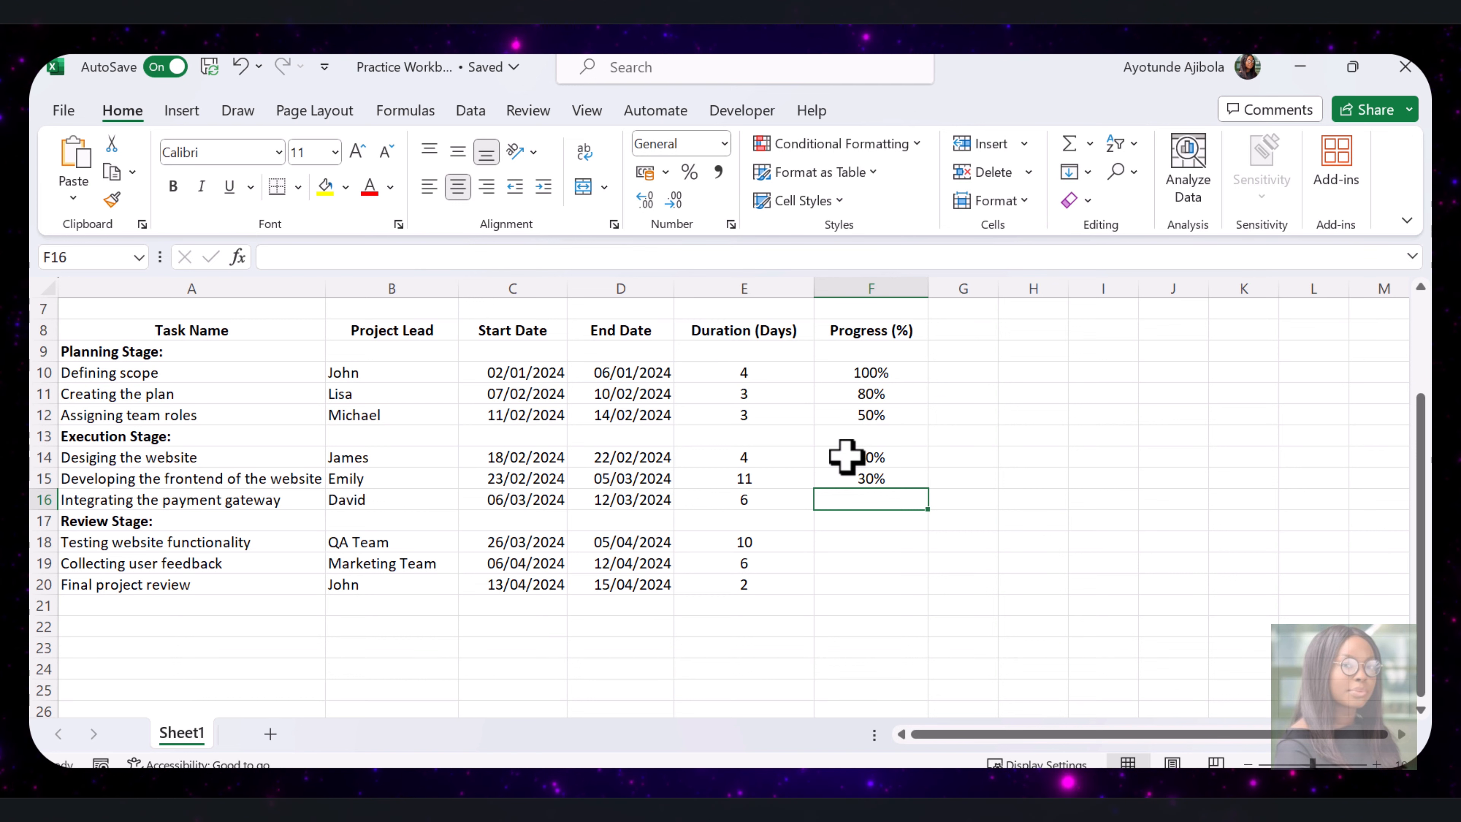
pyautogui.write('10%')
pyautogui.press('Return')
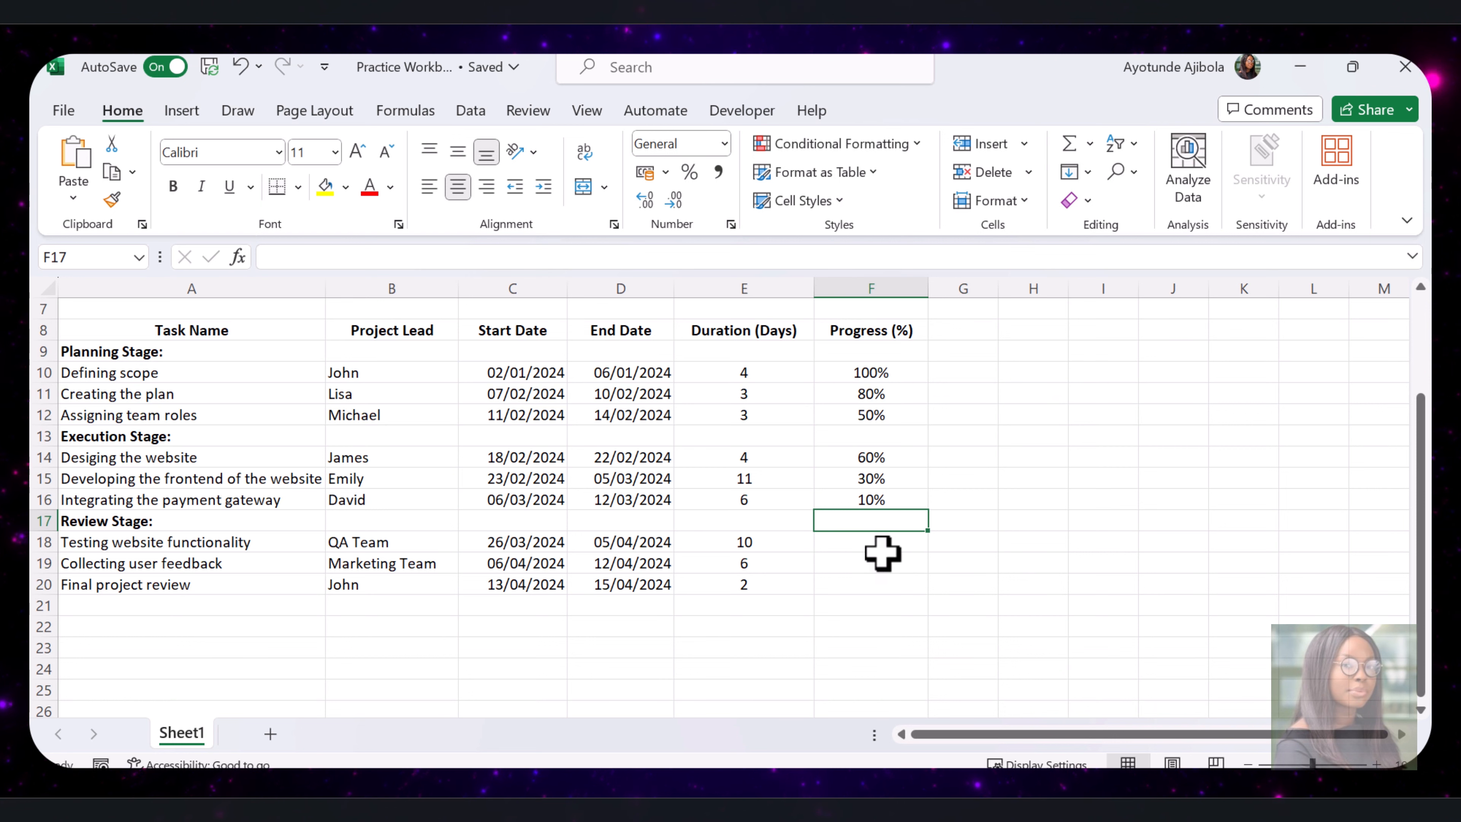
# - Enter 0% progress for the three Review Stage tasks in F18 to F20
pyautogui.click(871, 546)
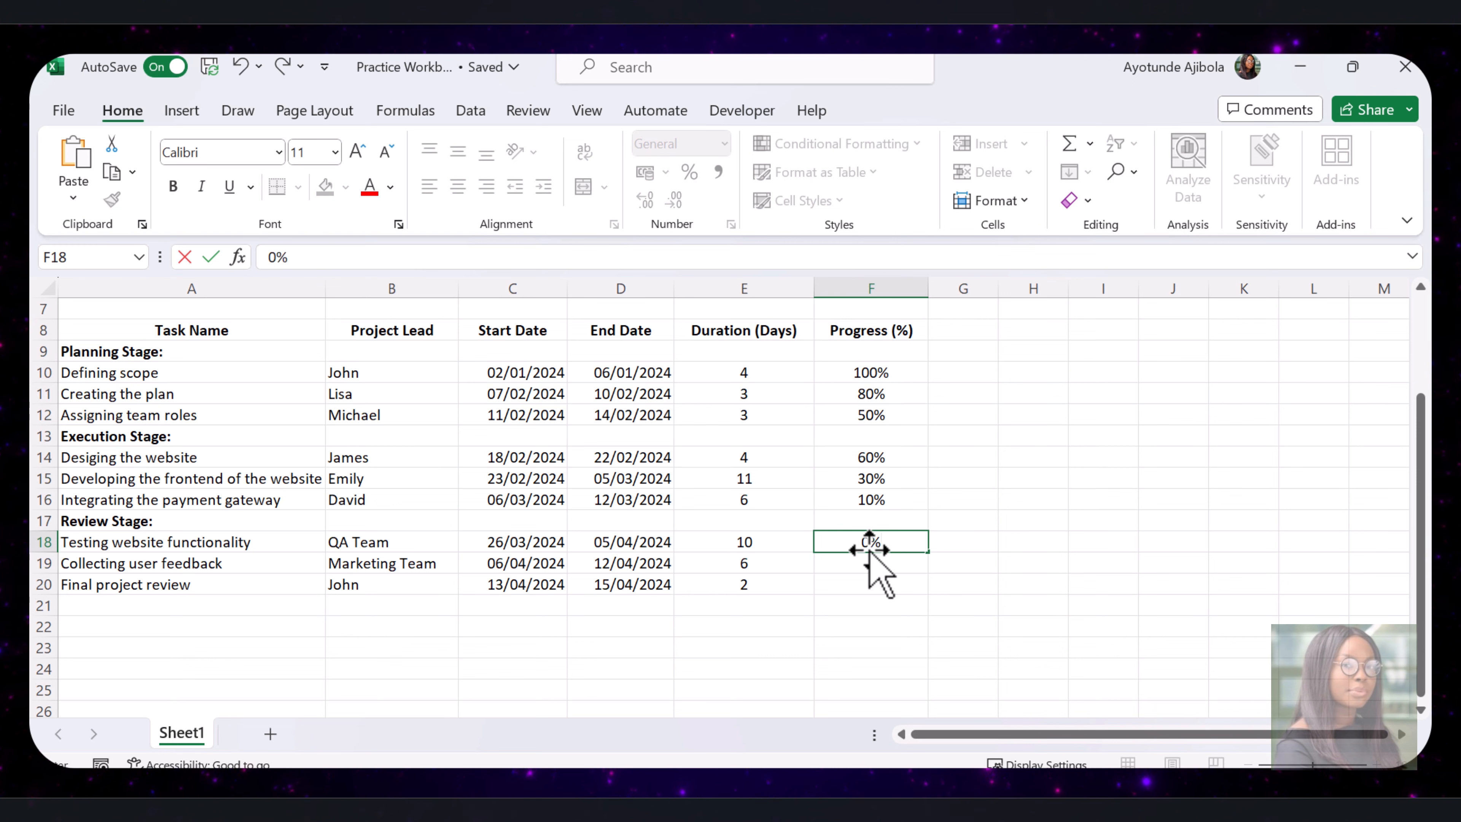
pyautogui.press('Return')
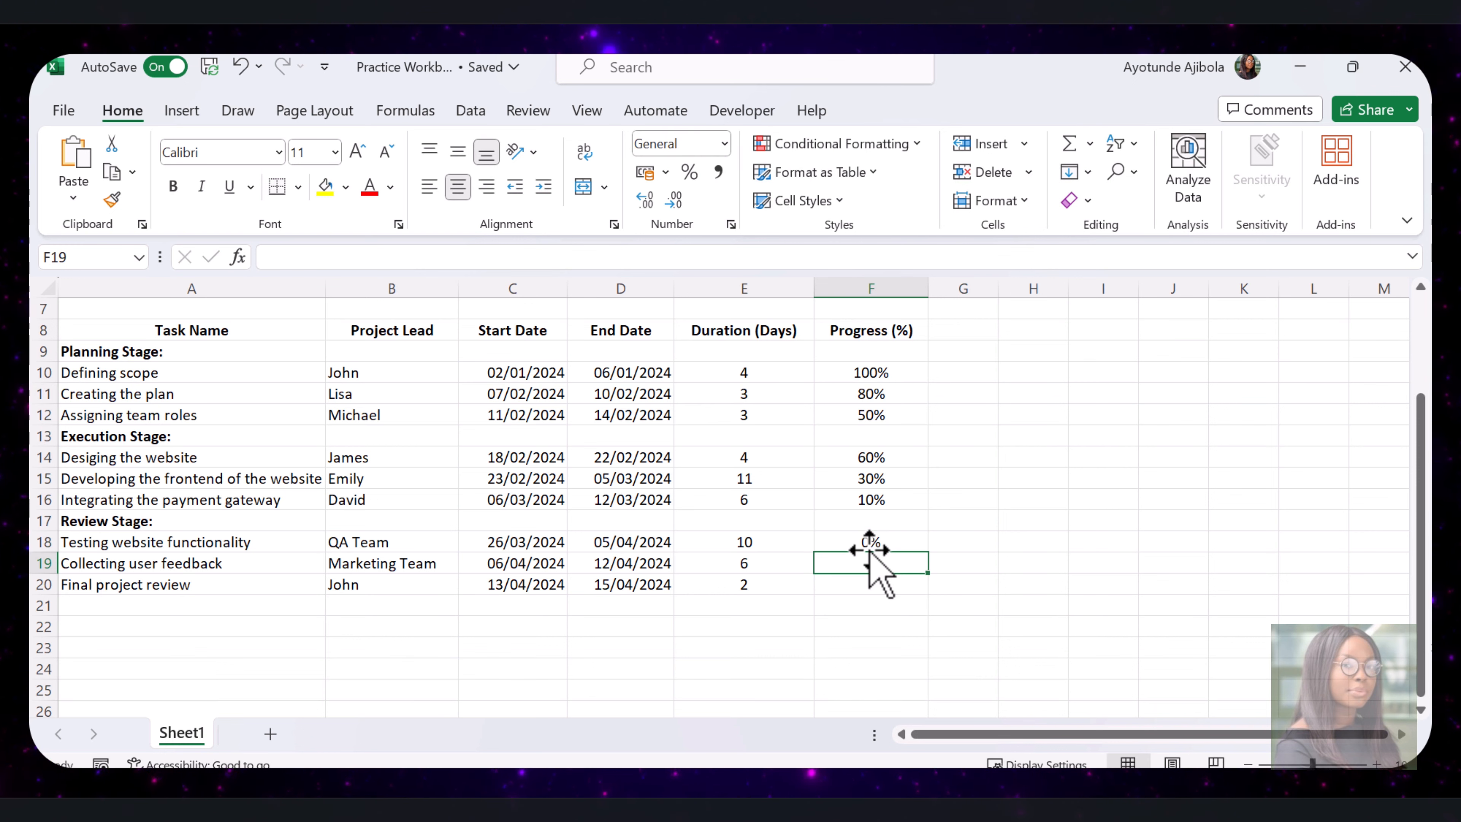
pyautogui.write('0%')
pyautogui.press('Return')
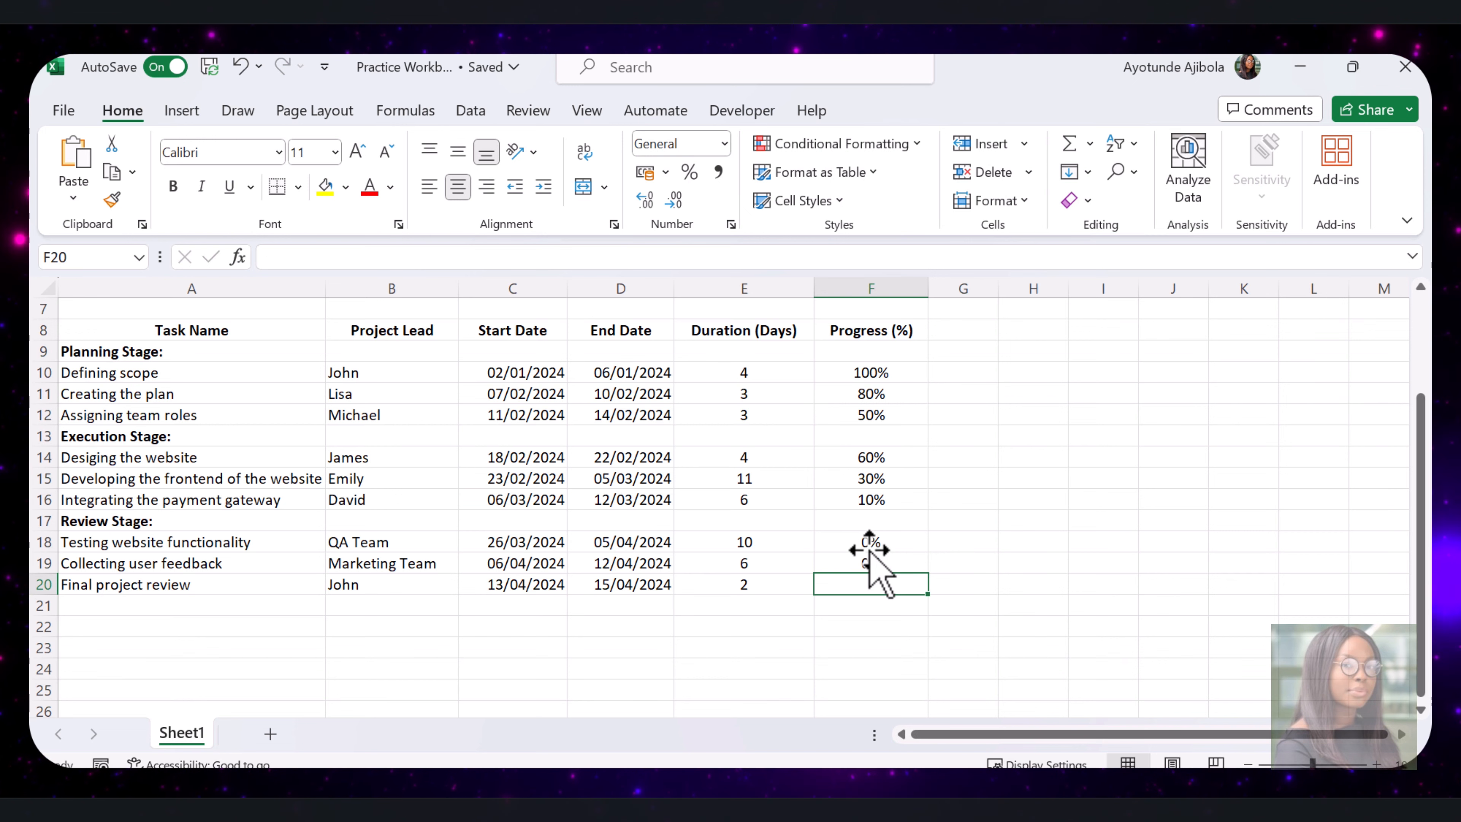
pyautogui.write('%')
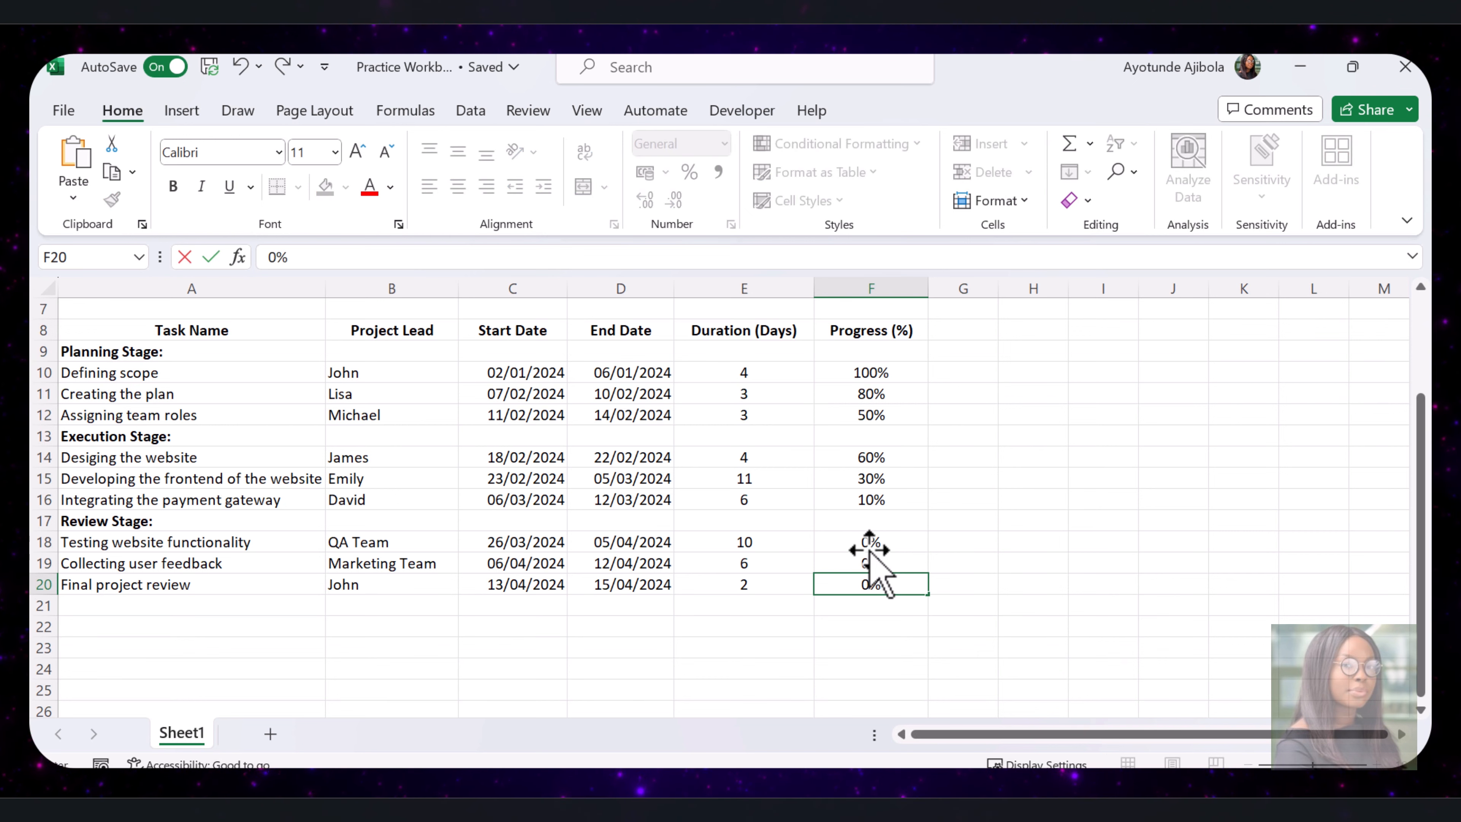
pyautogui.click(1243, 498)
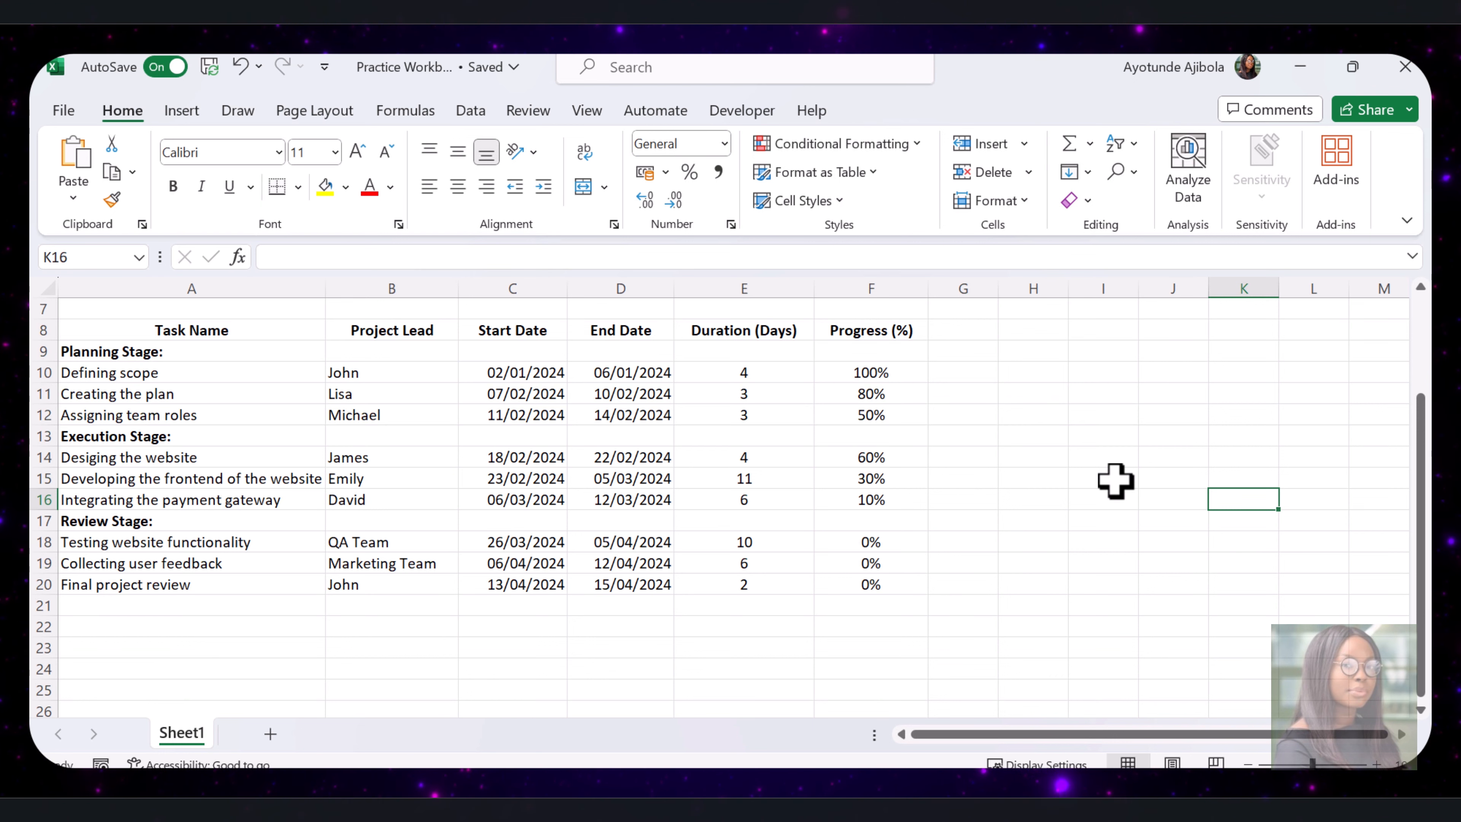
pyautogui.click(933, 522)
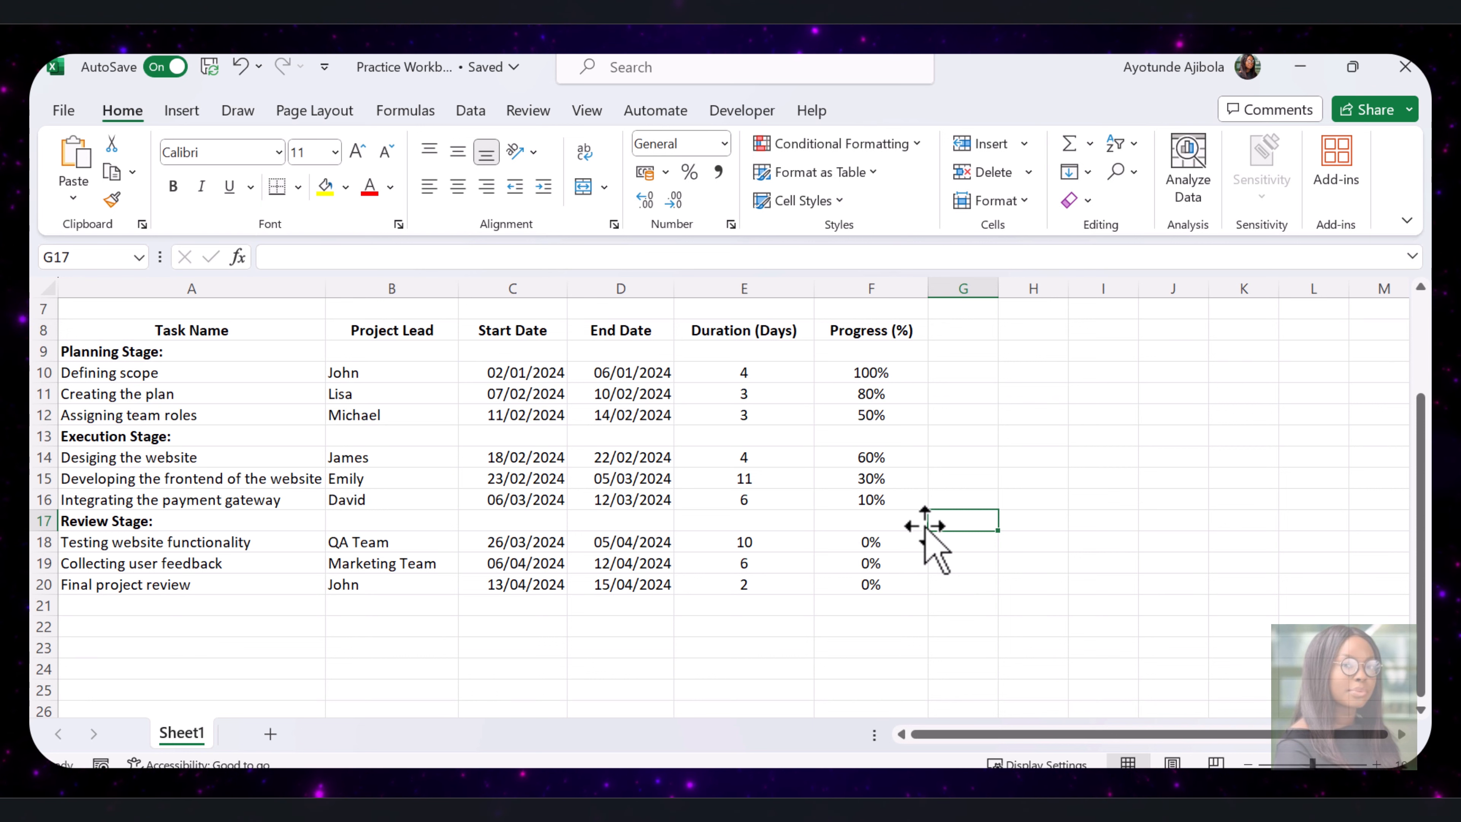
# - Fill the whole of rows 7 and 8, including the table headings, with the standard purple colour
pyautogui.scroll(2, 40, 437)
pyautogui.click(38, 433)
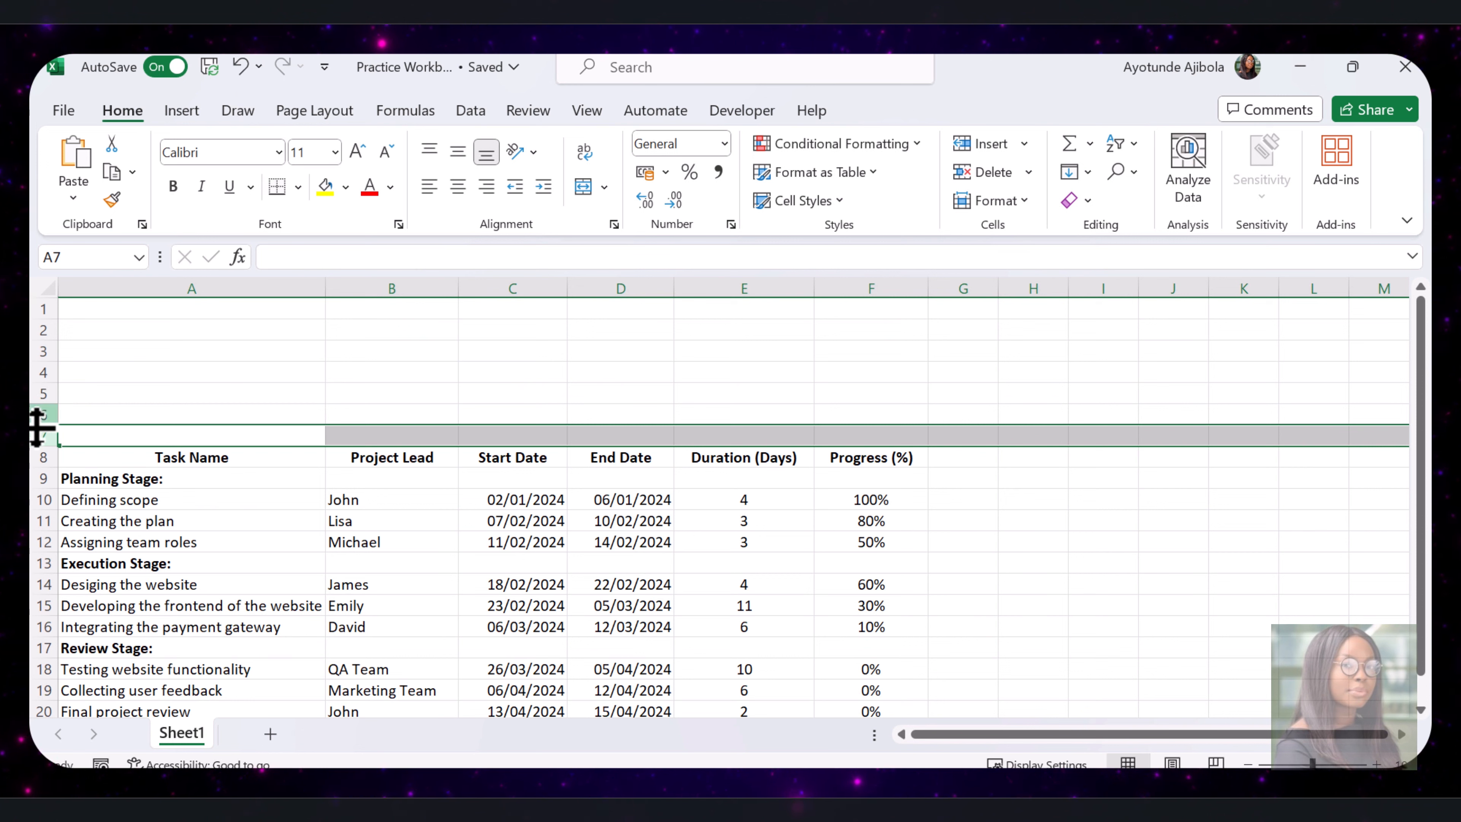
pyautogui.keyDown('ctrl'); pyautogui.click(38, 457); pyautogui.keyUp('ctrl')
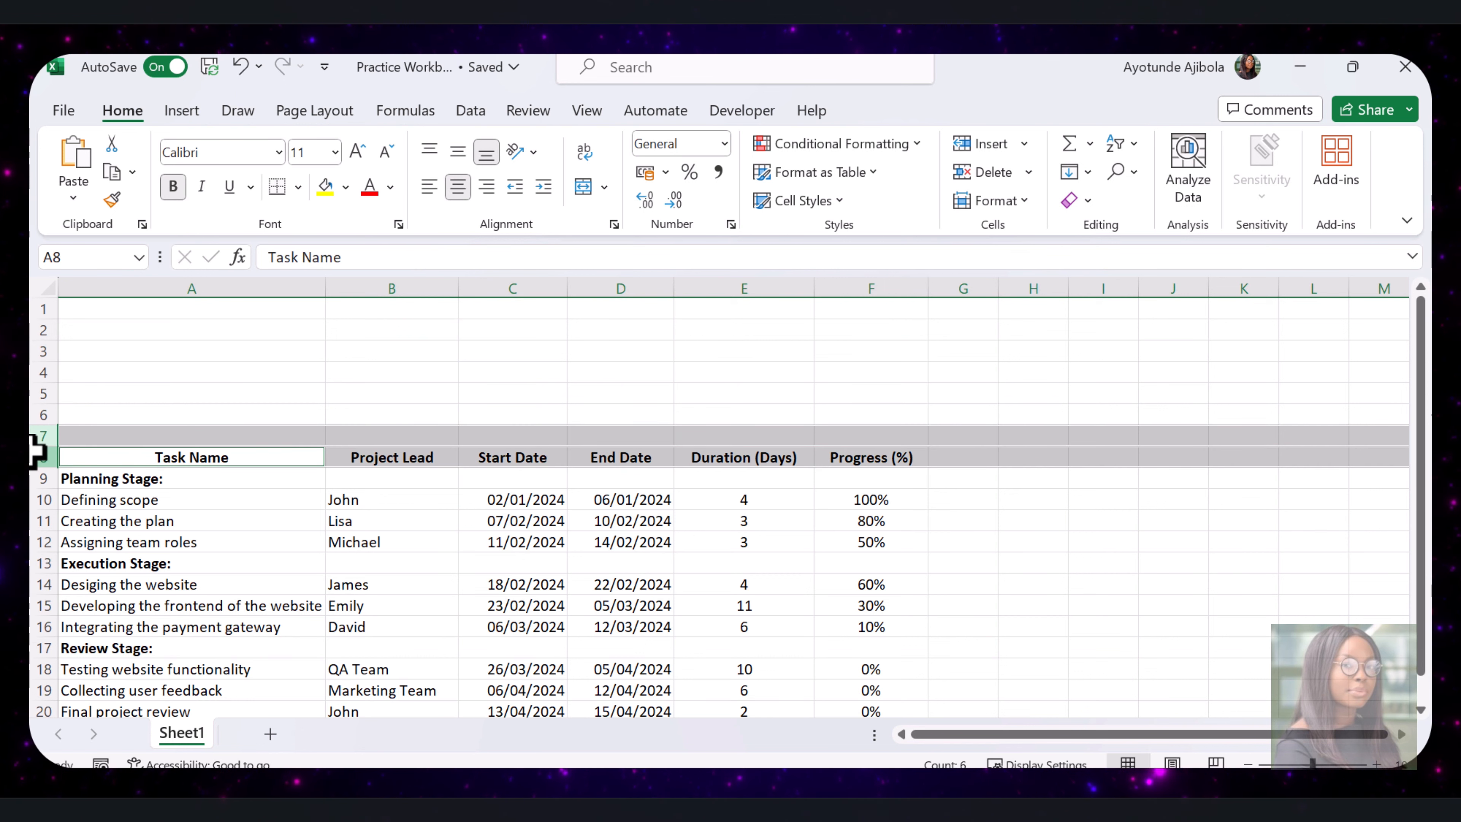
pyautogui.click(36, 456)
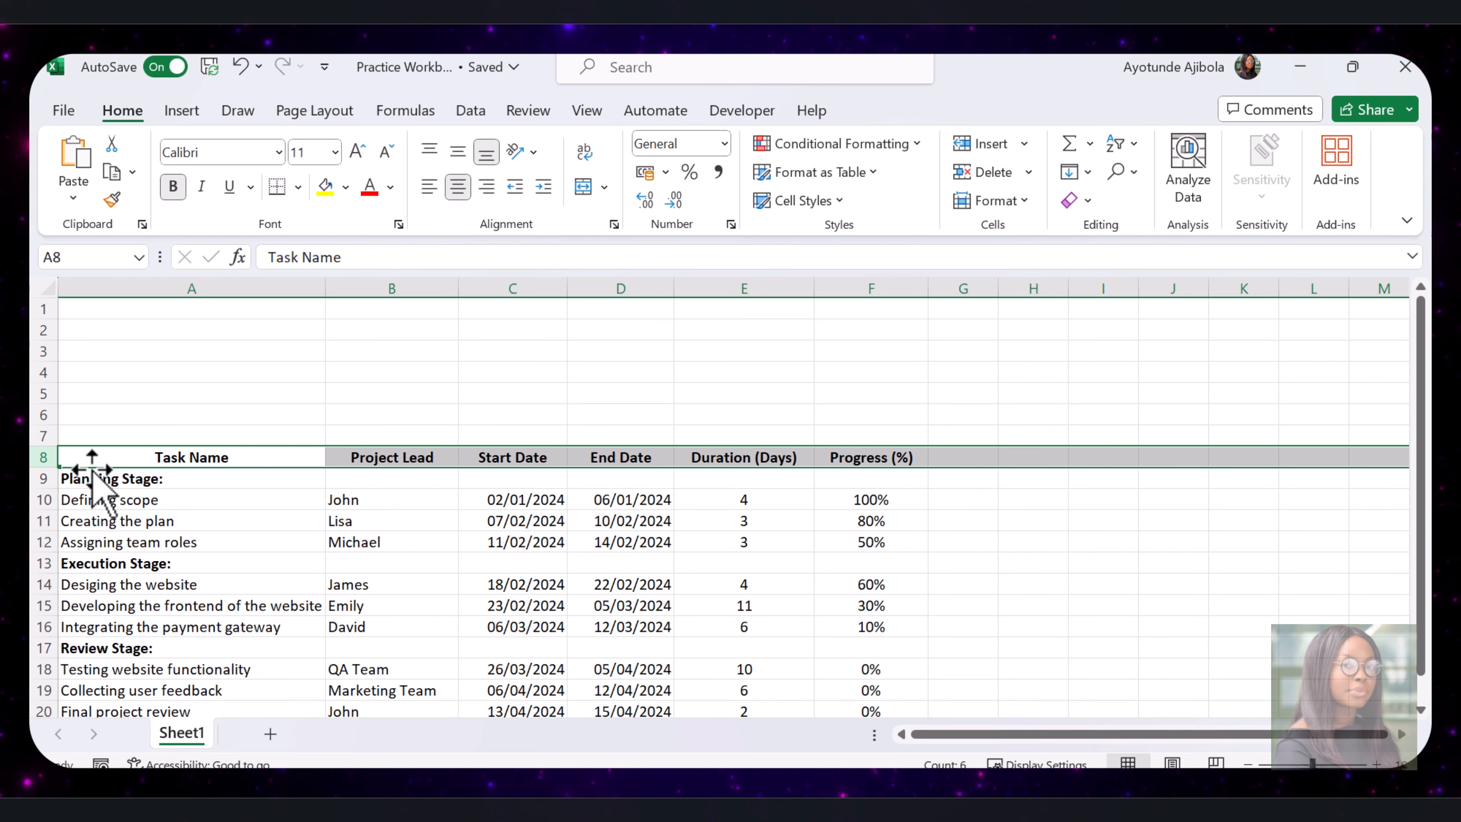
pyautogui.click(40, 434)
pyautogui.keyDown('ctrl'); pyautogui.click(40, 457); pyautogui.keyUp('ctrl')
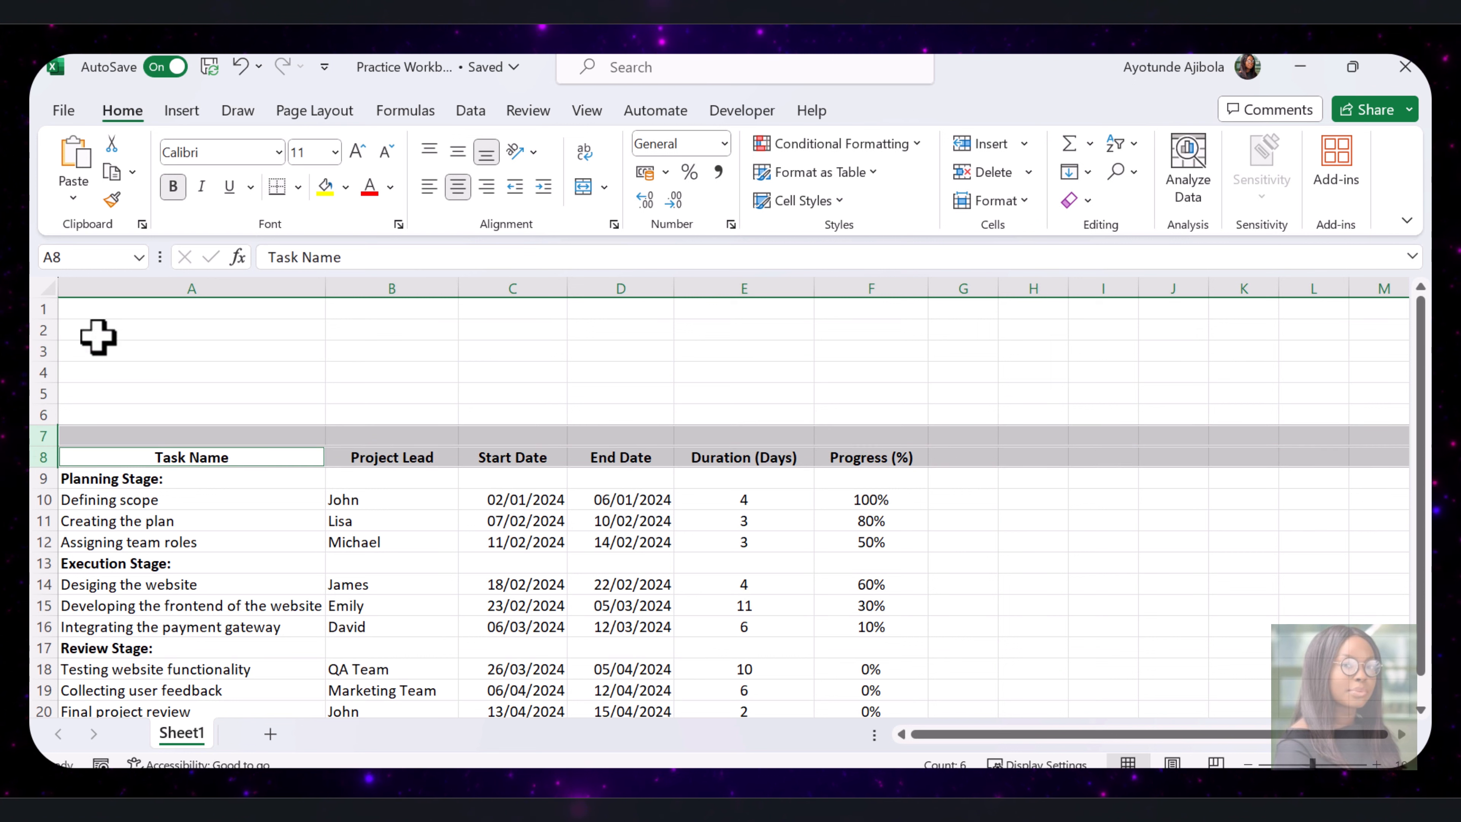
pyautogui.click(344, 189)
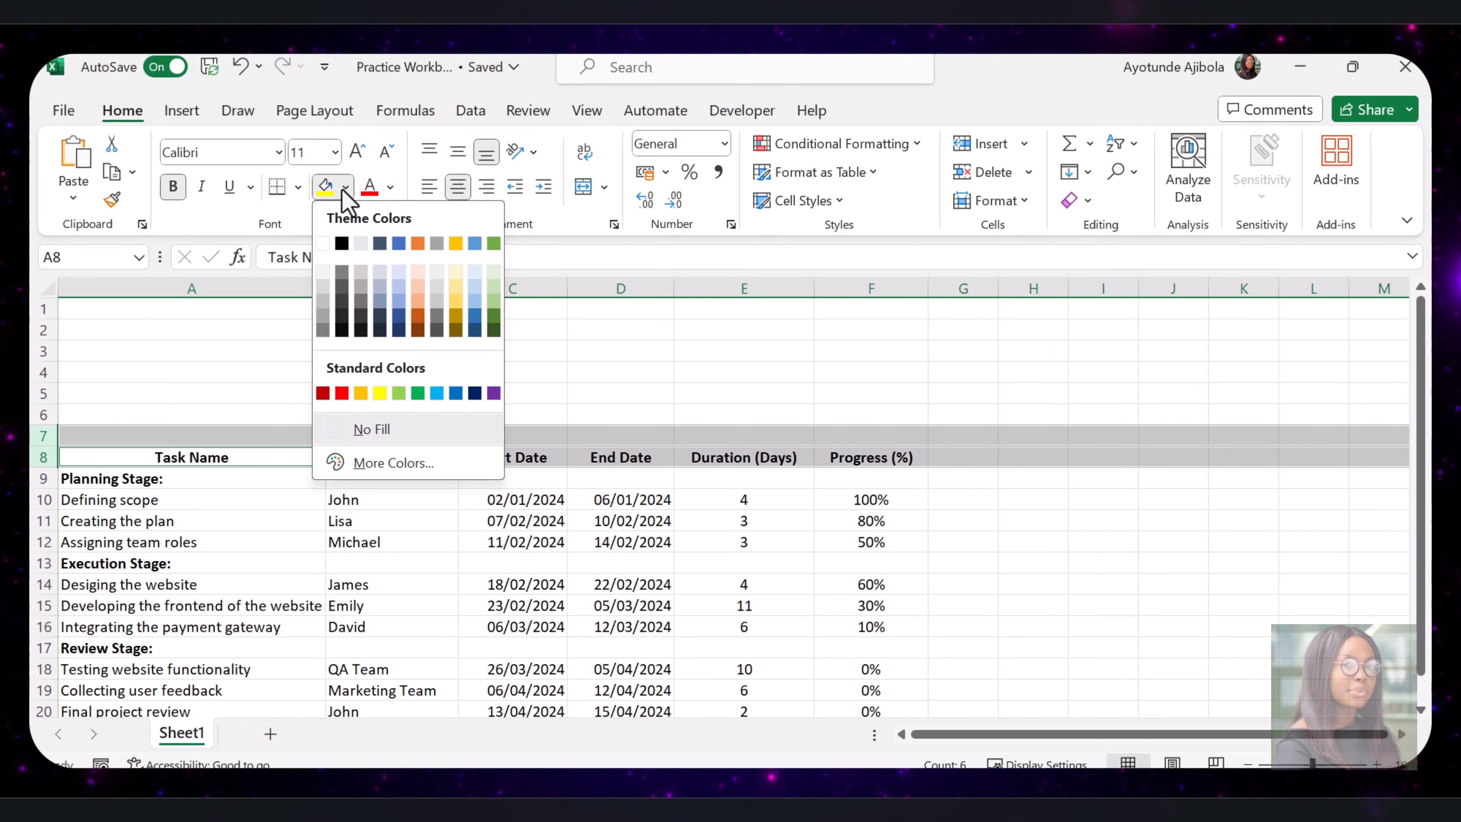
pyautogui.click(493, 393)
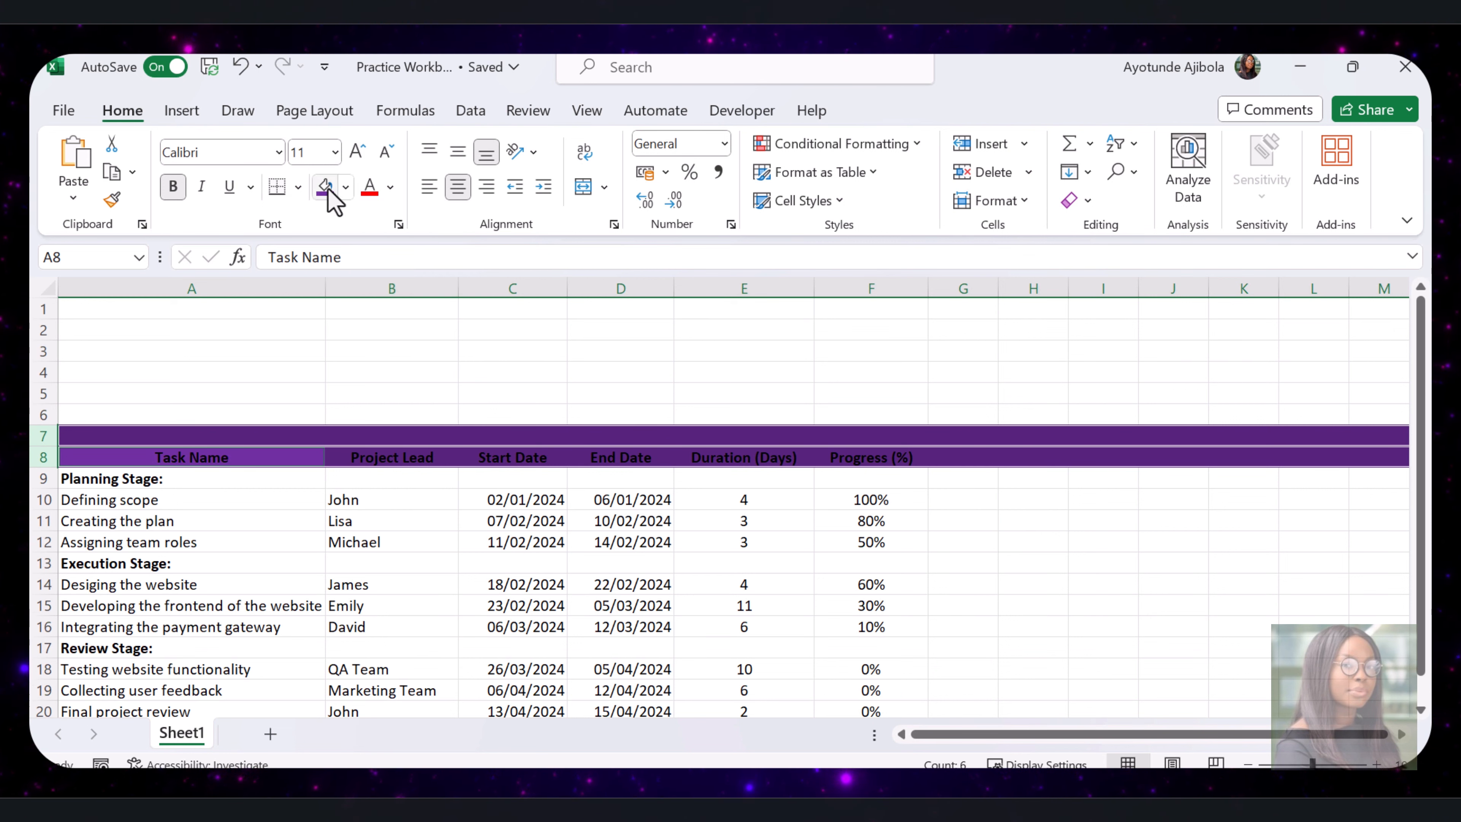
# - Set the font colour of rows 7 and 8 to white
pyautogui.click(390, 186)
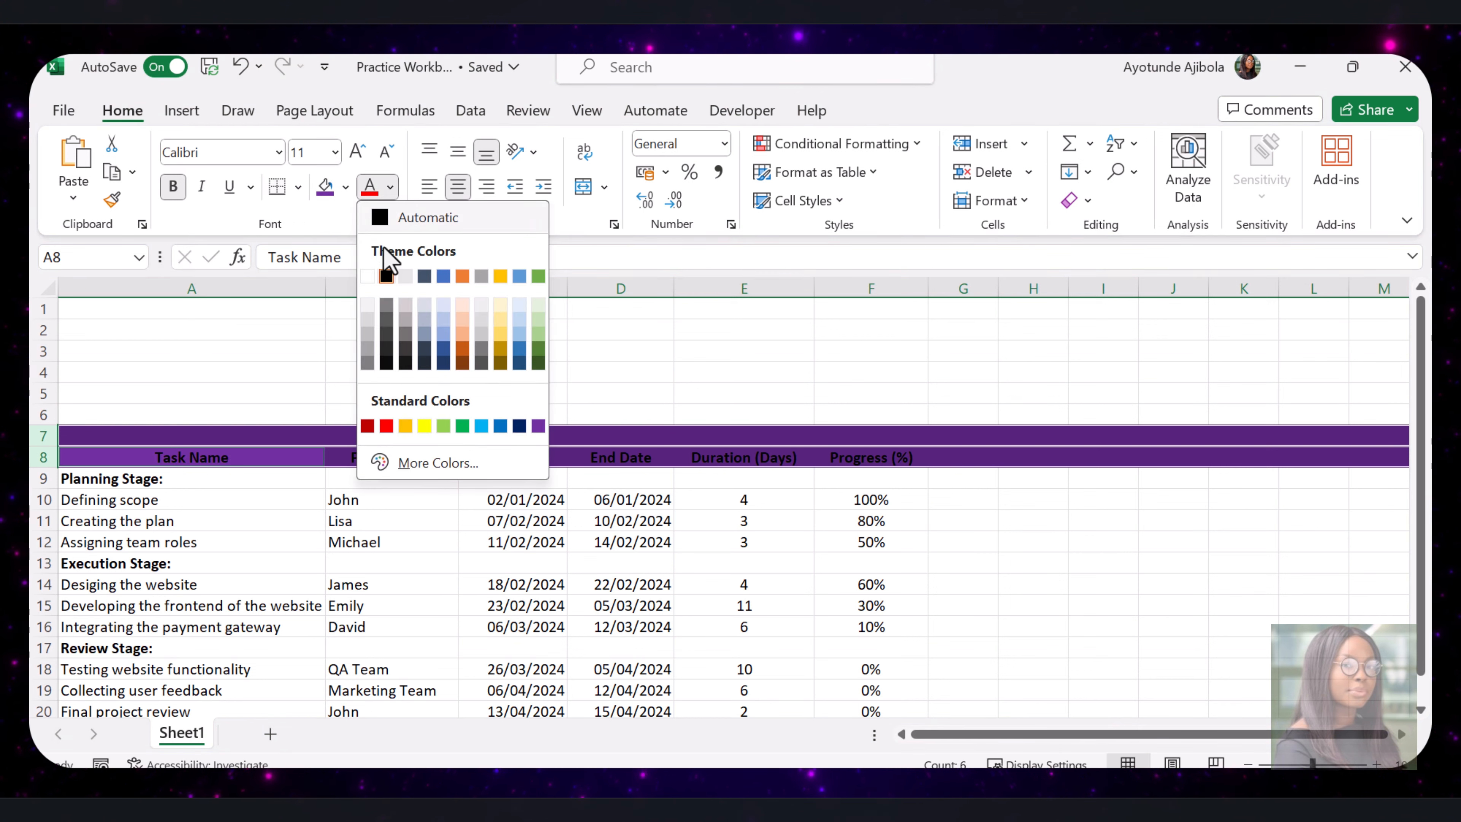
pyautogui.click(369, 276)
pyautogui.press('Down')
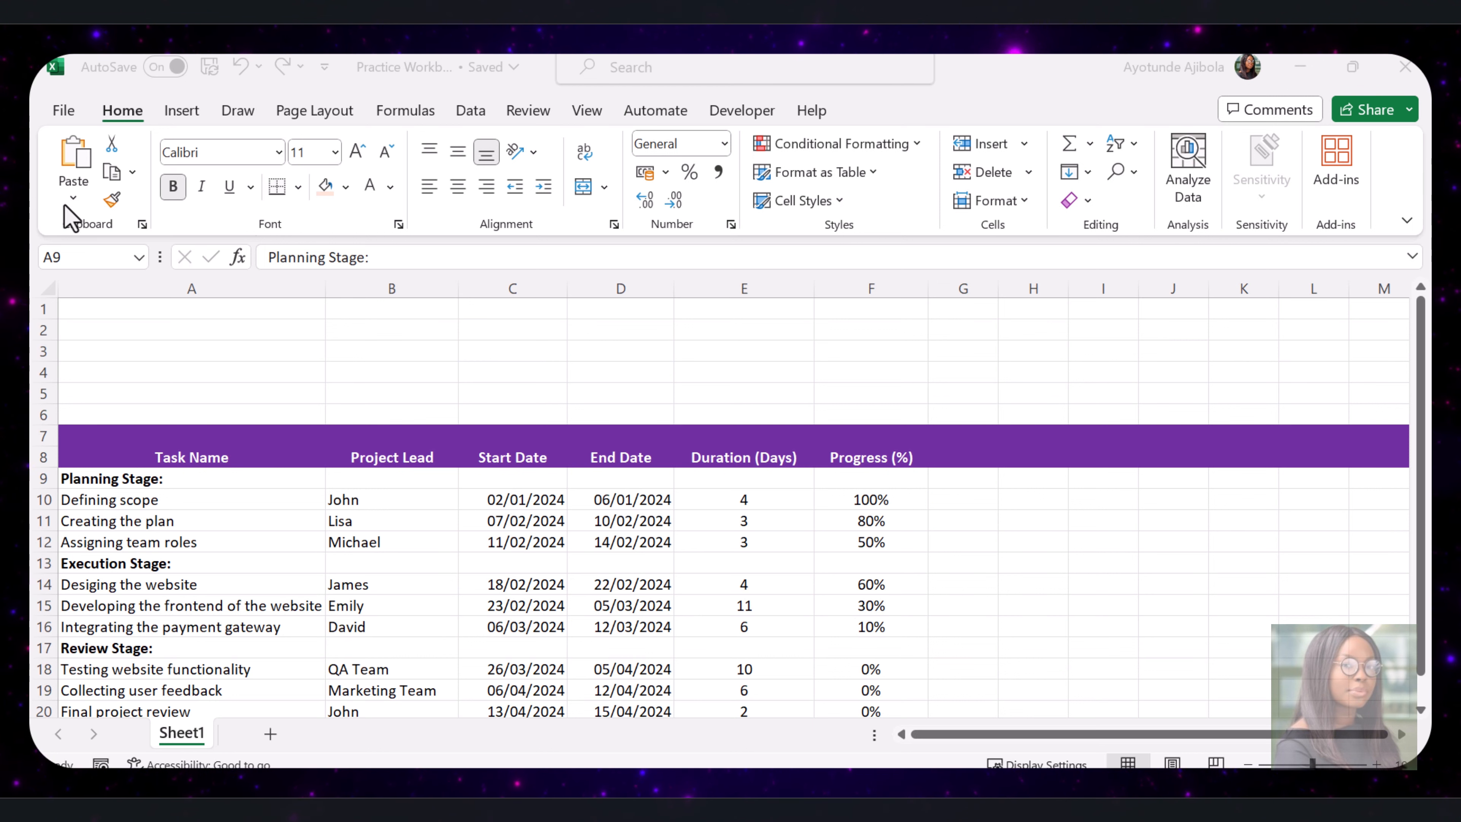
# - Fill the whole Planning Stage heading row 9 with the lightest orange theme tint
pyautogui.click(305, 499)
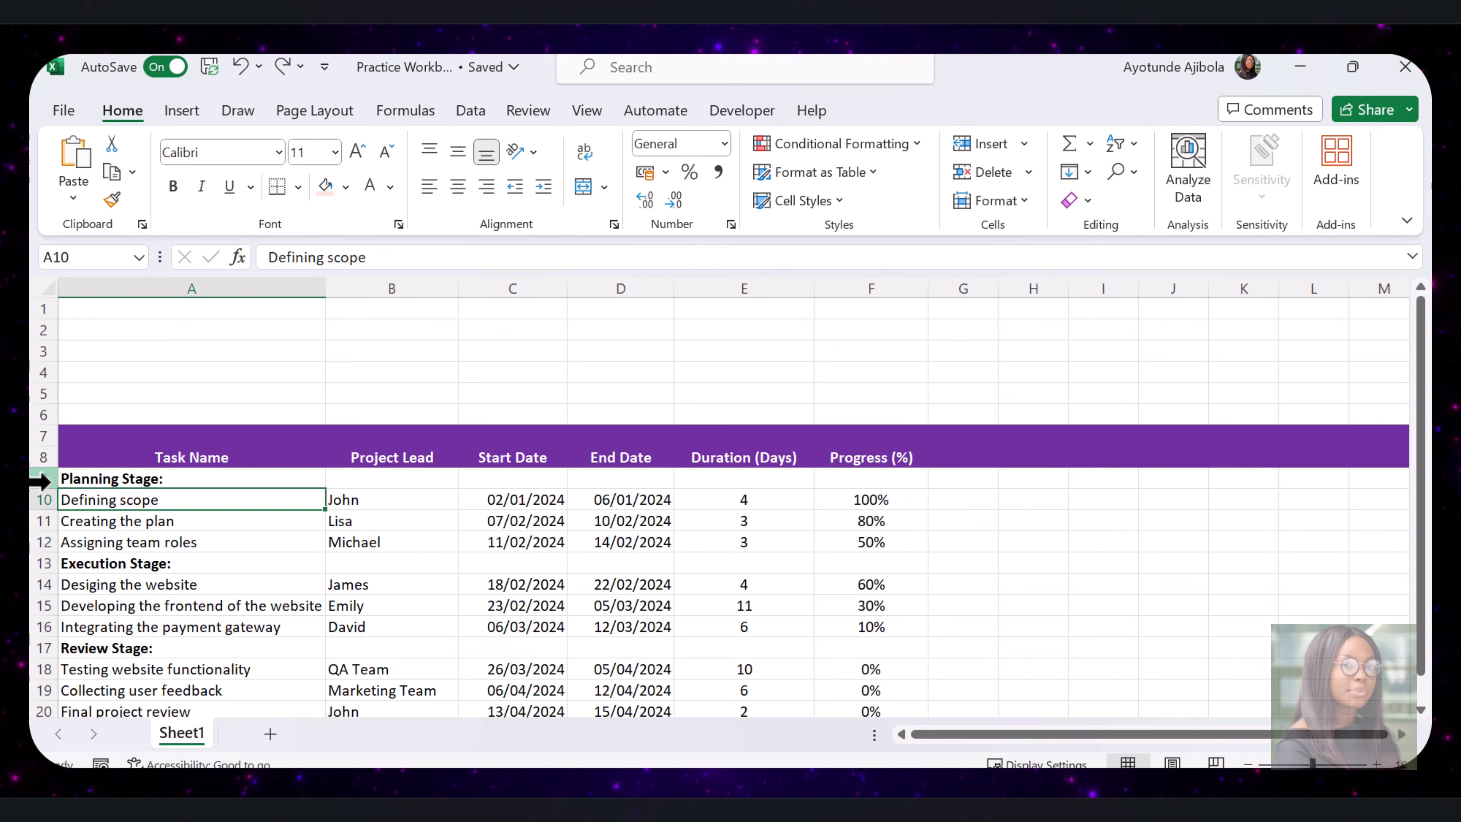
pyautogui.click(42, 479)
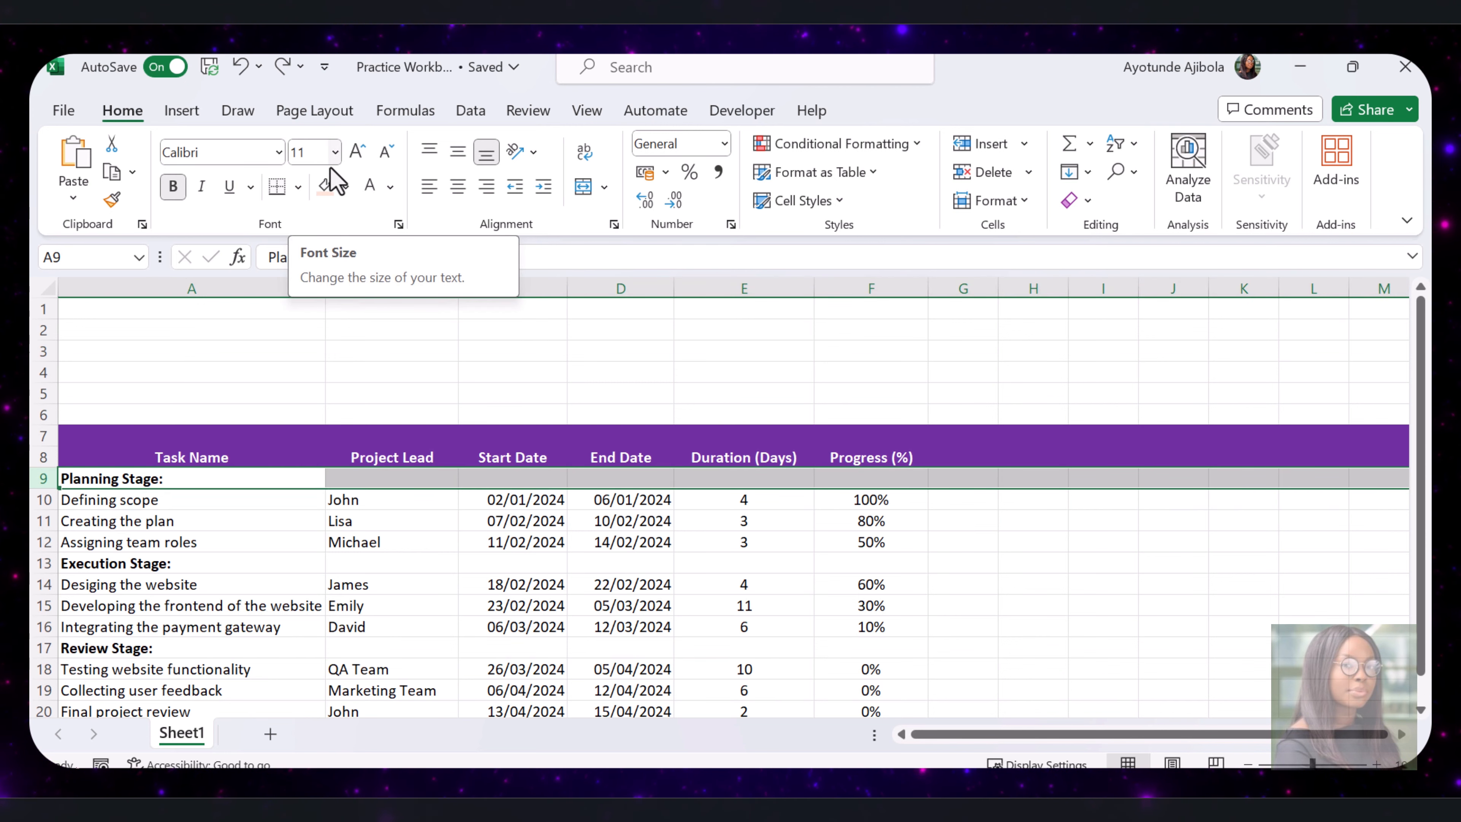
pyautogui.click(346, 188)
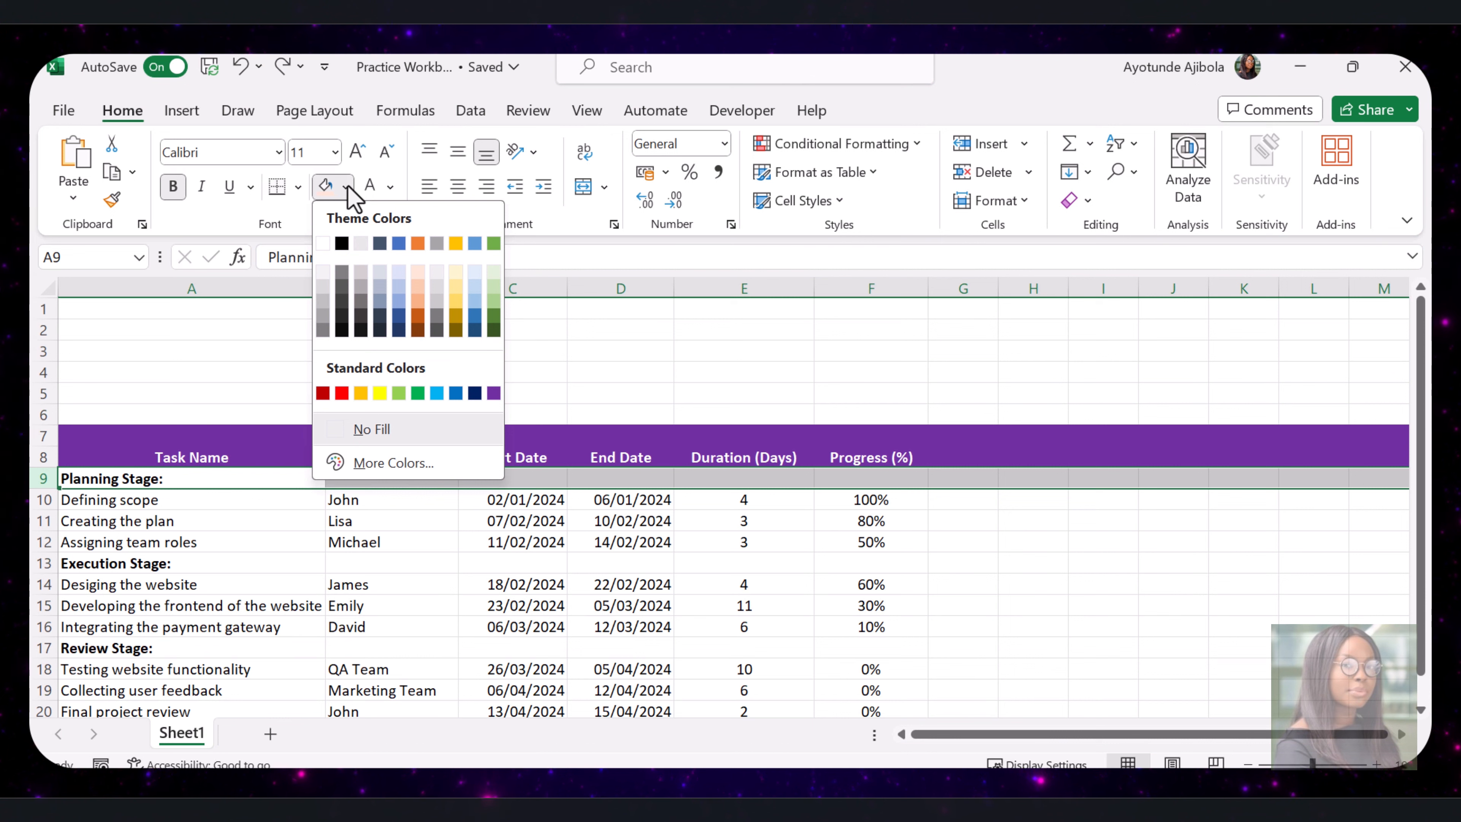
pyautogui.click(418, 272)
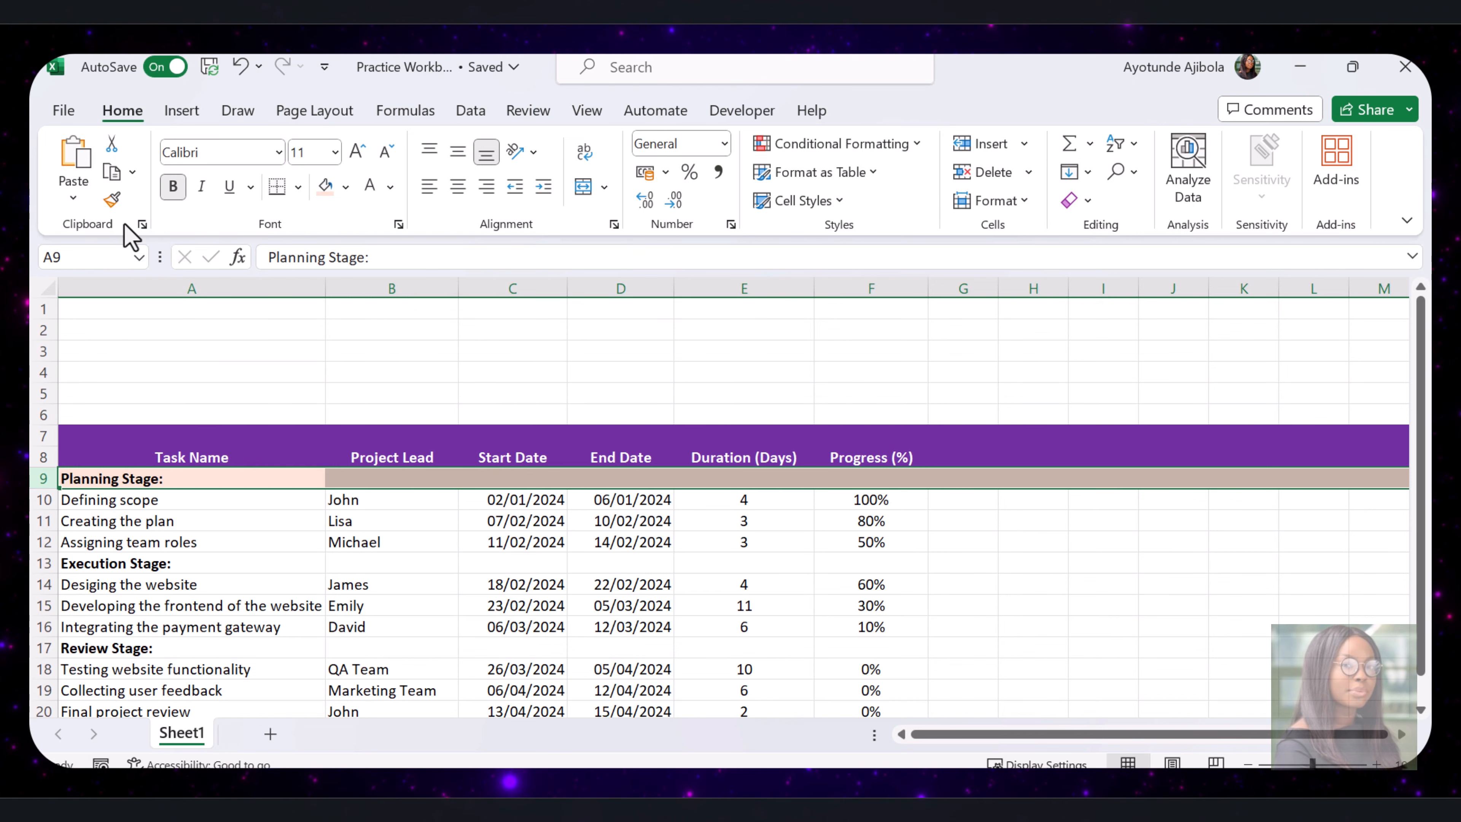
# - Copy row 9's formatting to the Execution Stage row 13 and Review Stage row 17 with Format Painter
pyautogui.click(113, 208)
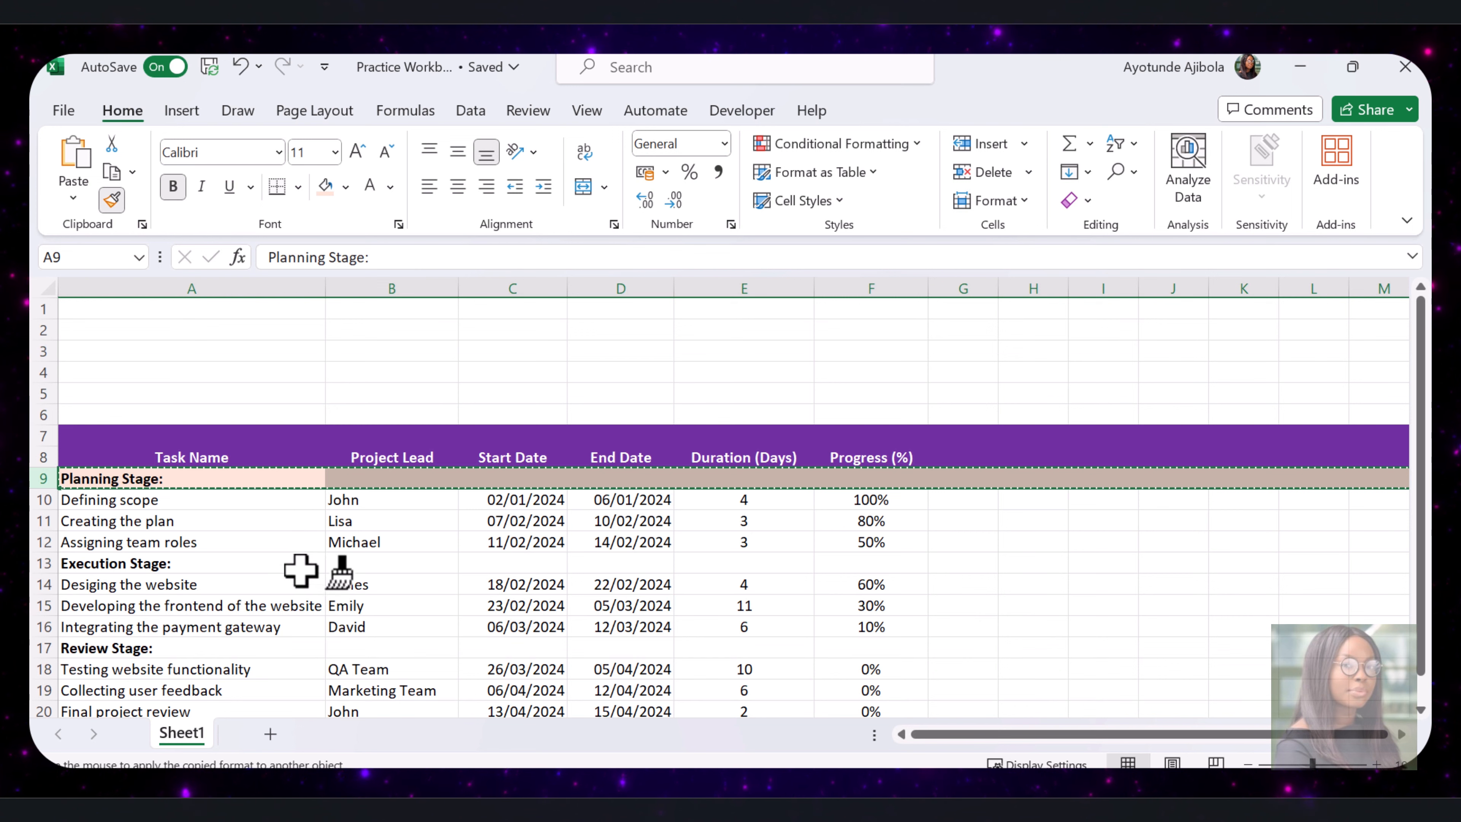
pyautogui.click(46, 562)
pyautogui.click(49, 648)
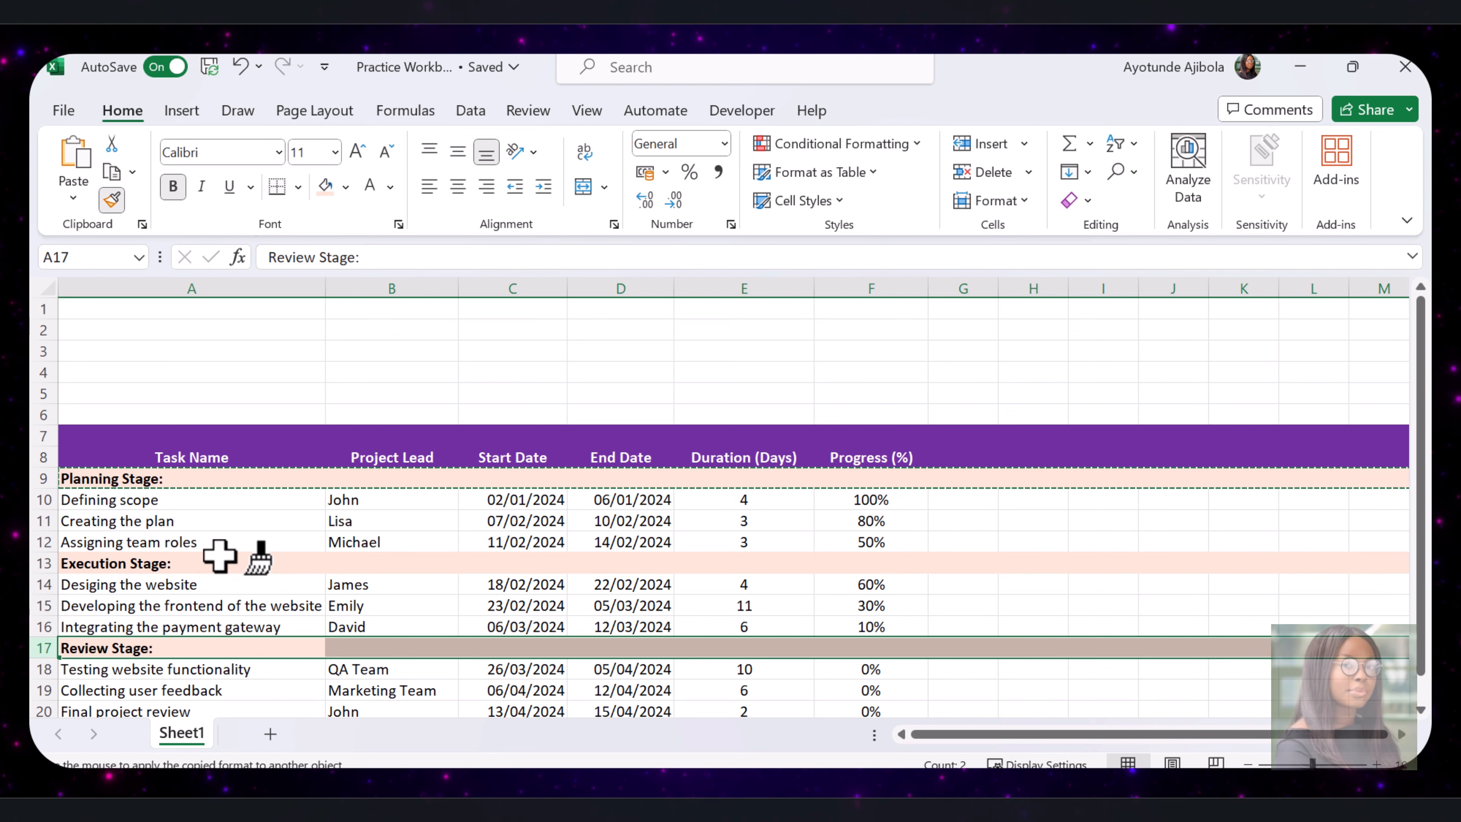
pyautogui.press('Escape')
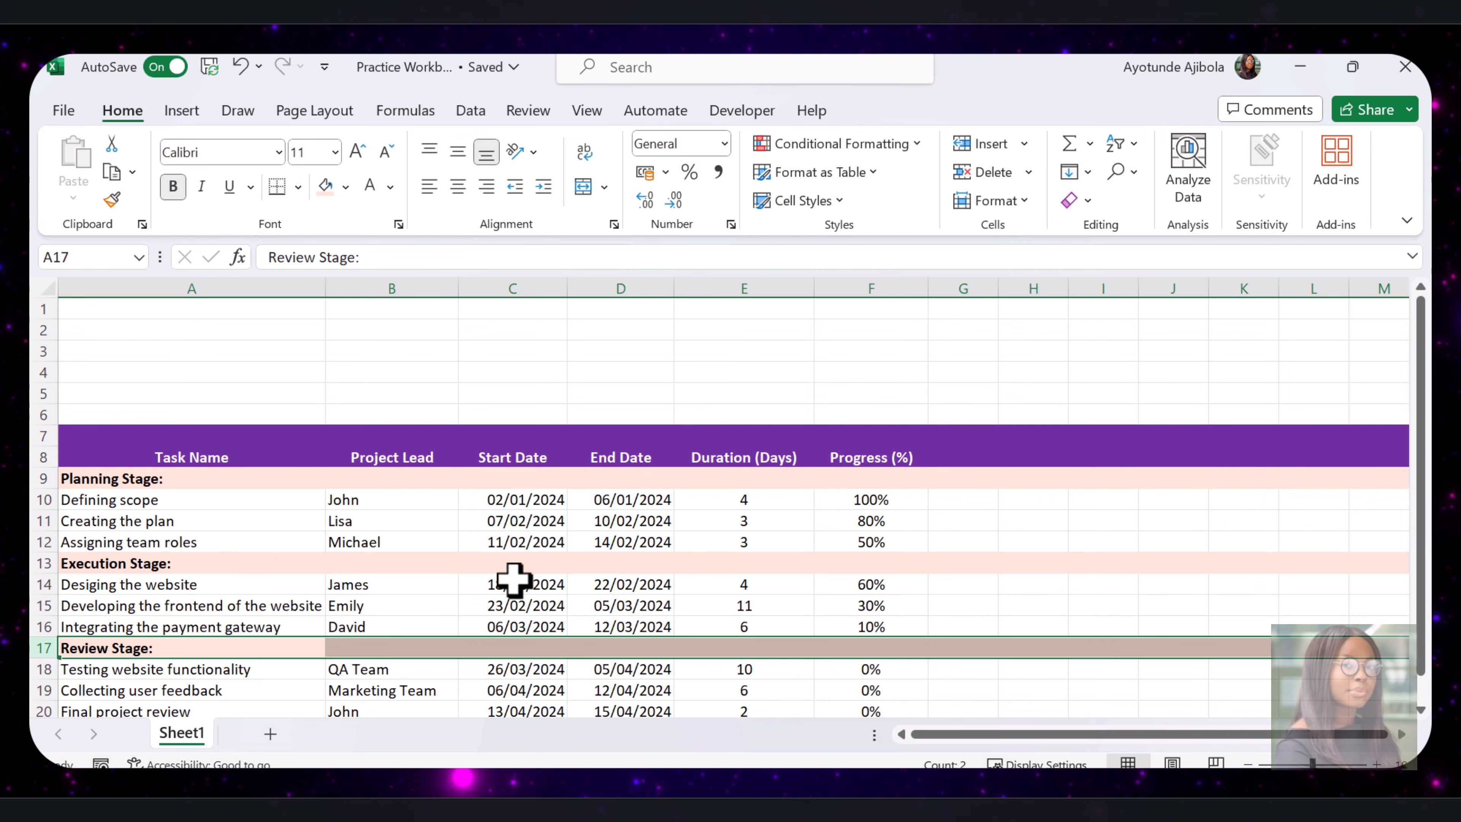
# - Hide the worksheet gridlines
pyautogui.click(586, 111)
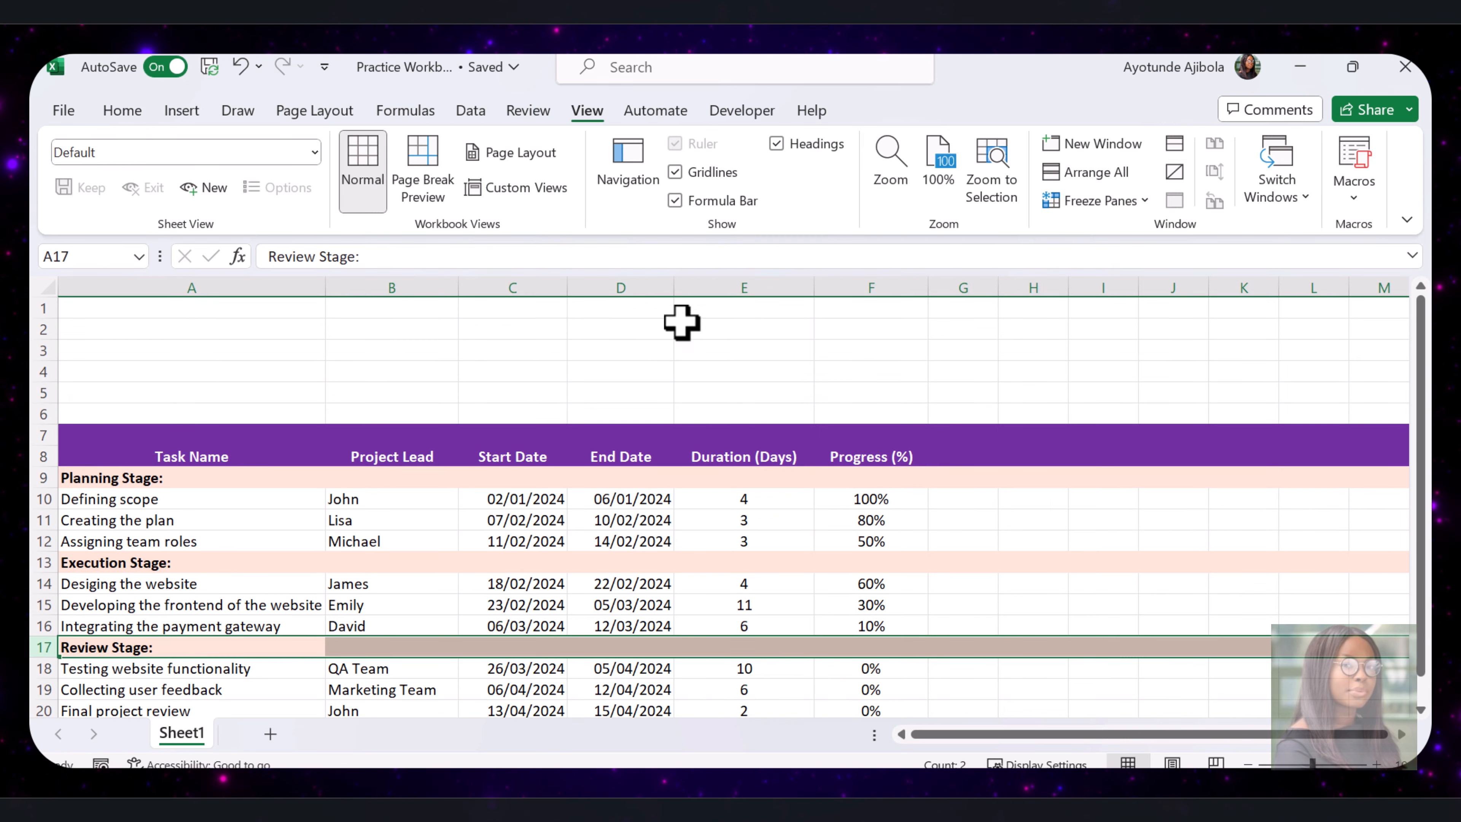
pyautogui.click(678, 174)
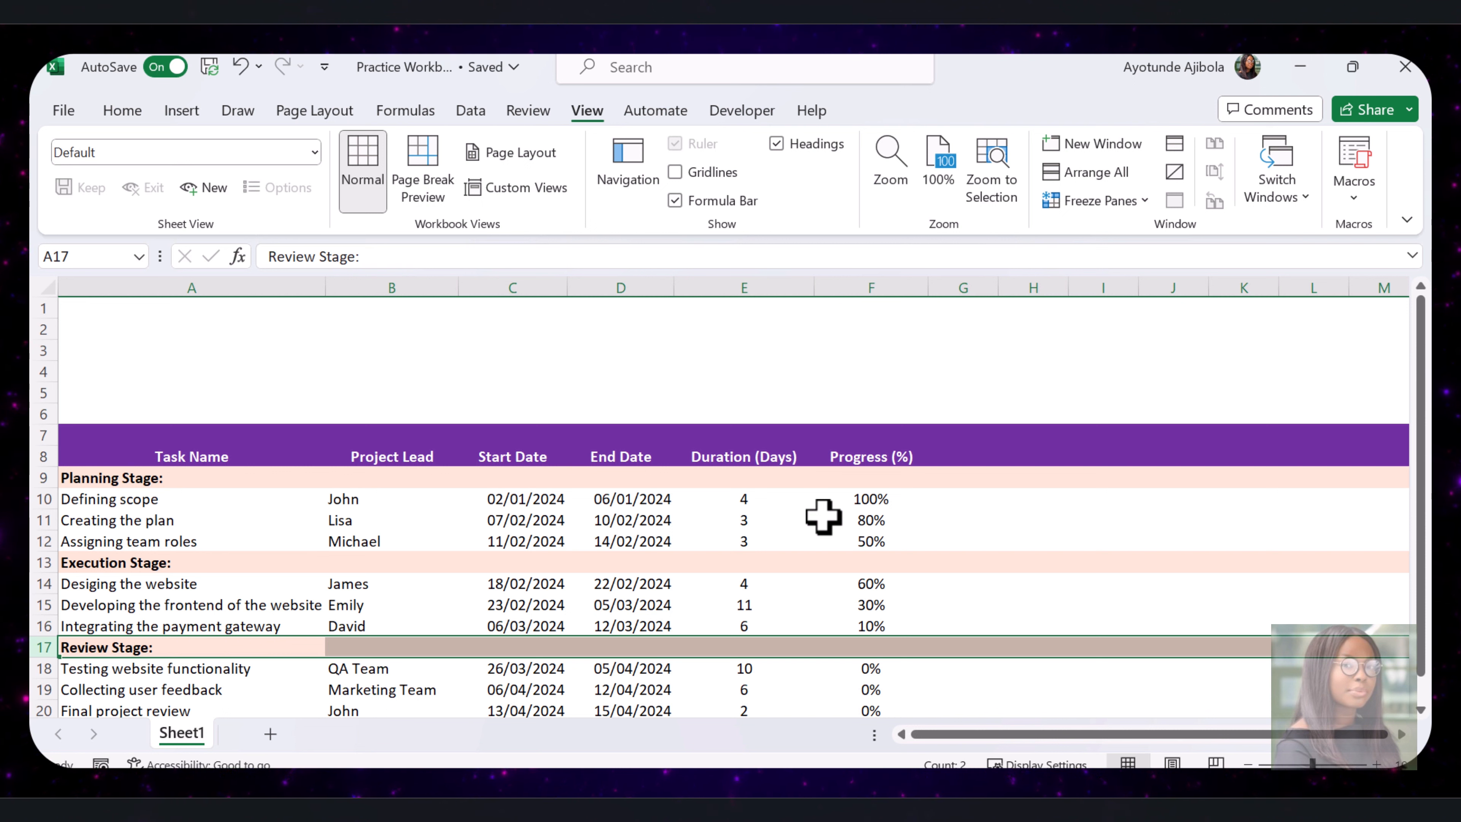
pyautogui.click(223, 546)
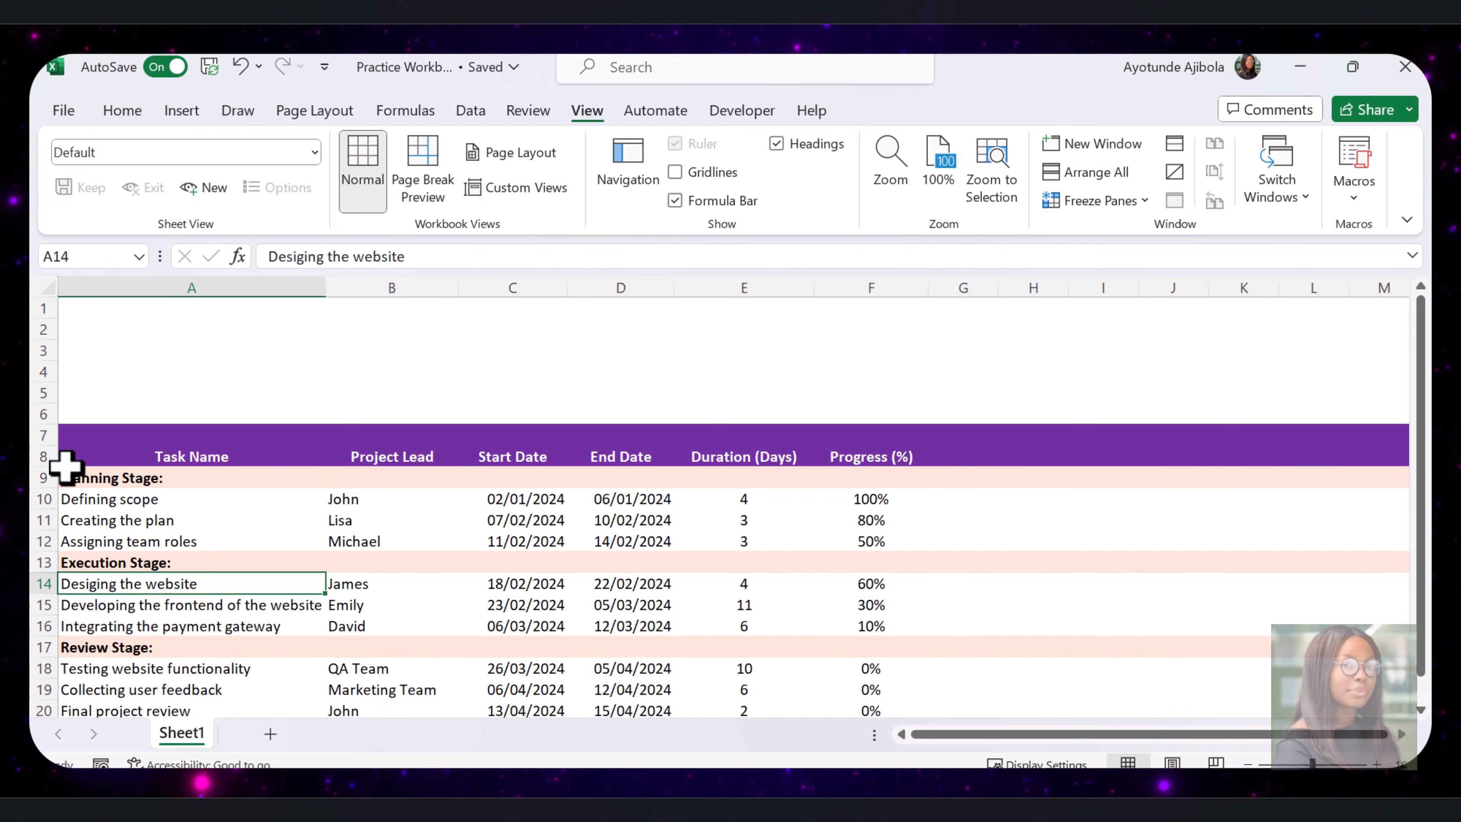
# - Add grey top, inner horizontal and bottom borders to the rows from Planning Stage in row 9 down through the last task
pyautogui.moveTo(33, 478); pyautogui.dragTo(89, 661)
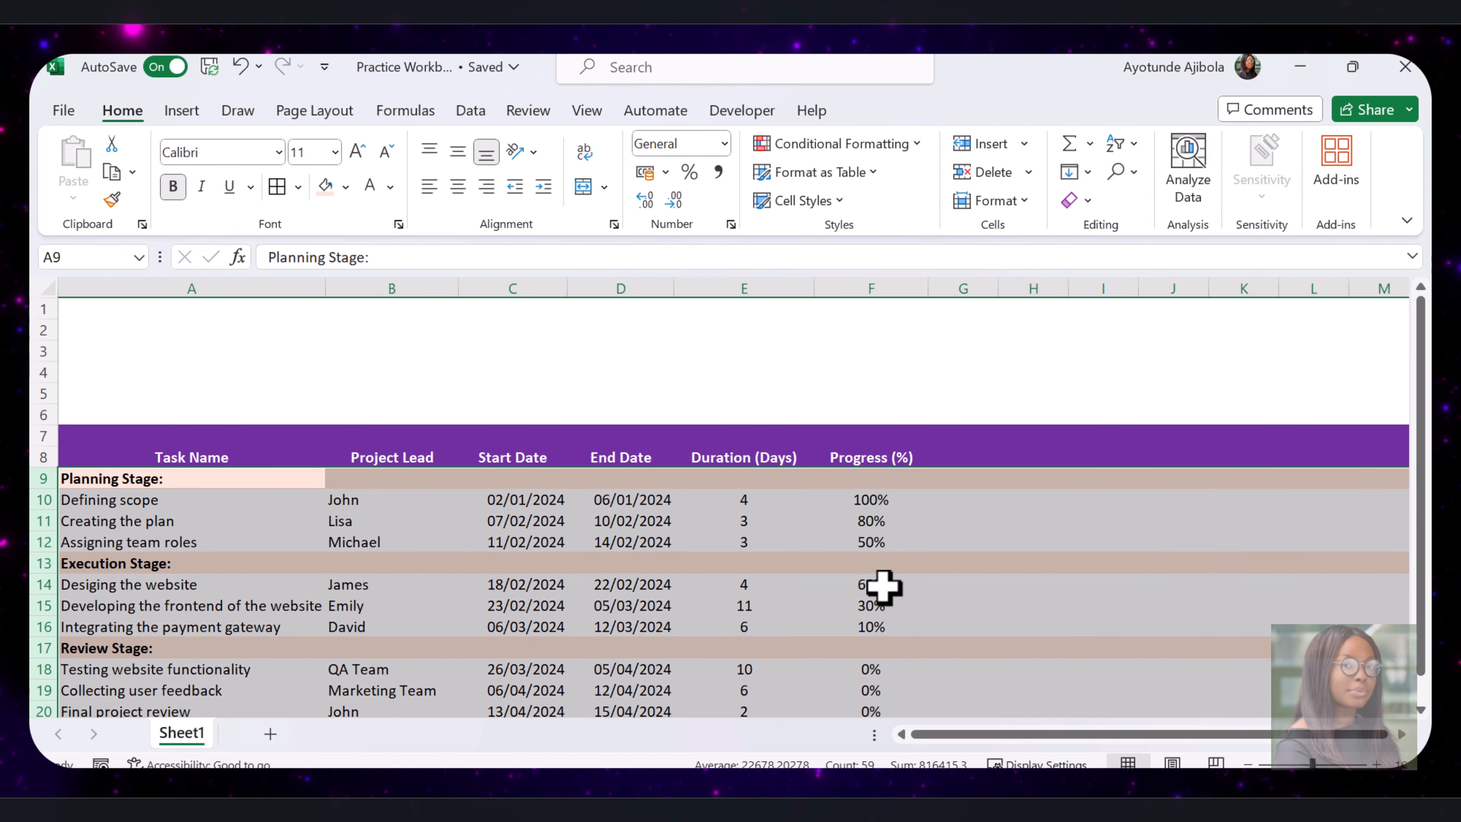
pyautogui.hotkey('ctrl', '1')
pyautogui.moveTo(652, 153)
pyautogui.mouseDown()
pyautogui.moveTo(603, 146)
pyautogui.moveTo(648, 164)
pyautogui.mouseUp()
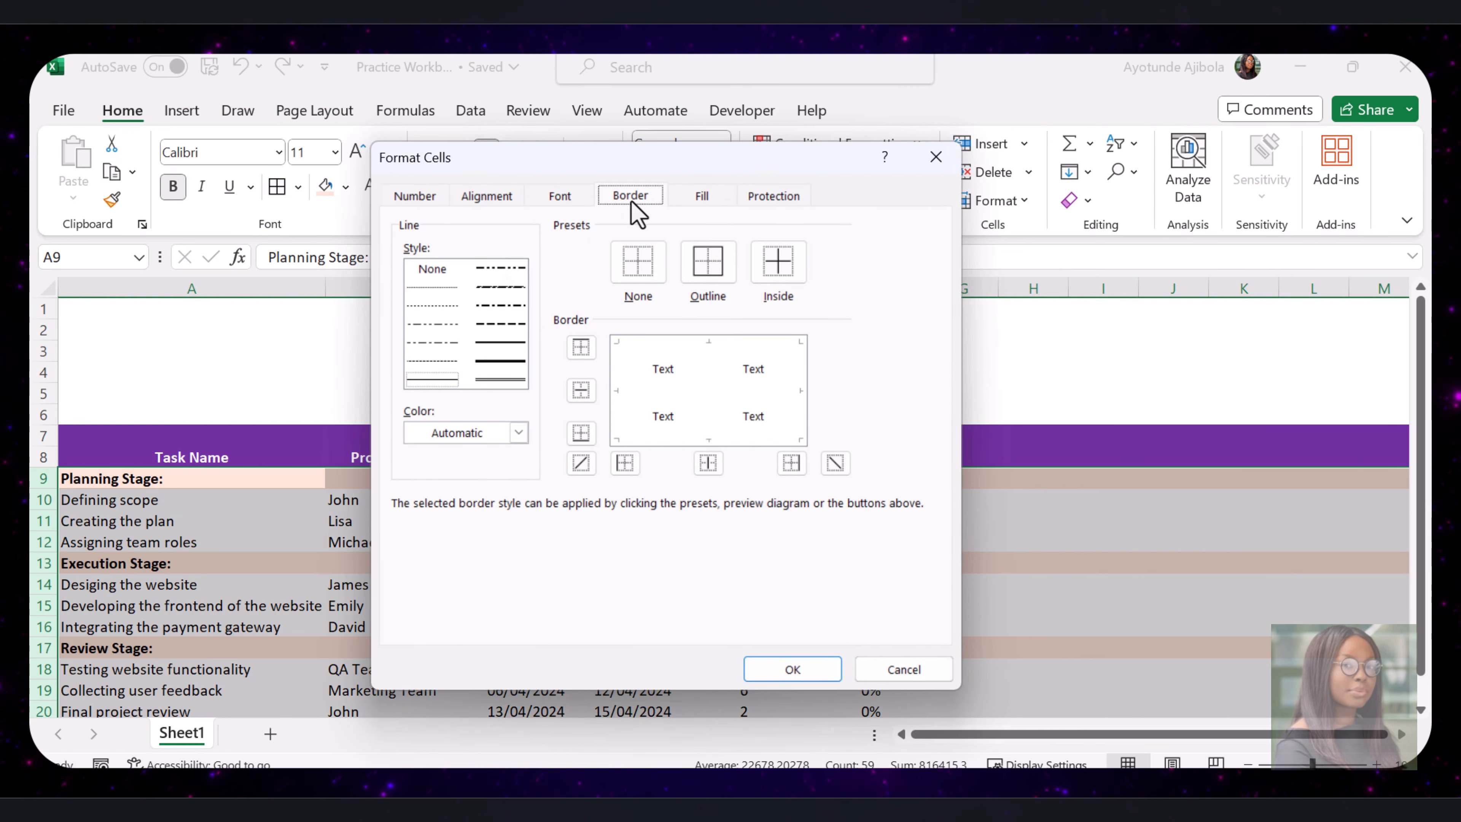
pyautogui.click(518, 432)
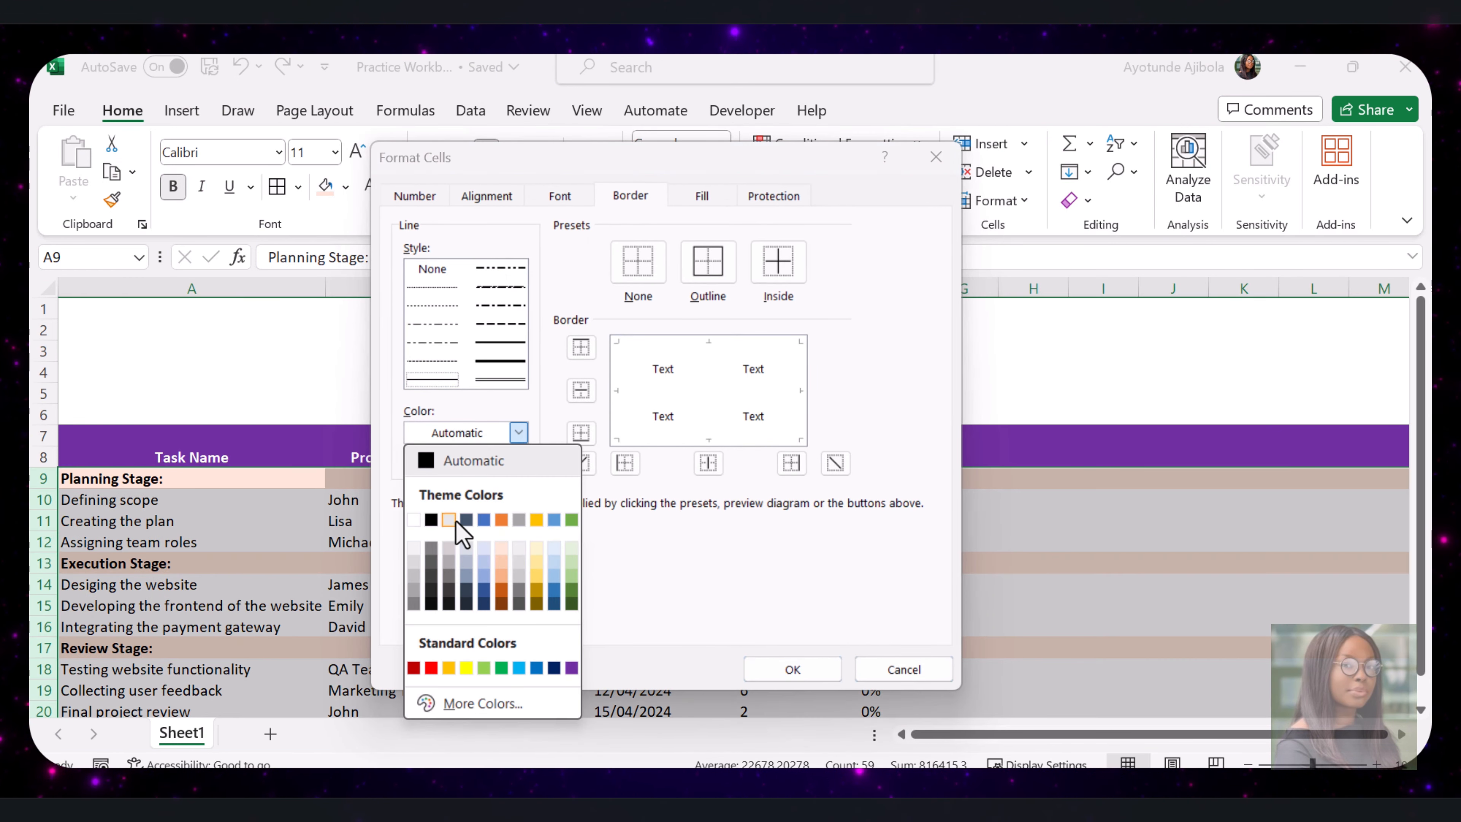
pyautogui.click(449, 558)
pyautogui.click(581, 347)
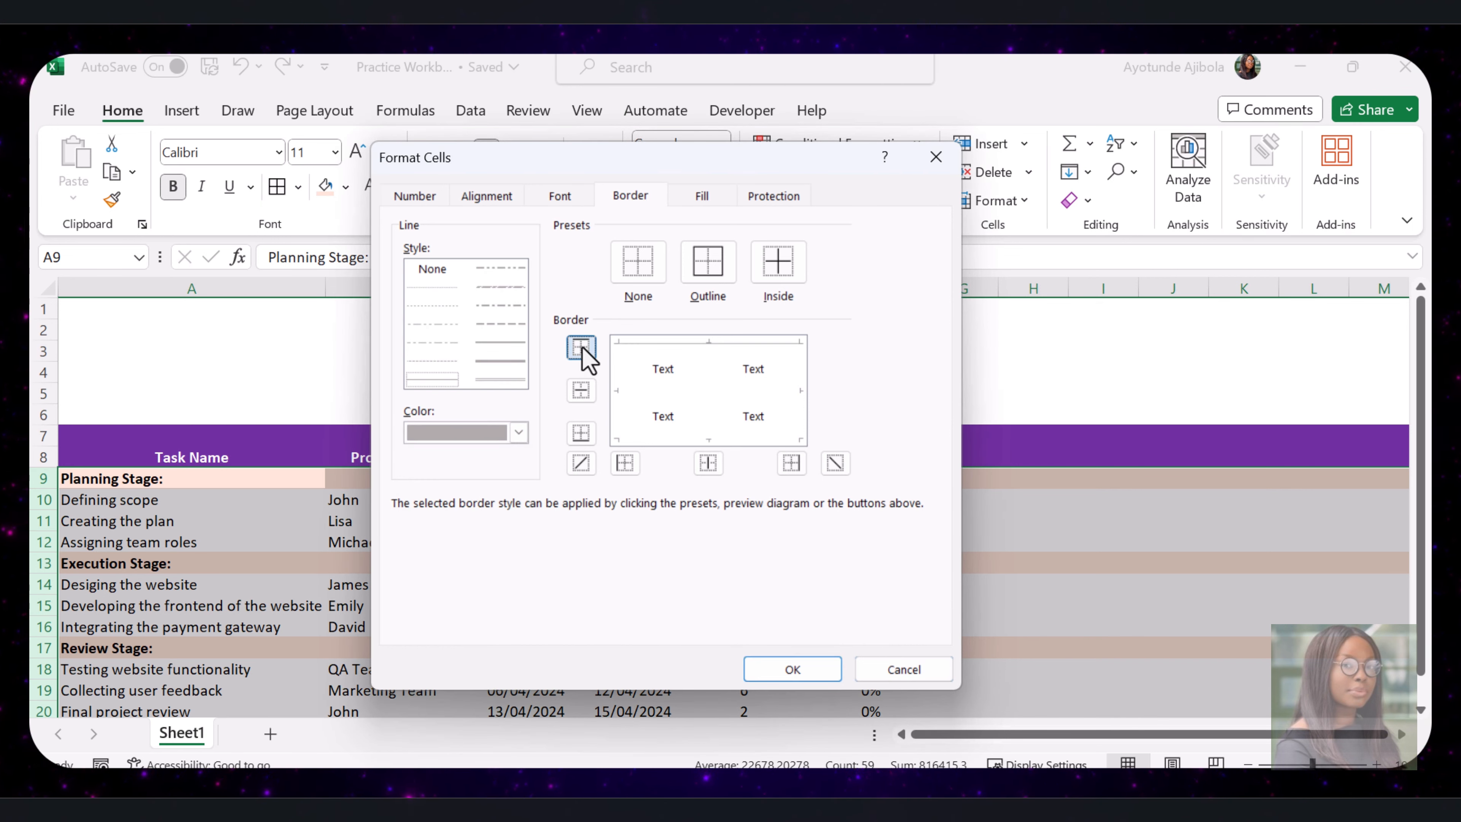
pyautogui.click(582, 392)
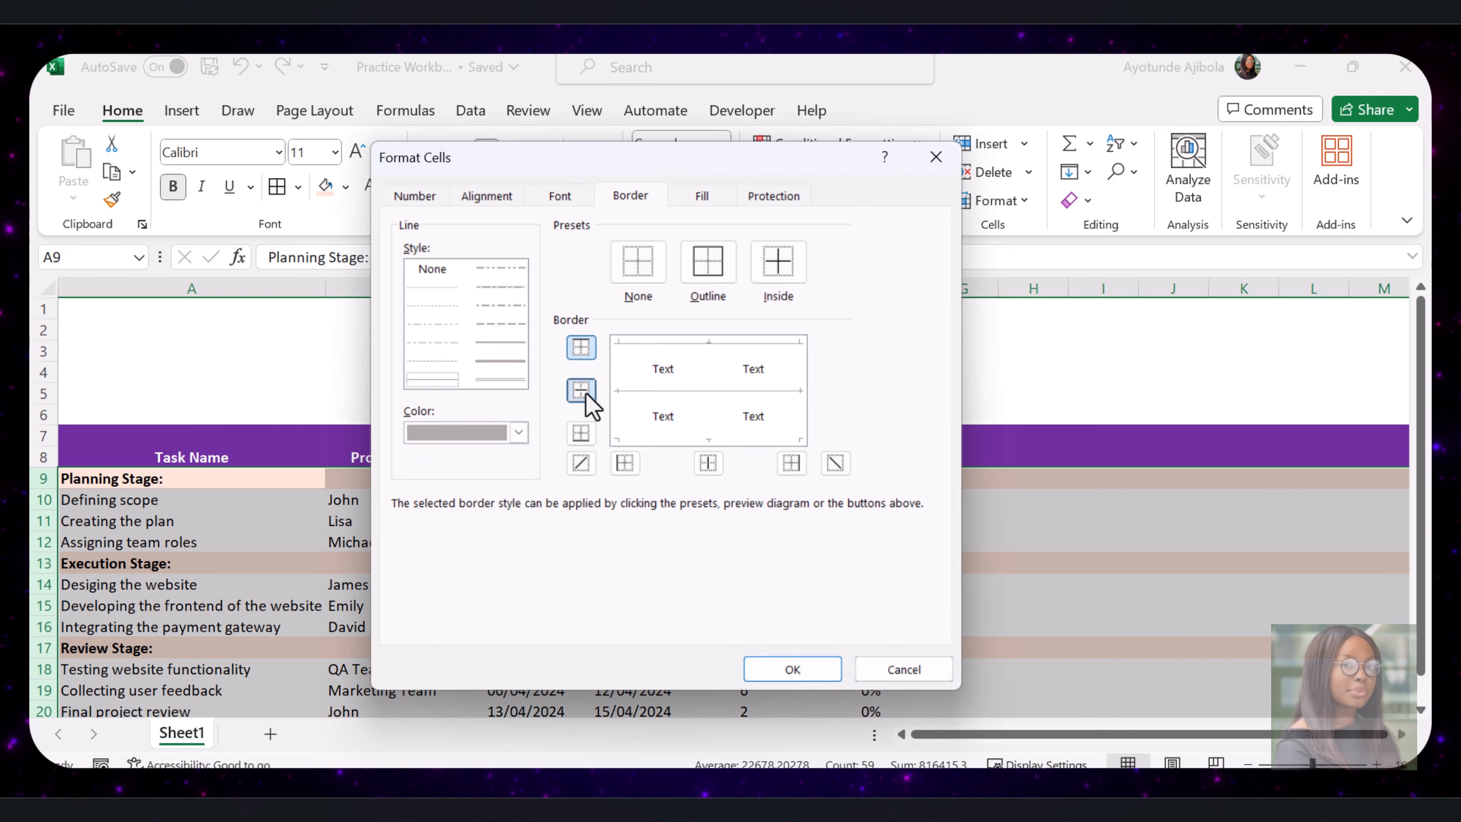
pyautogui.click(583, 434)
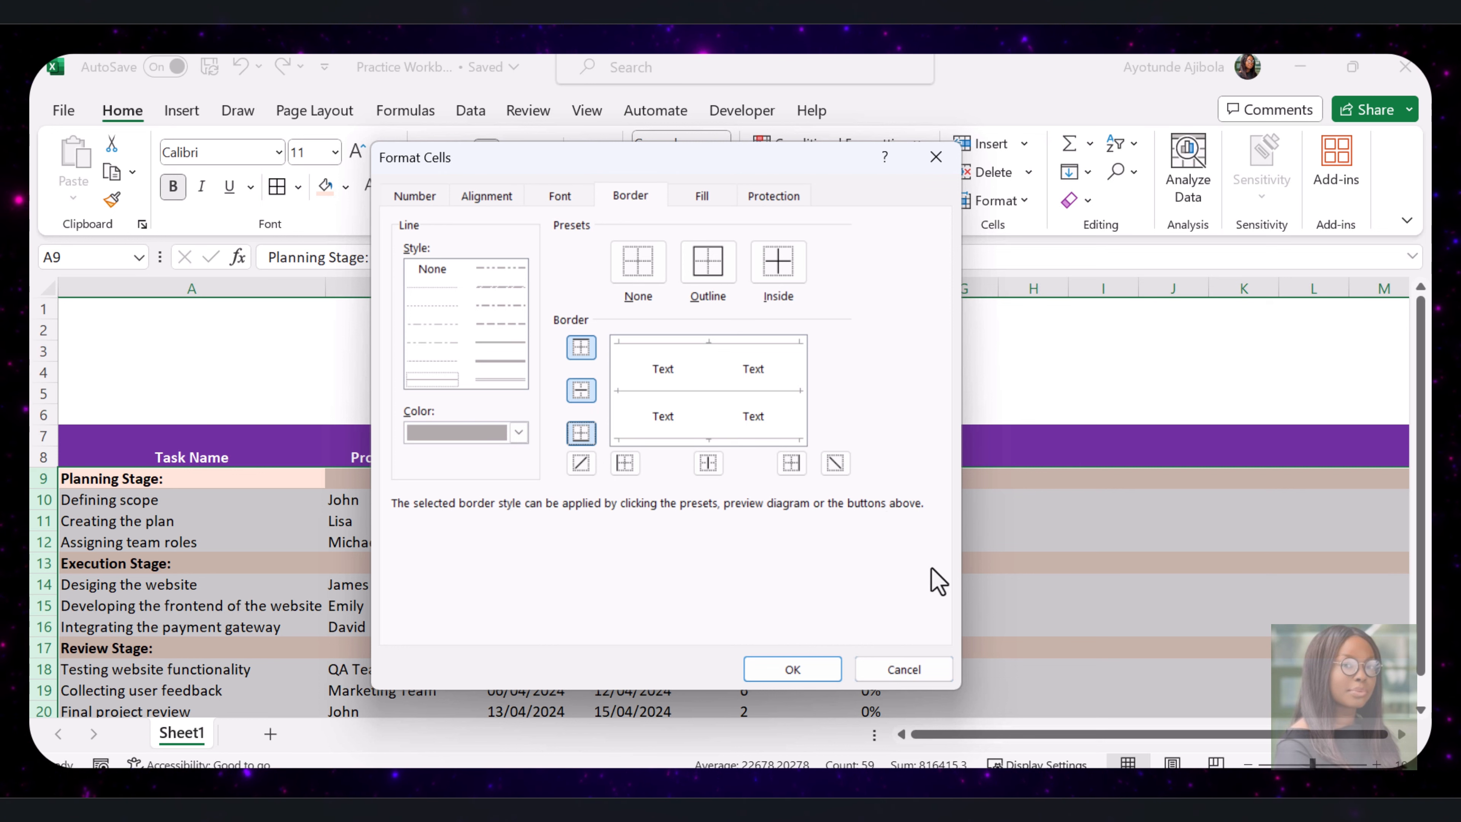
pyautogui.click(793, 669)
pyautogui.click(938, 389)
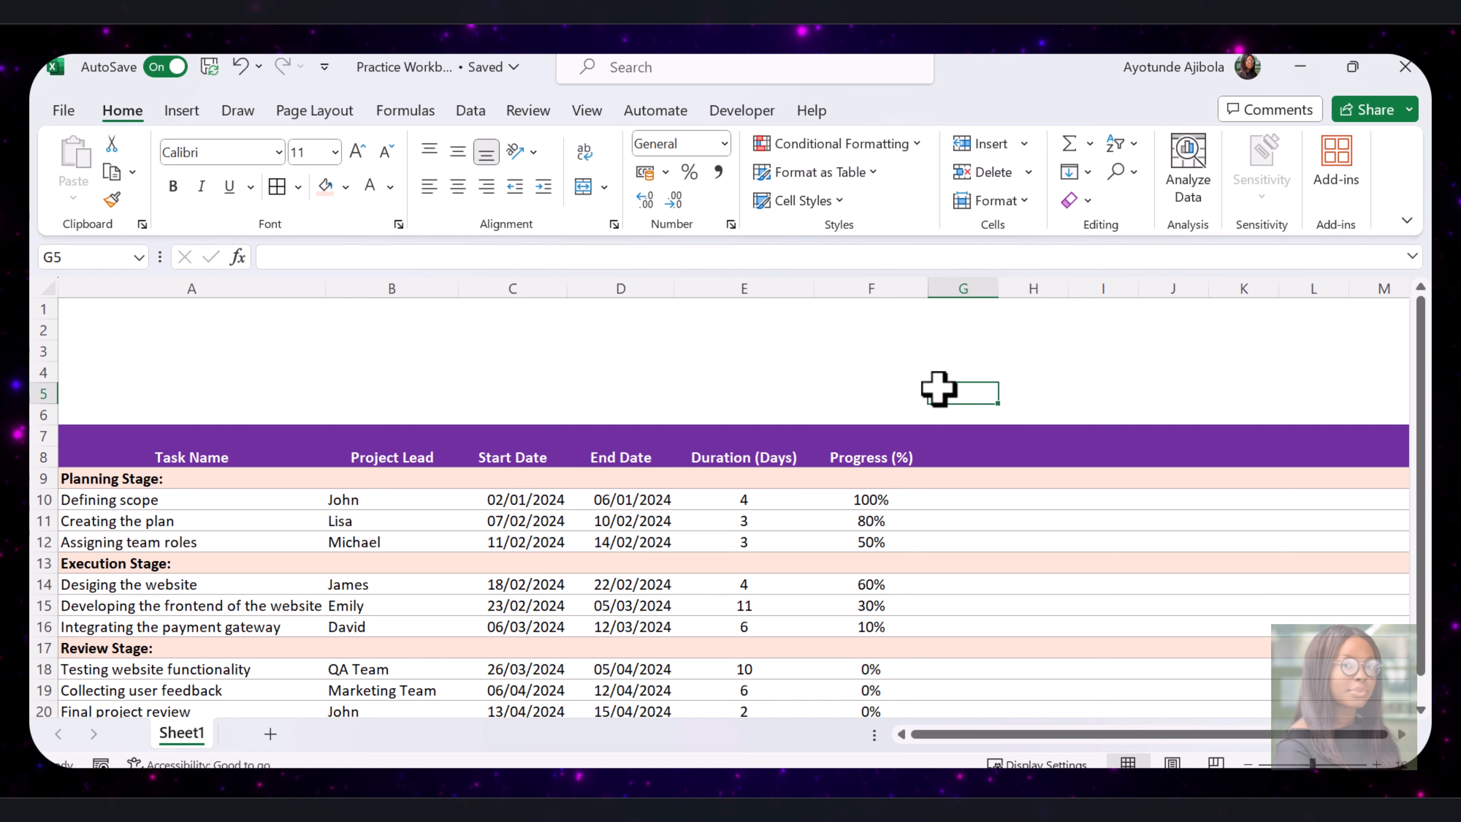
# - Enter the label Project Name: in A1
pyautogui.scroll(-1, 481, 364)
pyautogui.scroll(1, 267, 340)
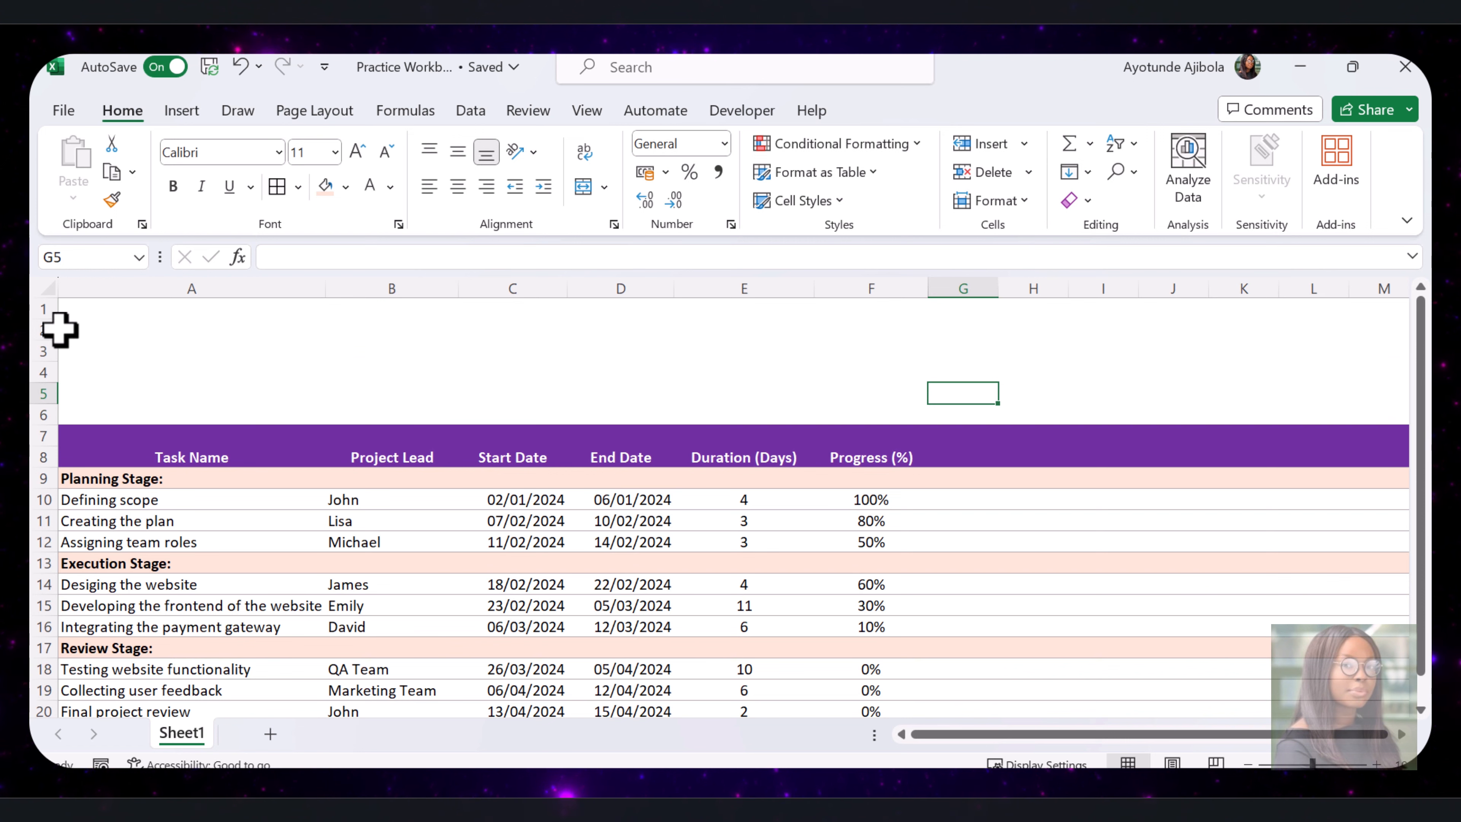
pyautogui.click(83, 319)
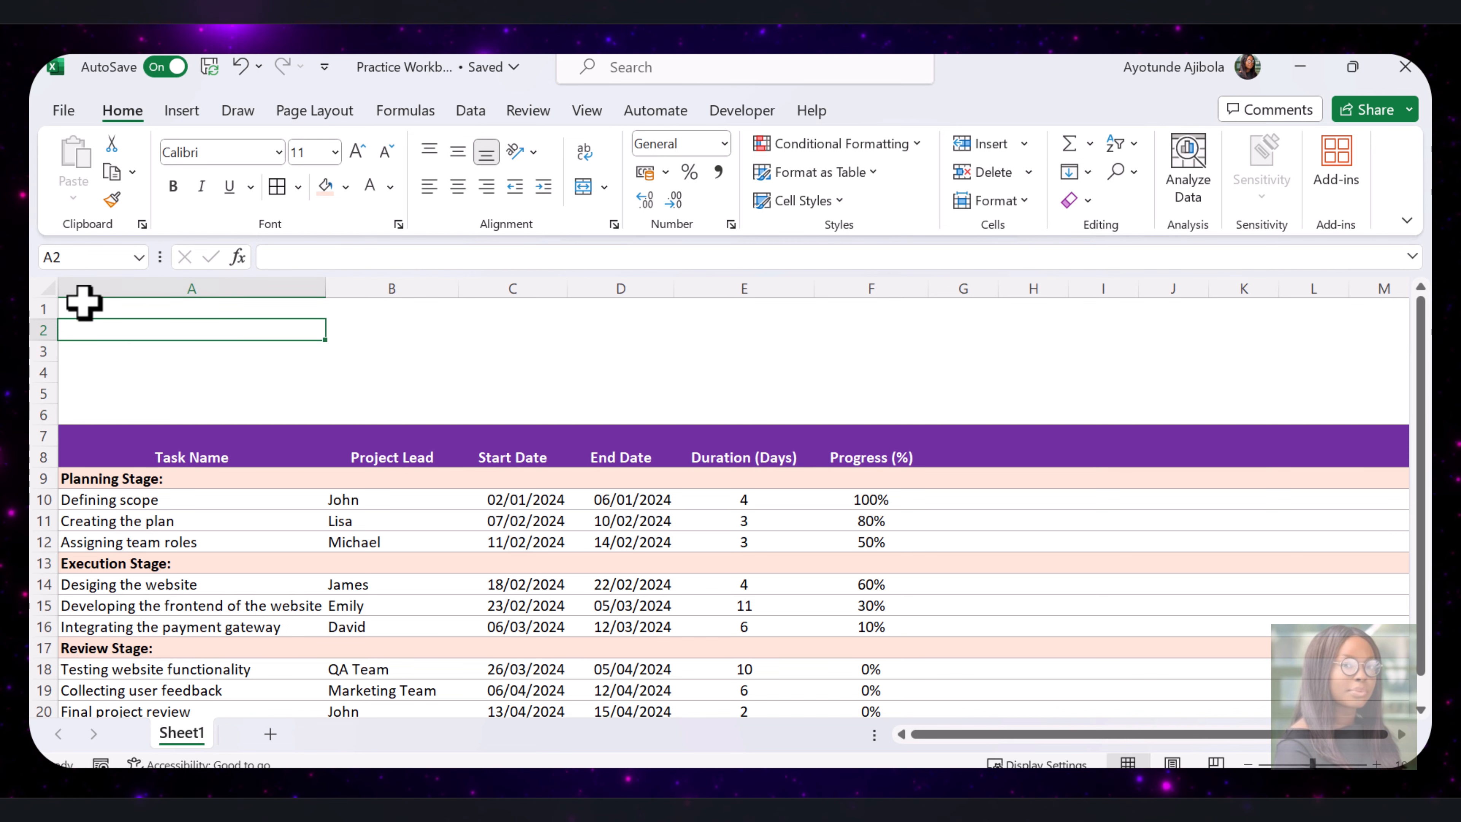
pyautogui.click(140, 307)
pyautogui.write('Project Name:')
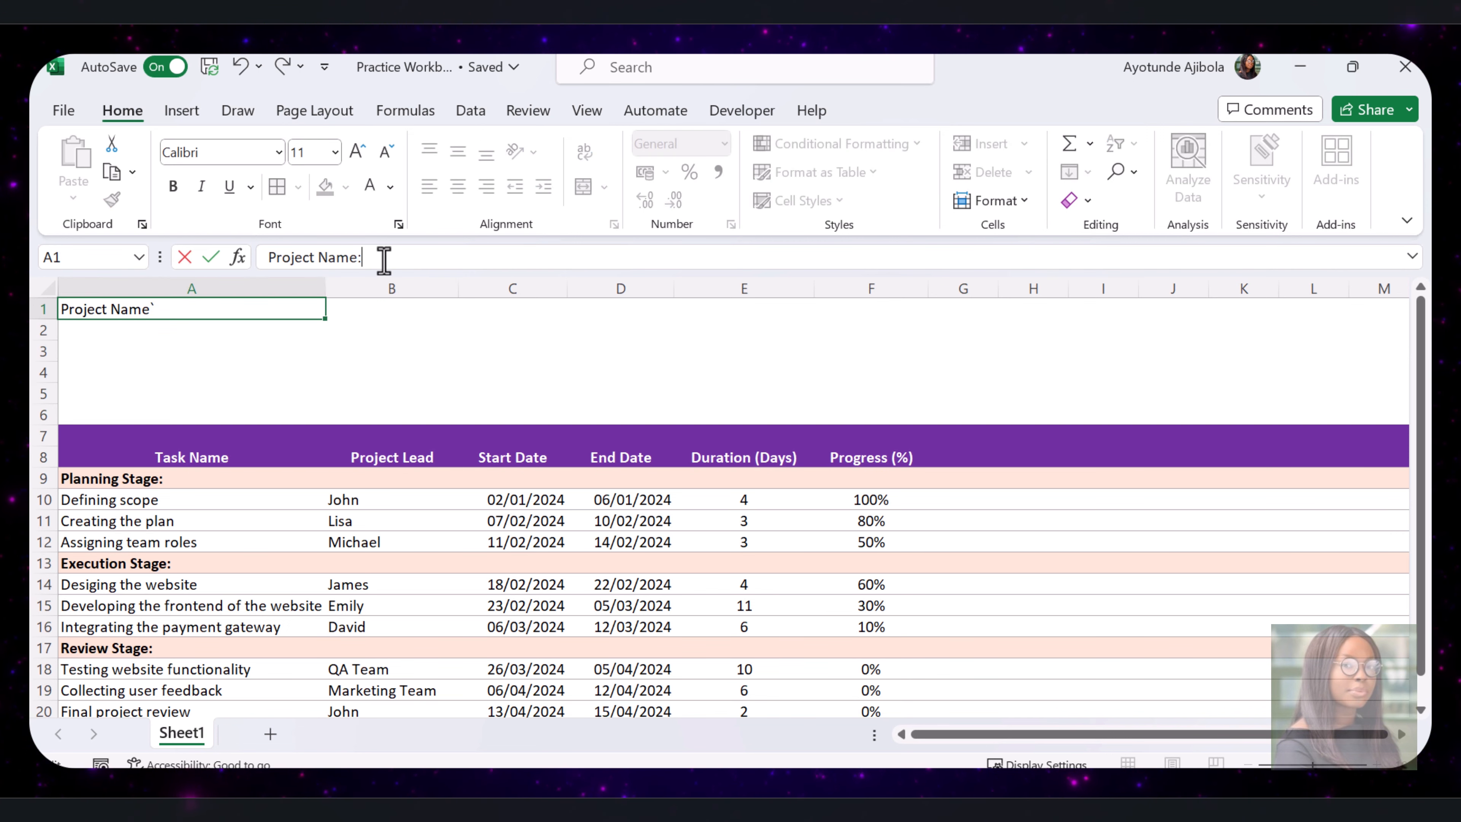
pyautogui.press('Tab')
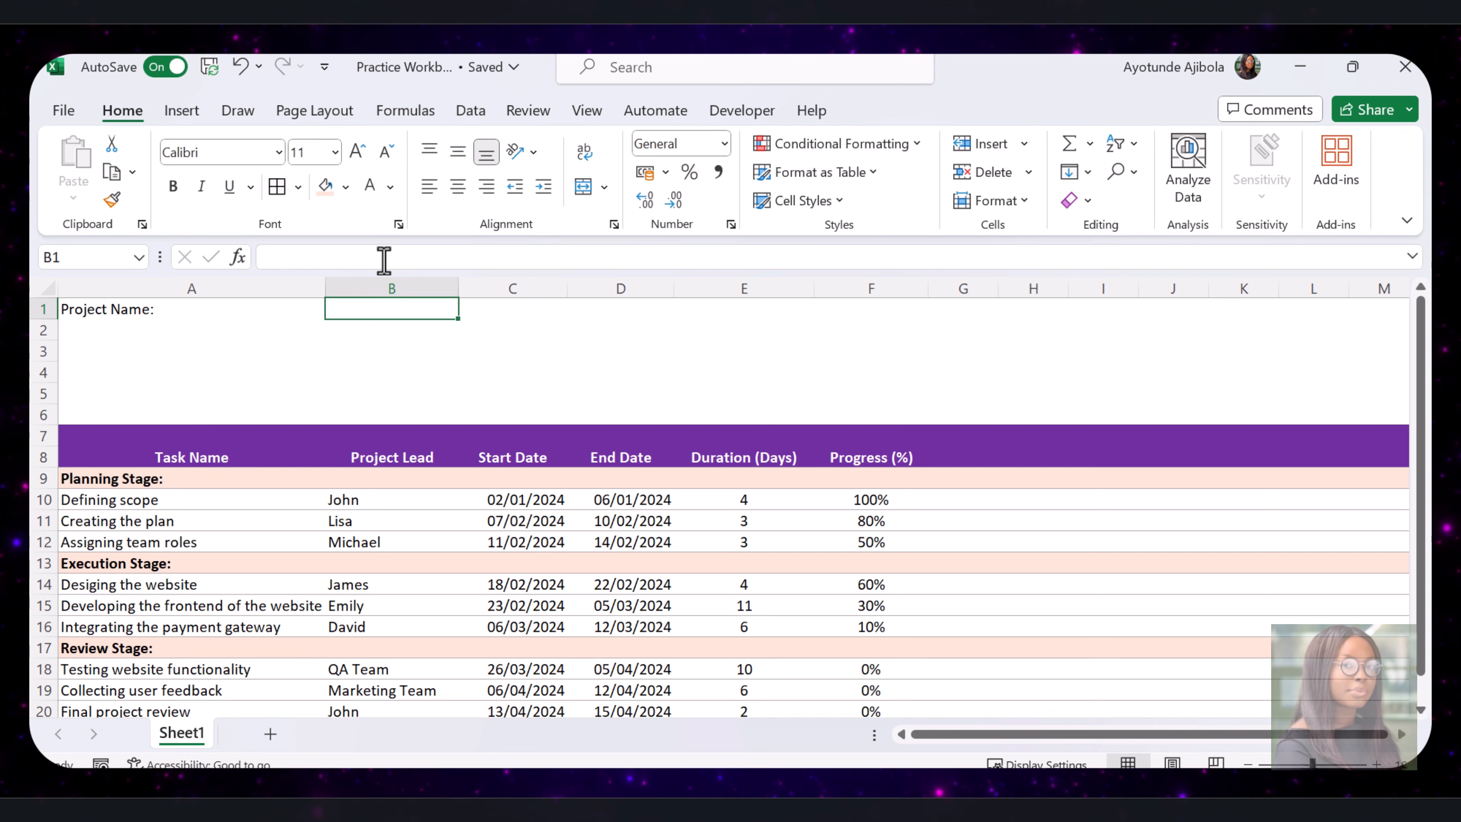
# - Enter the project name Website Redesign in B1 and the label Start Date: in A2
pyautogui.write('Website Redesign')
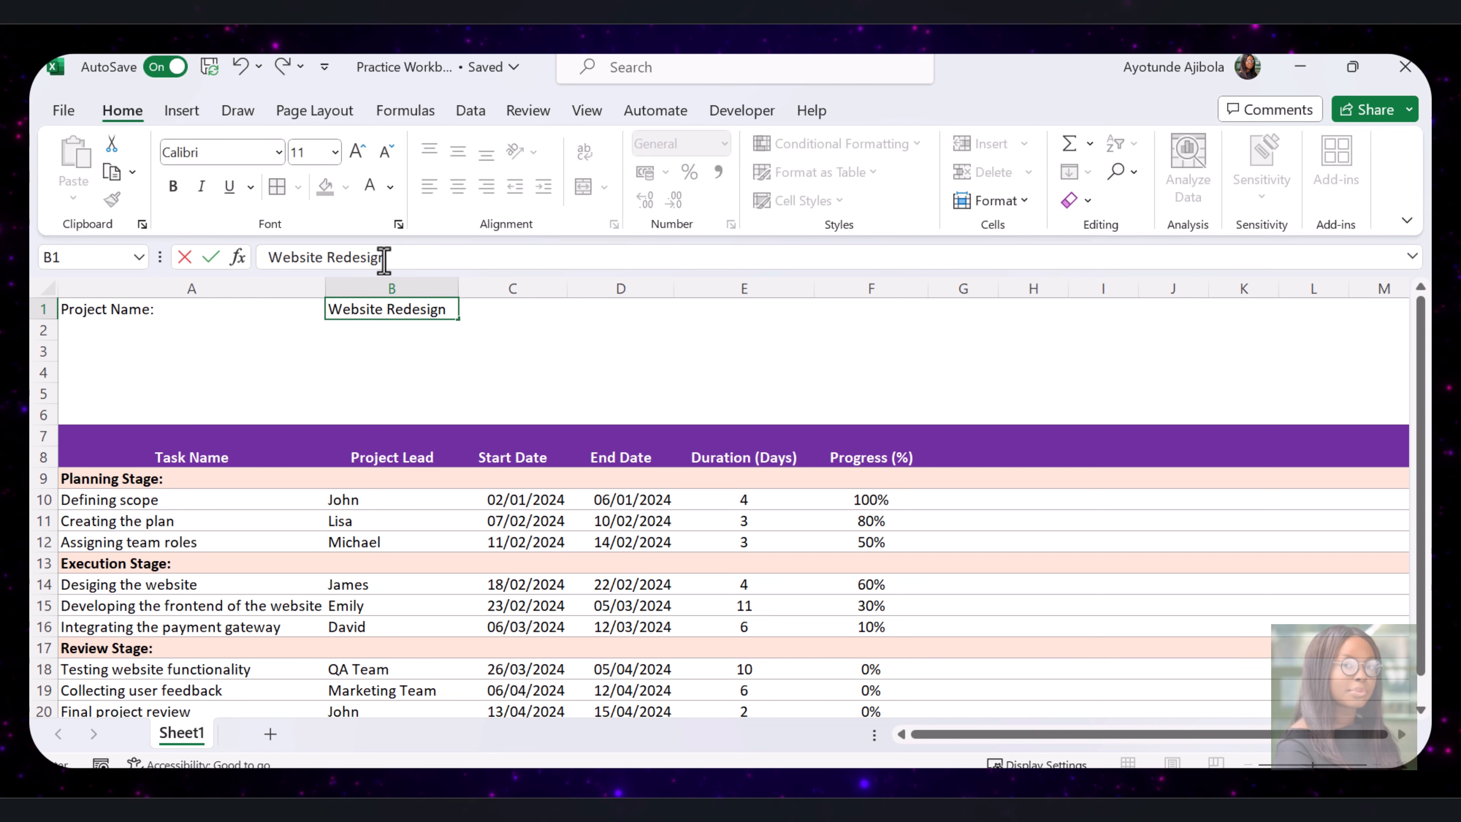
pyautogui.press('Return')
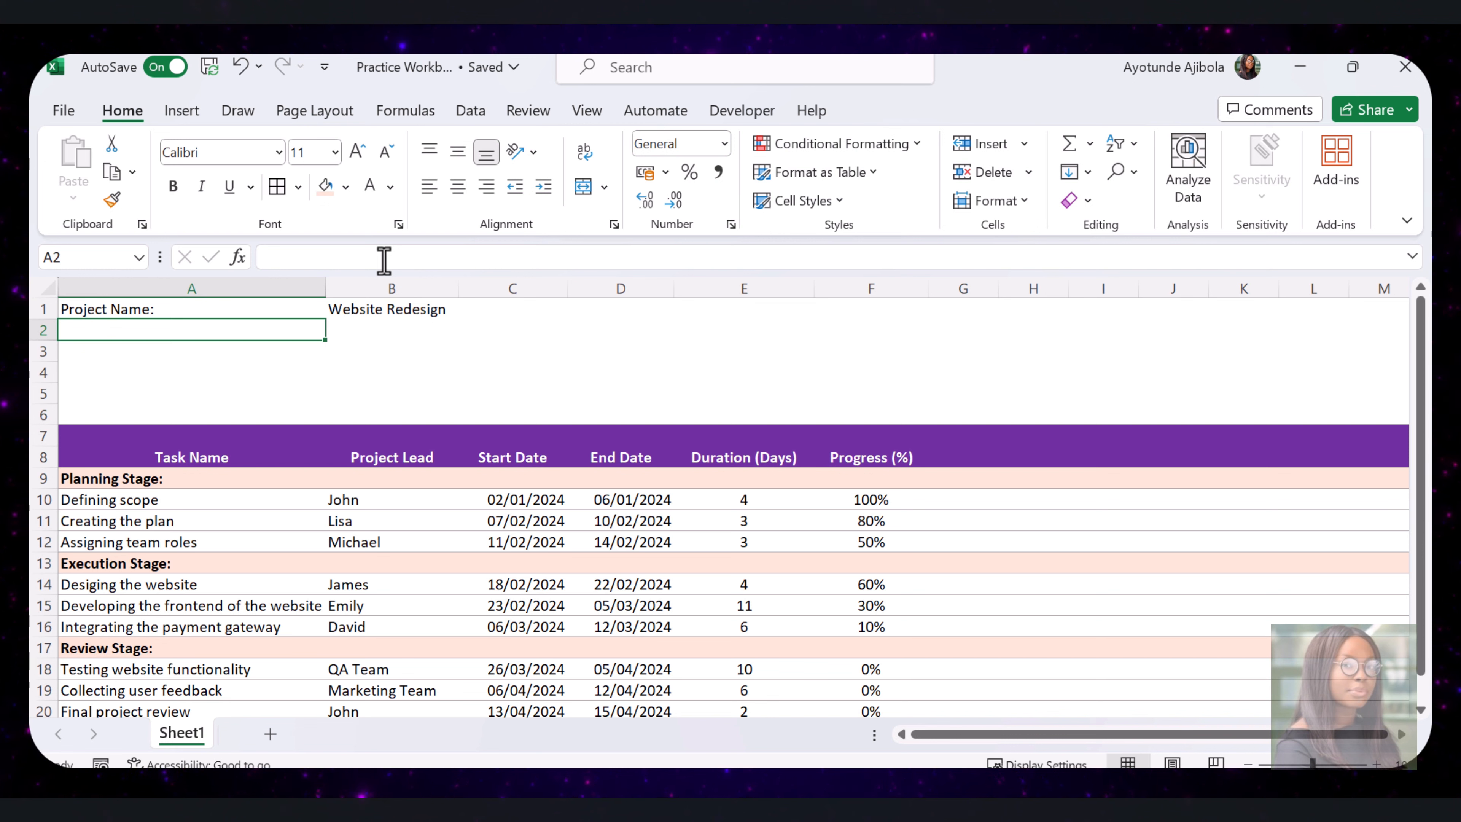
pyautogui.write('Start Date:')
# - Copy the start date of the Defining scope task from C10 into B2
pyautogui.click(512, 498)
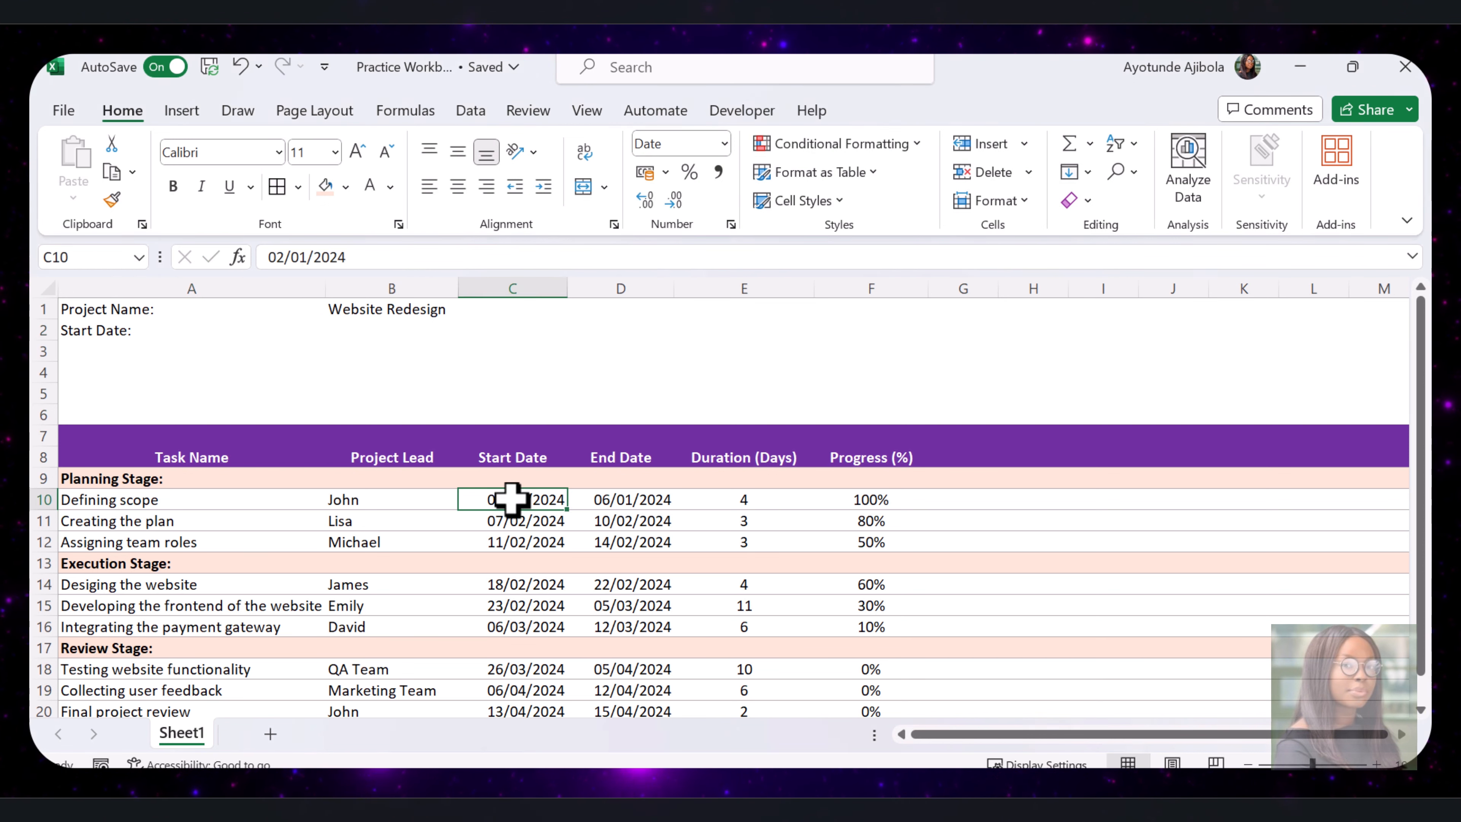
pyautogui.rightClick(512, 498)
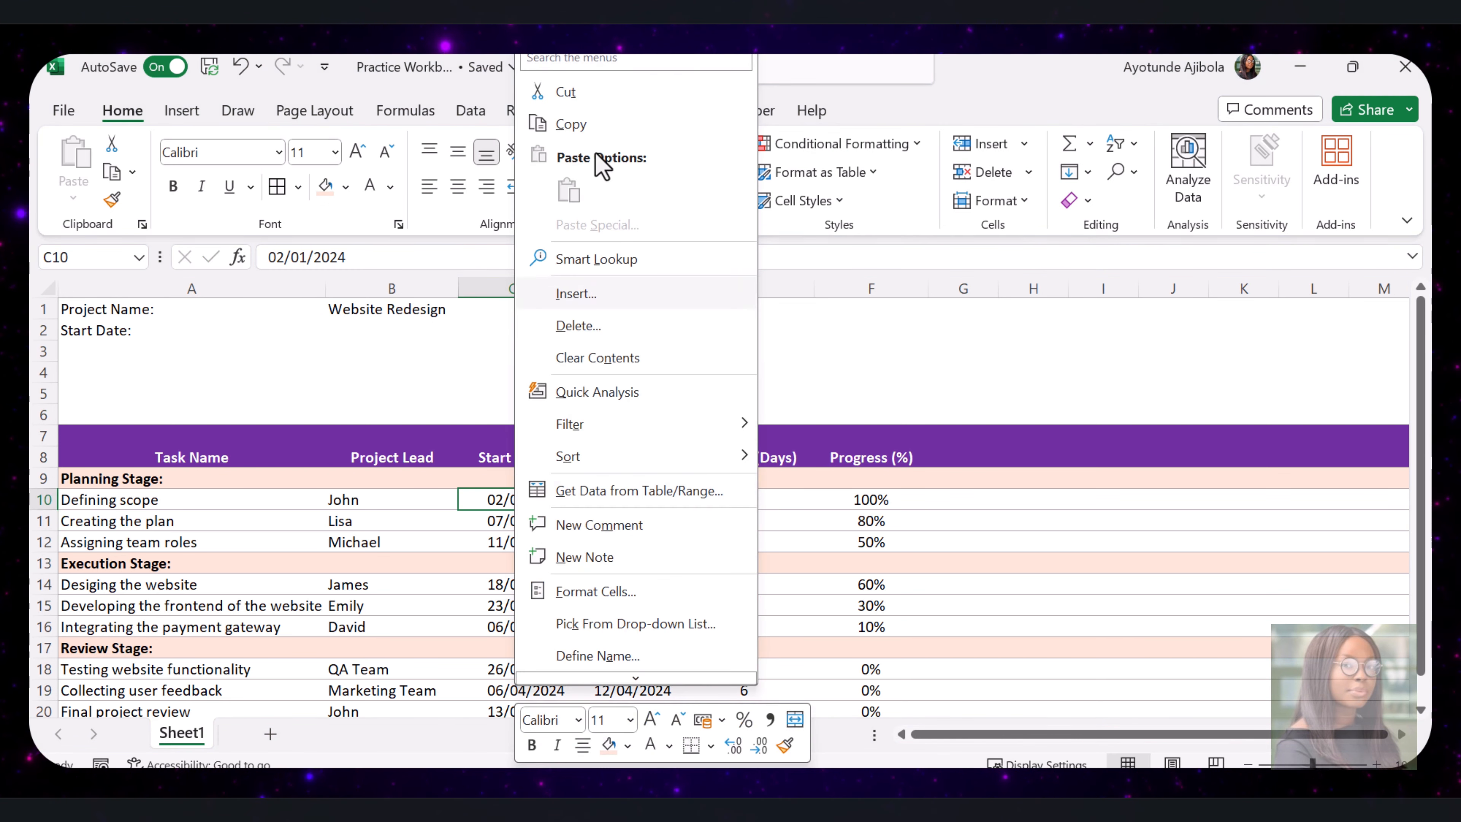
pyautogui.click(601, 124)
pyautogui.click(368, 329)
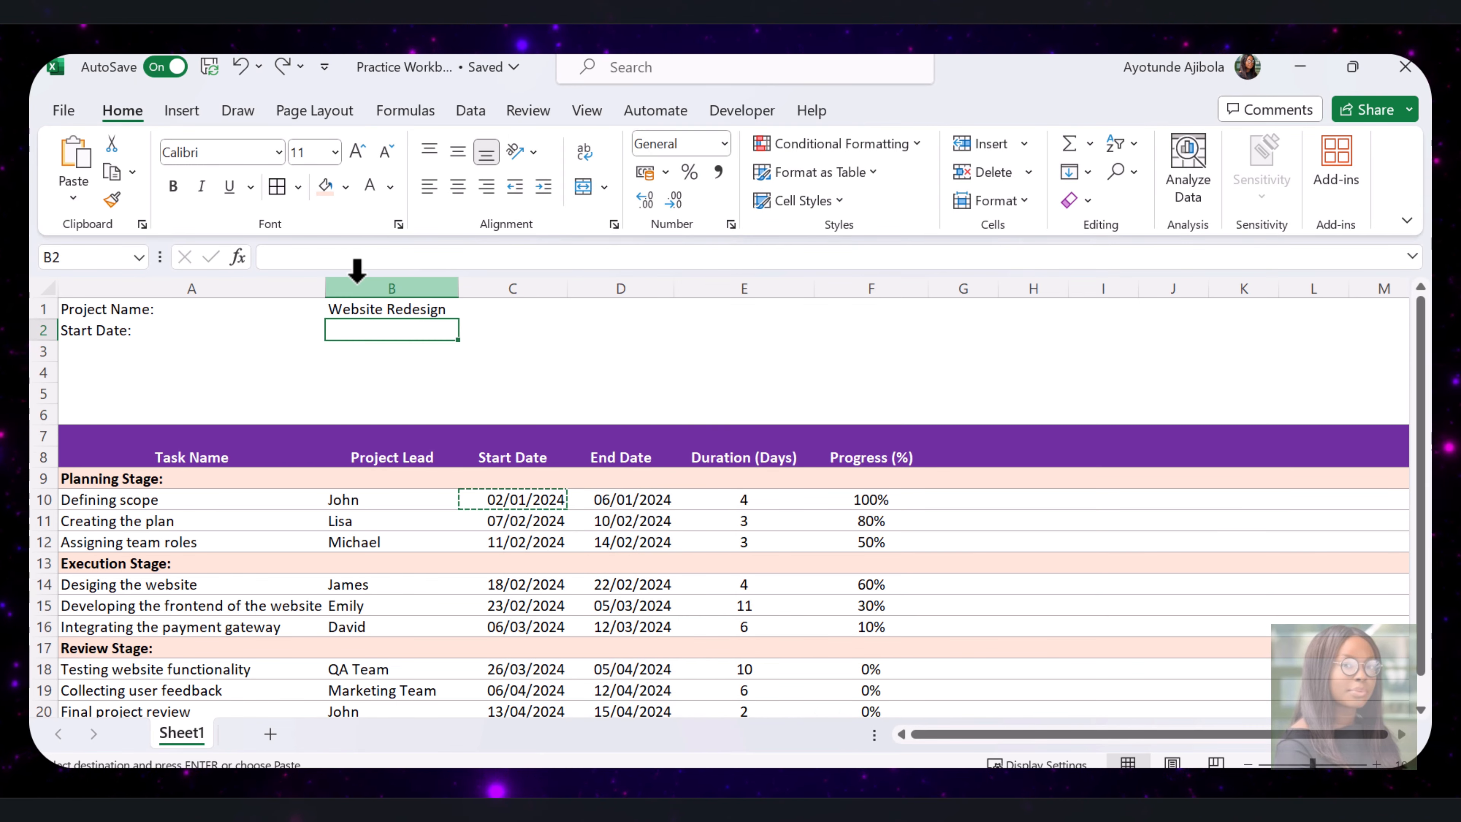
pyautogui.hotkey('ctrl', 'v')
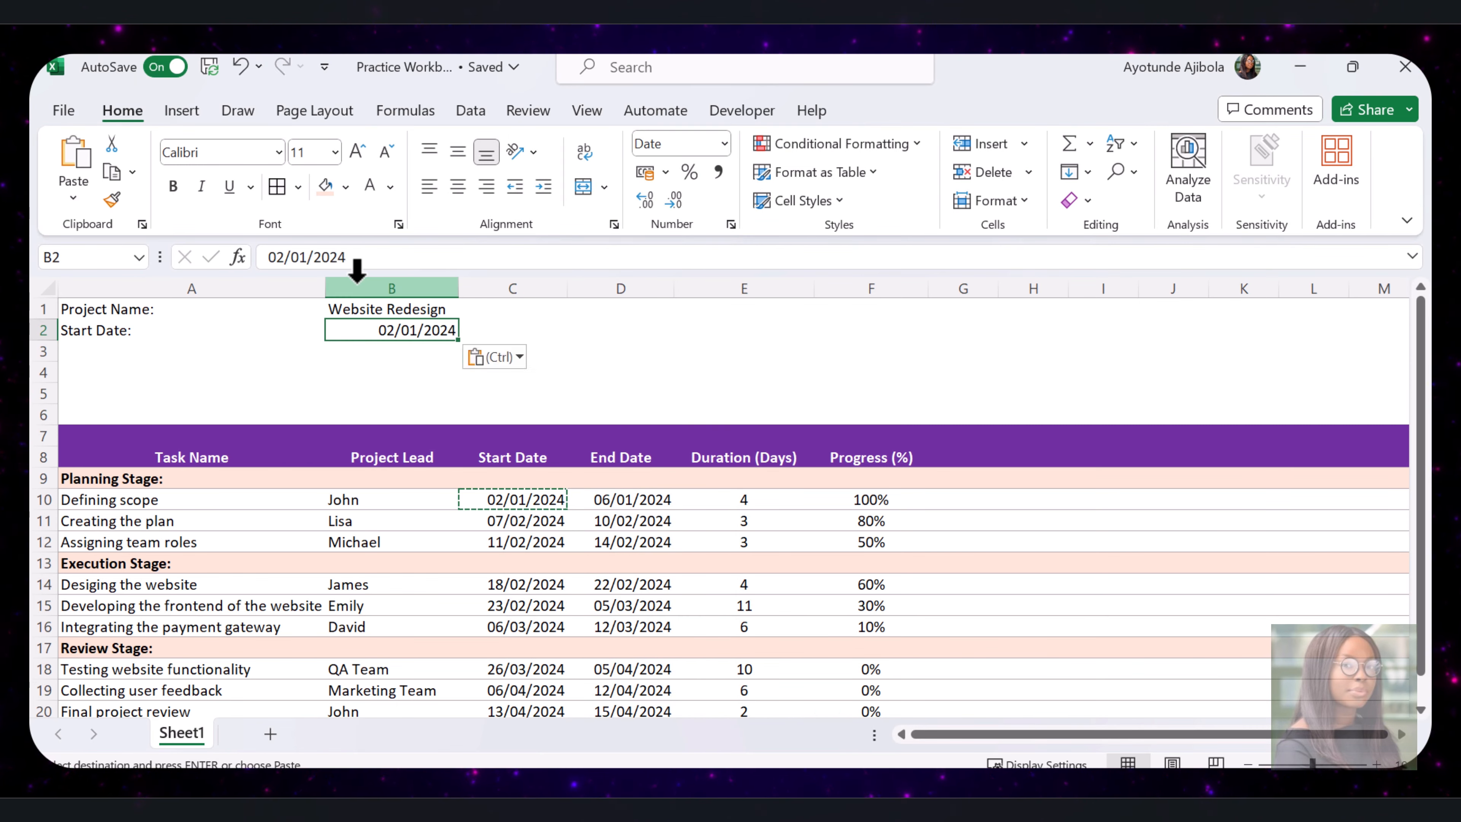
pyautogui.press('Escape')
# - Left-align the project detail cells B1:B5
pyautogui.moveTo(374, 309); pyautogui.dragTo(413, 391)
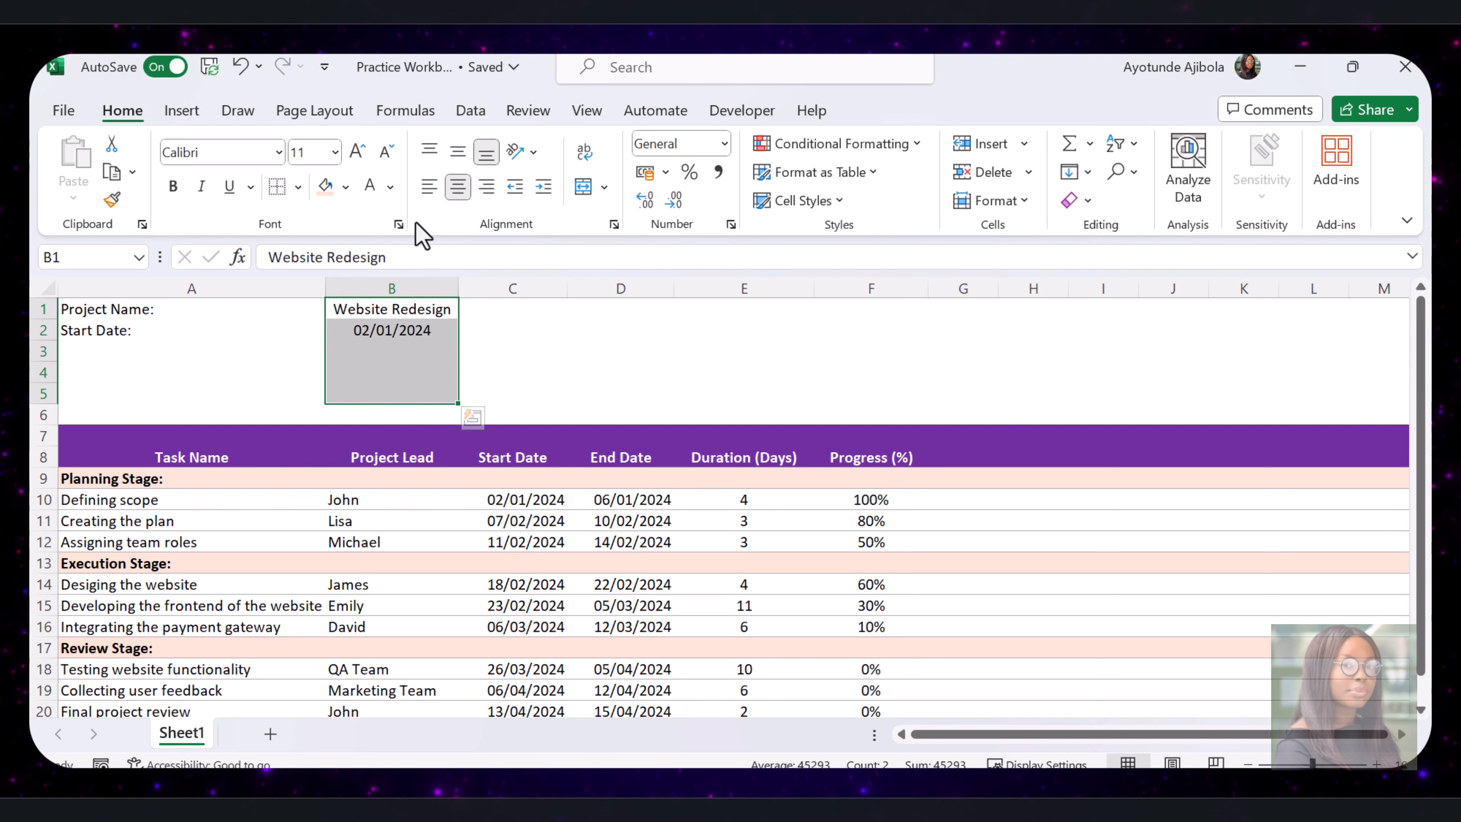
pyautogui.click(428, 186)
pyautogui.click(426, 328)
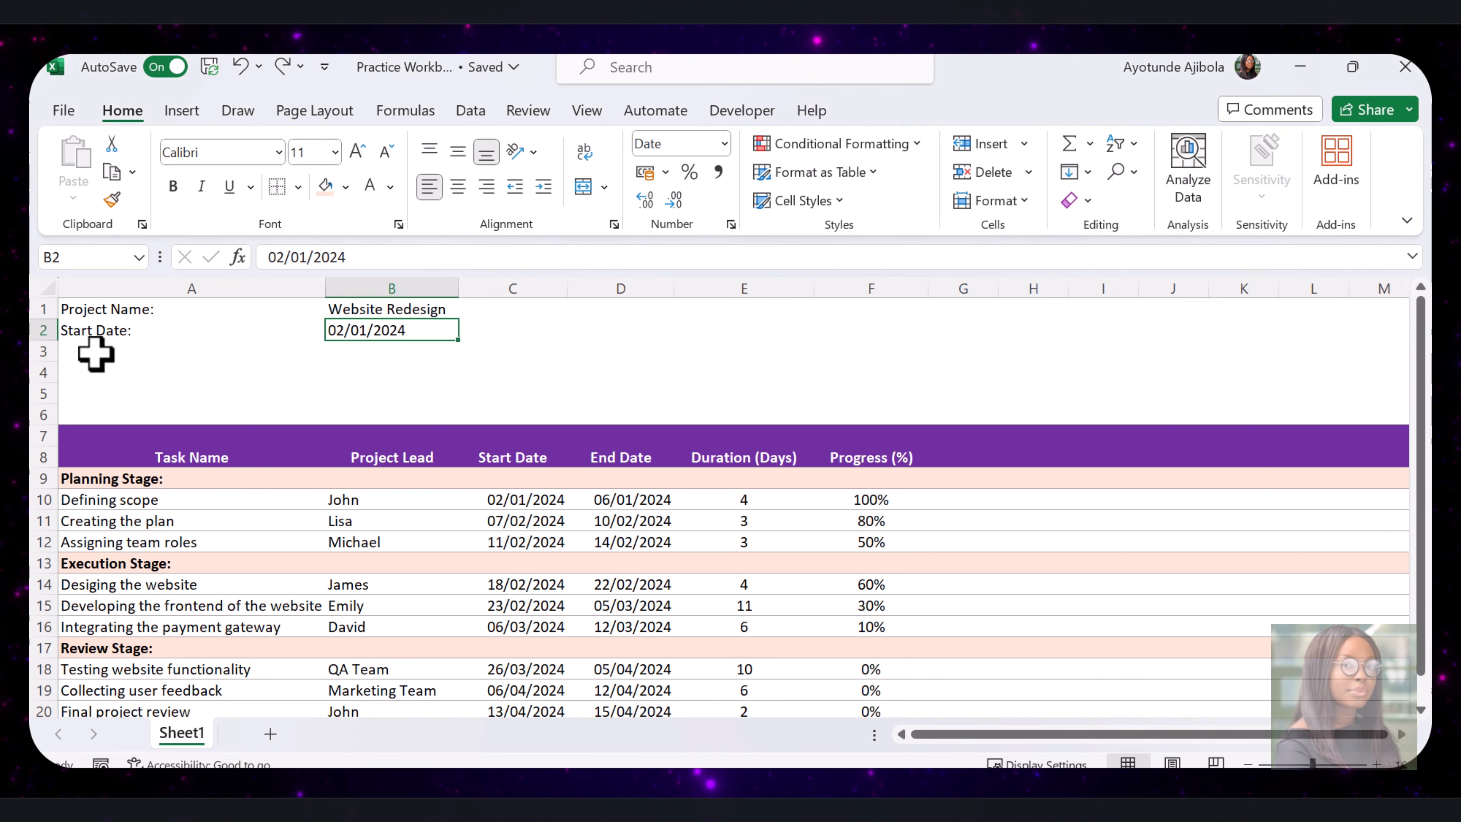
# - Enter the label Current Date in A3 and the formula =TODAY() in B3
pyautogui.click(98, 350)
pyautogui.write('Current Date')
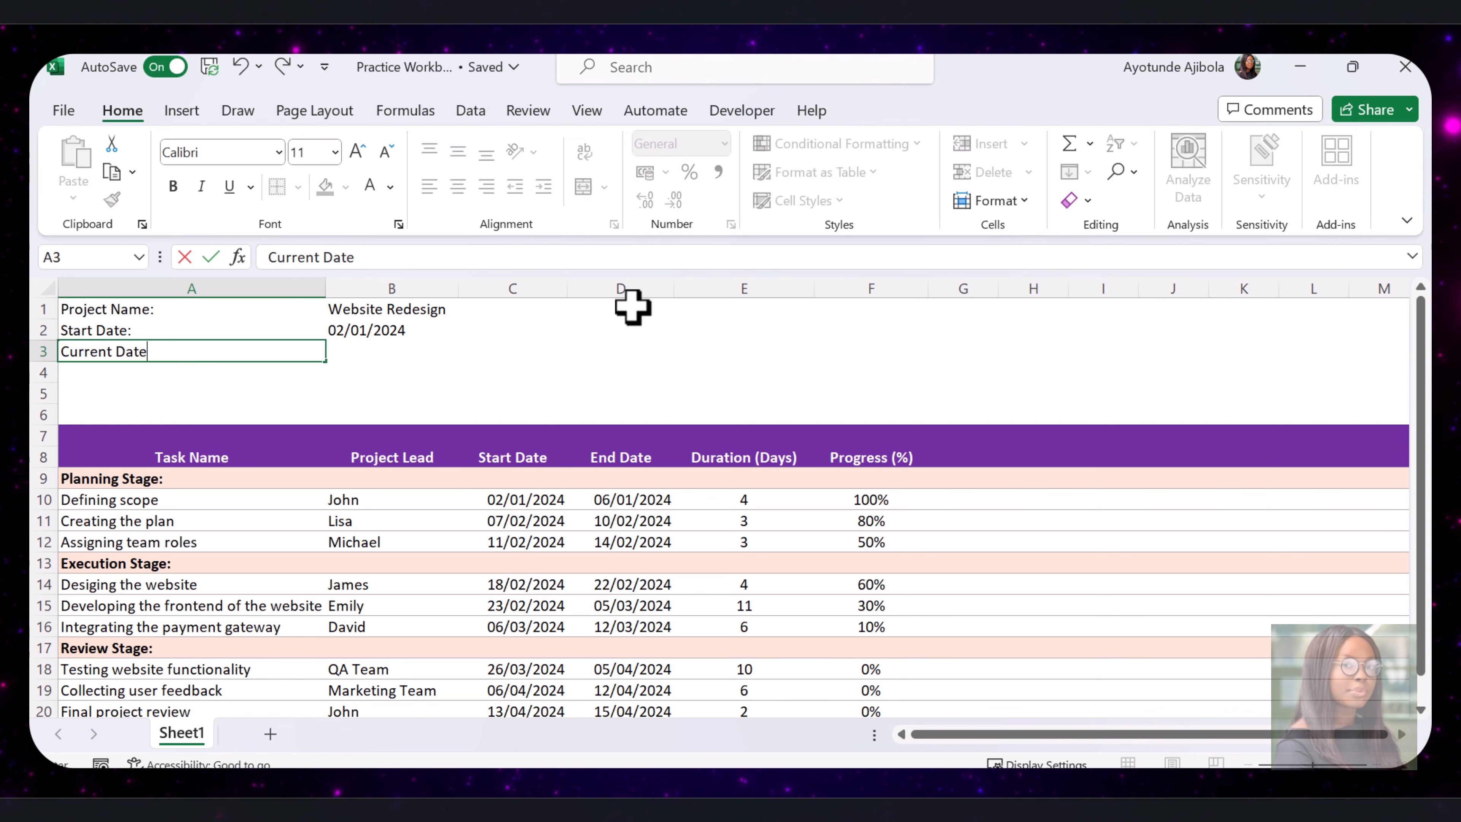
pyautogui.press('Tab')
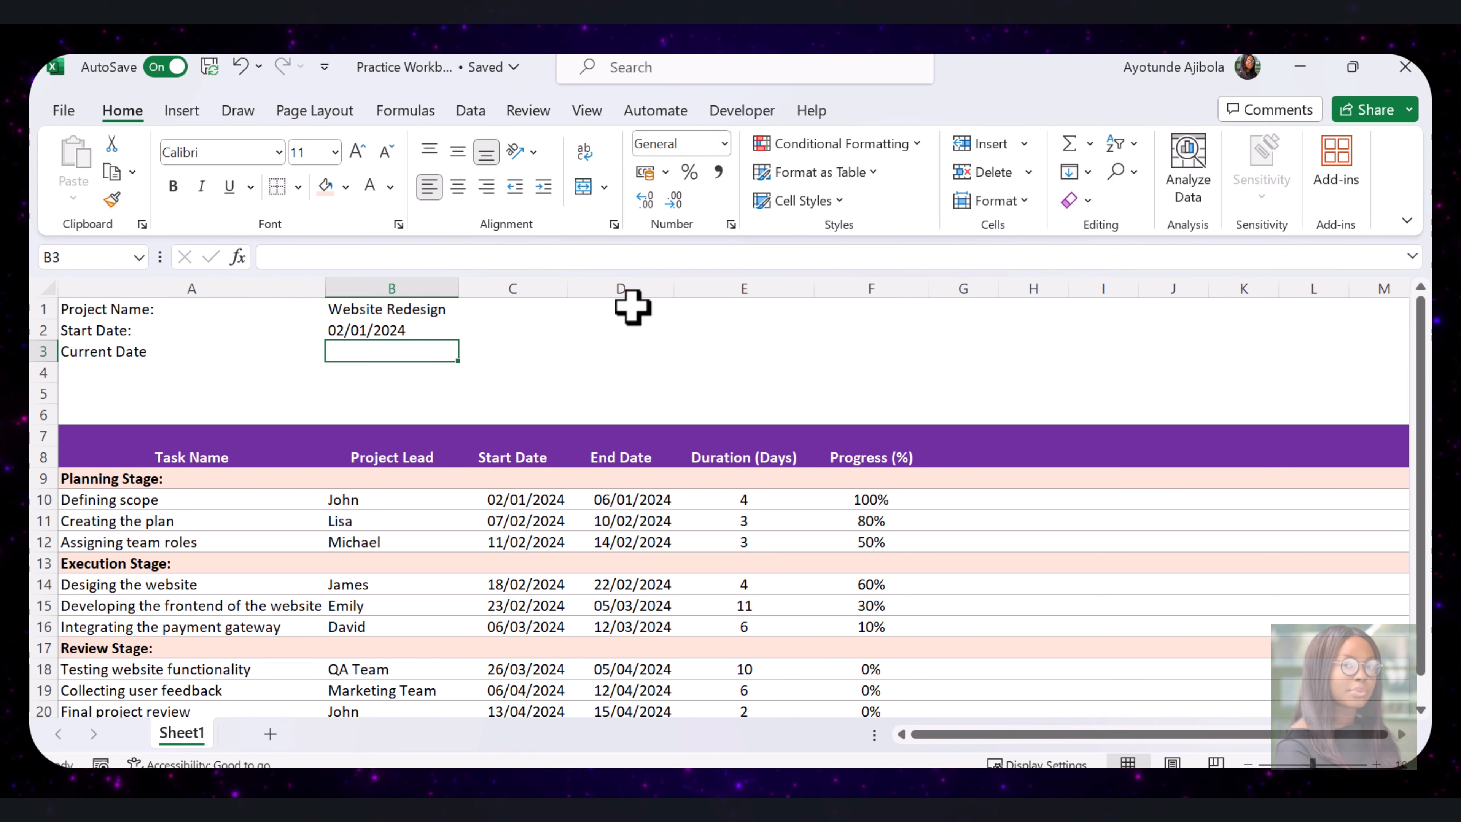
pyautogui.write('=')
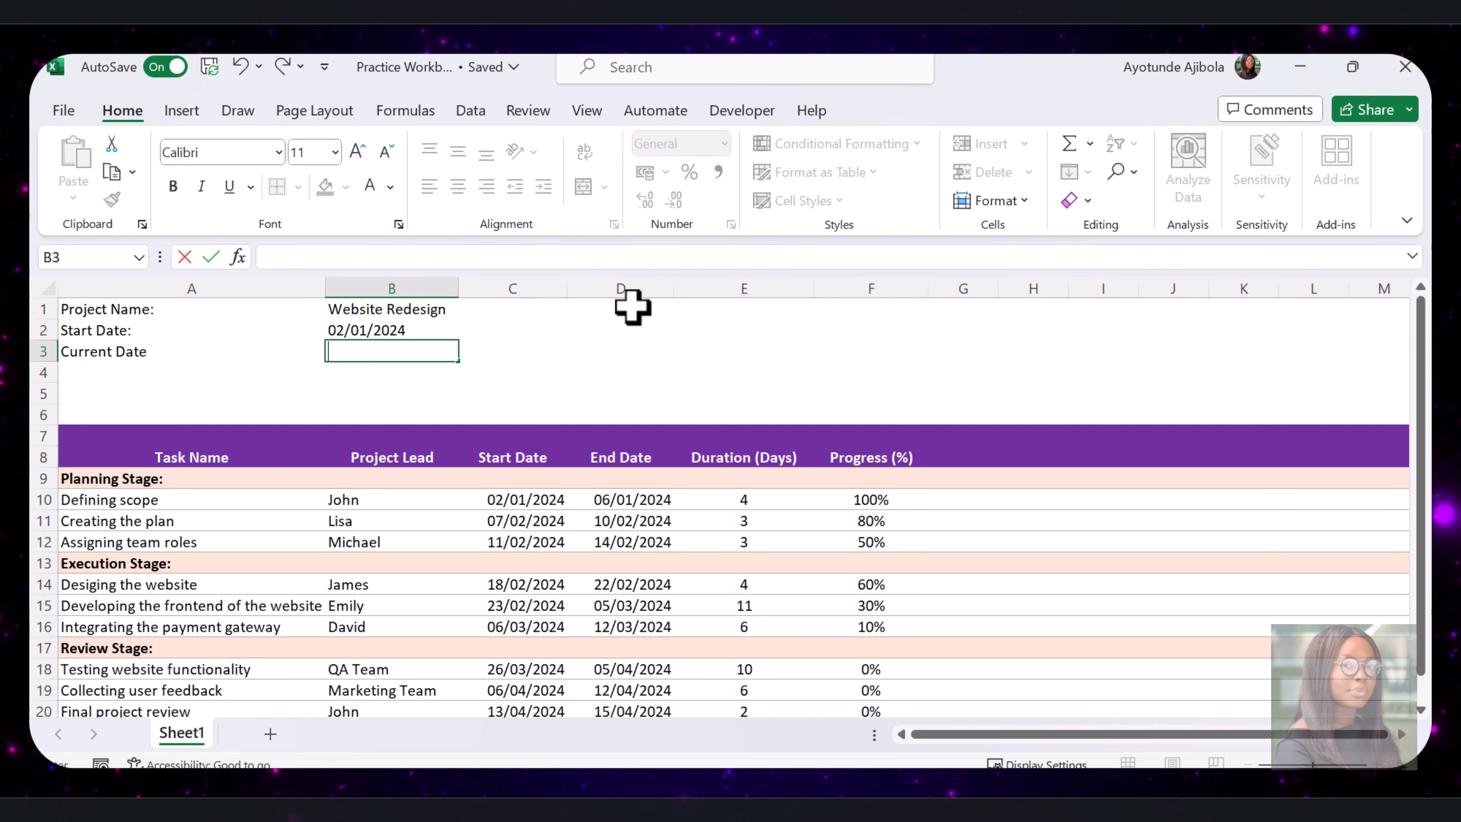
pyautogui.write('today')
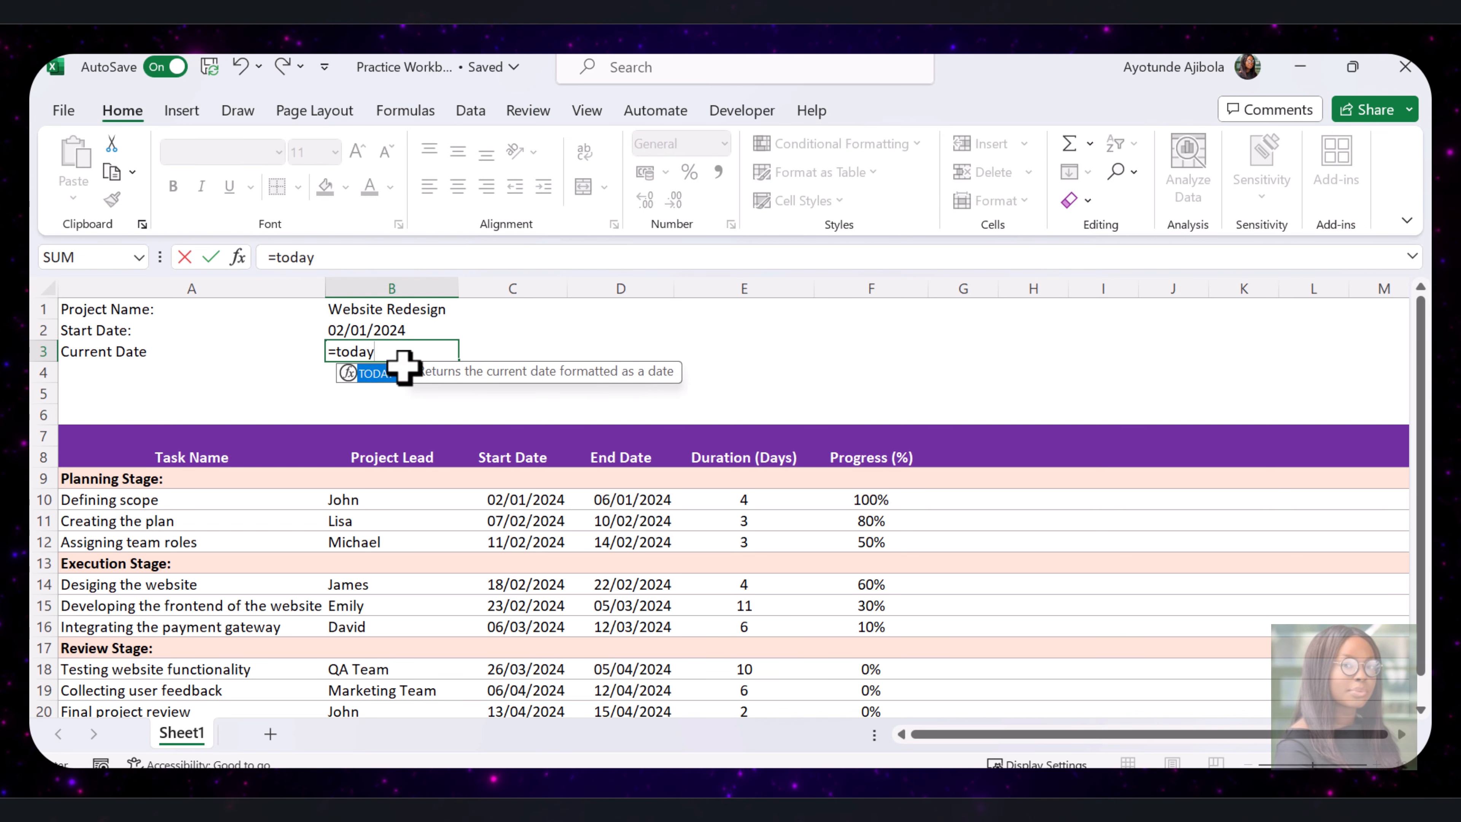
pyautogui.doubleClick(383, 373)
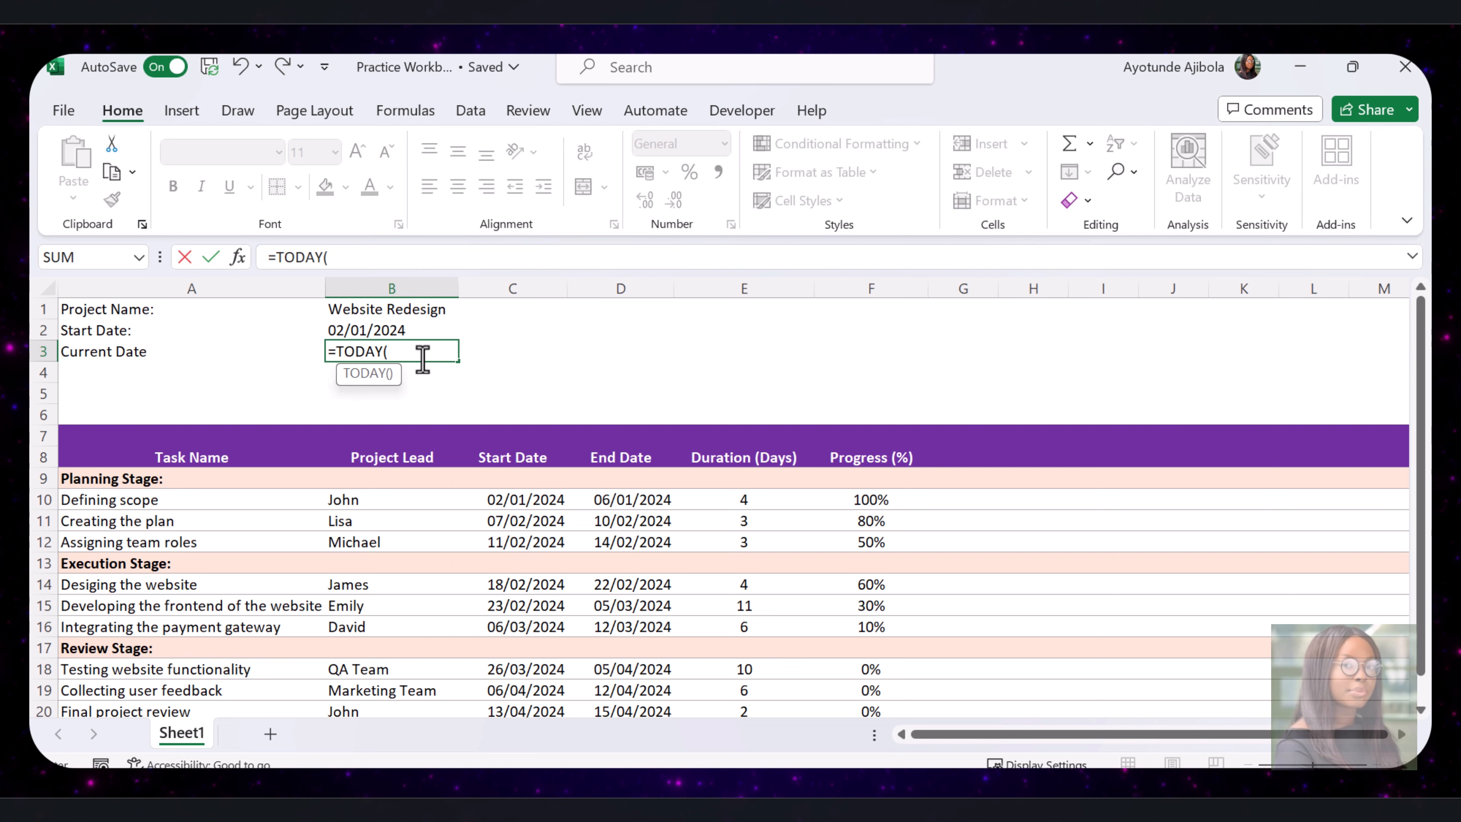
pyautogui.press('Return')
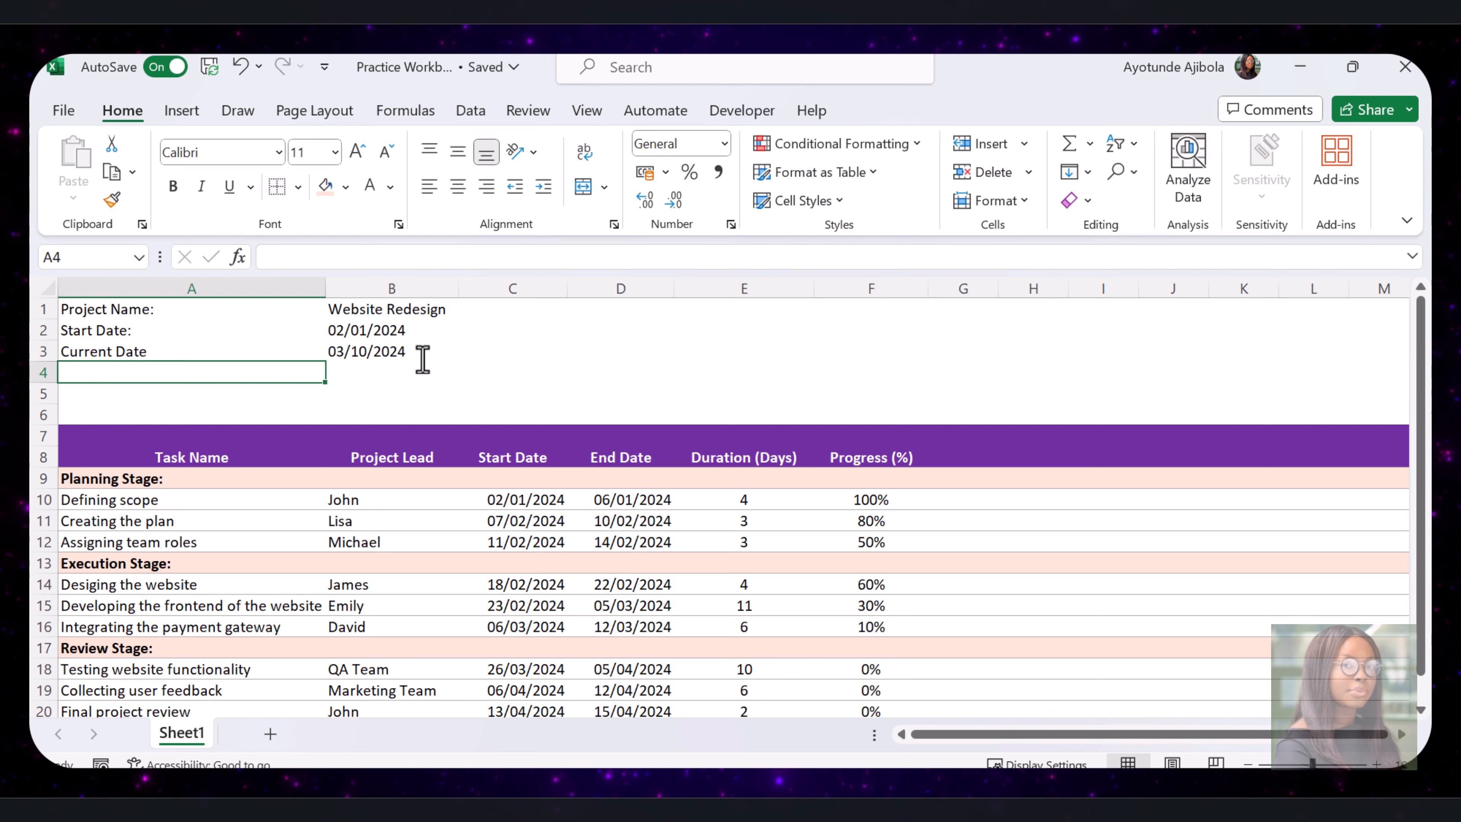
# - Enter the label Weeks in Progress: in A4 and the formula =TODAY()-B2 in B4
pyautogui.write('Weeks in Progress:')
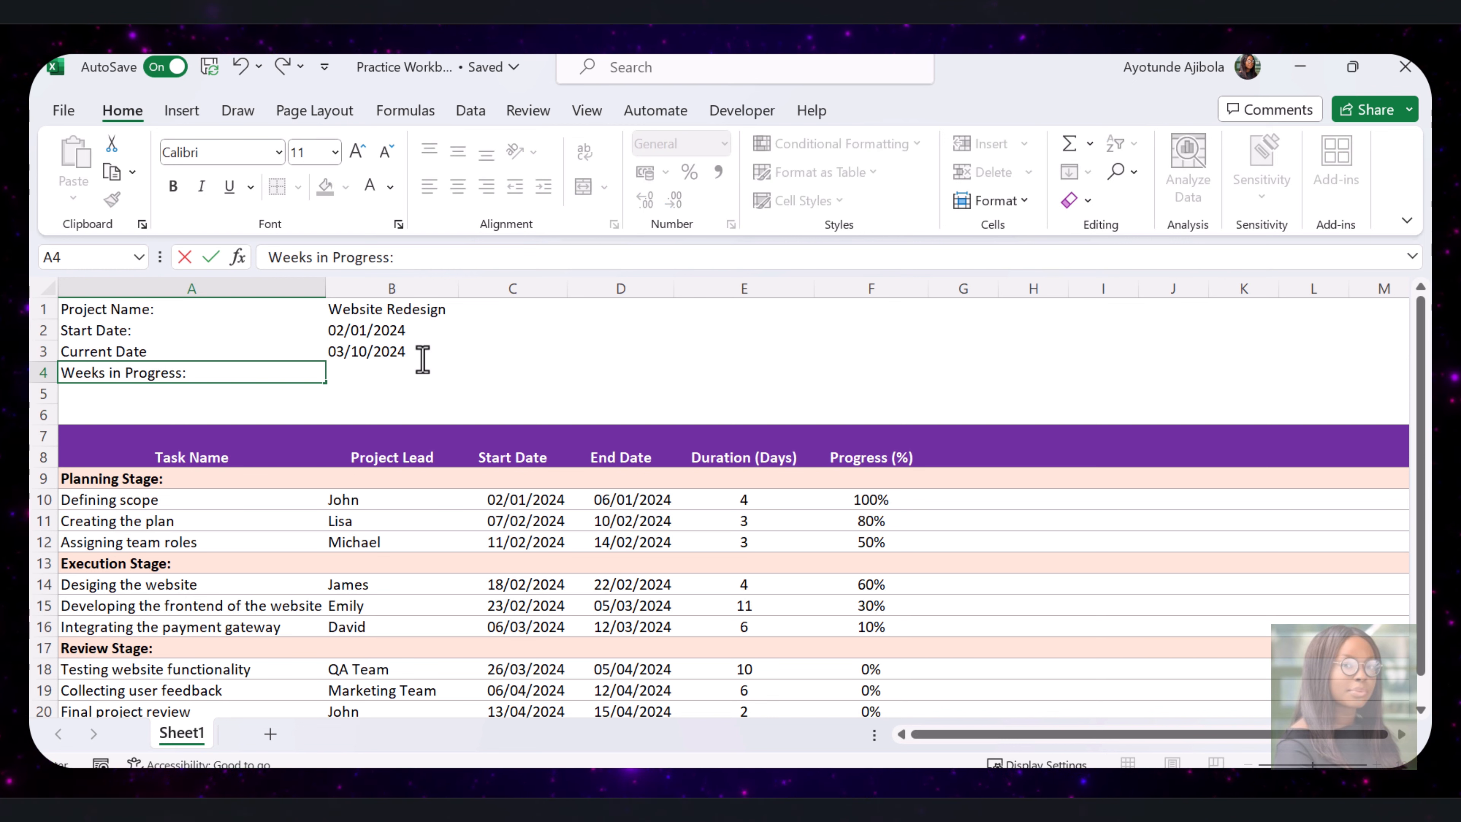
pyautogui.press('Tab')
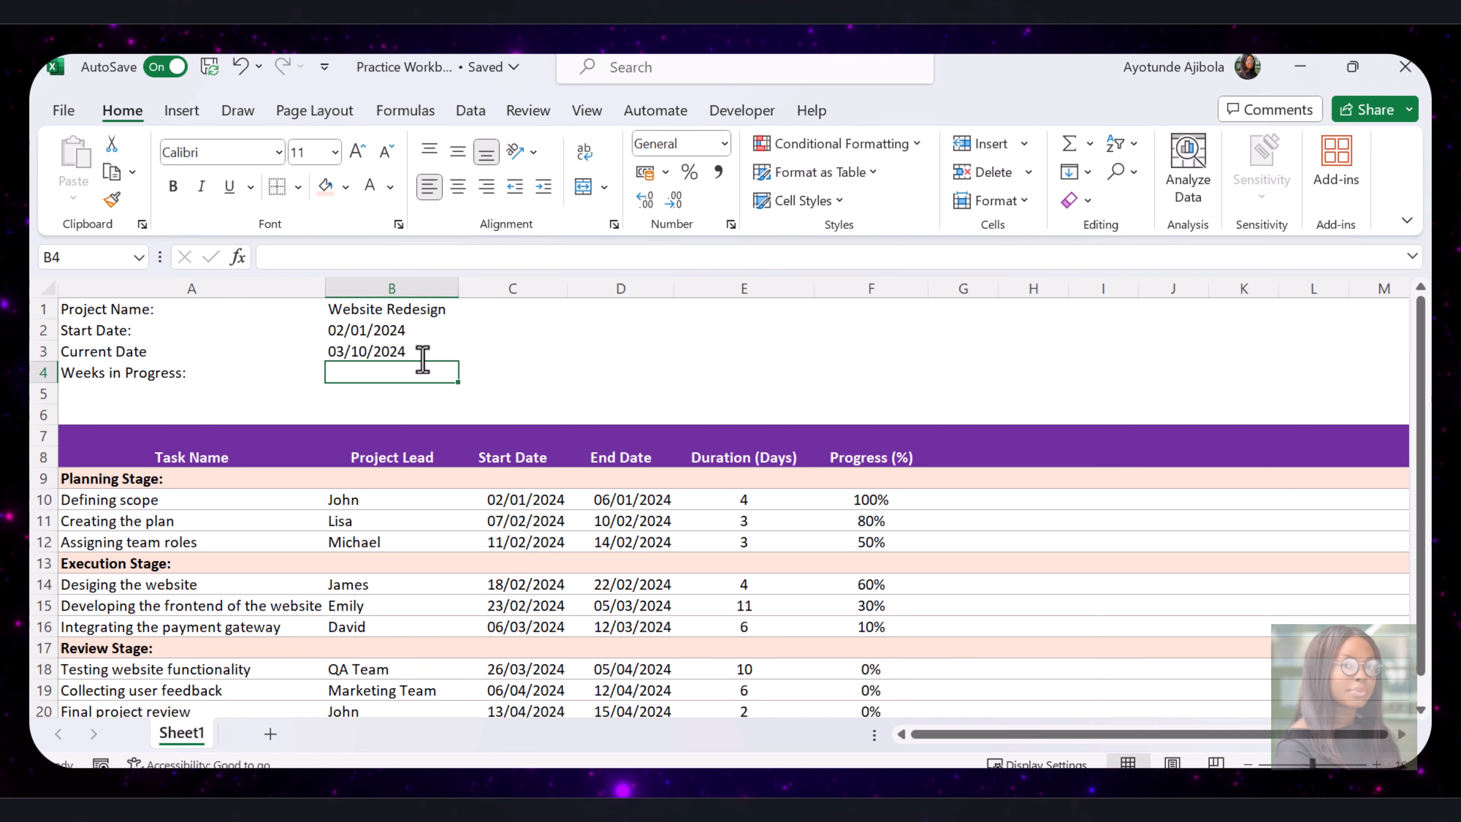
pyautogui.write('=TODAY')
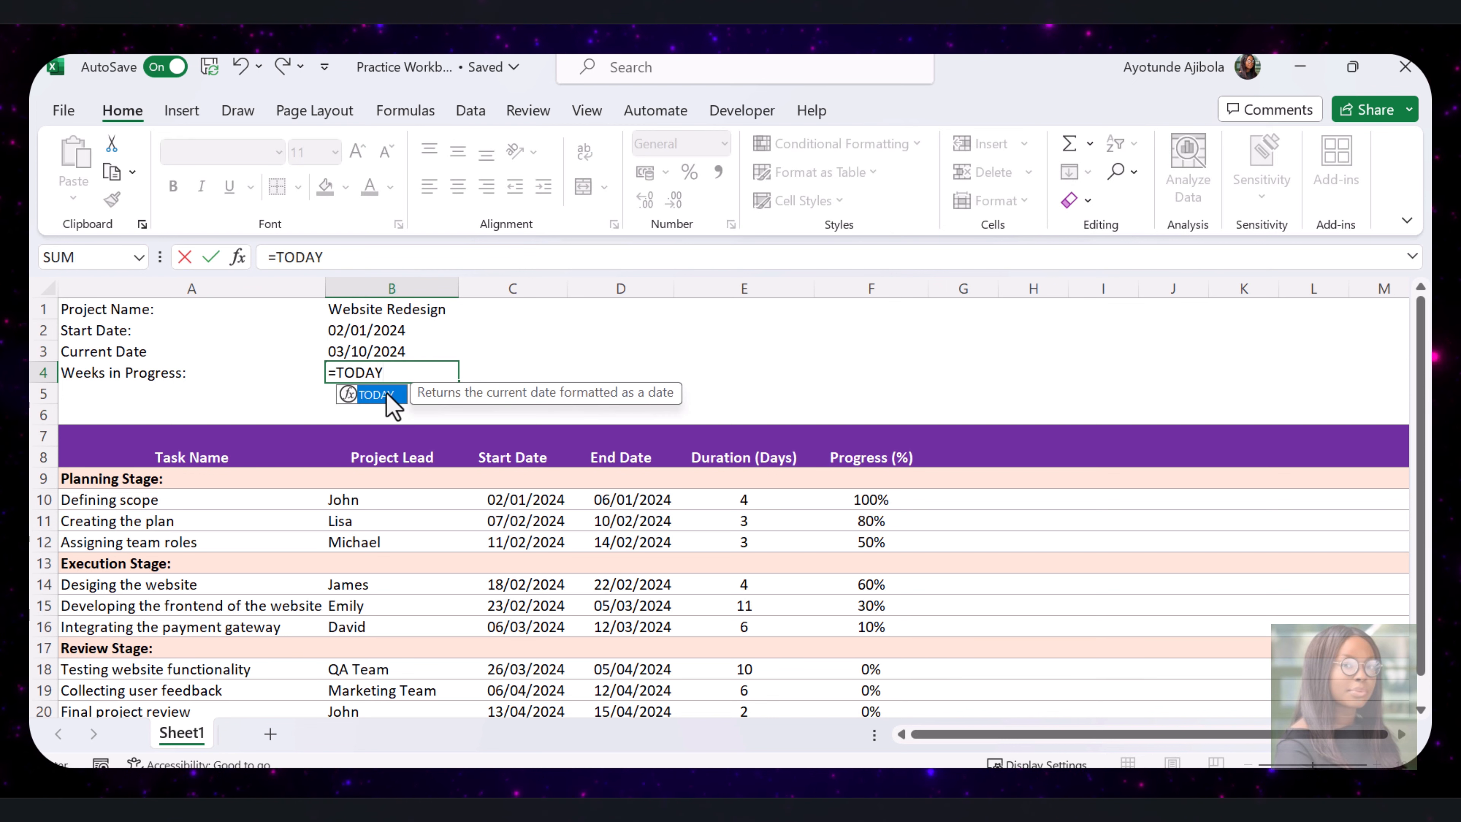
pyautogui.doubleClick(374, 395)
pyautogui.write(')-')
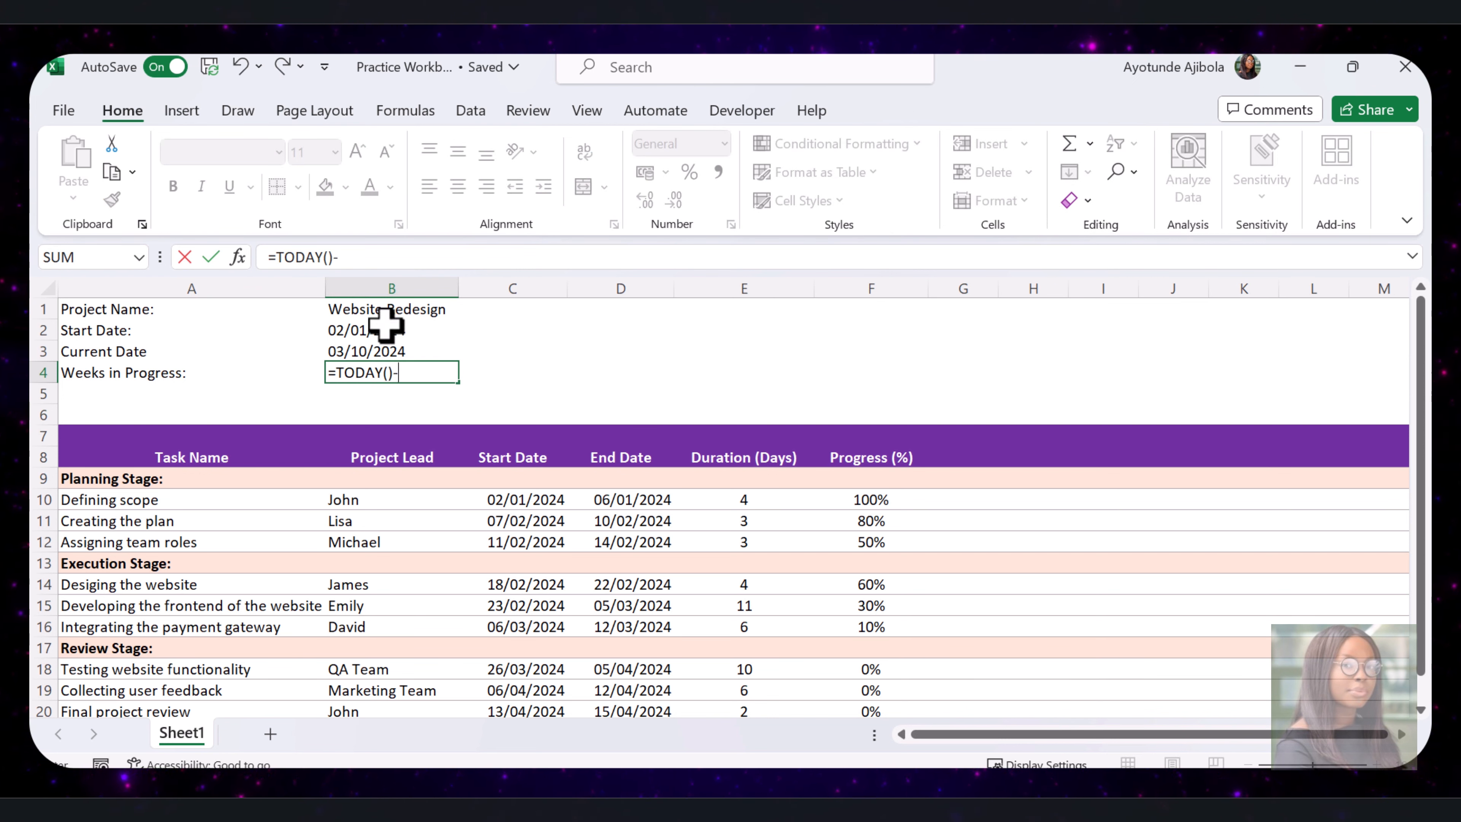
pyautogui.click(385, 325)
pyautogui.press('Return')
# - Set the number format of the Weeks in Progress value in B4 to General
pyautogui.click(431, 371)
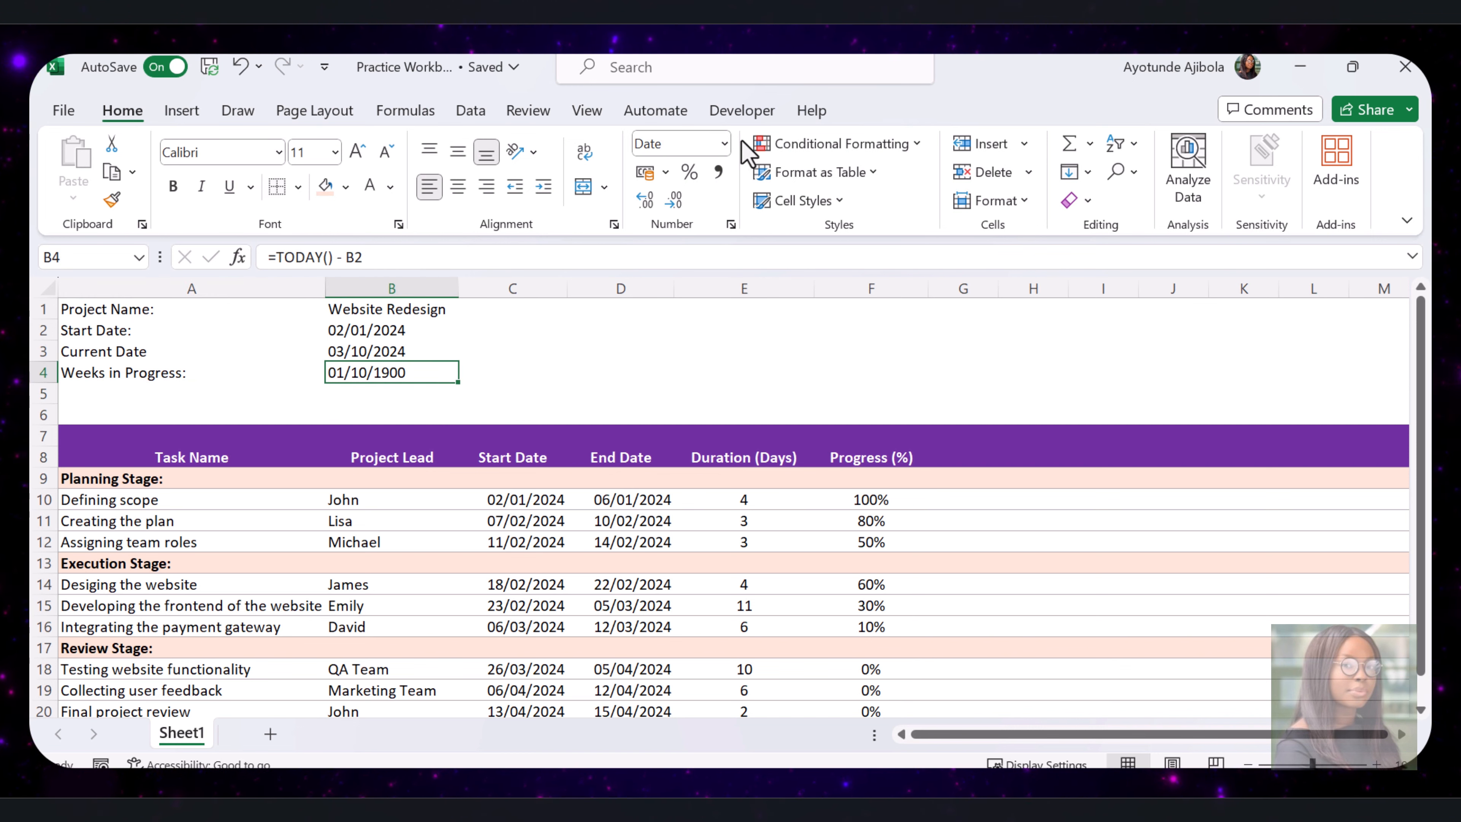
pyautogui.click(723, 151)
pyautogui.click(713, 196)
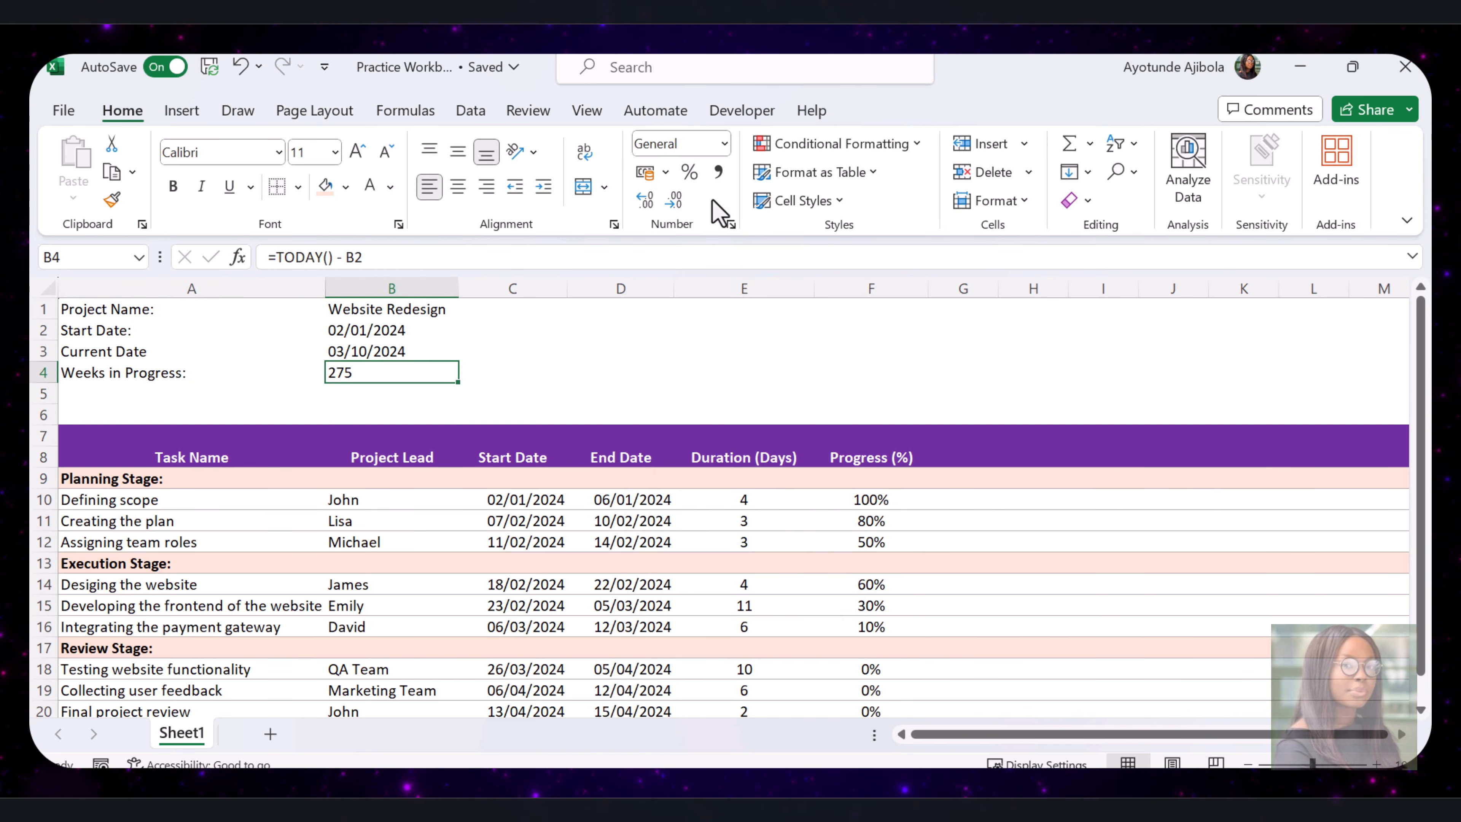
pyautogui.click(612, 350)
# - Change the Weeks in Progress formula in B4 to =ROUNDUP((TODAY() - B2) / 7, 0)
pyautogui.click(394, 372)
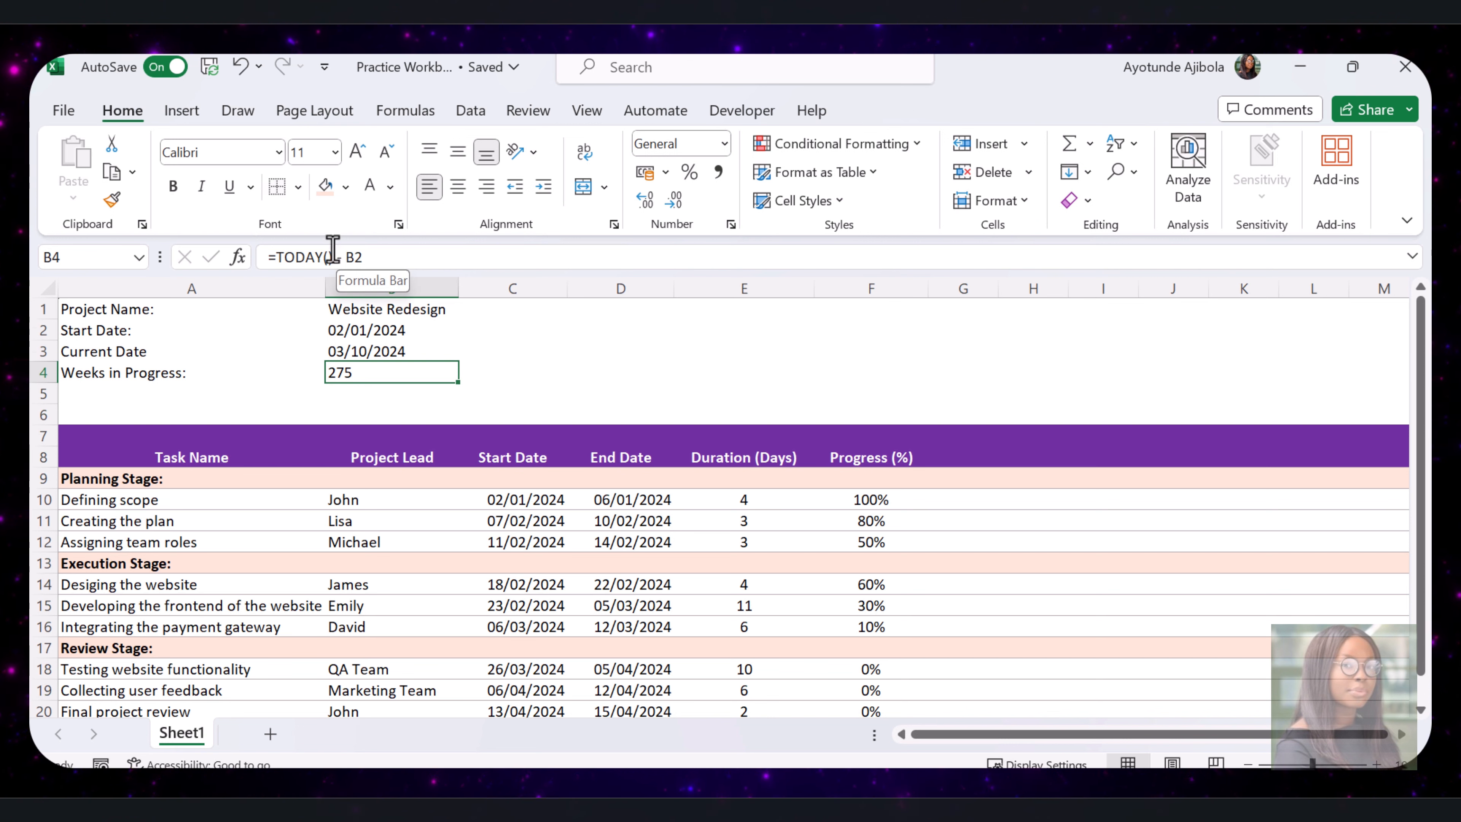
pyautogui.click(277, 258)
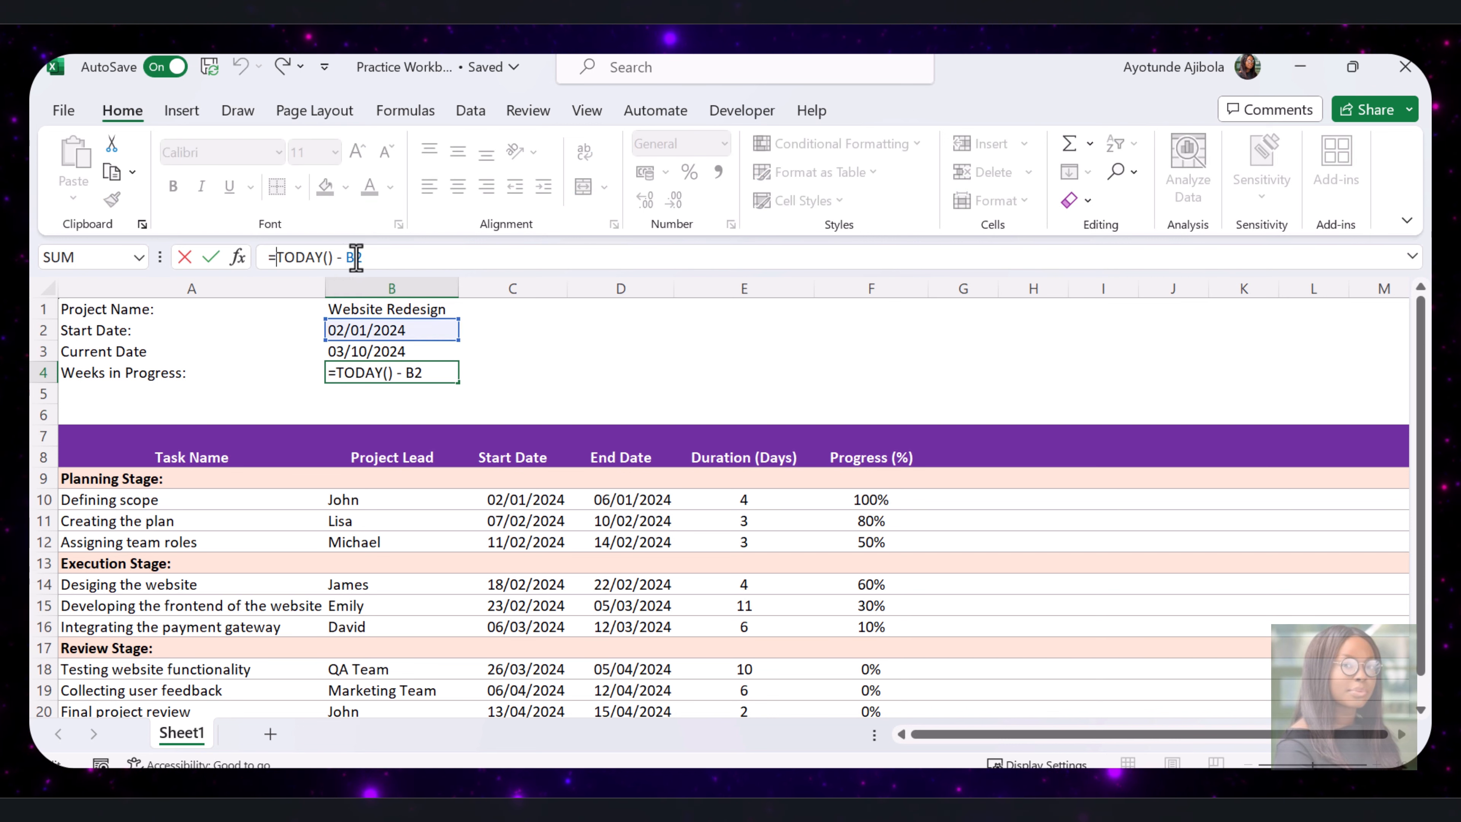
pyautogui.write('ROUND')
pyautogui.click(341, 327)
pyautogui.doubleClick(341, 326)
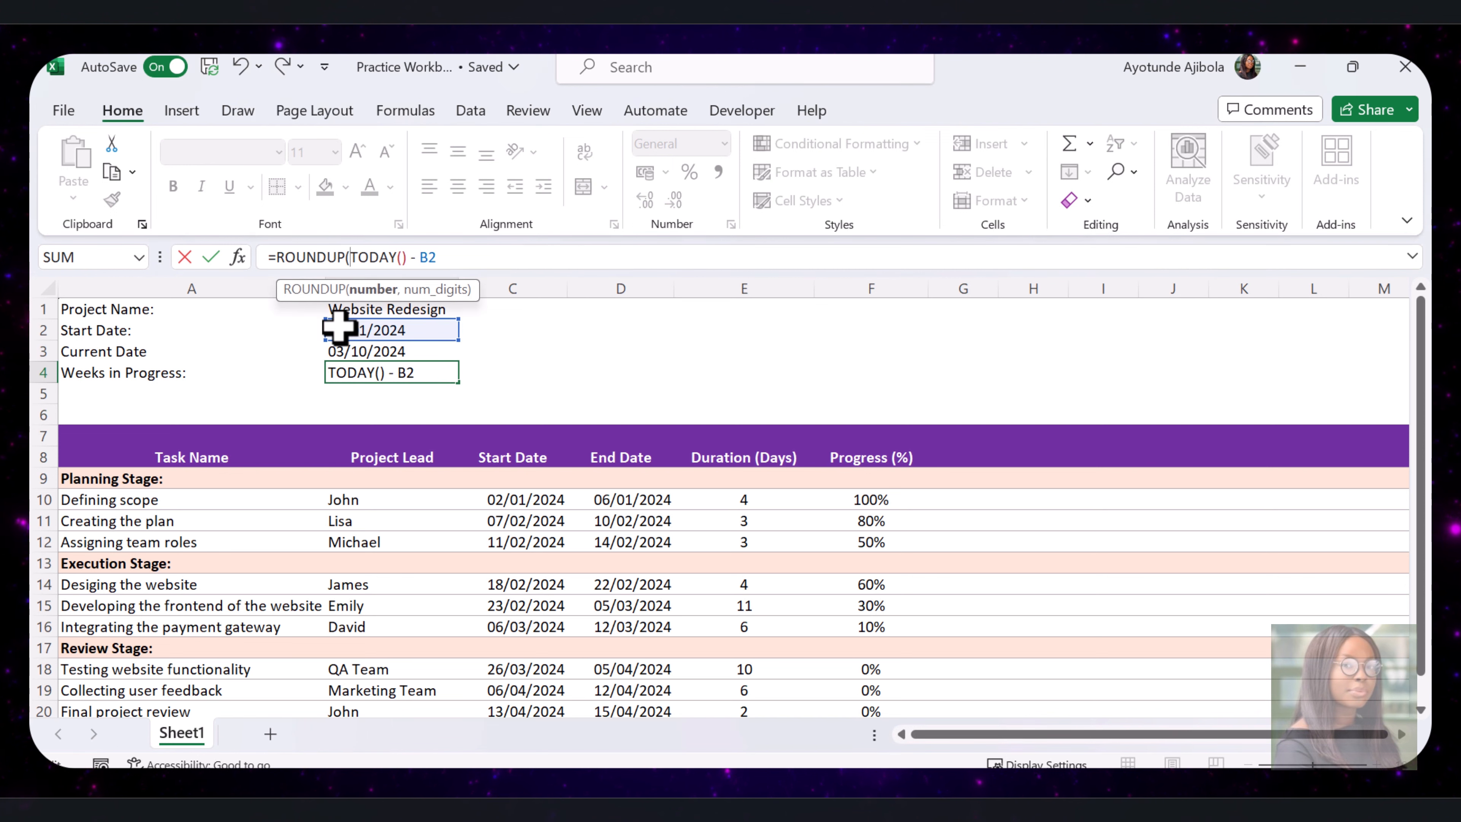
pyautogui.write('(')
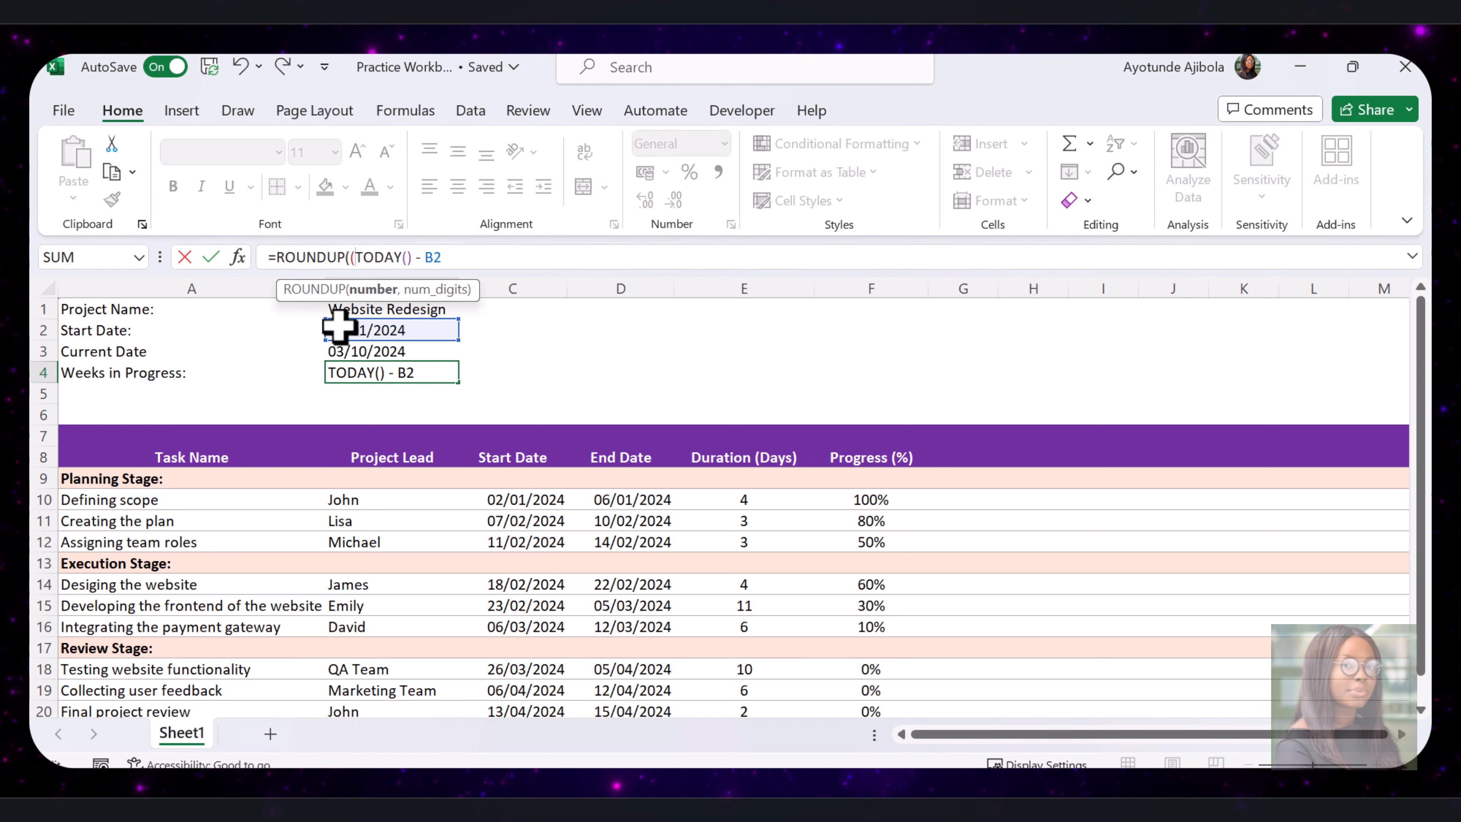
pyautogui.click(485, 259)
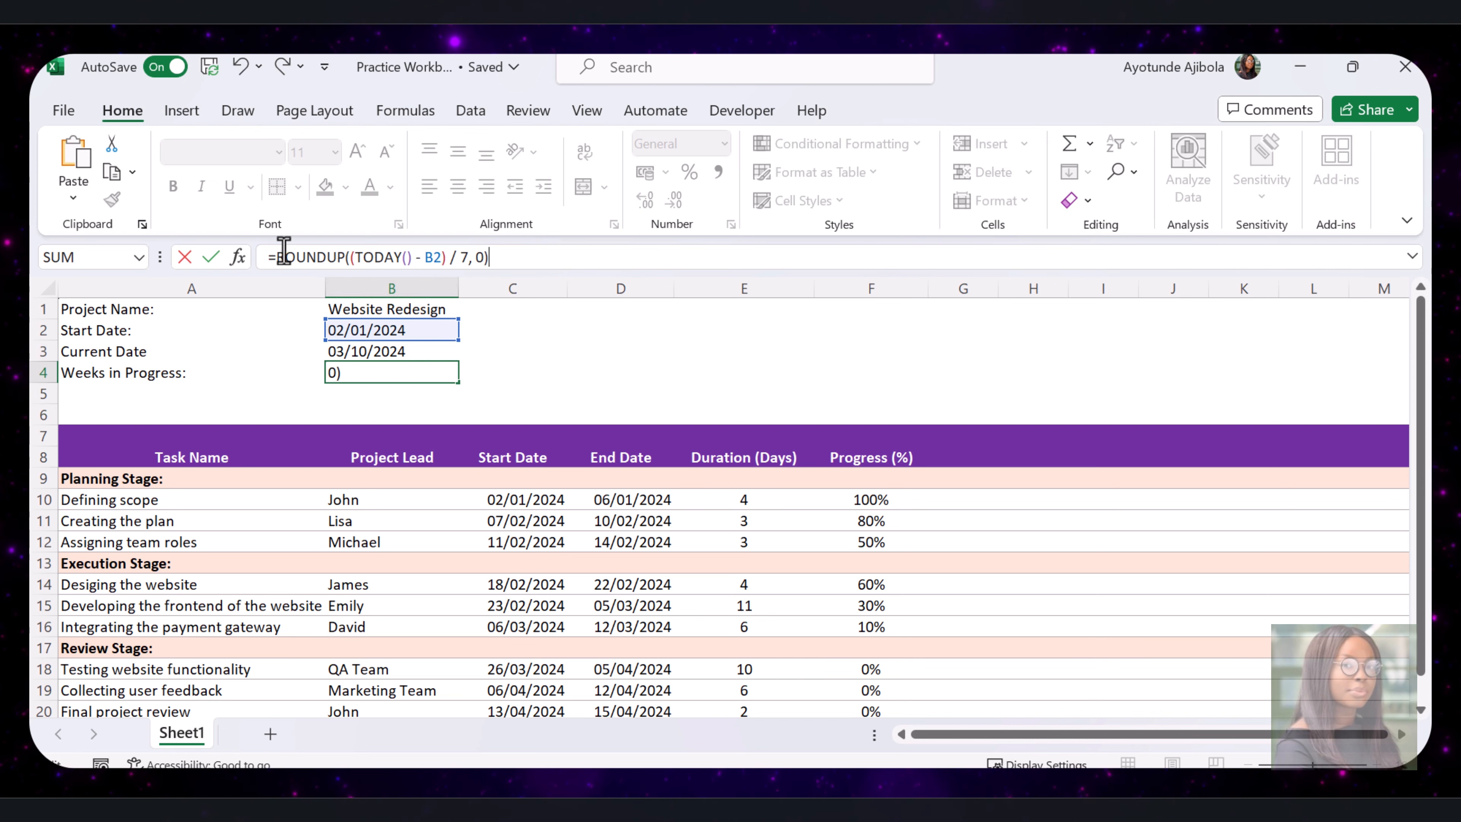
pyautogui.hotkey('ctrl', 'Return')
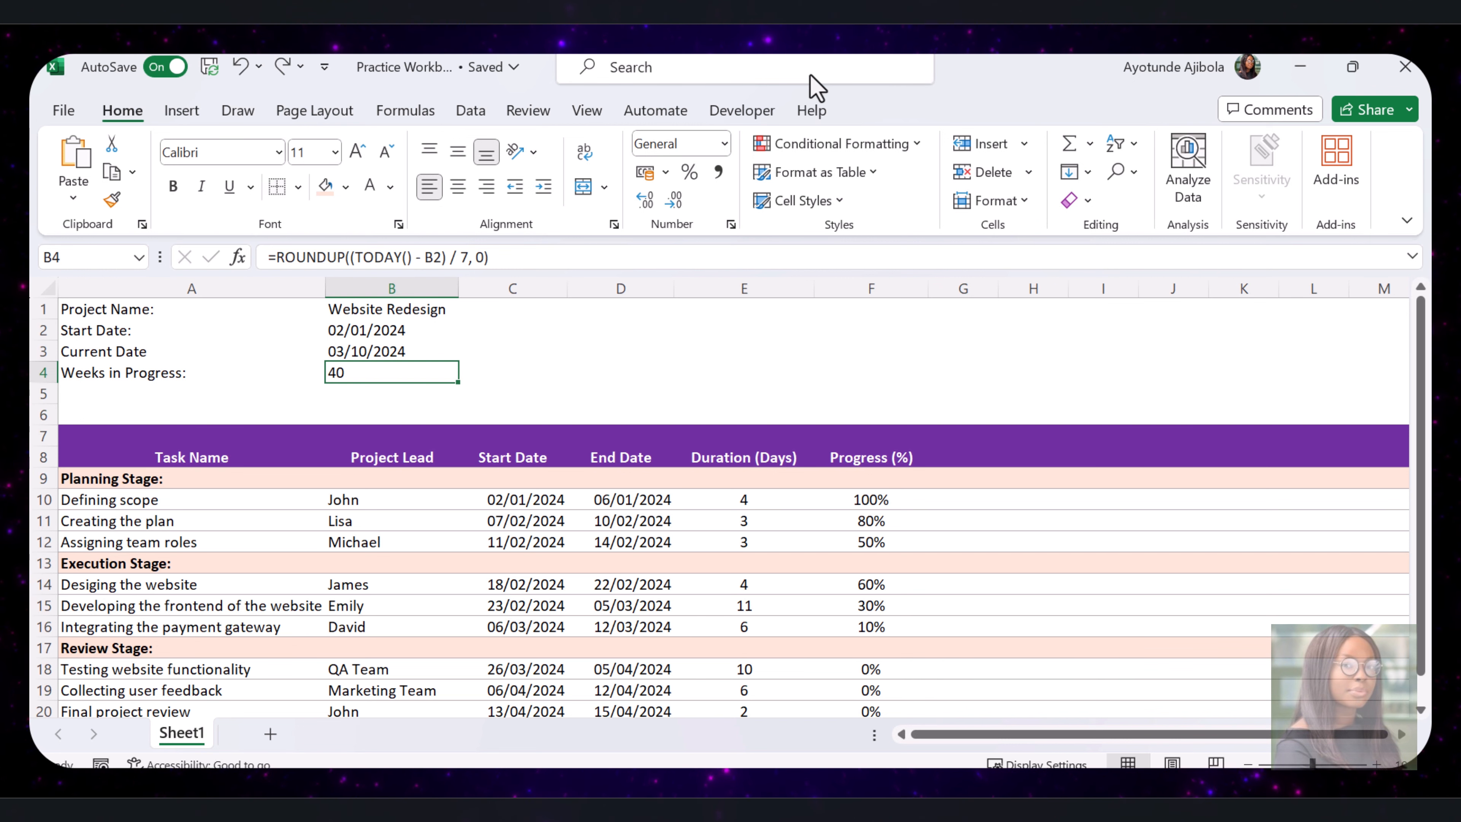
# - Apply the custom number format "Wk "# to the Weeks in Progress value in B4
pyautogui.hotkey('ctrl', '1')
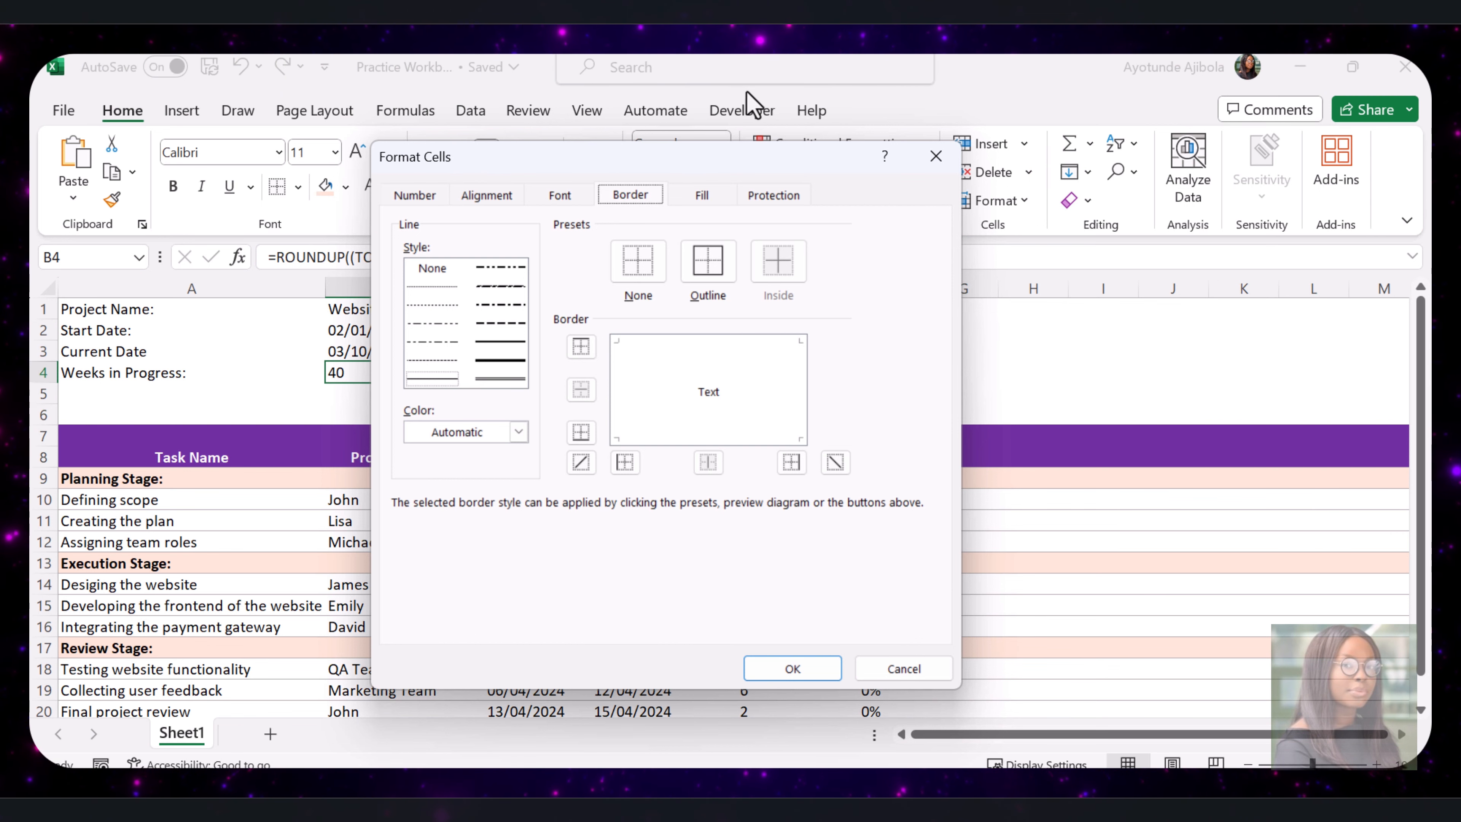
pyautogui.click(409, 195)
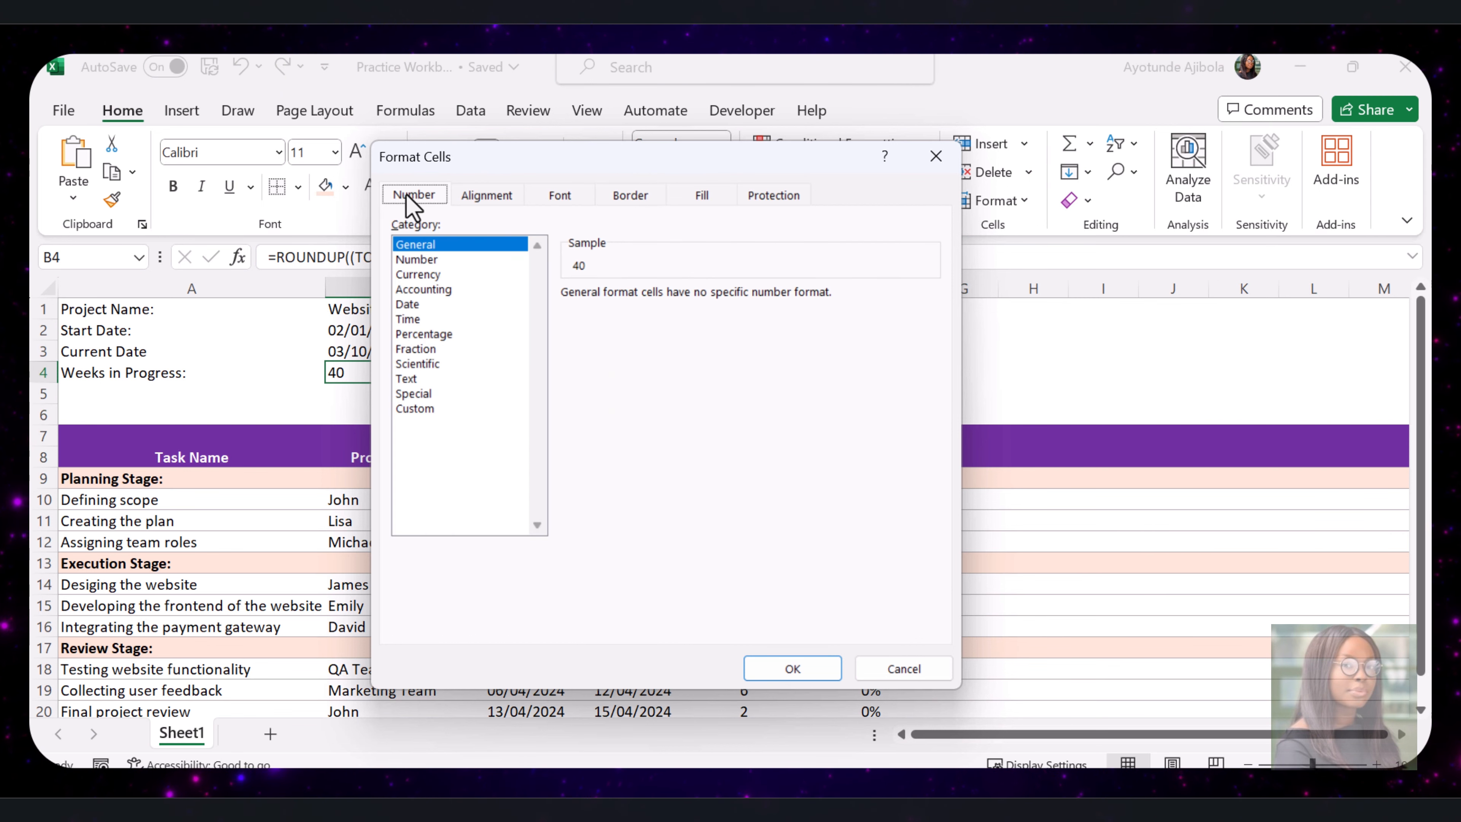
pyautogui.click(414, 408)
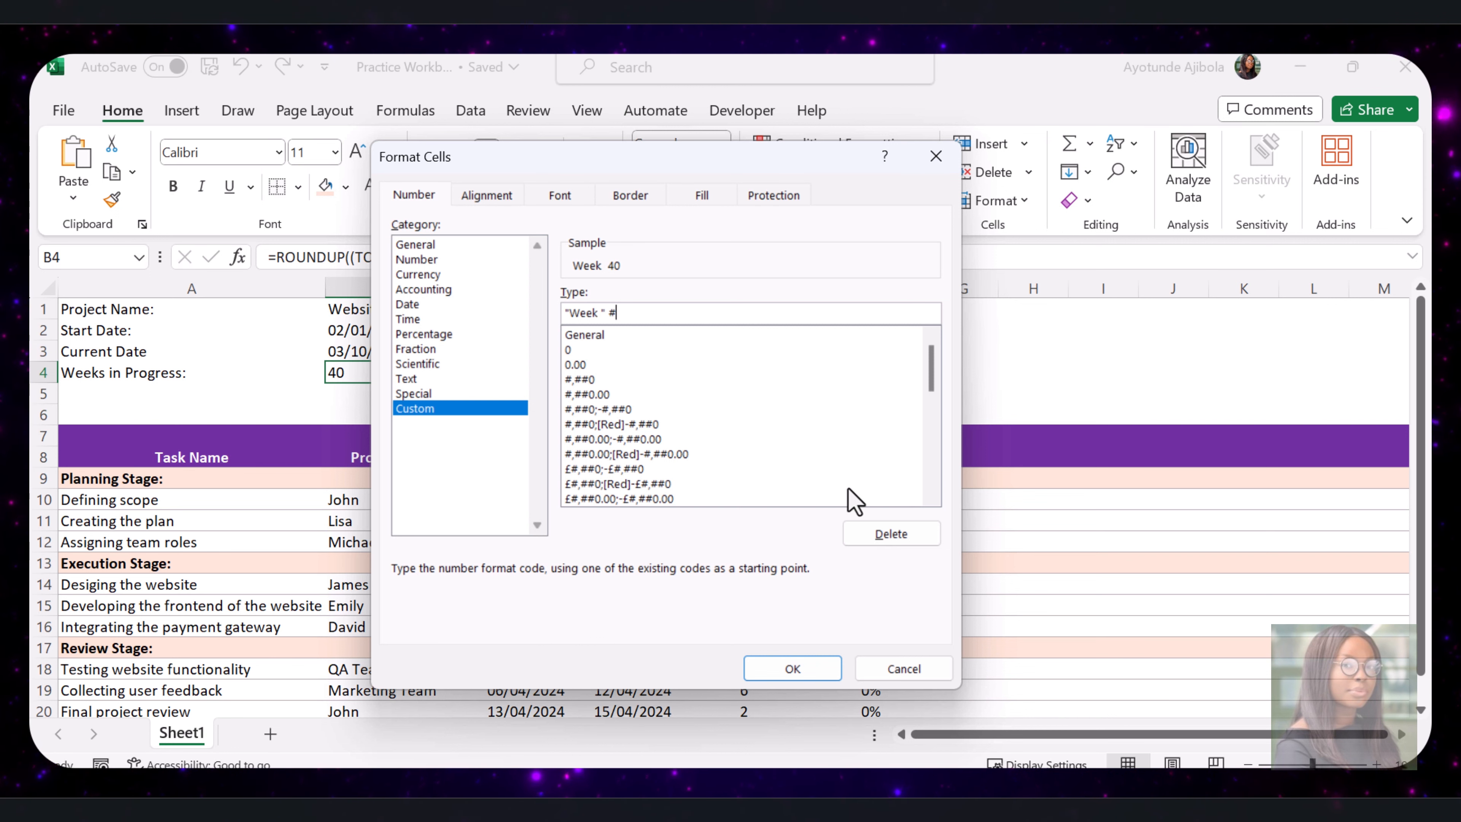
pyautogui.press('Left')
pyautogui.press('Left')
pyautogui.press('Left')
pyautogui.press('Left')
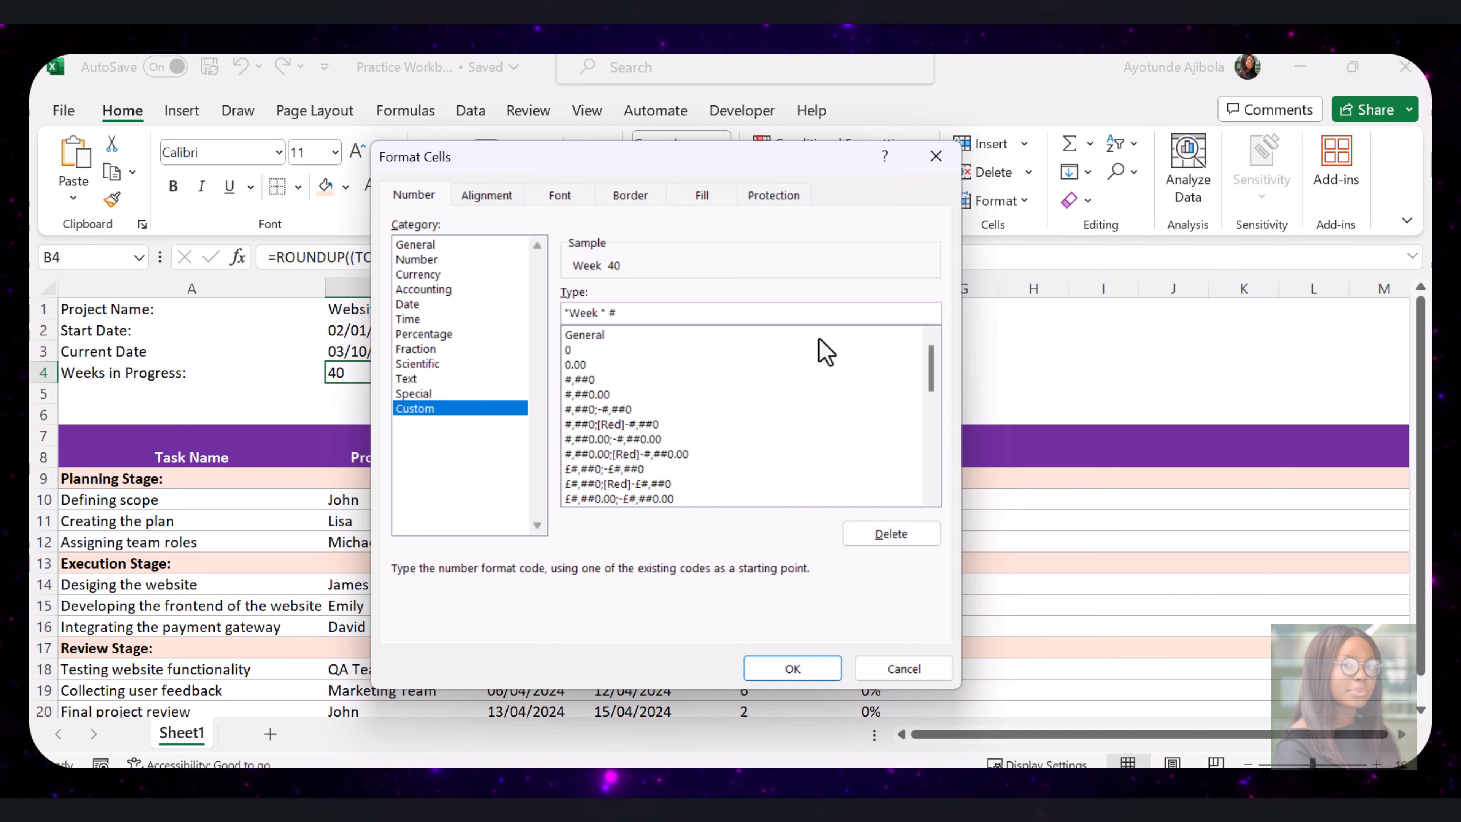
pyautogui.press('BackSpace')
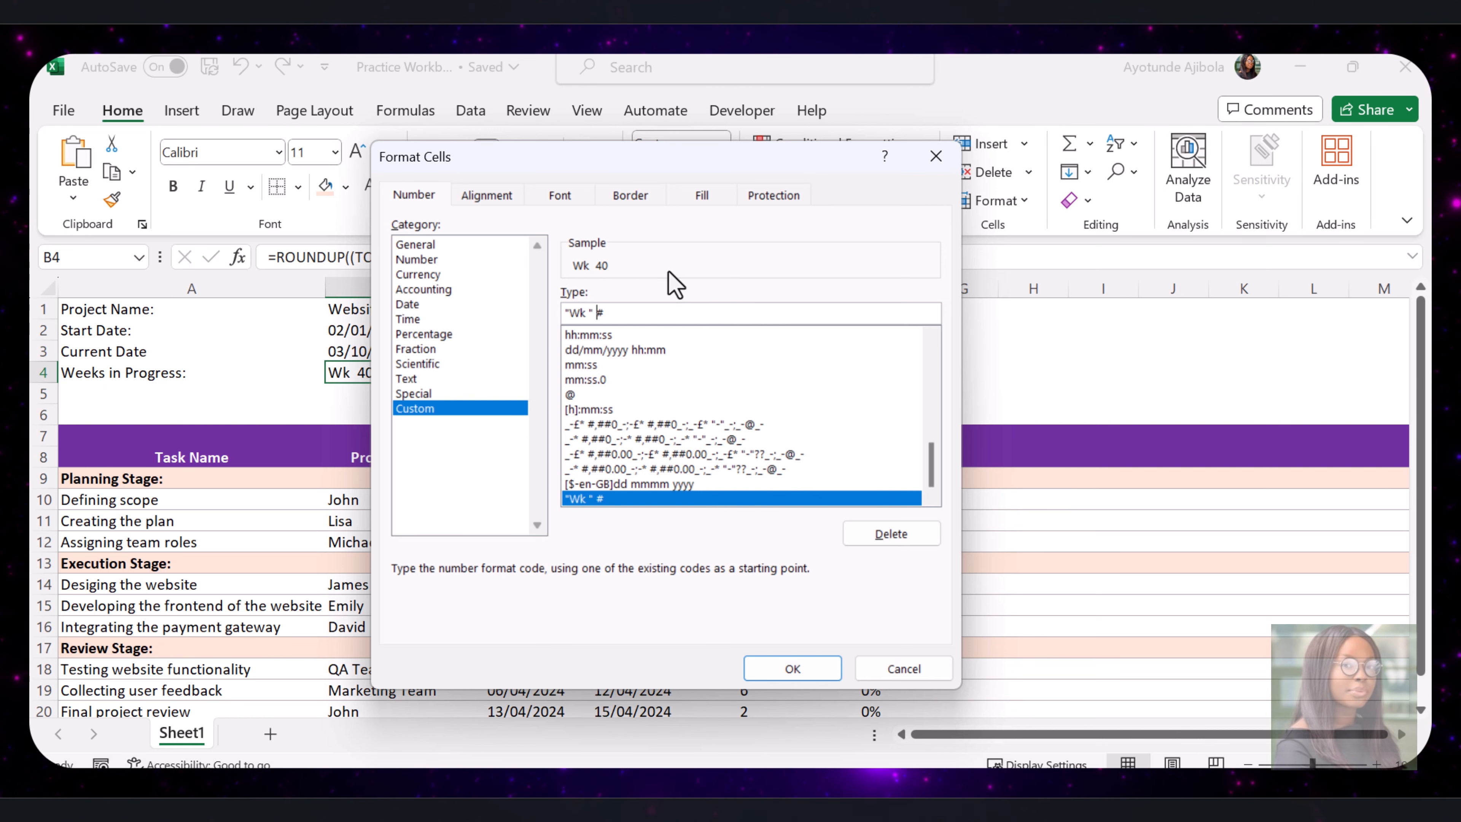
pyautogui.press('BackSpace')
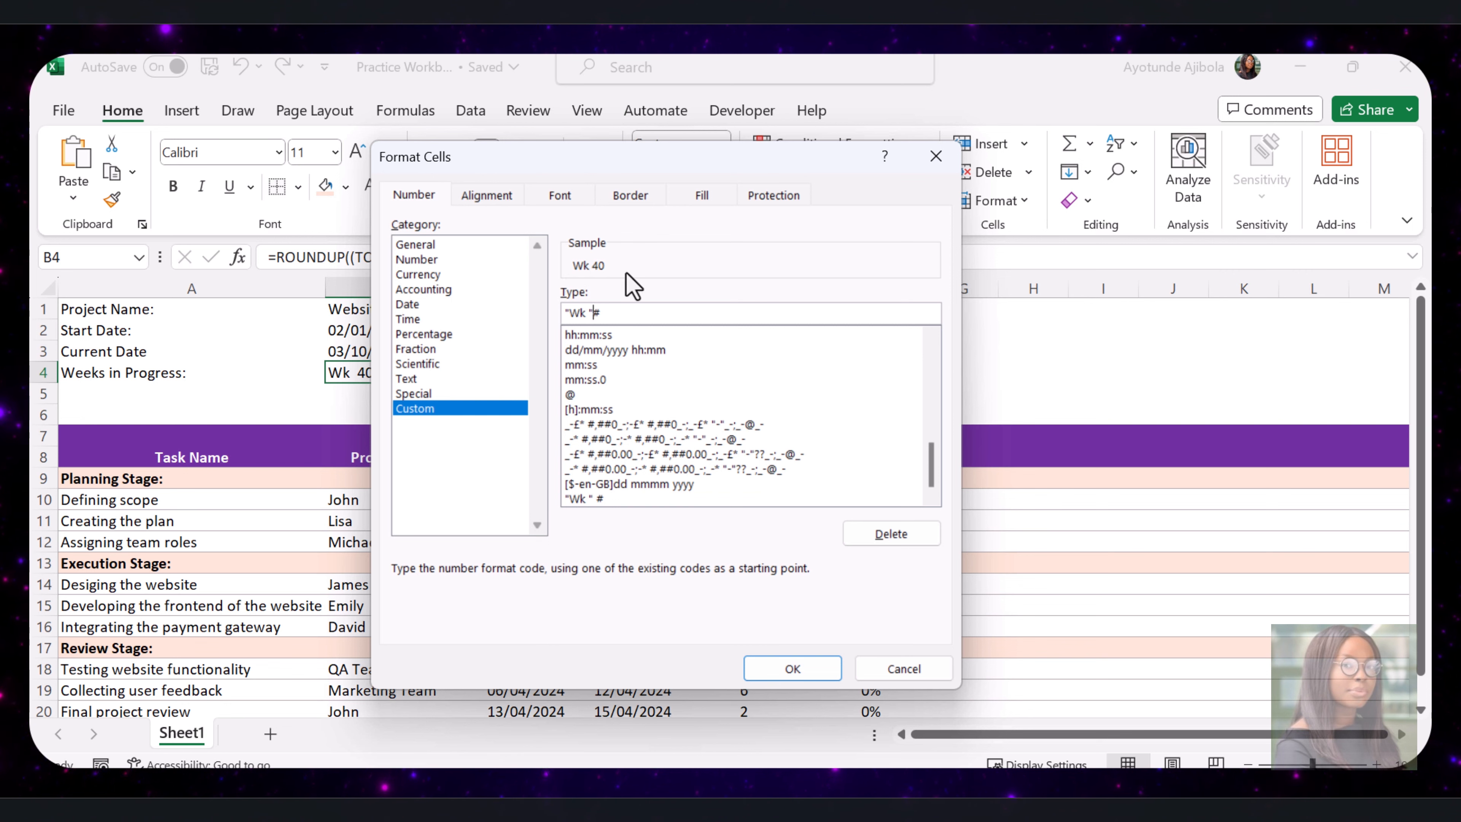
pyautogui.click(816, 678)
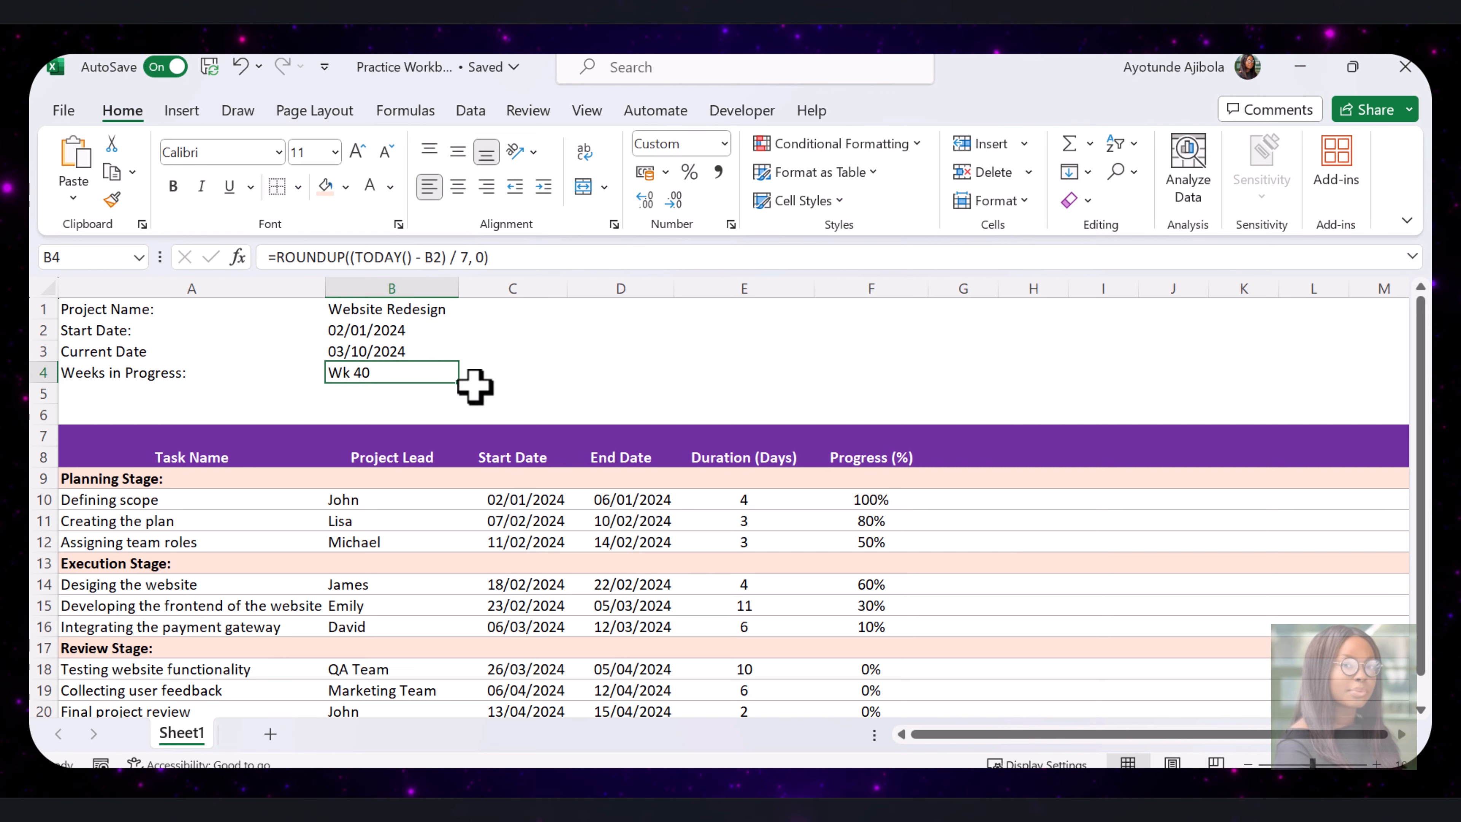
# - Add a note reading "Insert start date of the project here" to the start date in B2 and shrink its box to fit
pyautogui.click(379, 328)
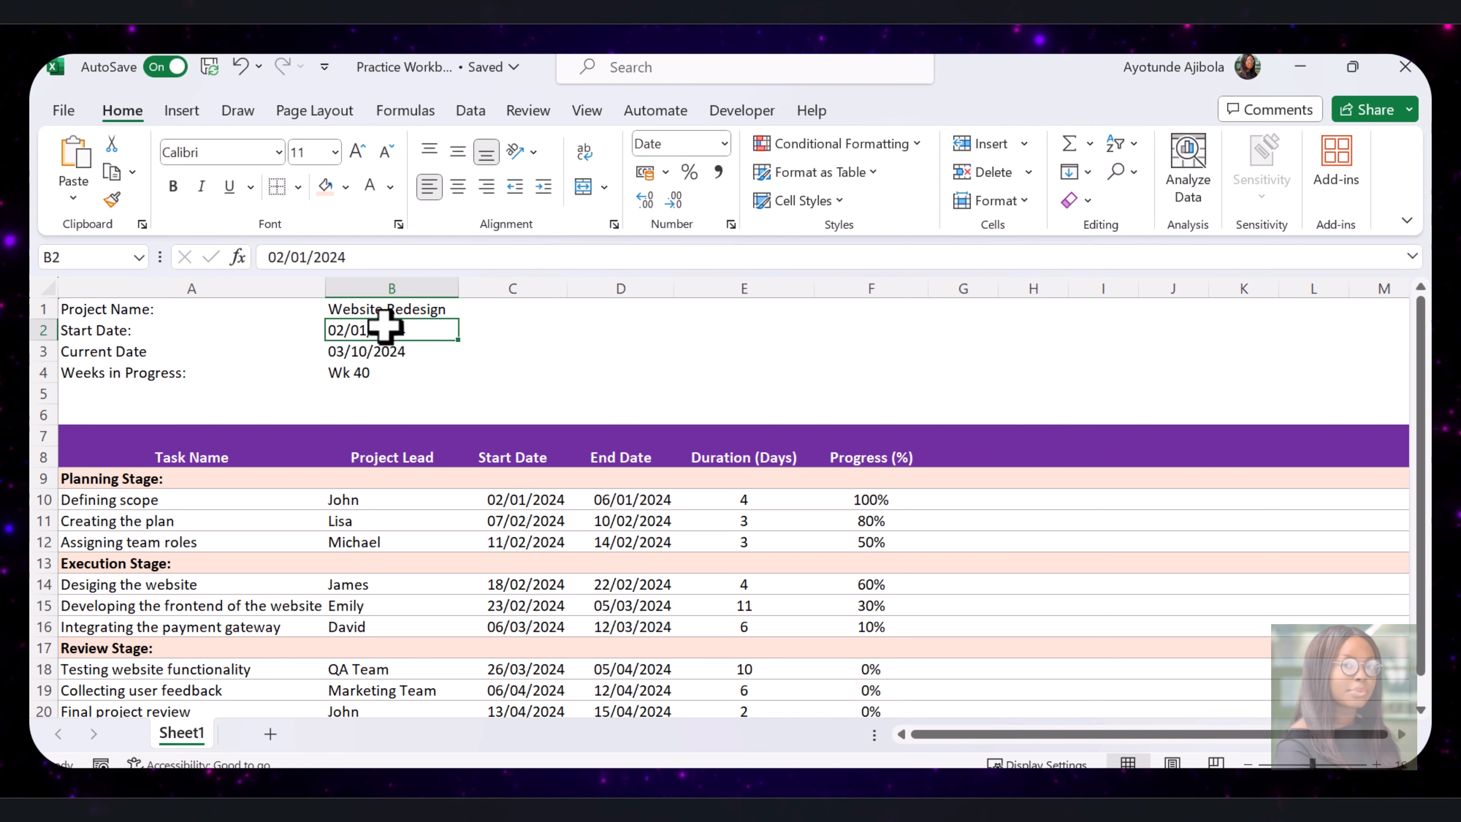
pyautogui.rightClick(384, 326)
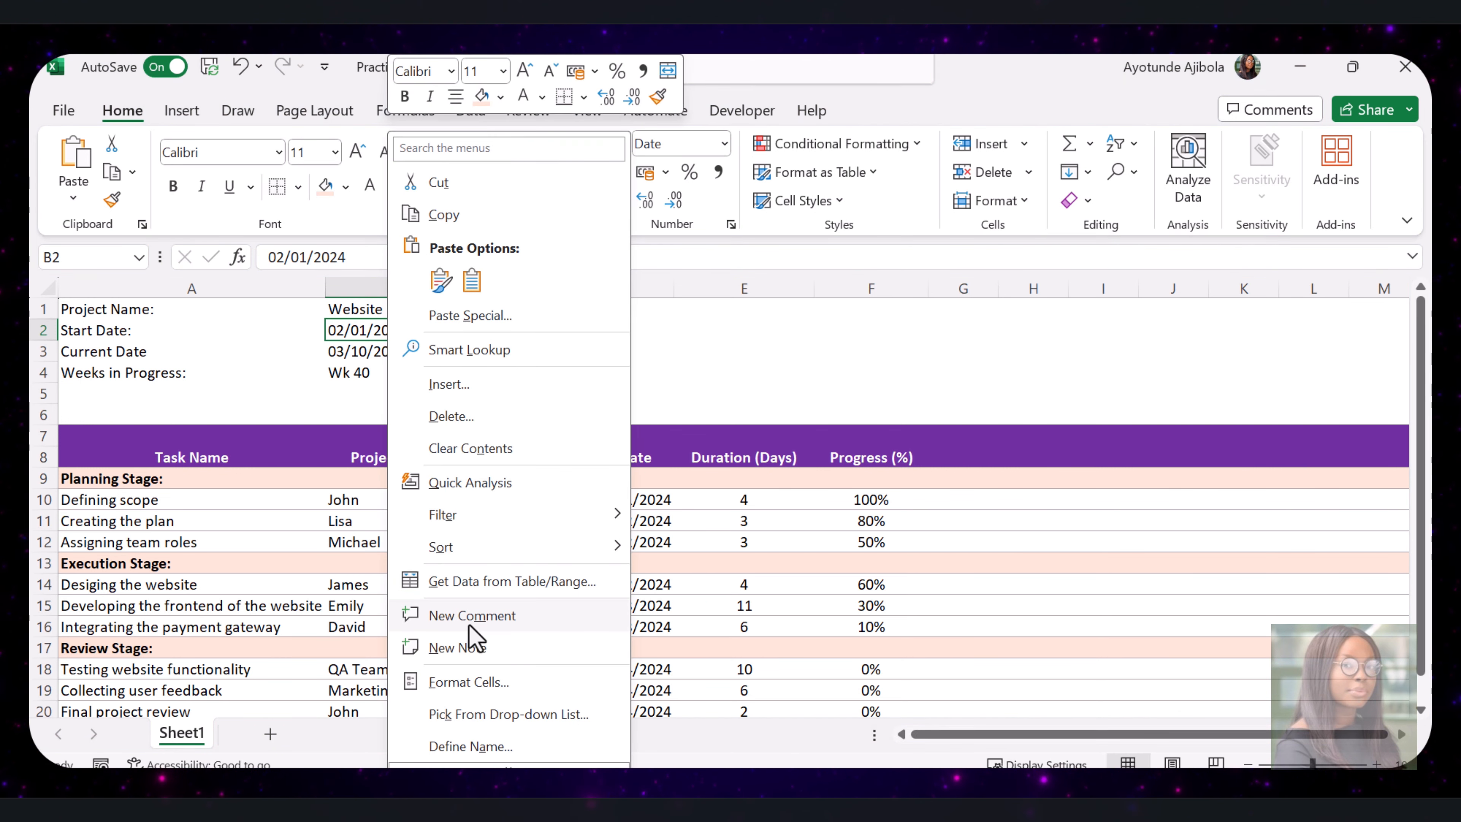
pyautogui.click(457, 647)
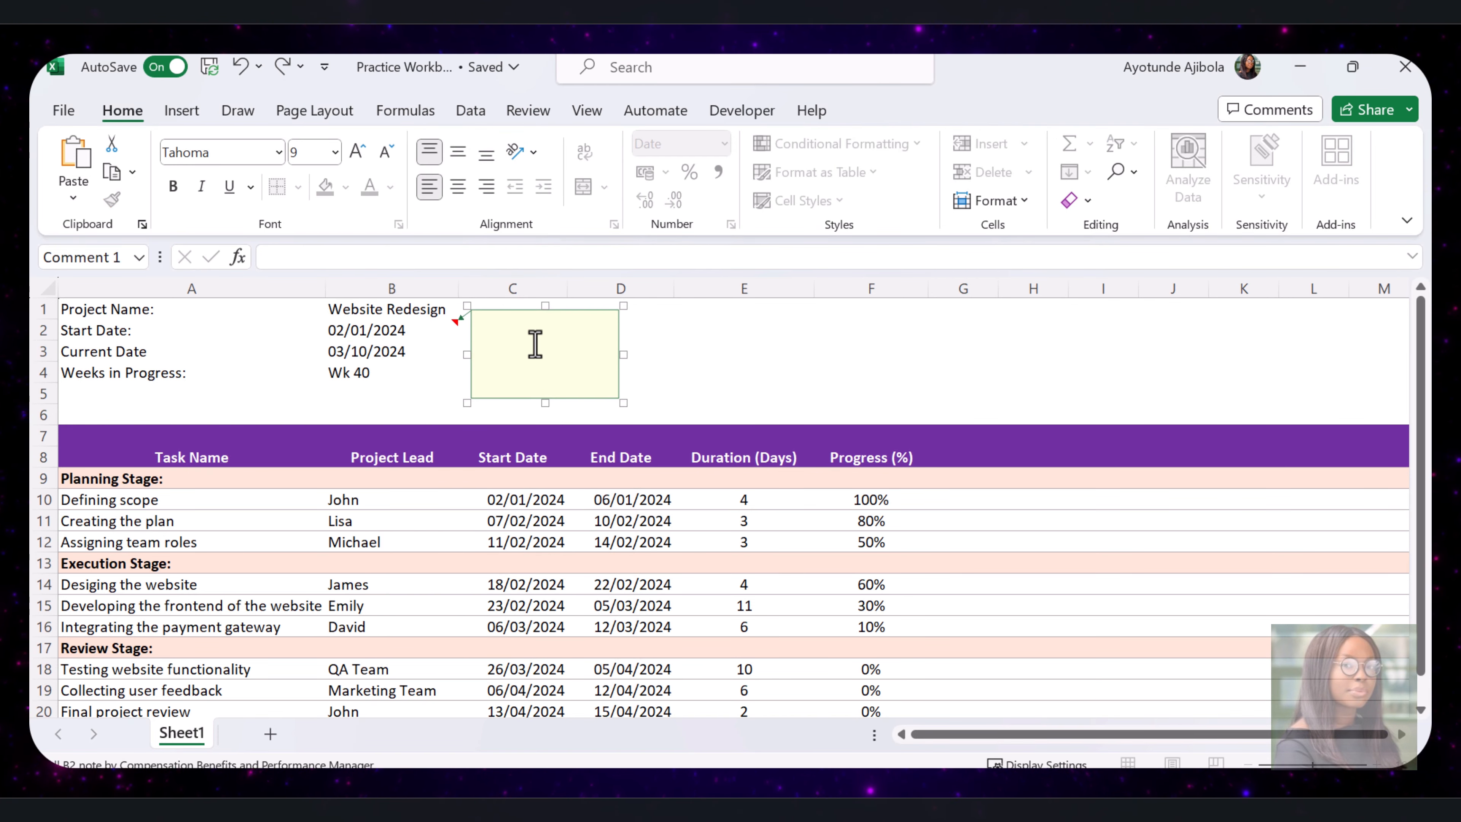
pyautogui.write('Ins')
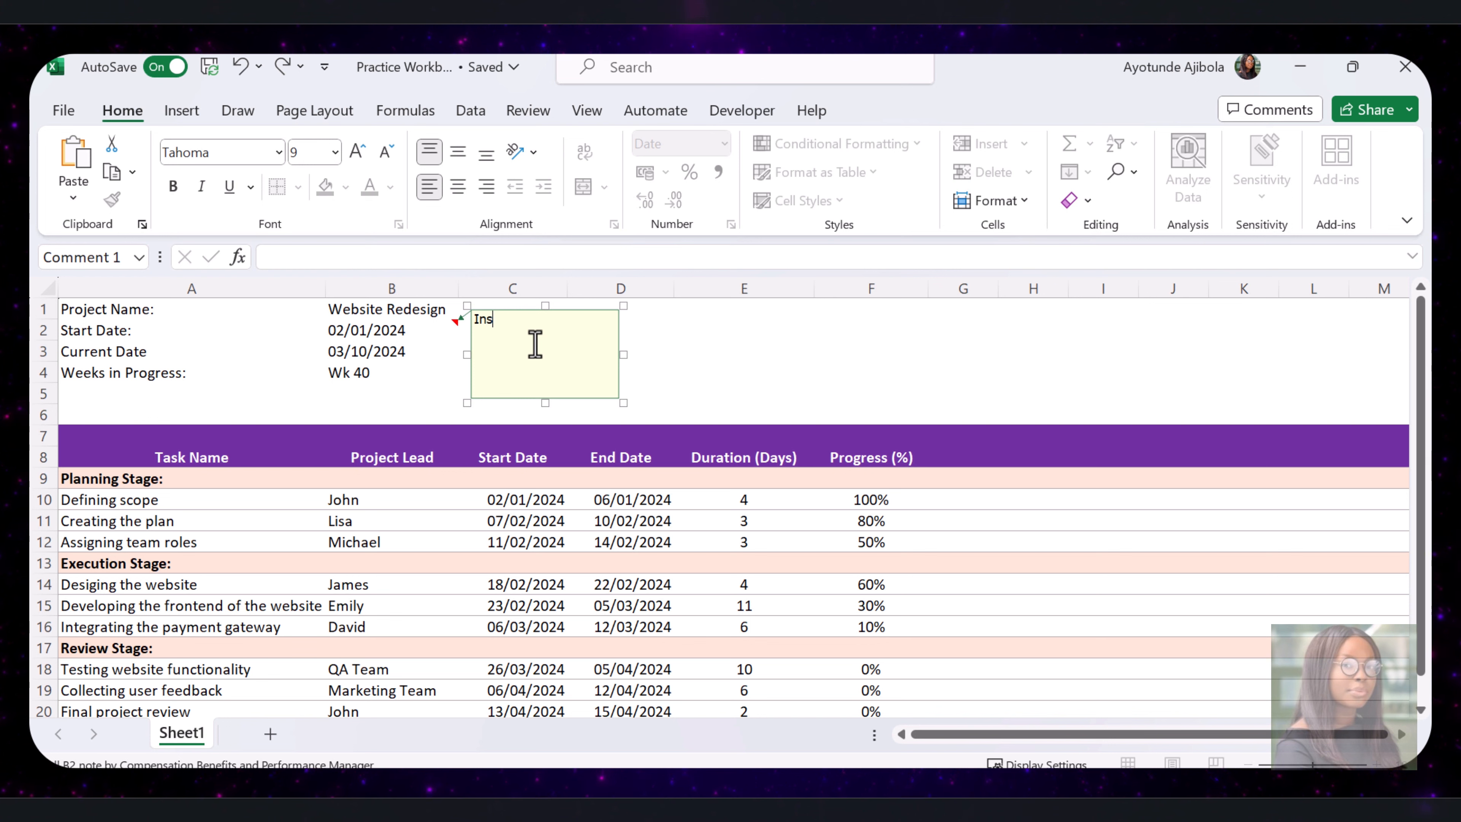
pyautogui.write('ert start')
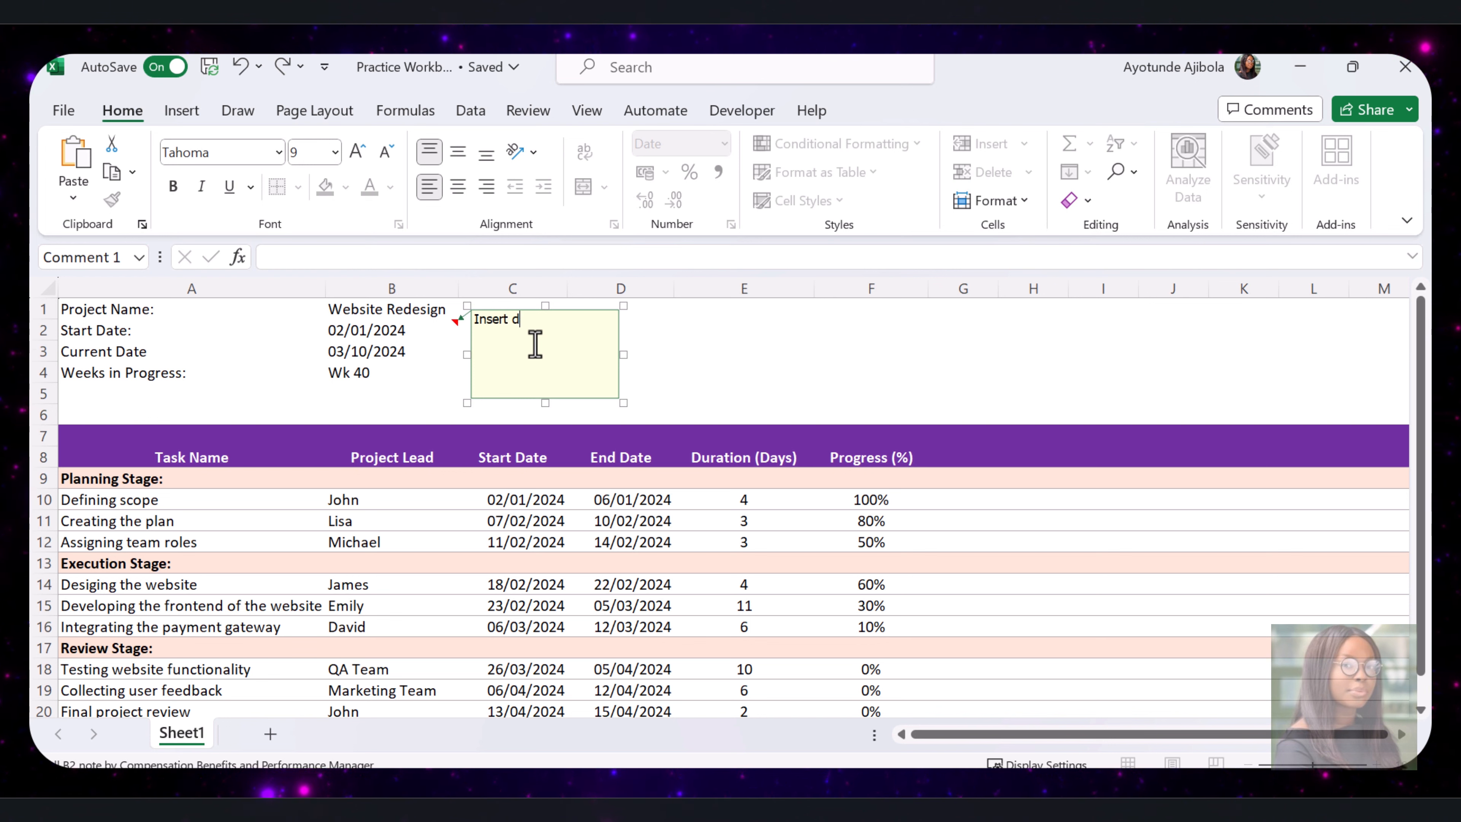
pyautogui.write(' date of the project here')
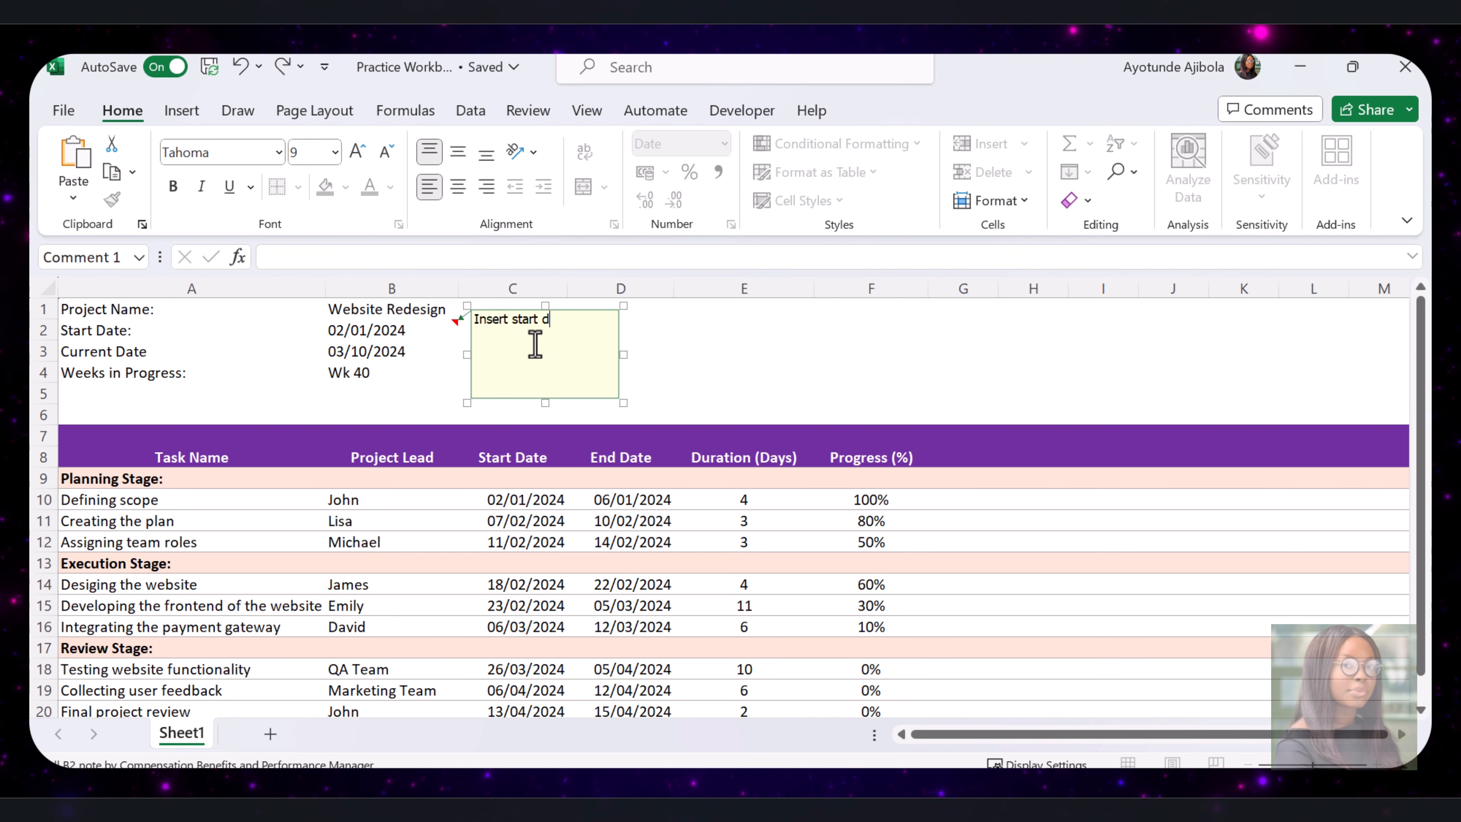
pyautogui.moveTo(545, 403); pyautogui.dragTo(549, 360)
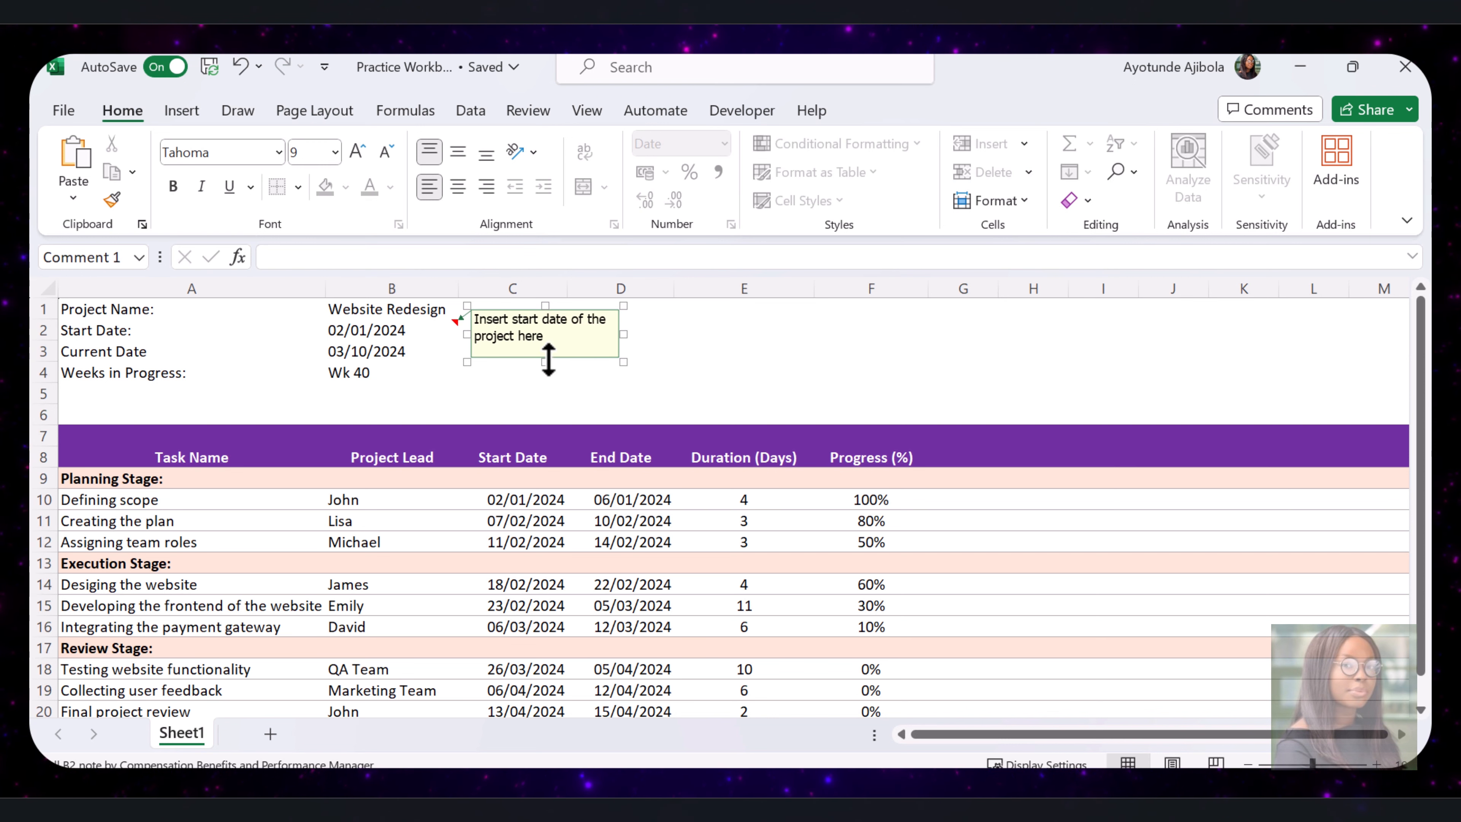
pyautogui.click(385, 330)
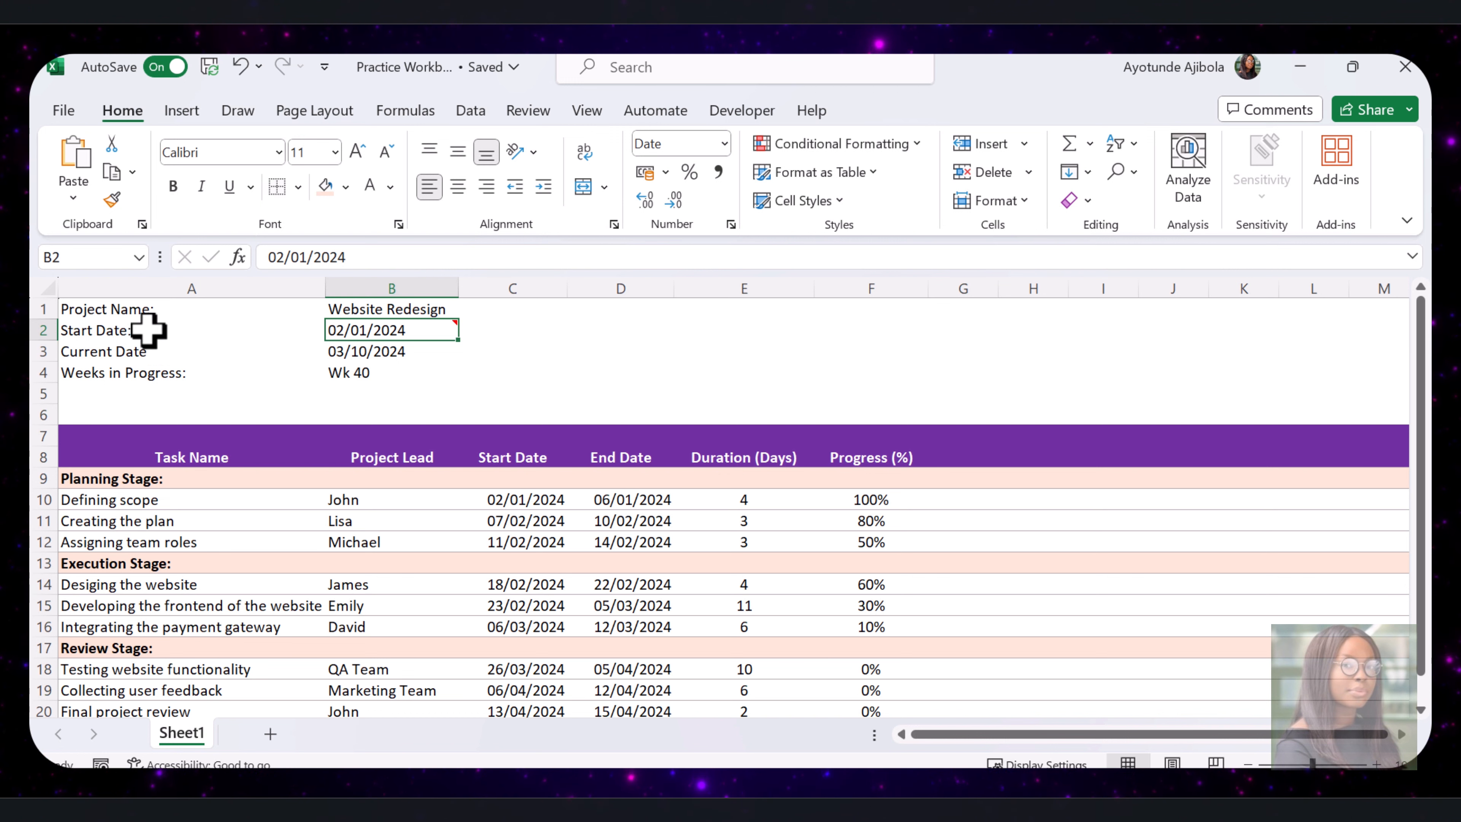
# - Make the project details in A1:B4 bold and fill them with light gray
pyautogui.moveTo(122, 305); pyautogui.dragTo(401, 369)
pyautogui.click(172, 186)
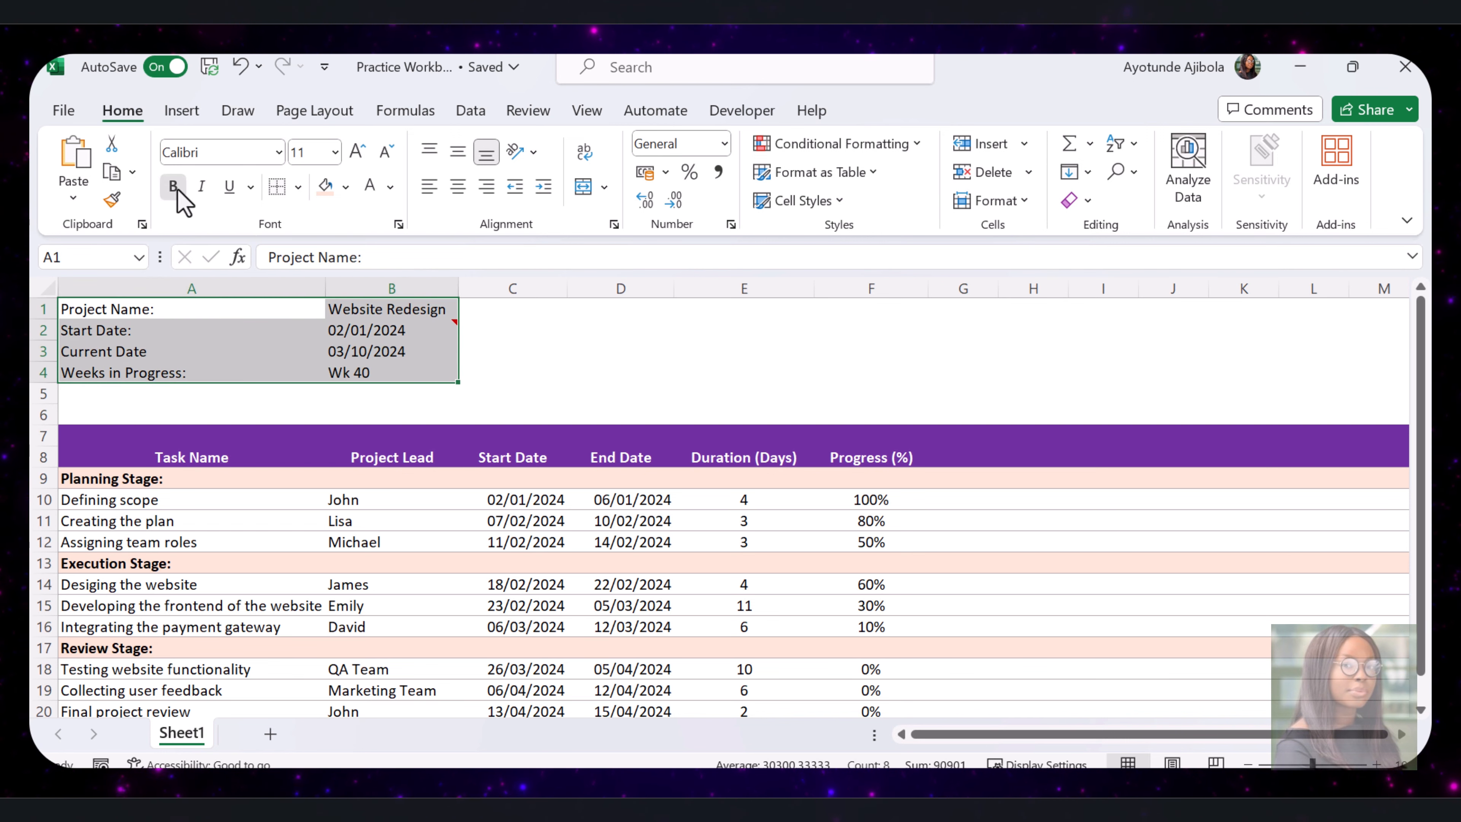
pyautogui.click(345, 187)
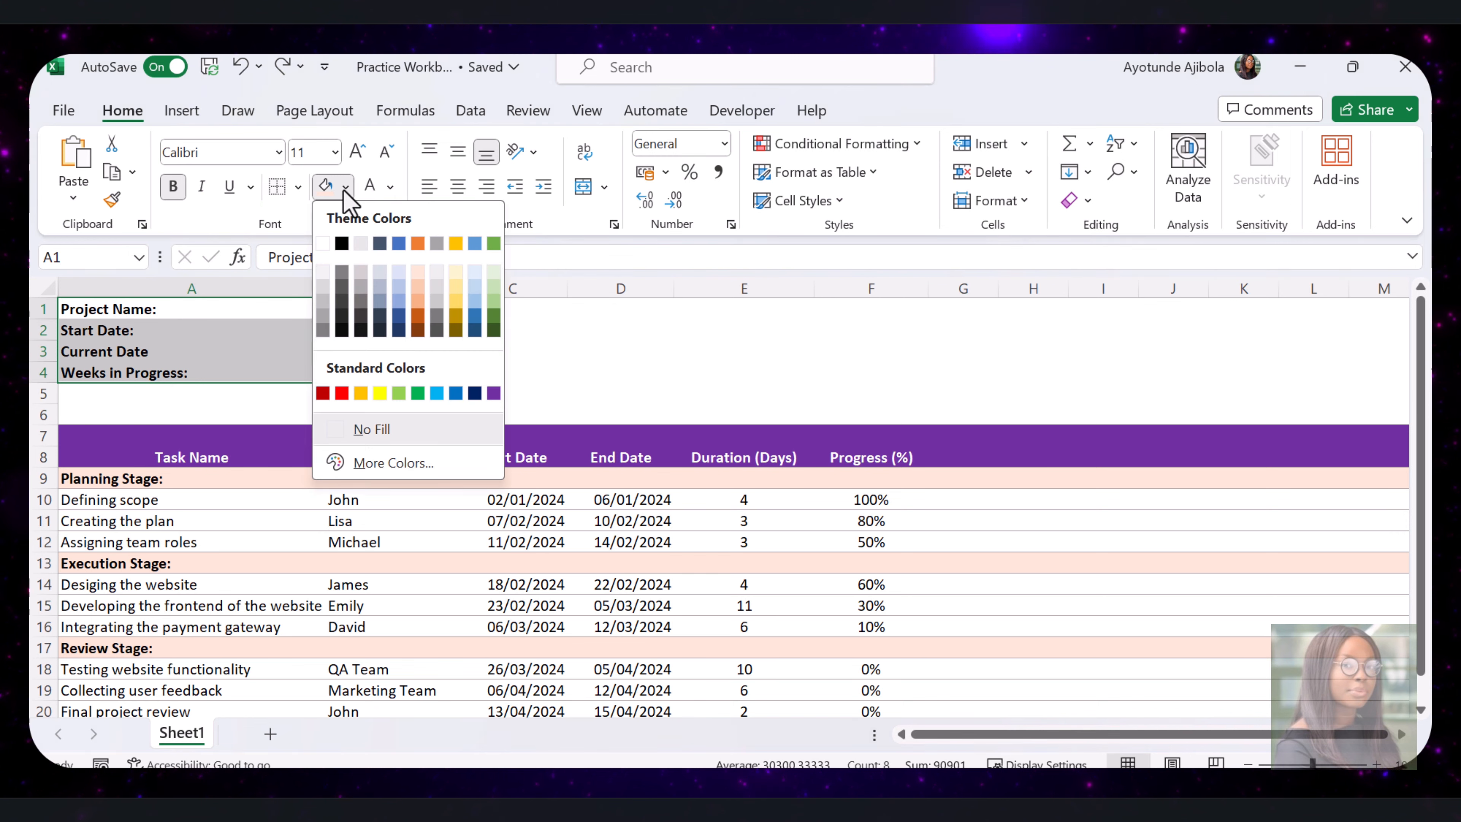
pyautogui.click(362, 245)
pyautogui.click(620, 350)
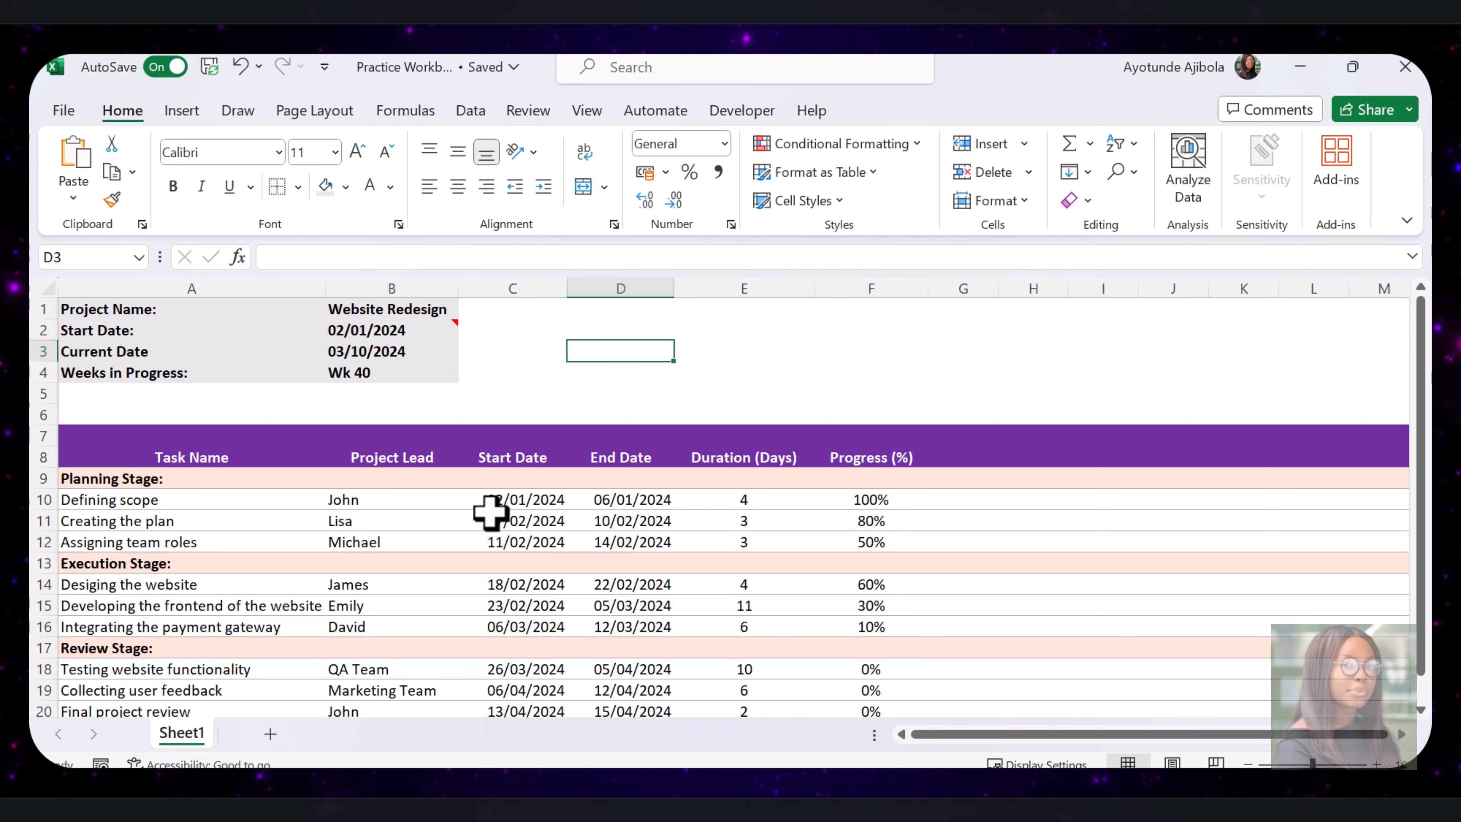
# - Narrow the empty column G beside the Progress (%) column into a thin spacer
pyautogui.click(916, 429)
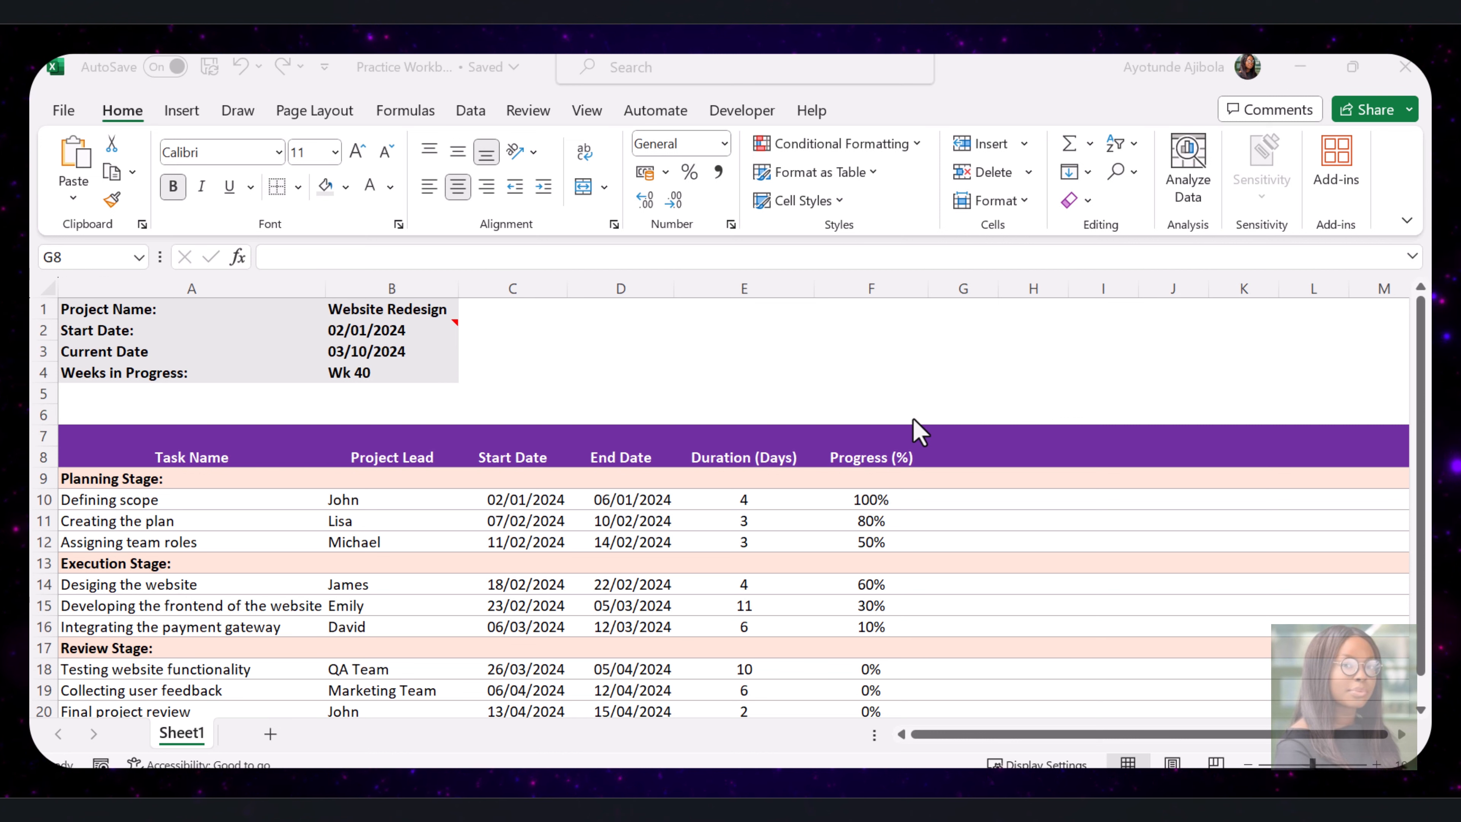
pyautogui.click(989, 348)
pyautogui.moveTo(997, 288); pyautogui.dragTo(950, 297)
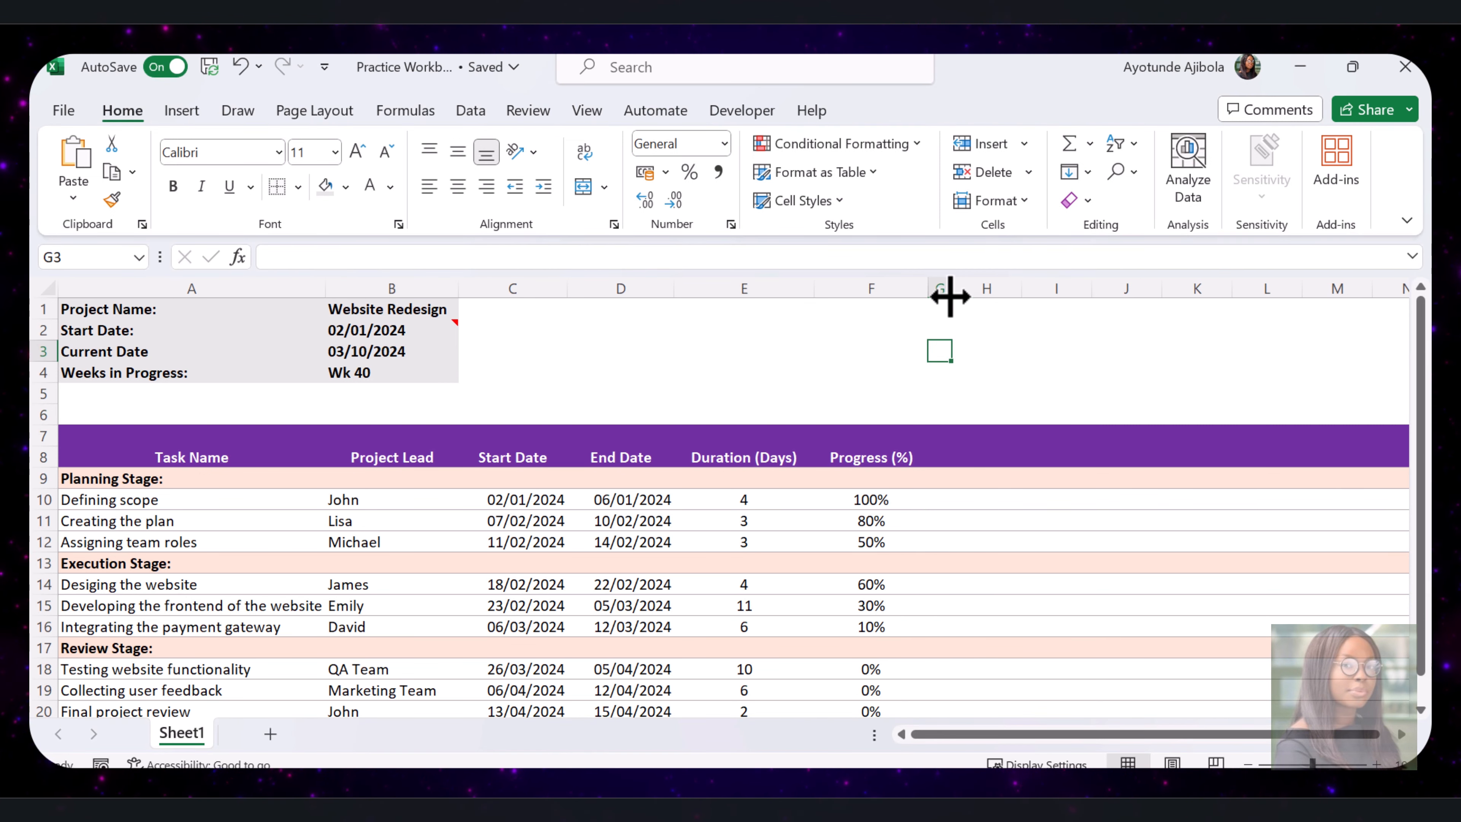
# - Enter 1 in H8 and the formula =H8+1 in I8 to start the week numbering
pyautogui.click(1003, 395)
pyautogui.click(990, 454)
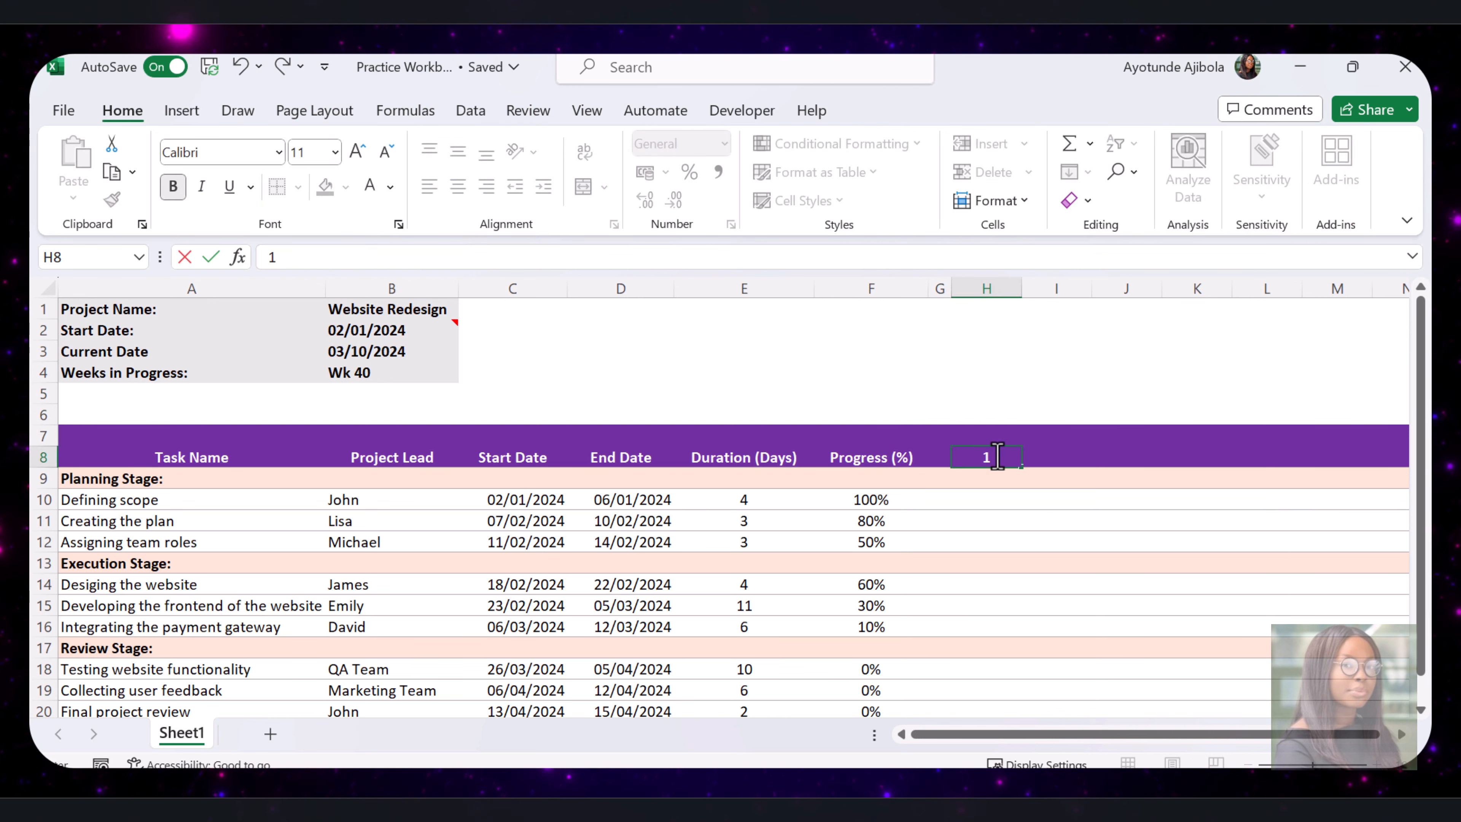
pyautogui.click(1027, 465)
pyautogui.write('=H8+2')
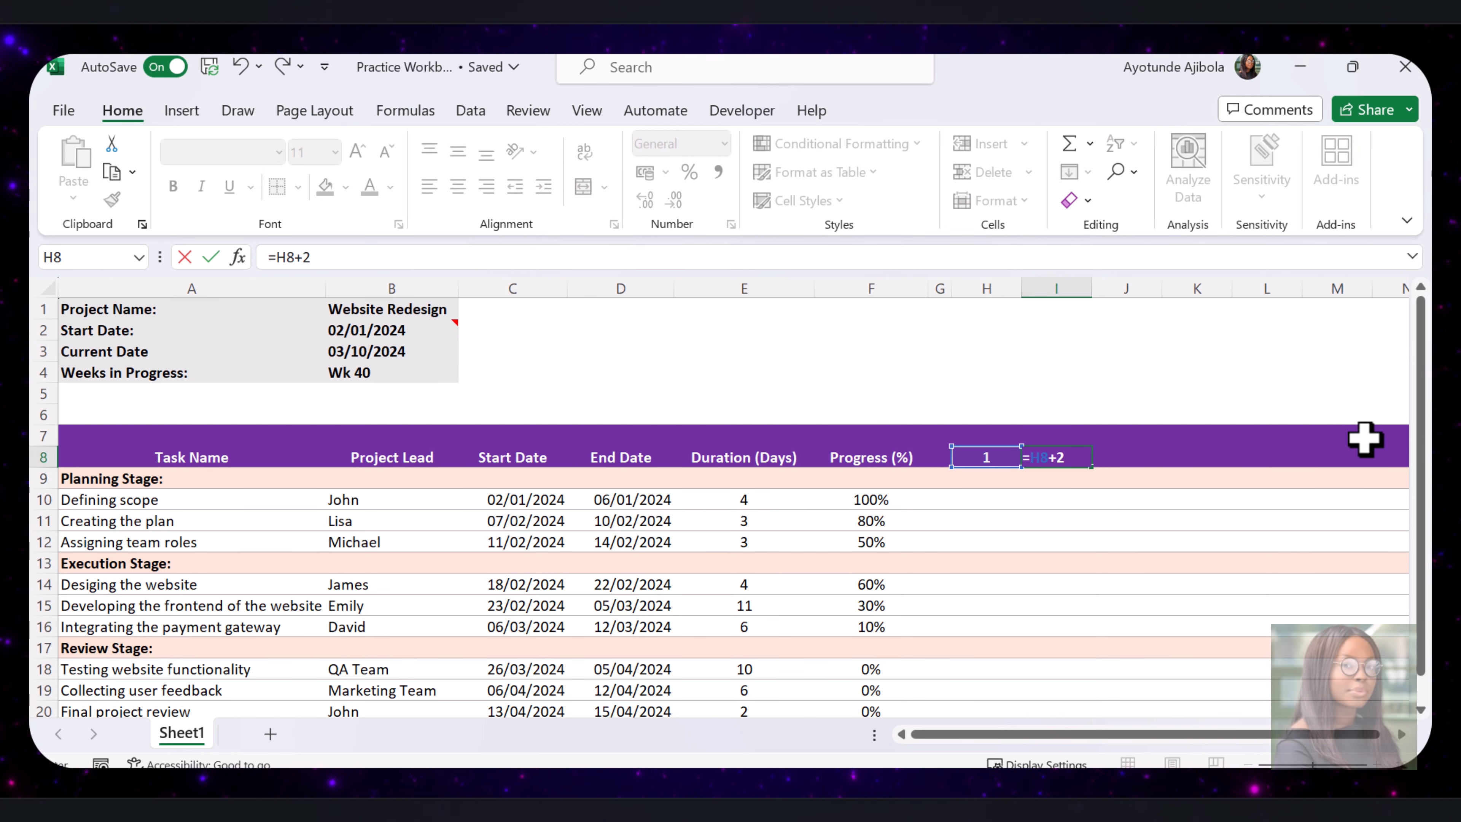
pyautogui.press('Return')
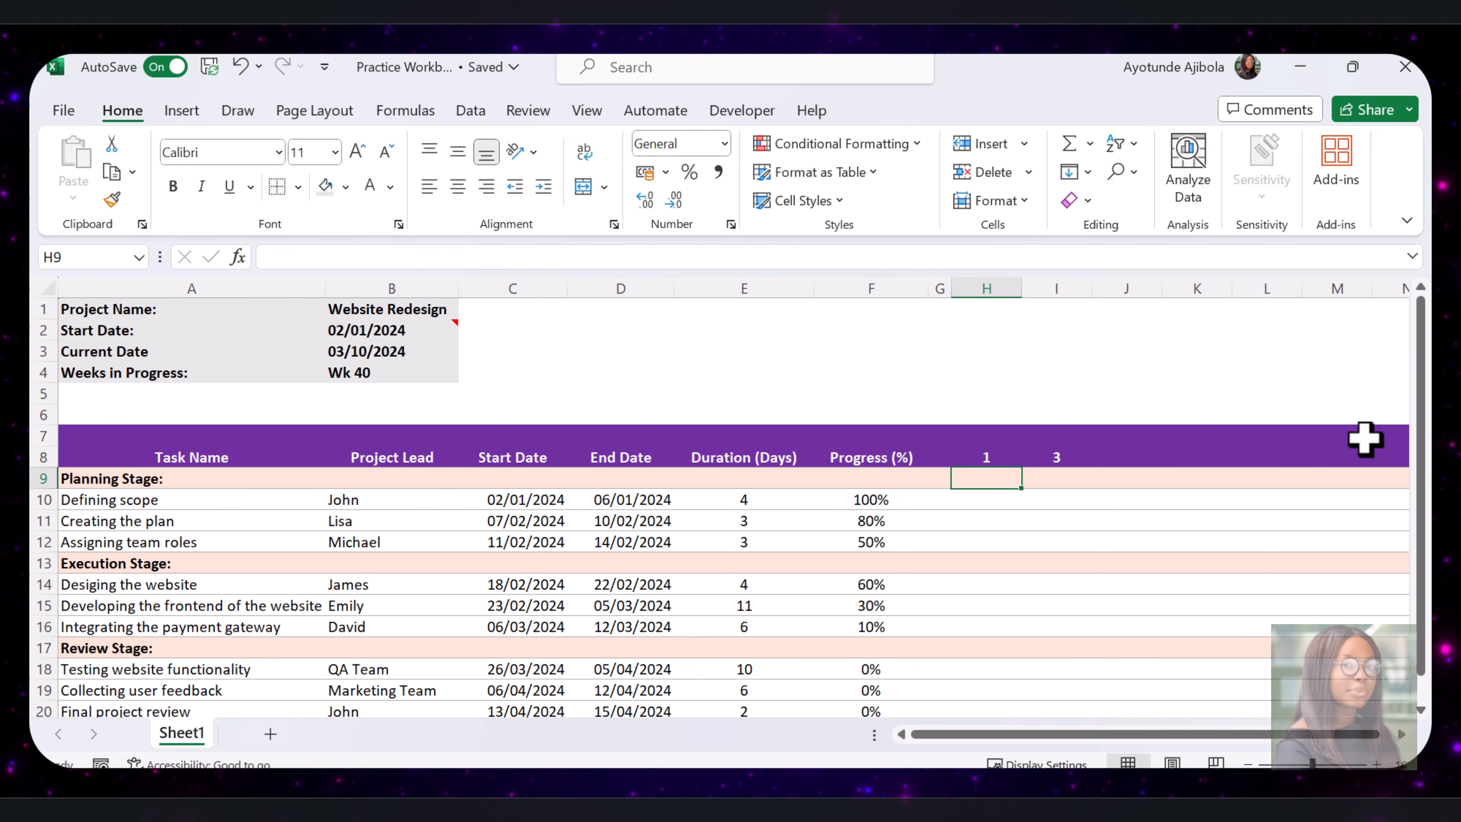
pyautogui.click(360, 372)
pyautogui.click(1035, 491)
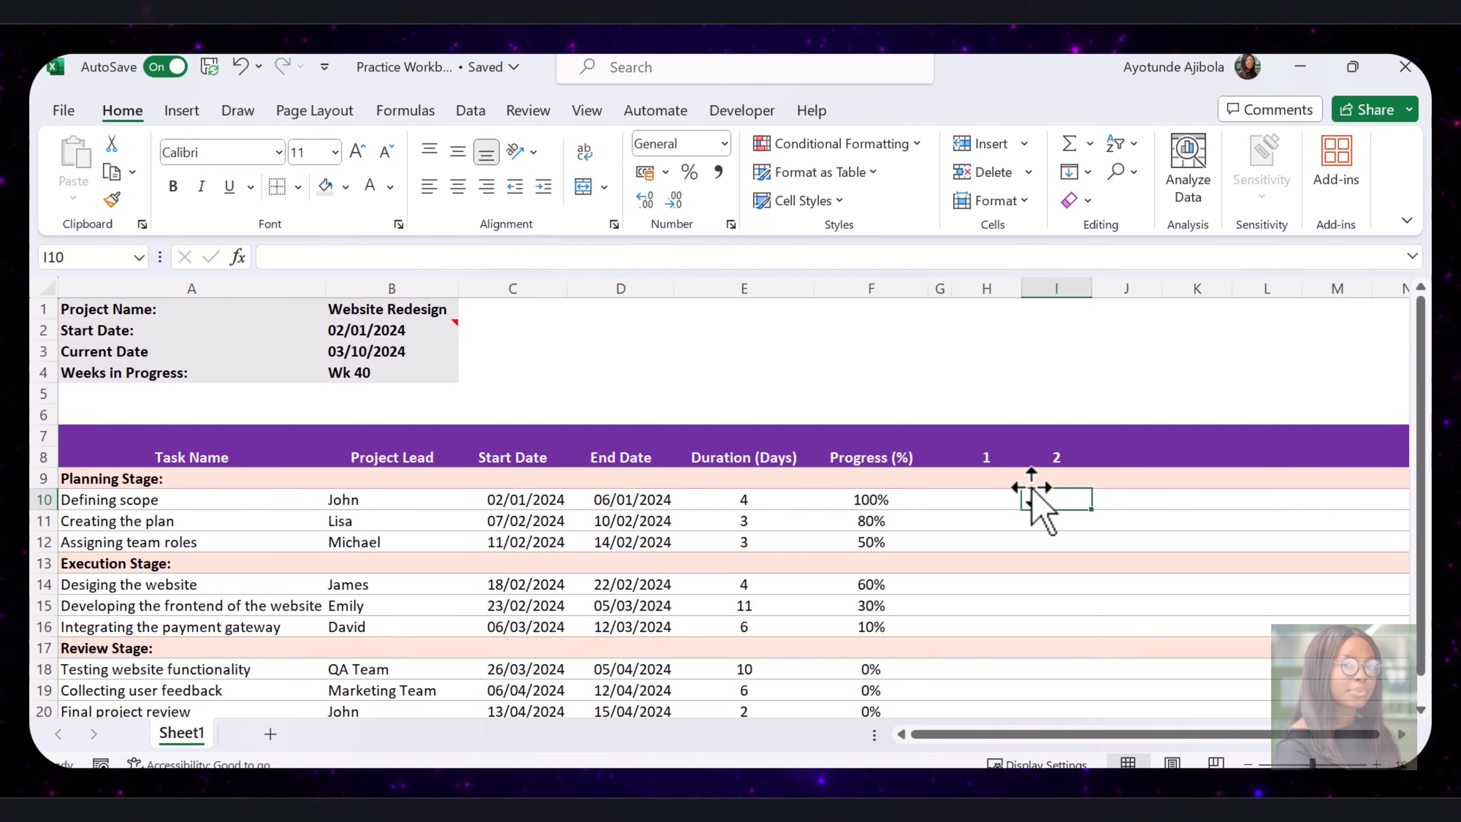
# - Copy the Weeks in Progress format from B4 onto the week numbers in H8 and I8 with Format Painter
pyautogui.click(998, 459)
pyautogui.moveTo(997, 459); pyautogui.dragTo(1064, 456)
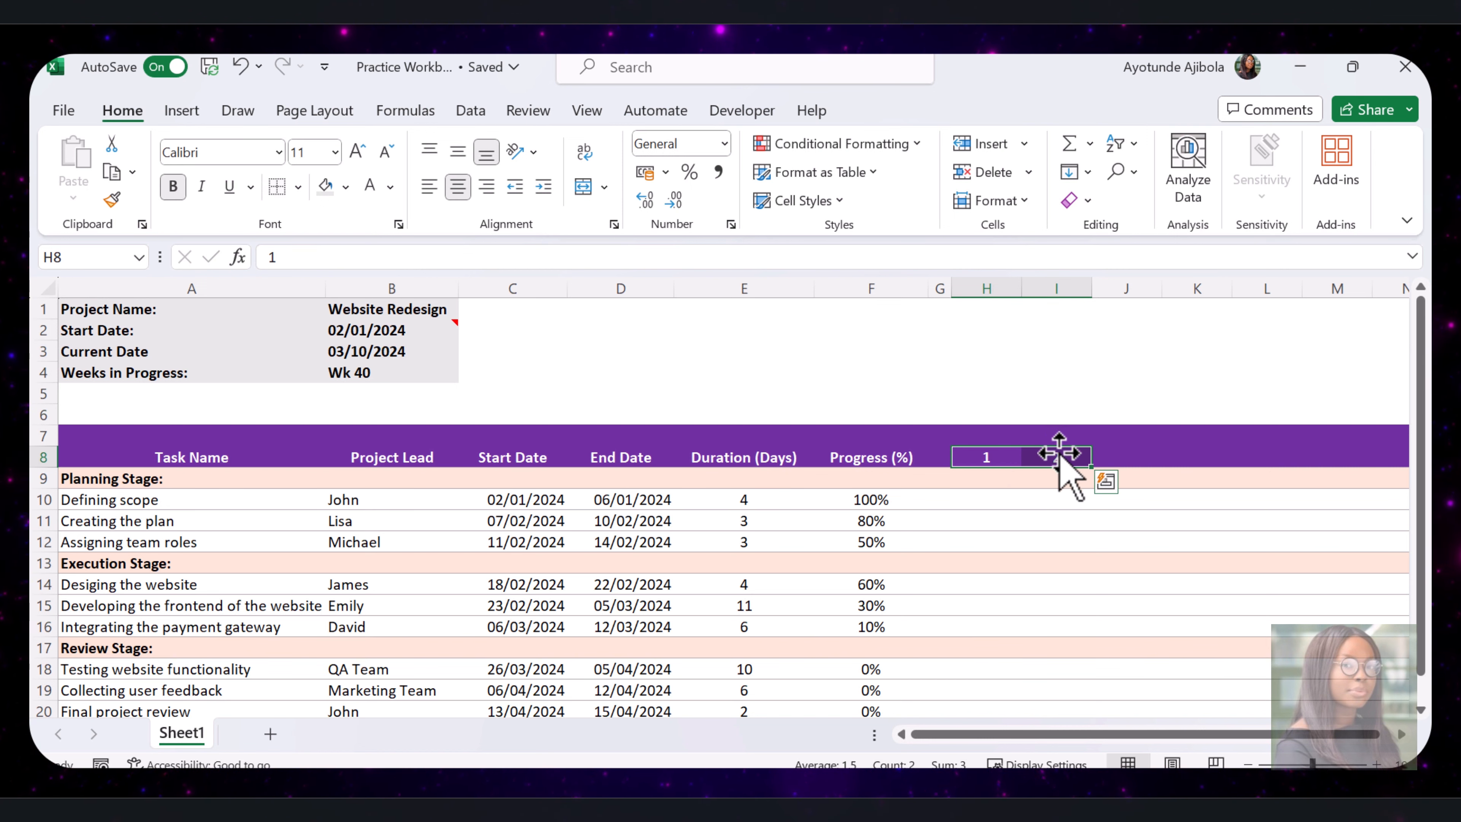
pyautogui.click(417, 374)
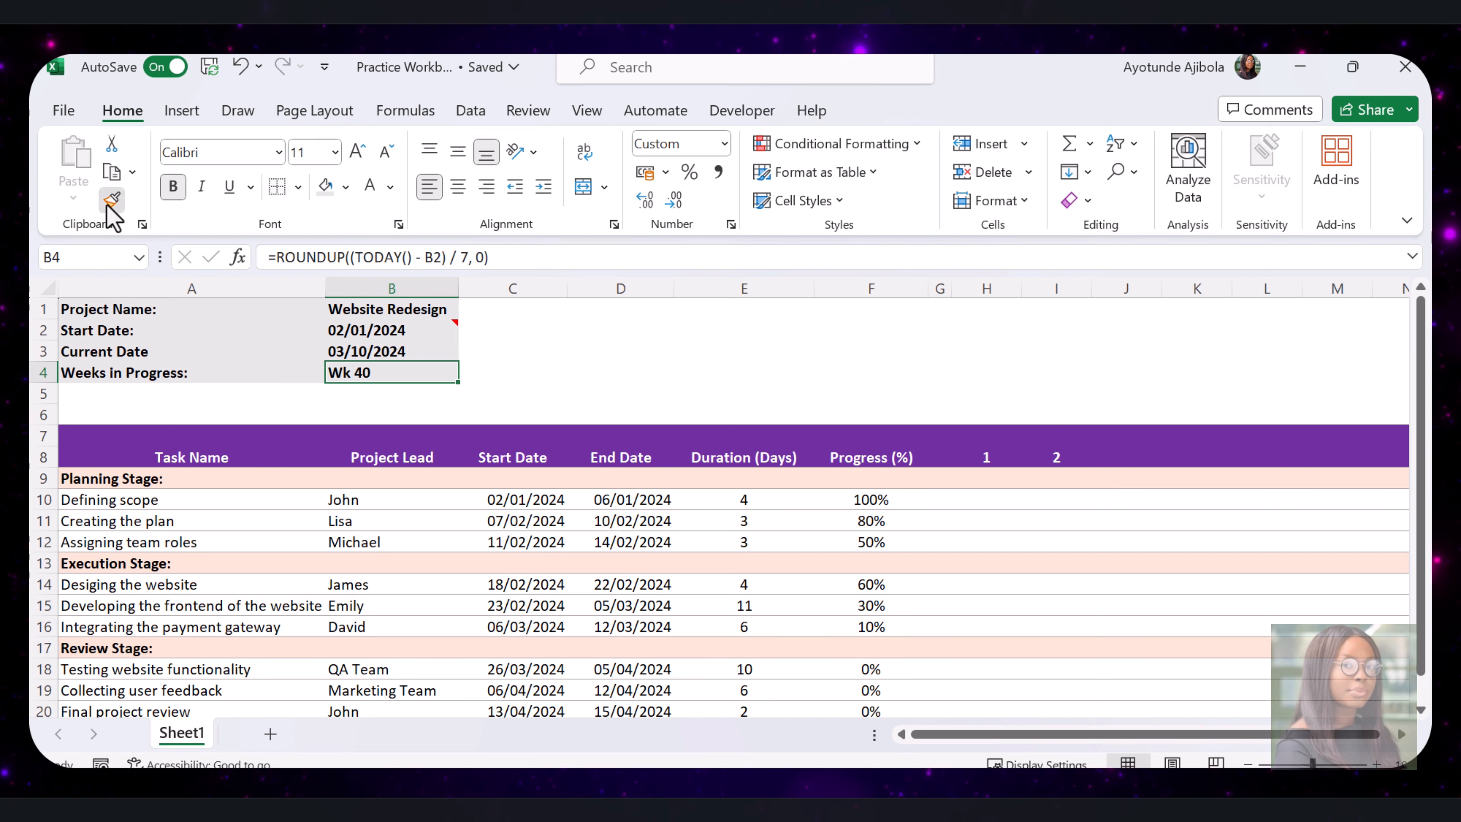
pyautogui.doubleClick(111, 200)
pyautogui.click(984, 456)
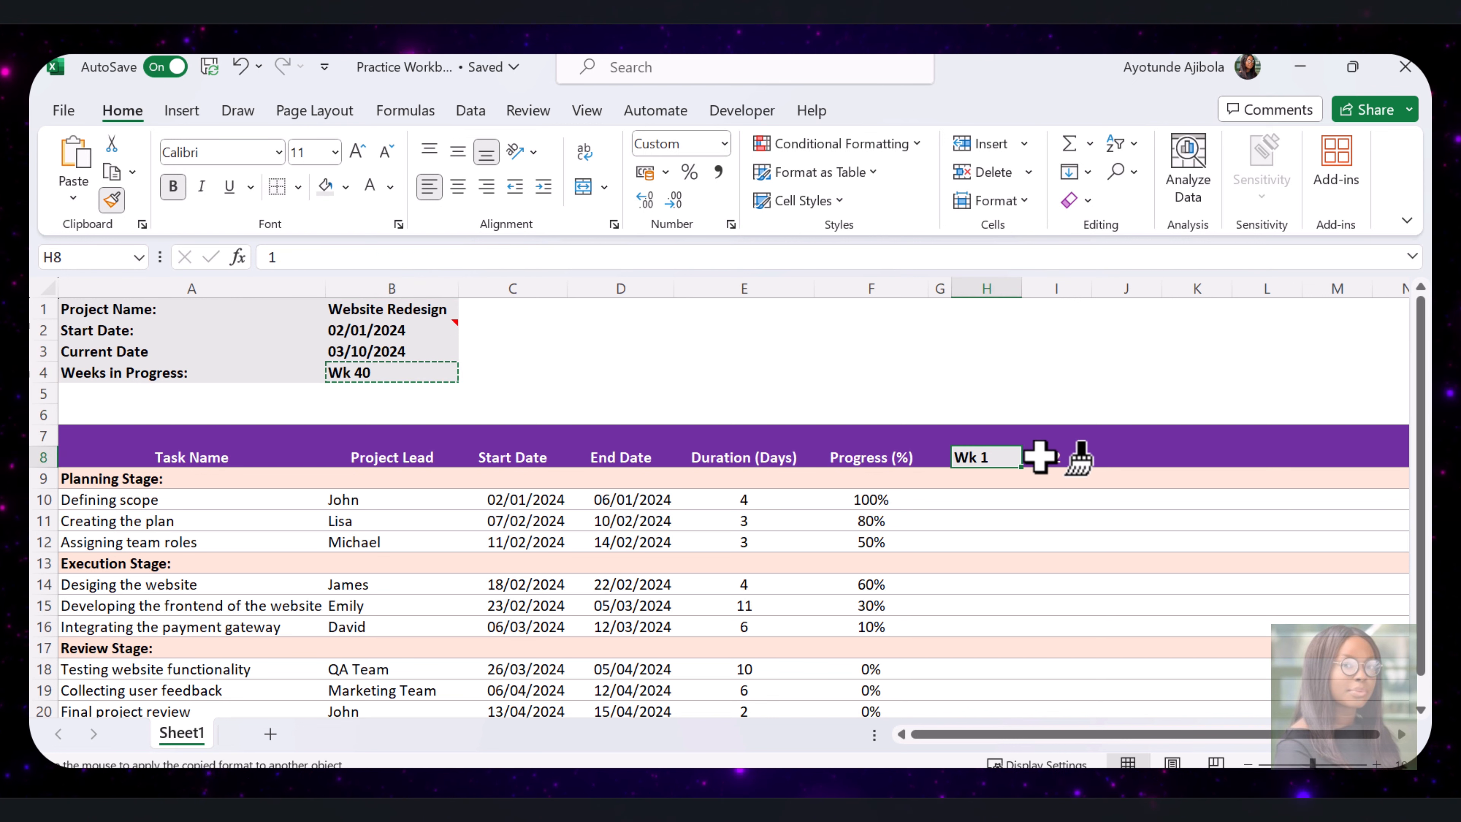
pyautogui.click(1042, 457)
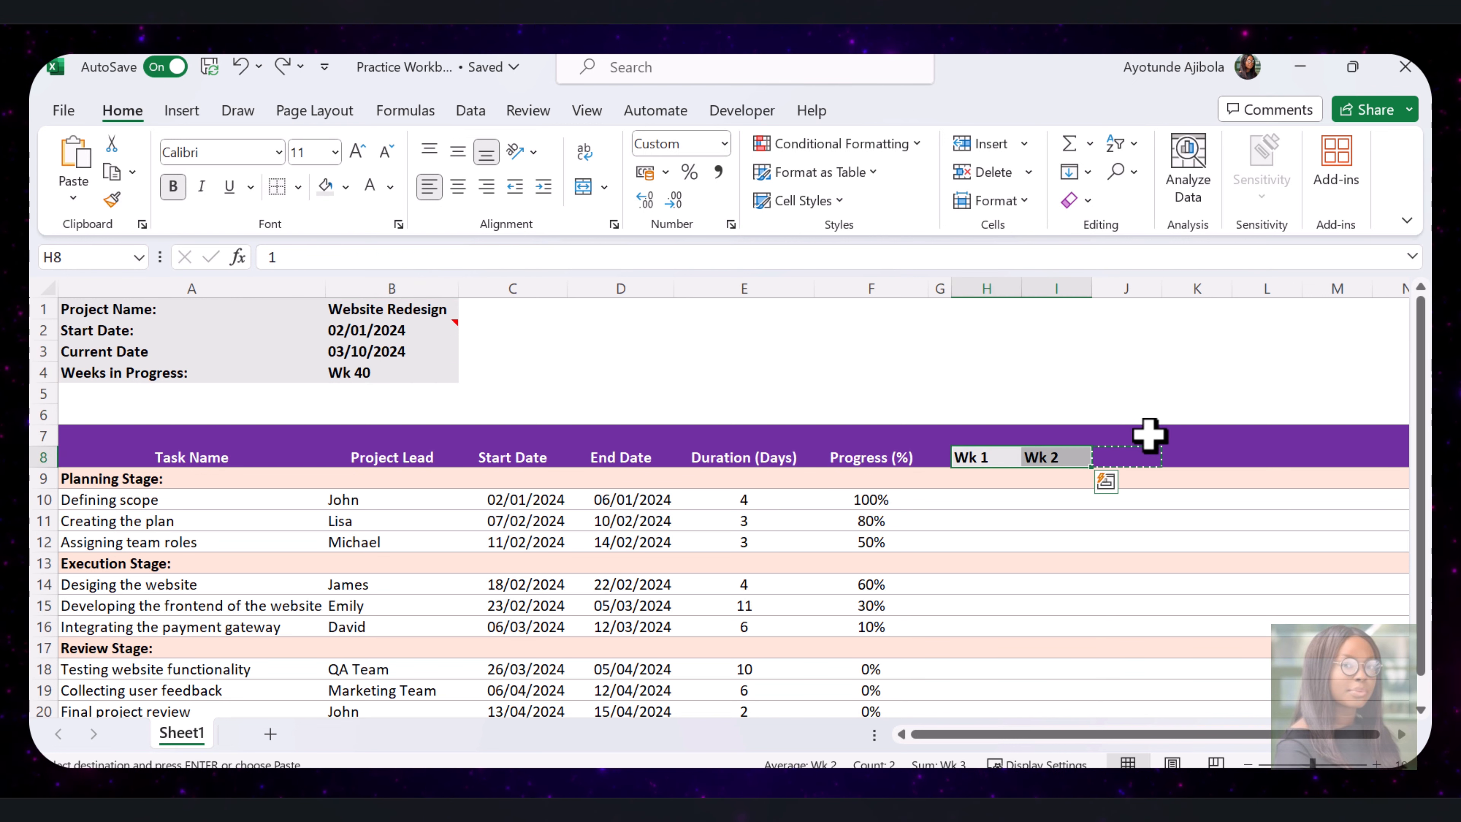
pyautogui.click(1149, 435)
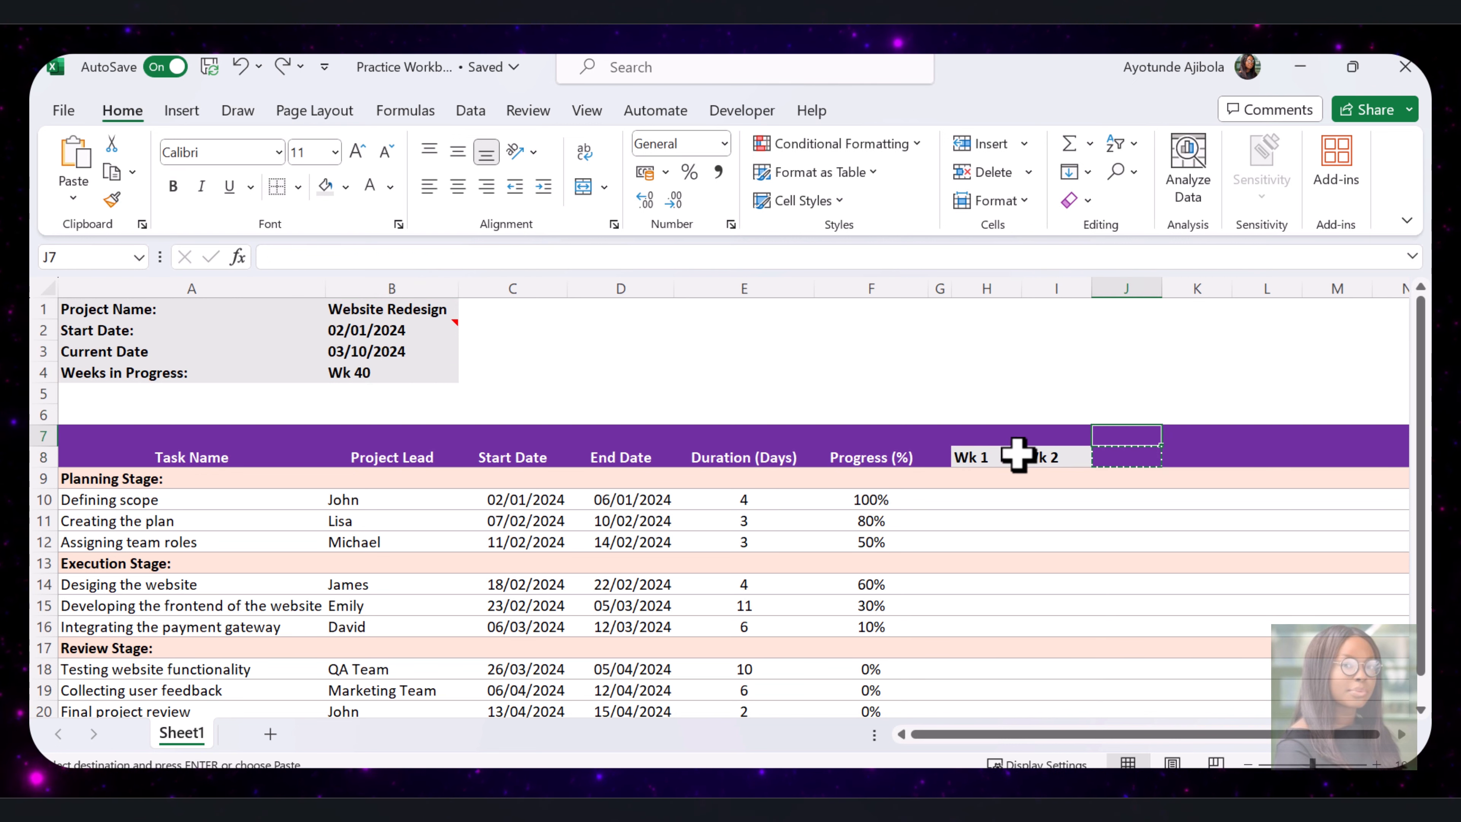
# - Give the week headers in H8:I8 the standard purple fill and white text to match the header band
pyautogui.moveTo(978, 455); pyautogui.dragTo(1064, 457)
pyautogui.click(346, 186)
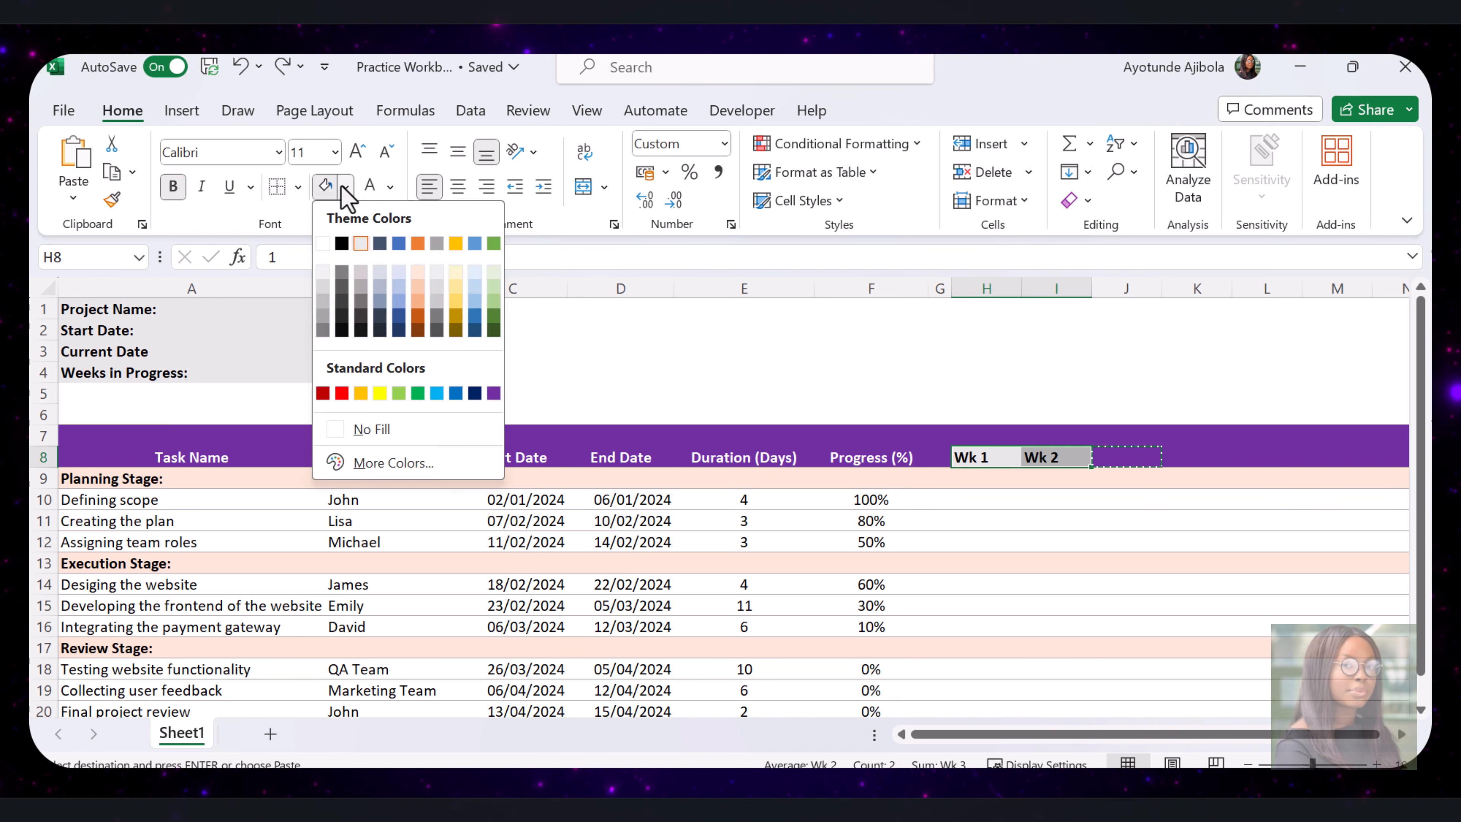
pyautogui.click(495, 393)
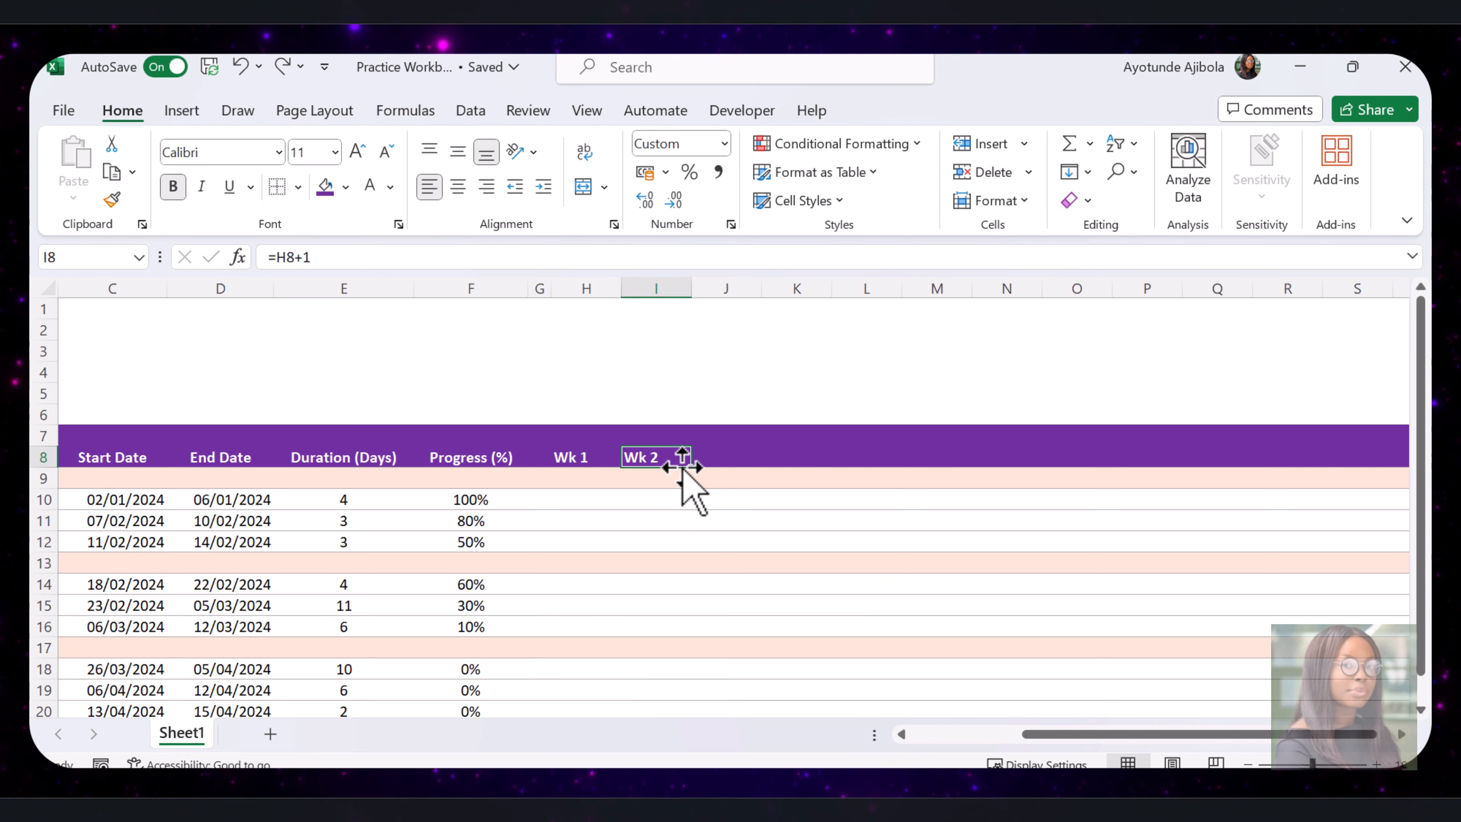
# - Fill the week formula from I8 across row 8 to extend the week headers along the timeline
pyautogui.moveTo(695, 472)
pyautogui.mouseDown()
pyautogui.moveTo(798, 469)
pyautogui.moveTo(701, 489)
pyautogui.mouseUp()
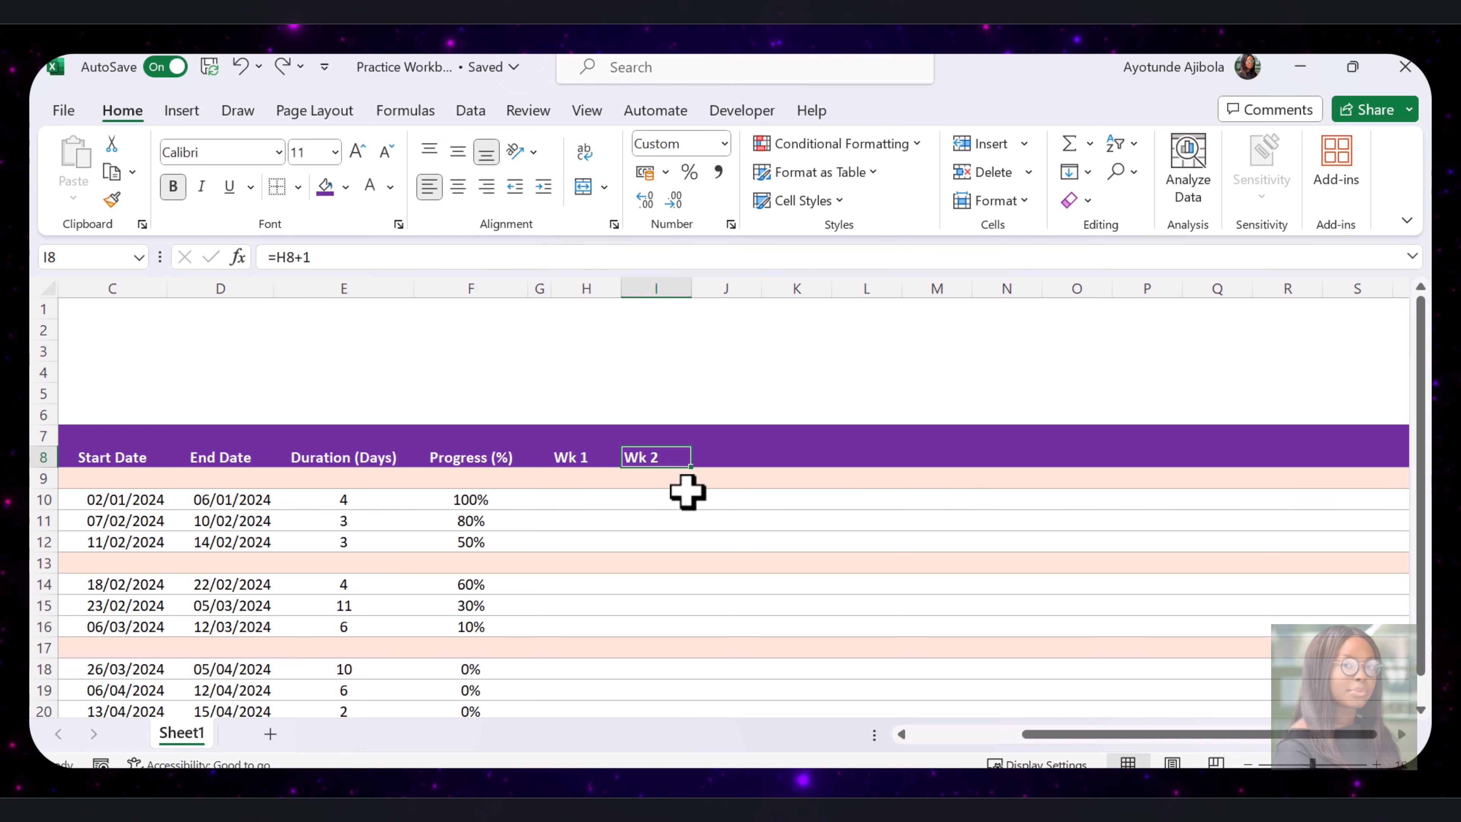
pyautogui.moveTo(697, 473); pyautogui.dragTo(1424, 490)
pyautogui.click(930, 536)
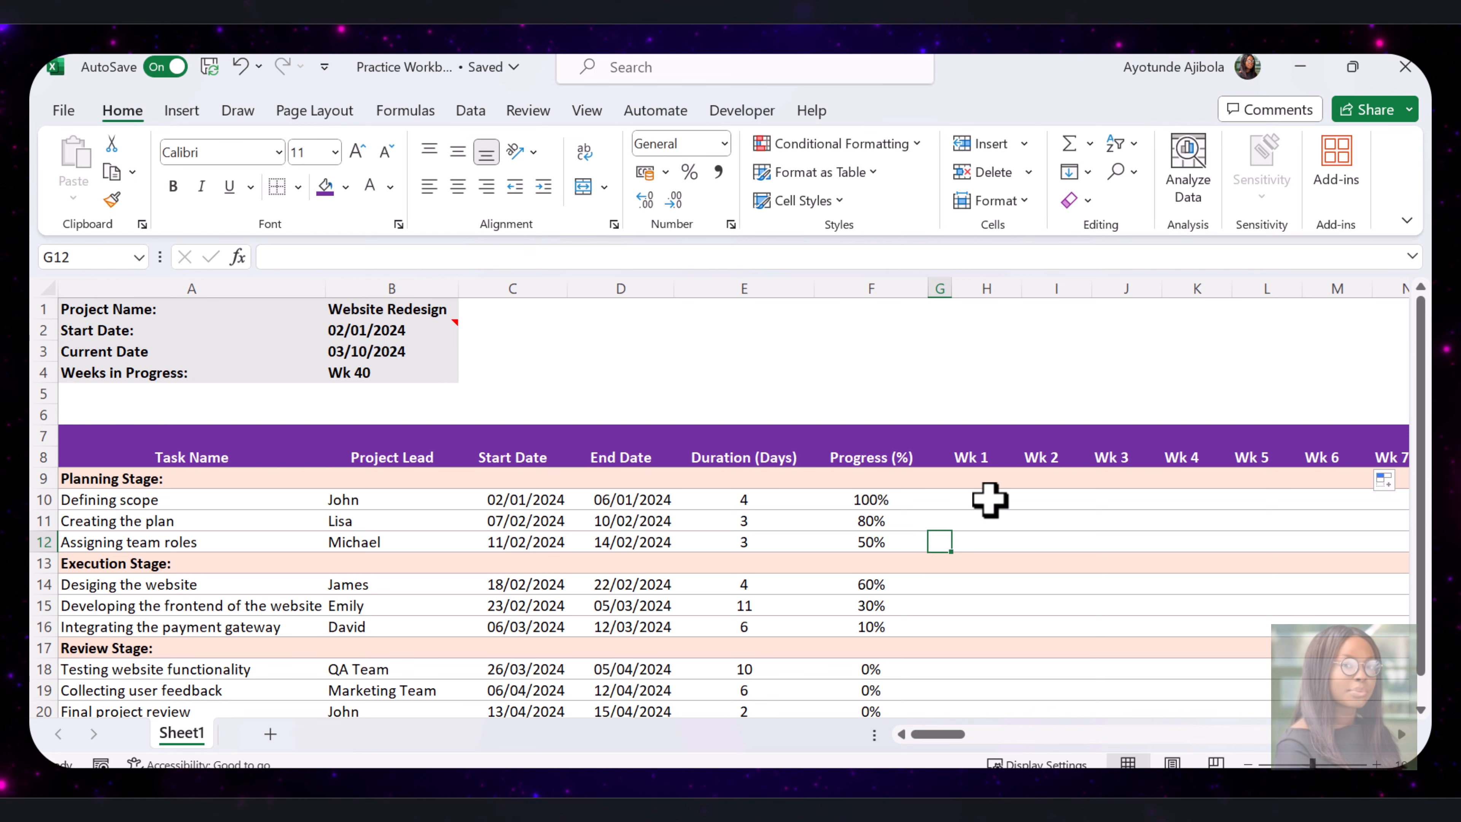
# - Enter the formula =B2 in H7 to link the Wk 1 date to the project start date
pyautogui.click(983, 437)
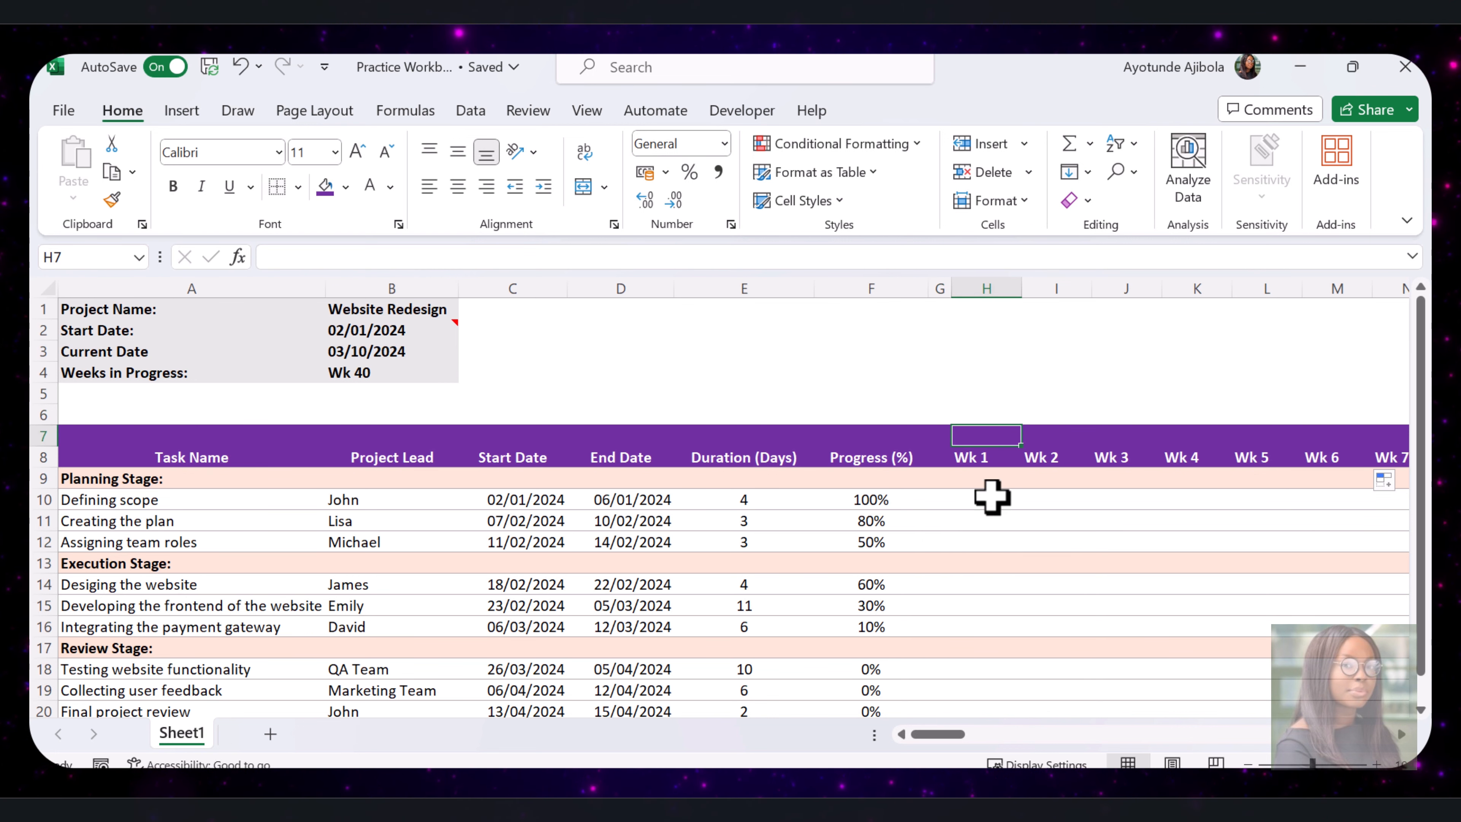
pyautogui.moveTo(425, 337)
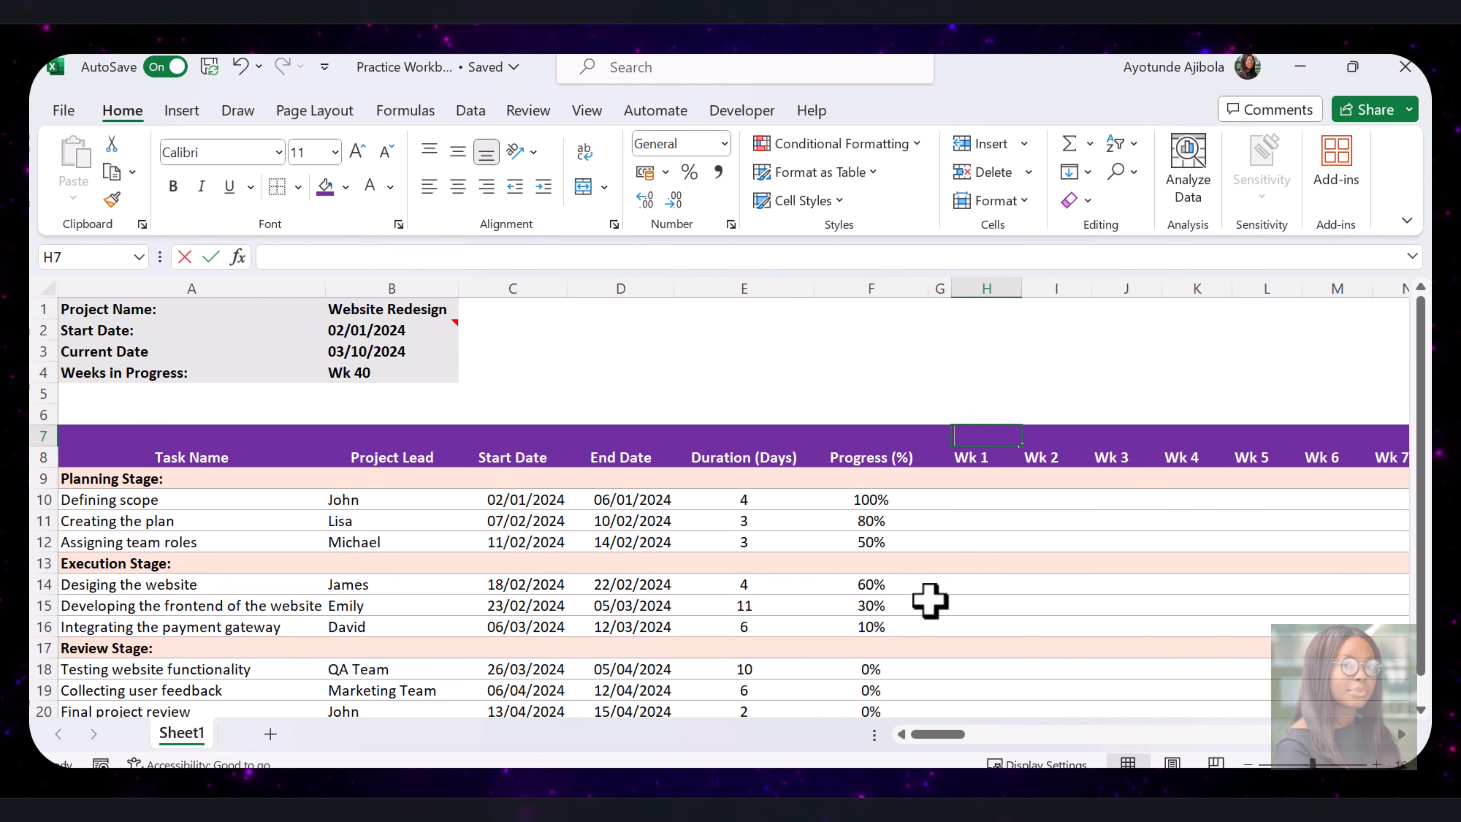
pyautogui.write('=')
pyautogui.click(379, 332)
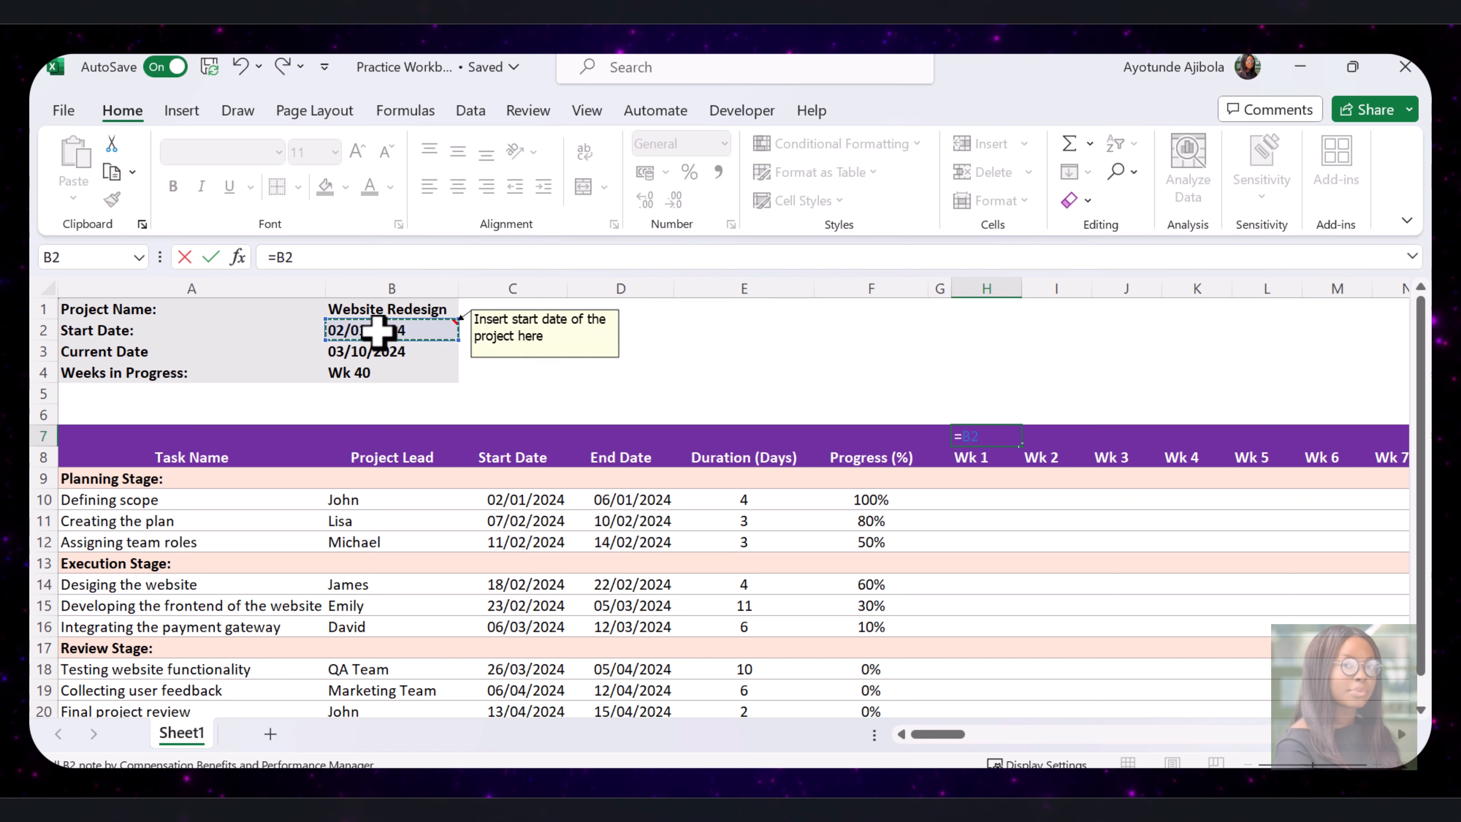
pyautogui.press('Return')
pyautogui.press('Up')
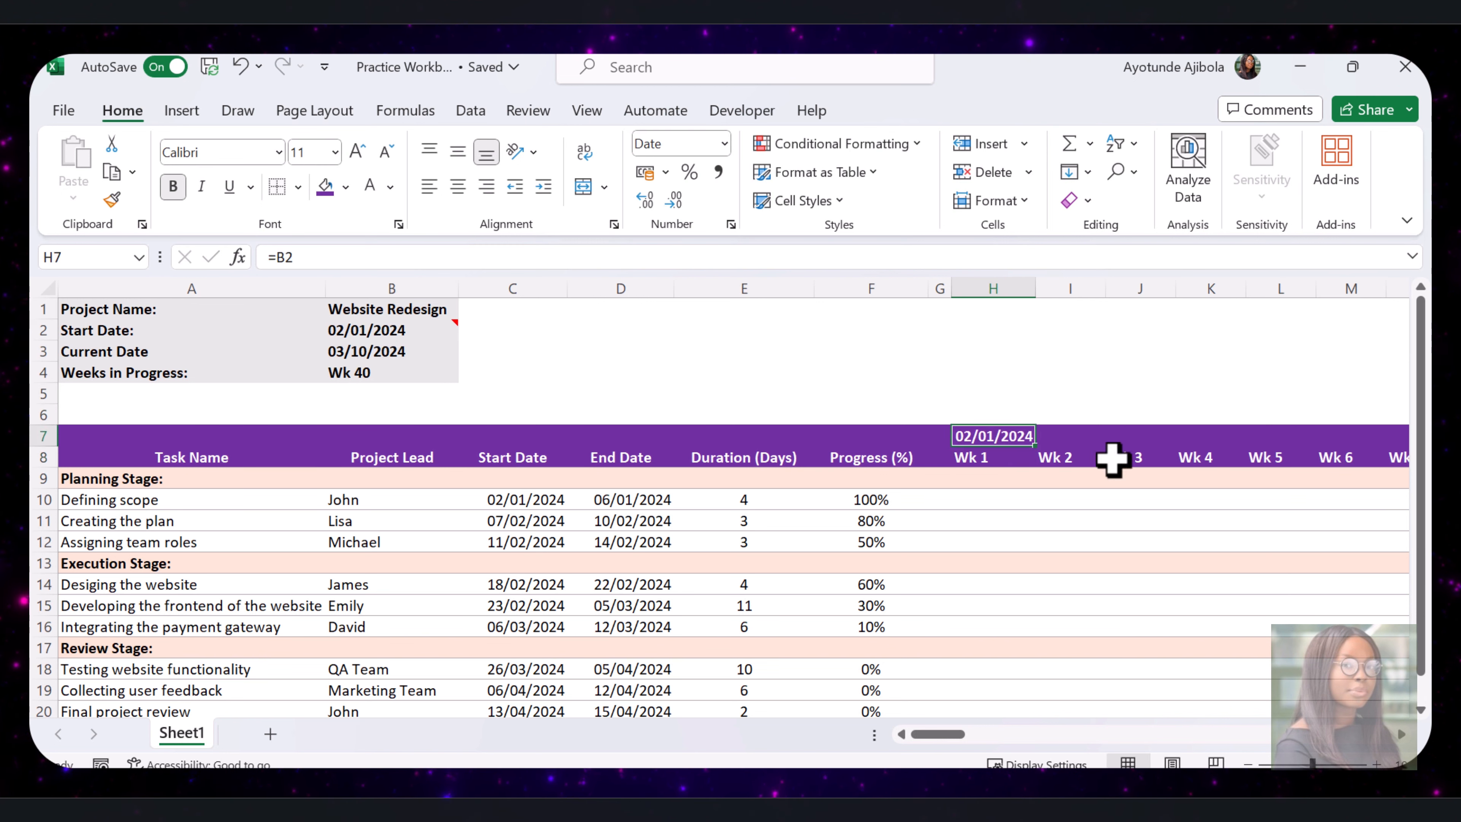
# - Enter the formula =H7+7 in I7 and fill it across row 7 above the week headers
pyautogui.click(1067, 432)
pyautogui.write('=H7+7')
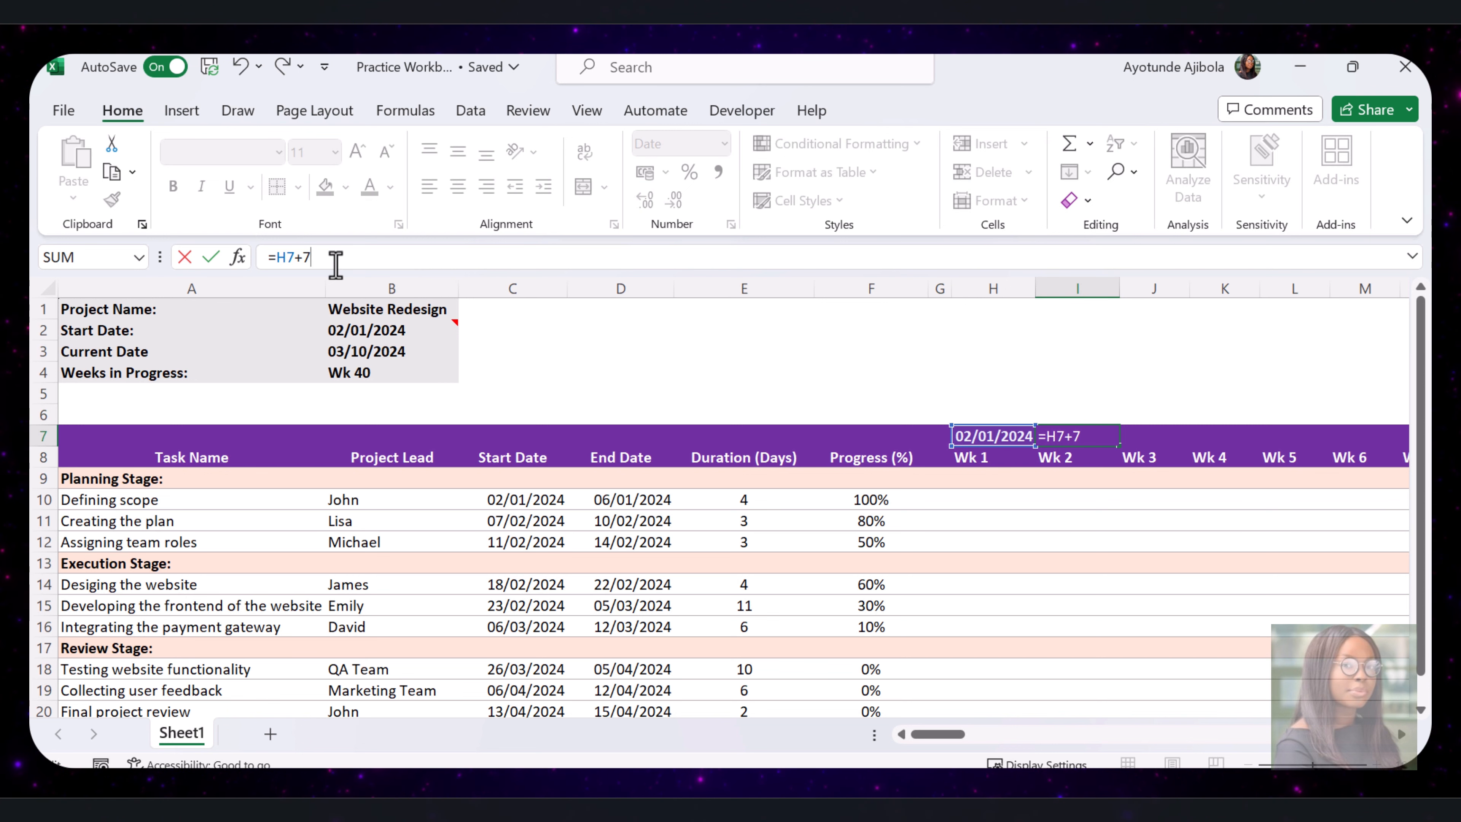
pyautogui.hotkey('ctrl', 'Return')
pyautogui.hscroll(1, 863, 452)
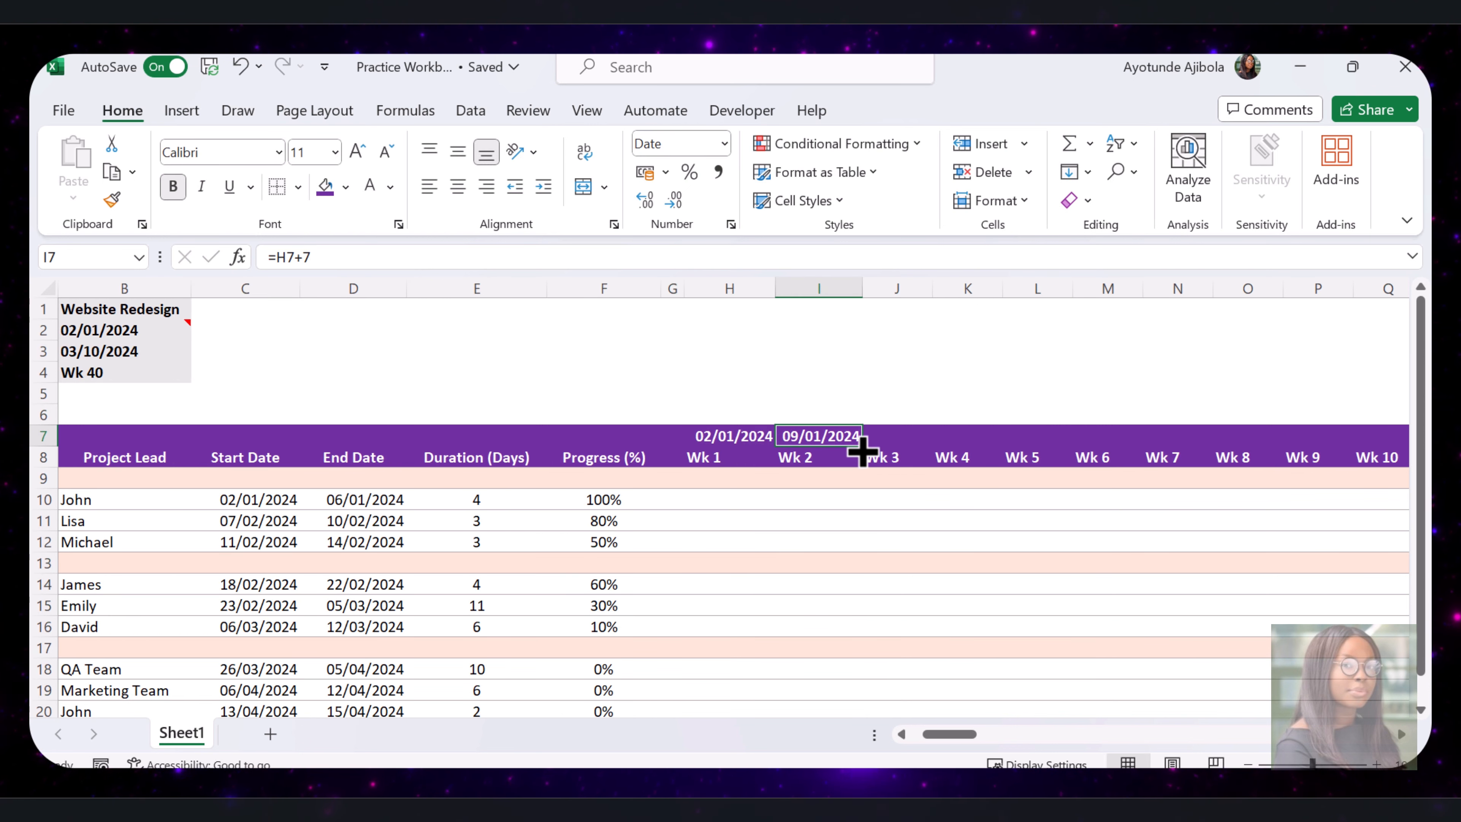
pyautogui.moveTo(860, 452); pyautogui.dragTo(1422, 480)
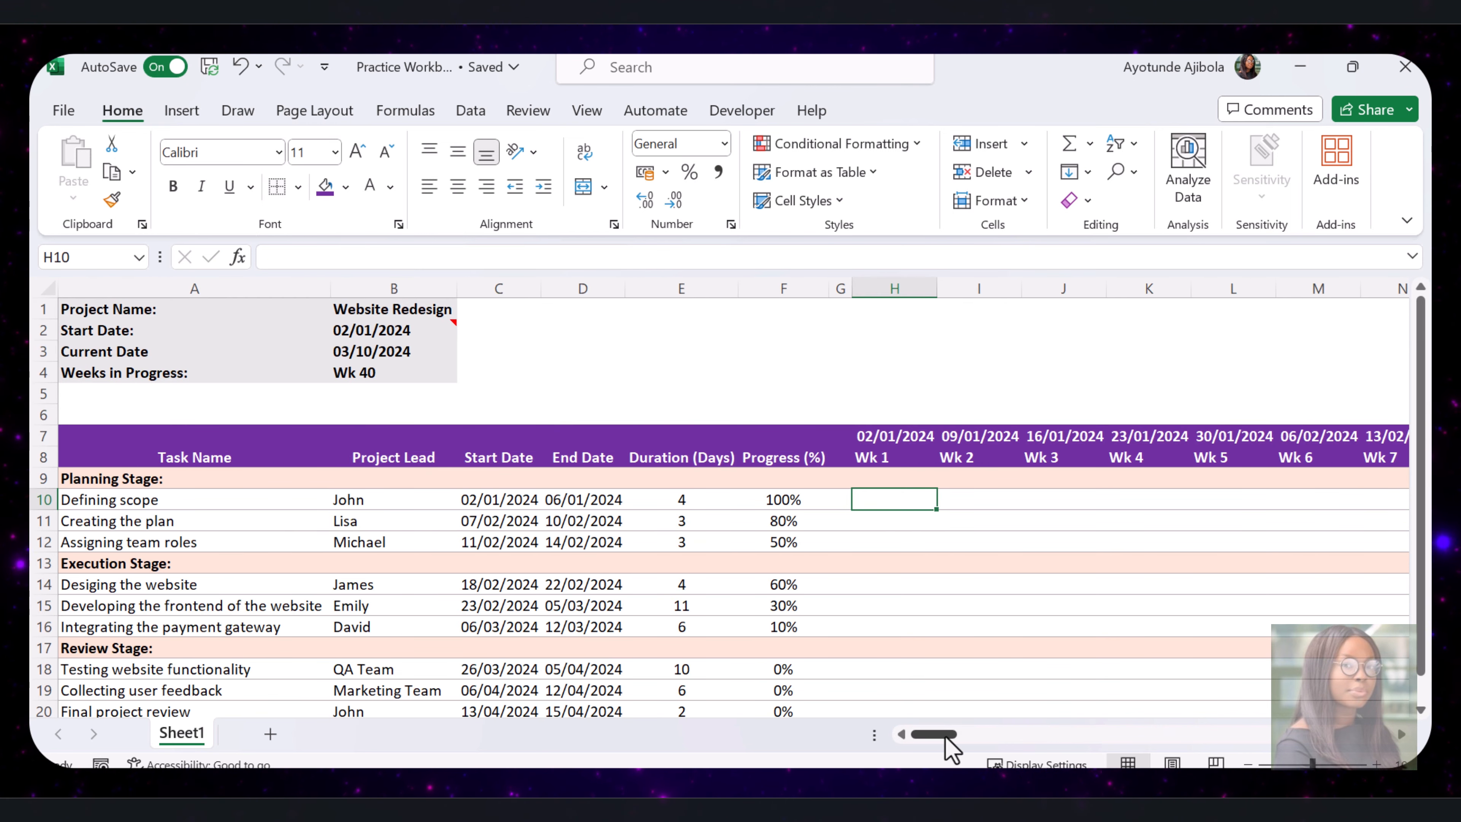
pyautogui.moveTo(945, 738); pyautogui.dragTo(958, 741)
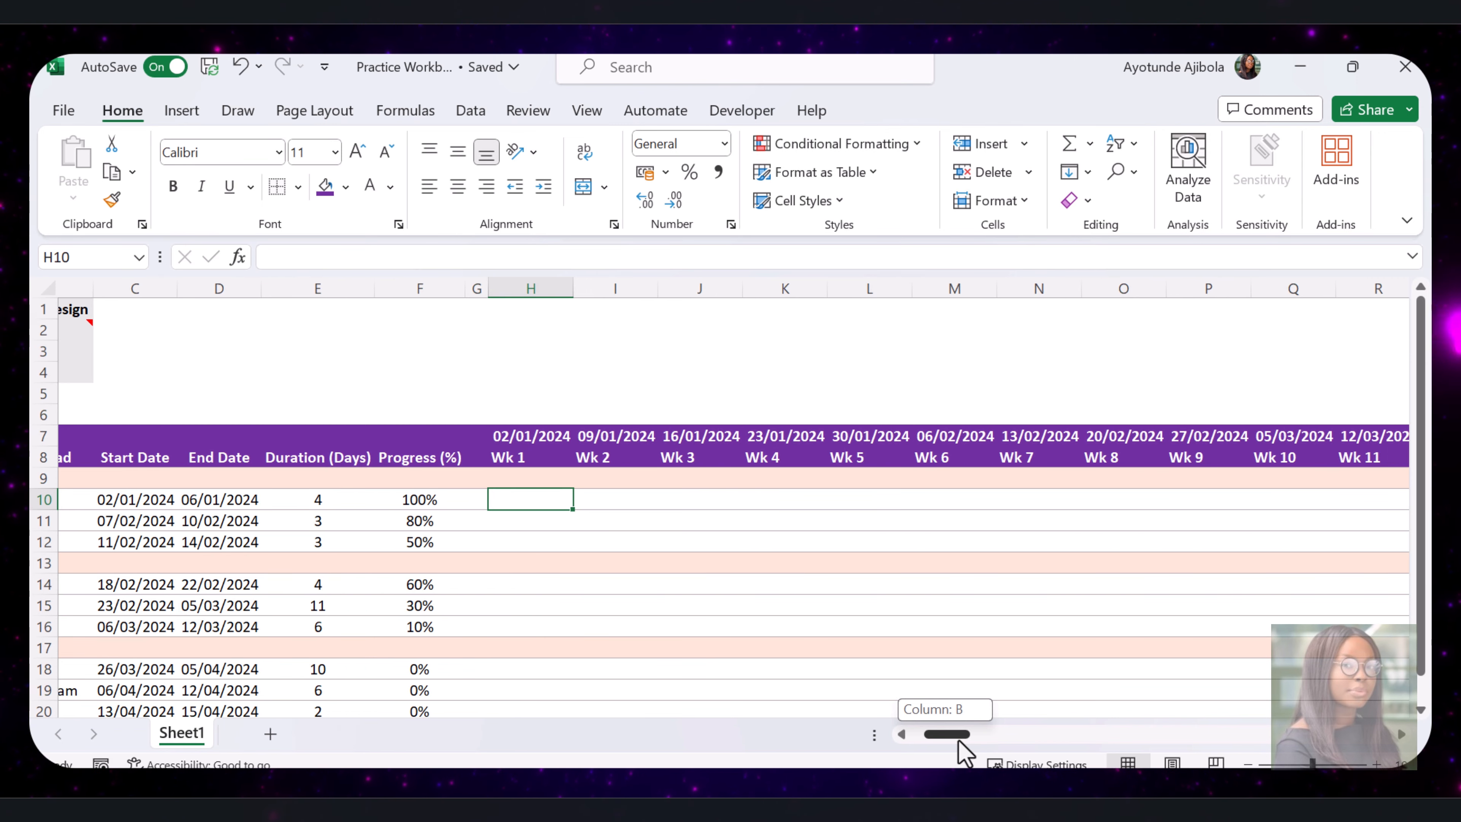
pyautogui.moveTo(958, 741); pyautogui.dragTo(943, 740)
pyautogui.moveTo(943, 748); pyautogui.dragTo(957, 748)
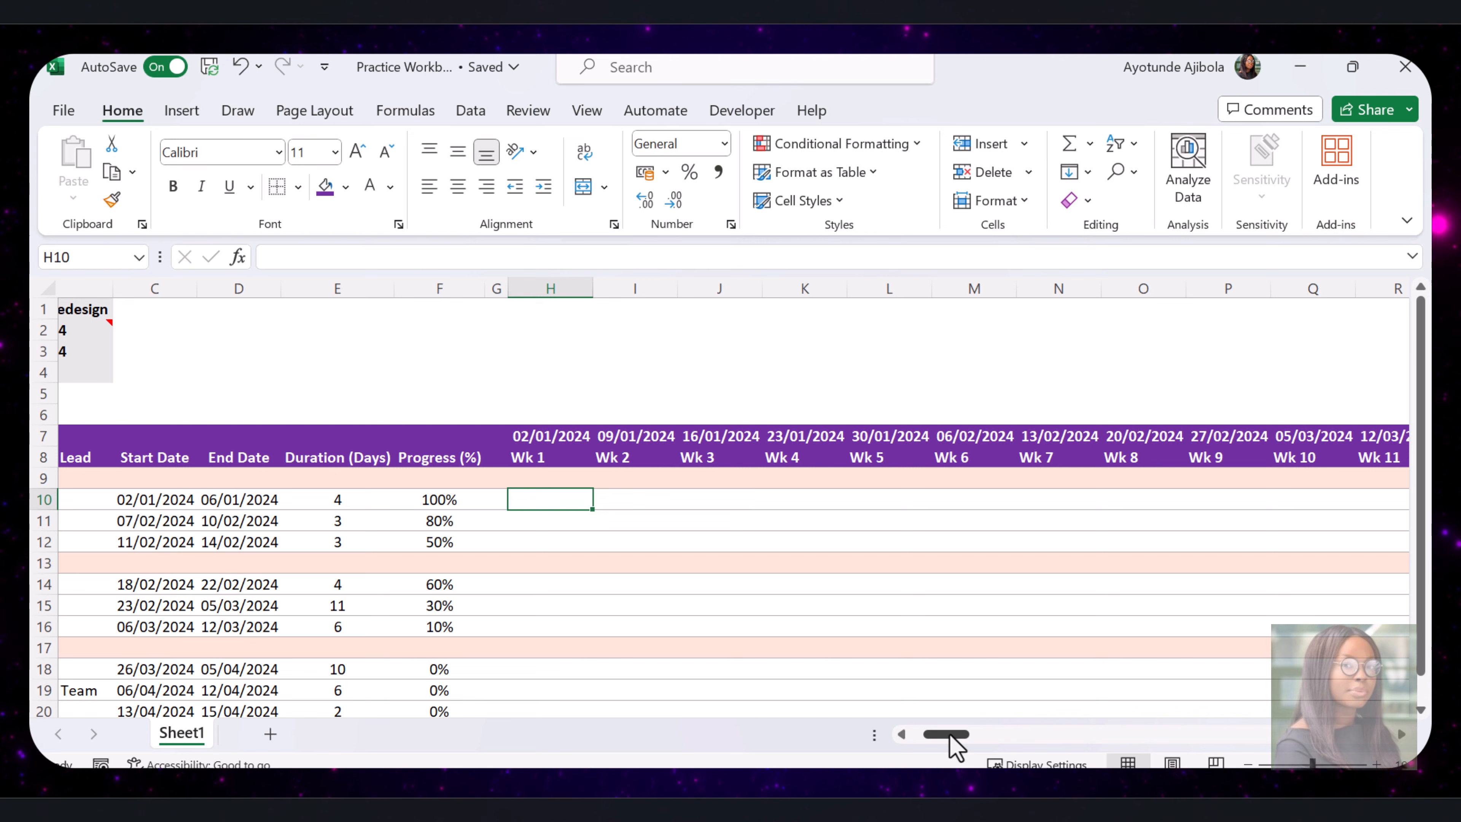
# - Start a formula-based conditional formatting rule for the timeline cells from H10 across the week columns down to row 20
pyautogui.click(724, 588)
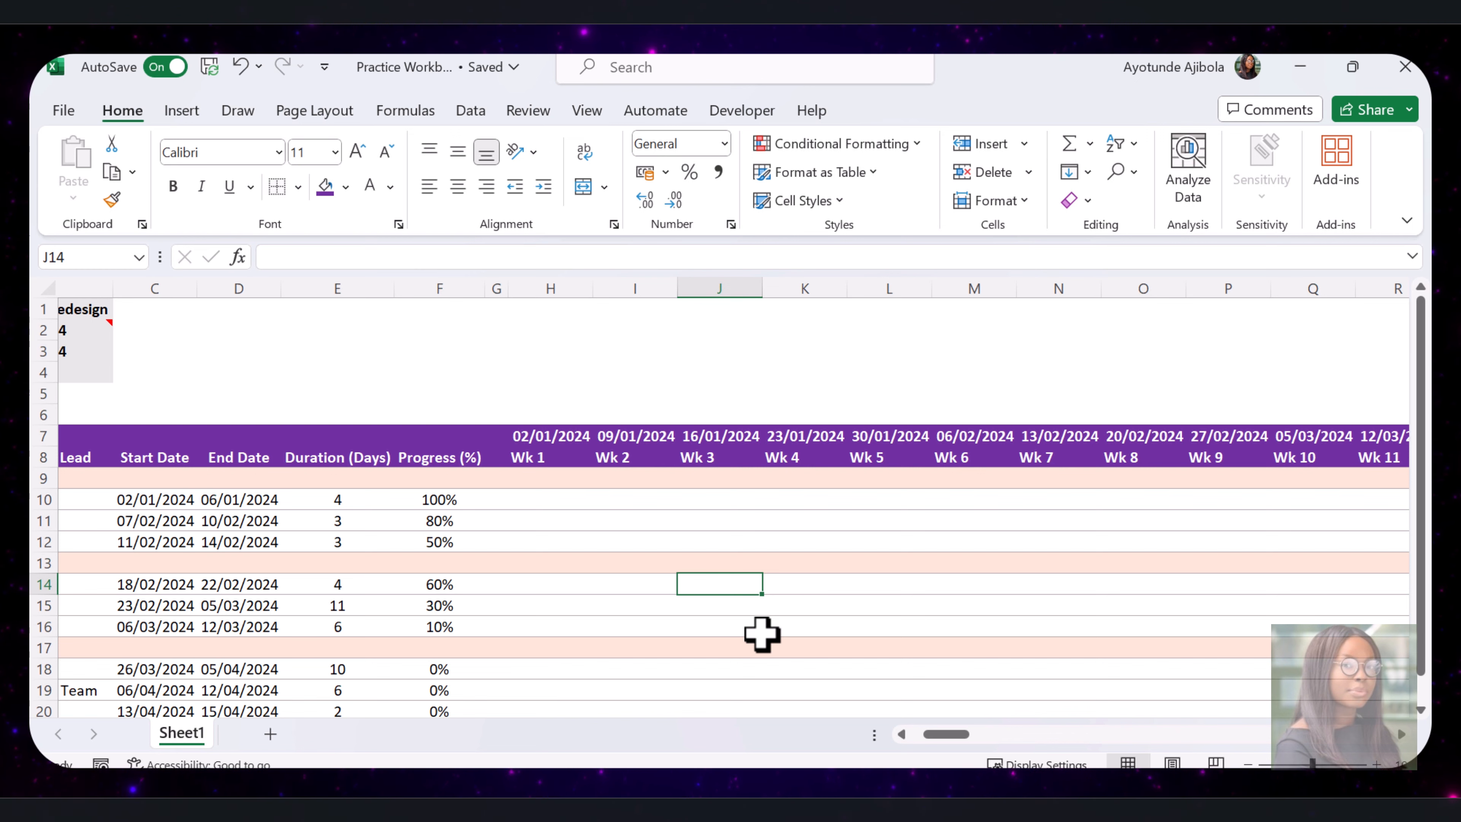
pyautogui.hscroll(-2, 762, 635)
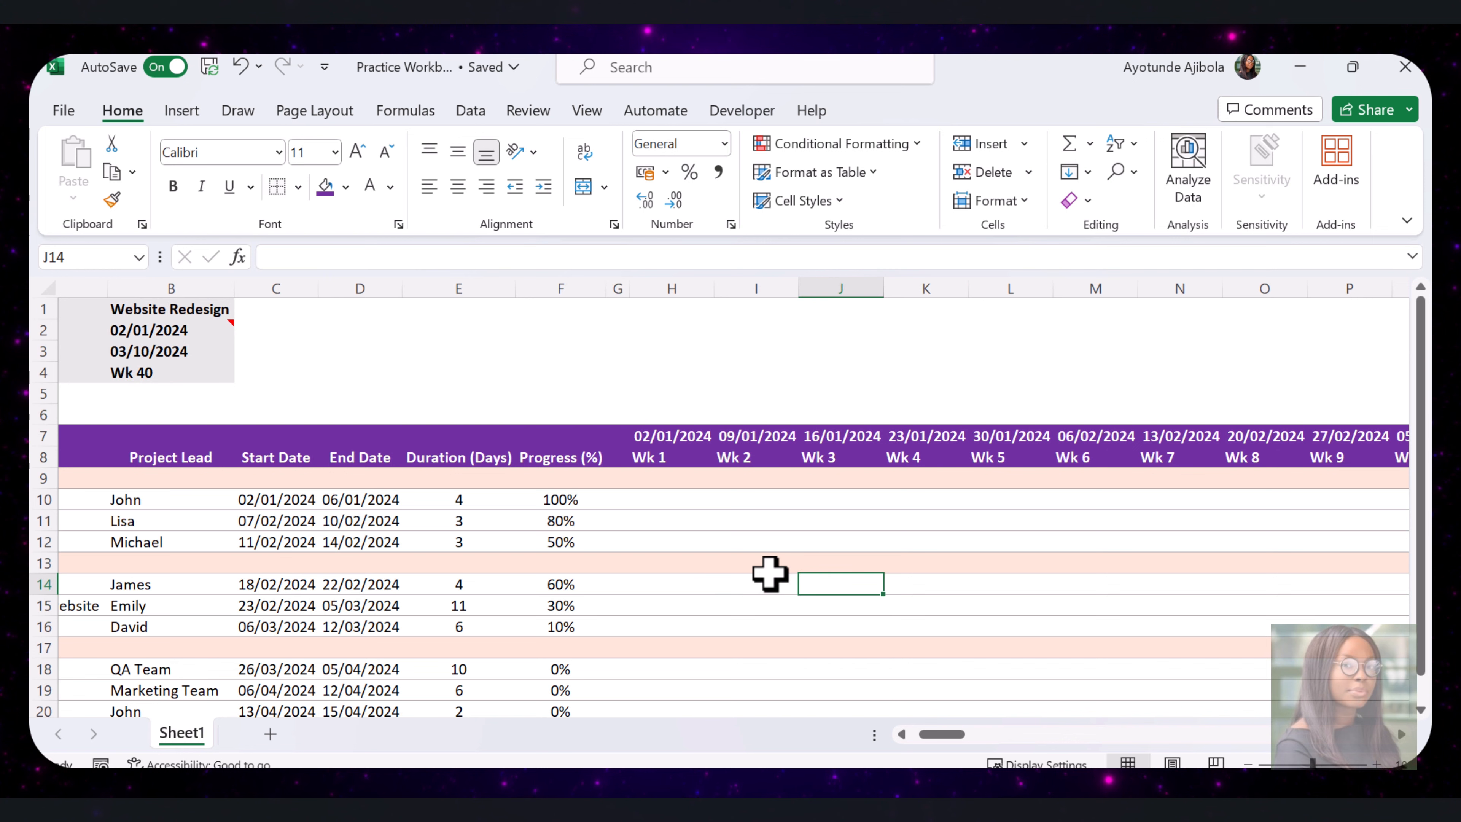
pyautogui.click(671, 502)
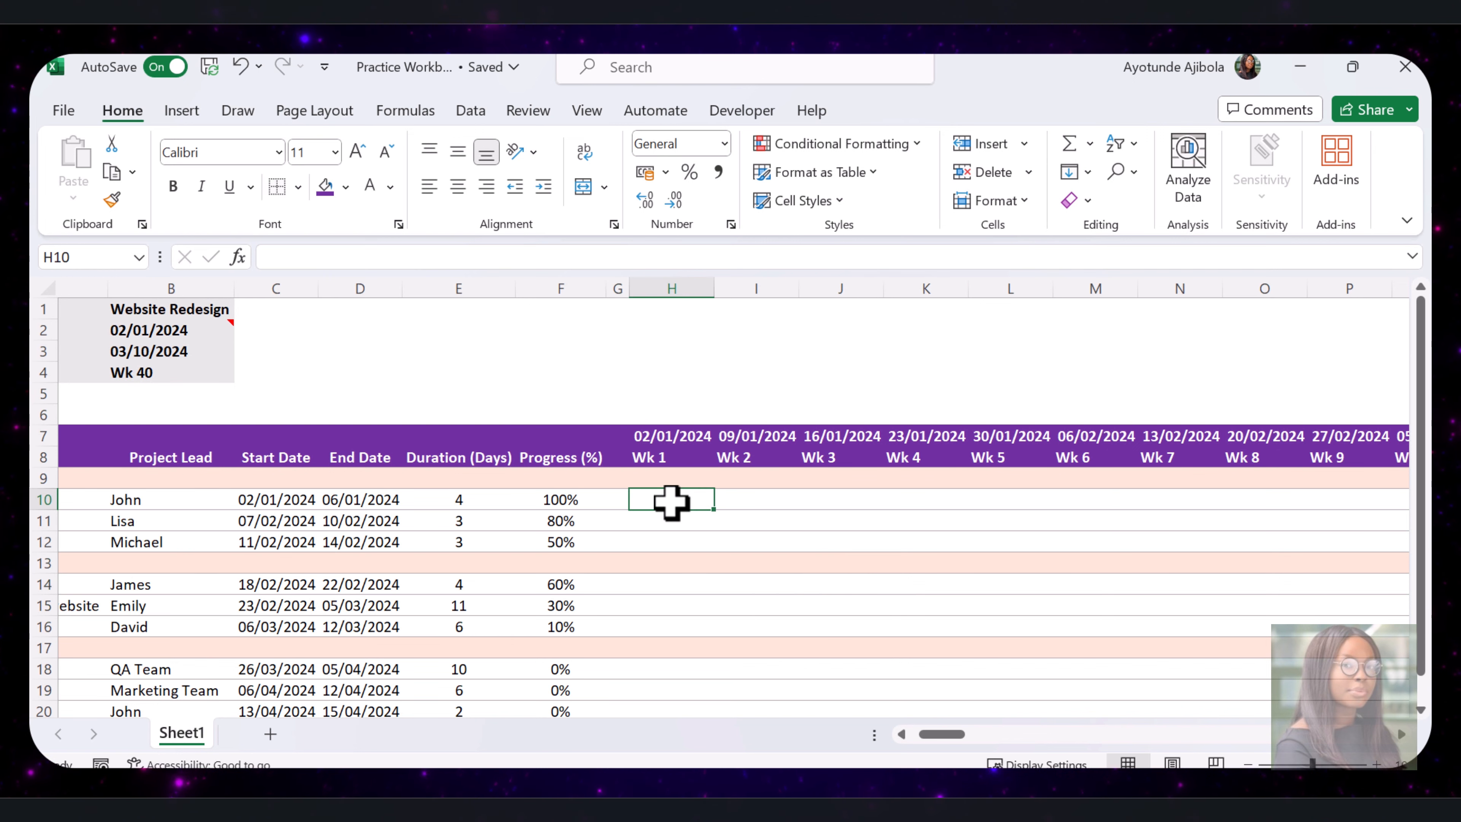
pyautogui.moveTo(671, 502); pyautogui.dragTo(1359, 685)
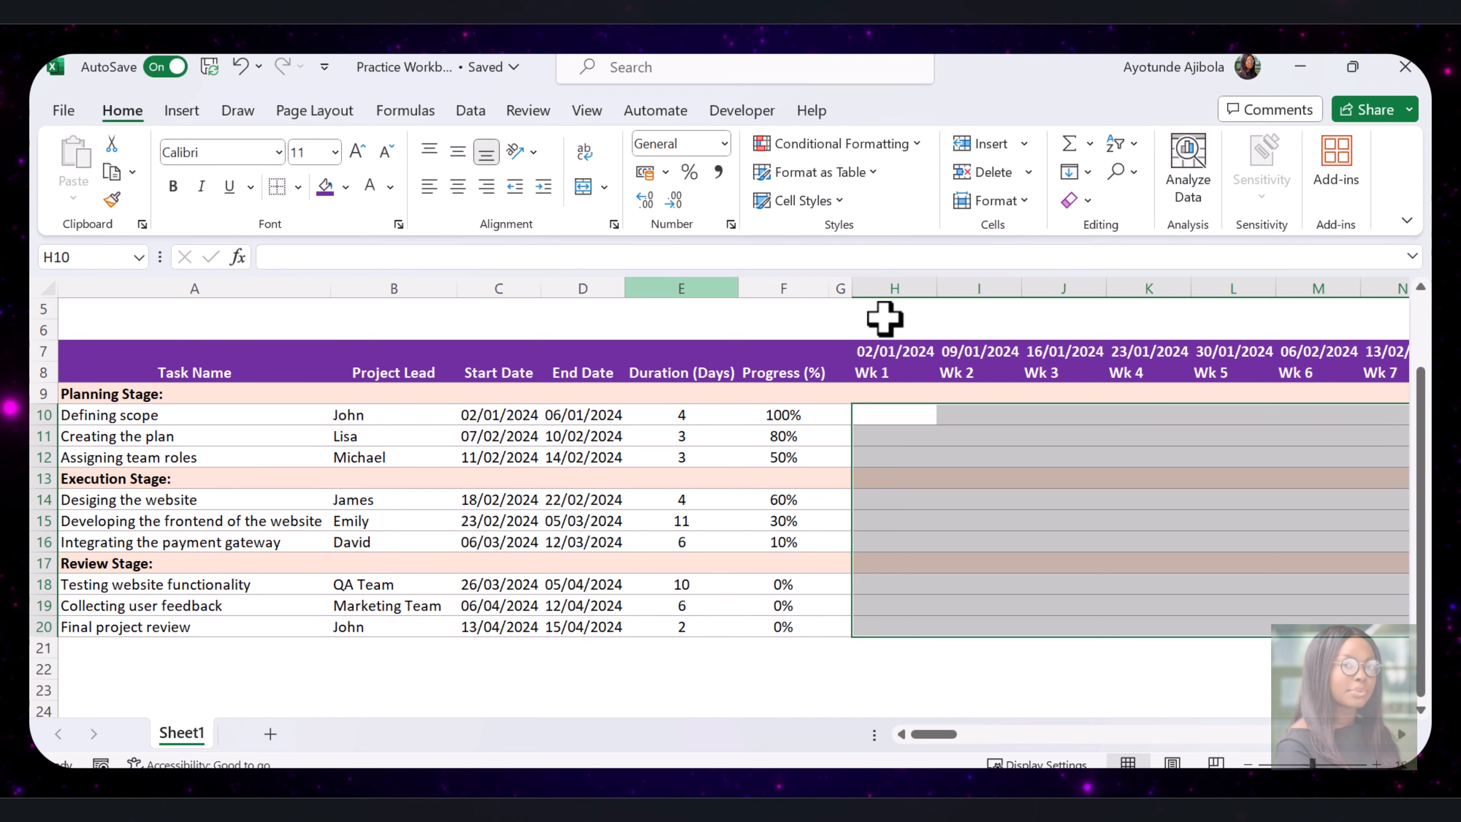
pyautogui.click(921, 144)
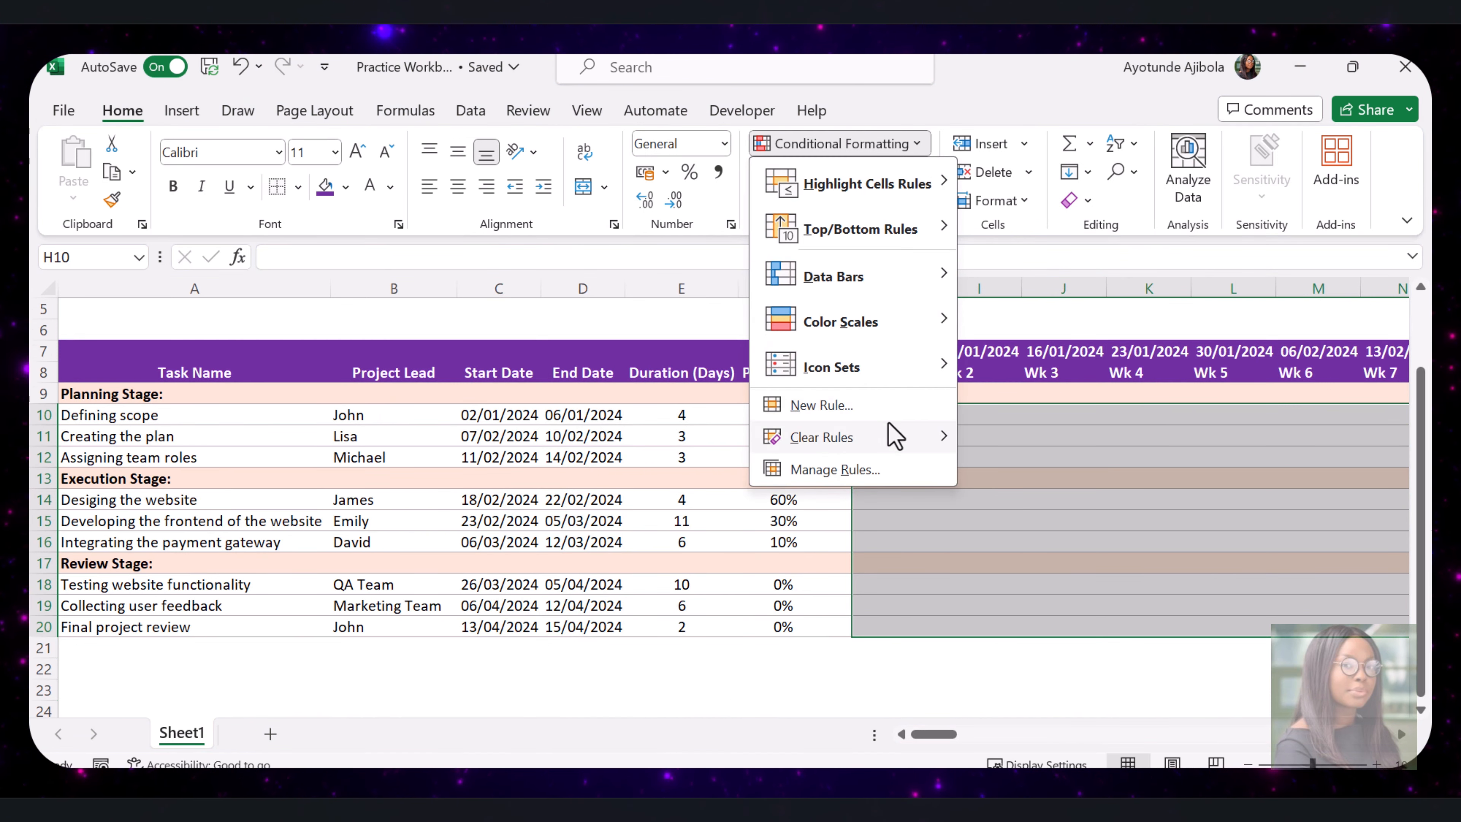
pyautogui.click(865, 410)
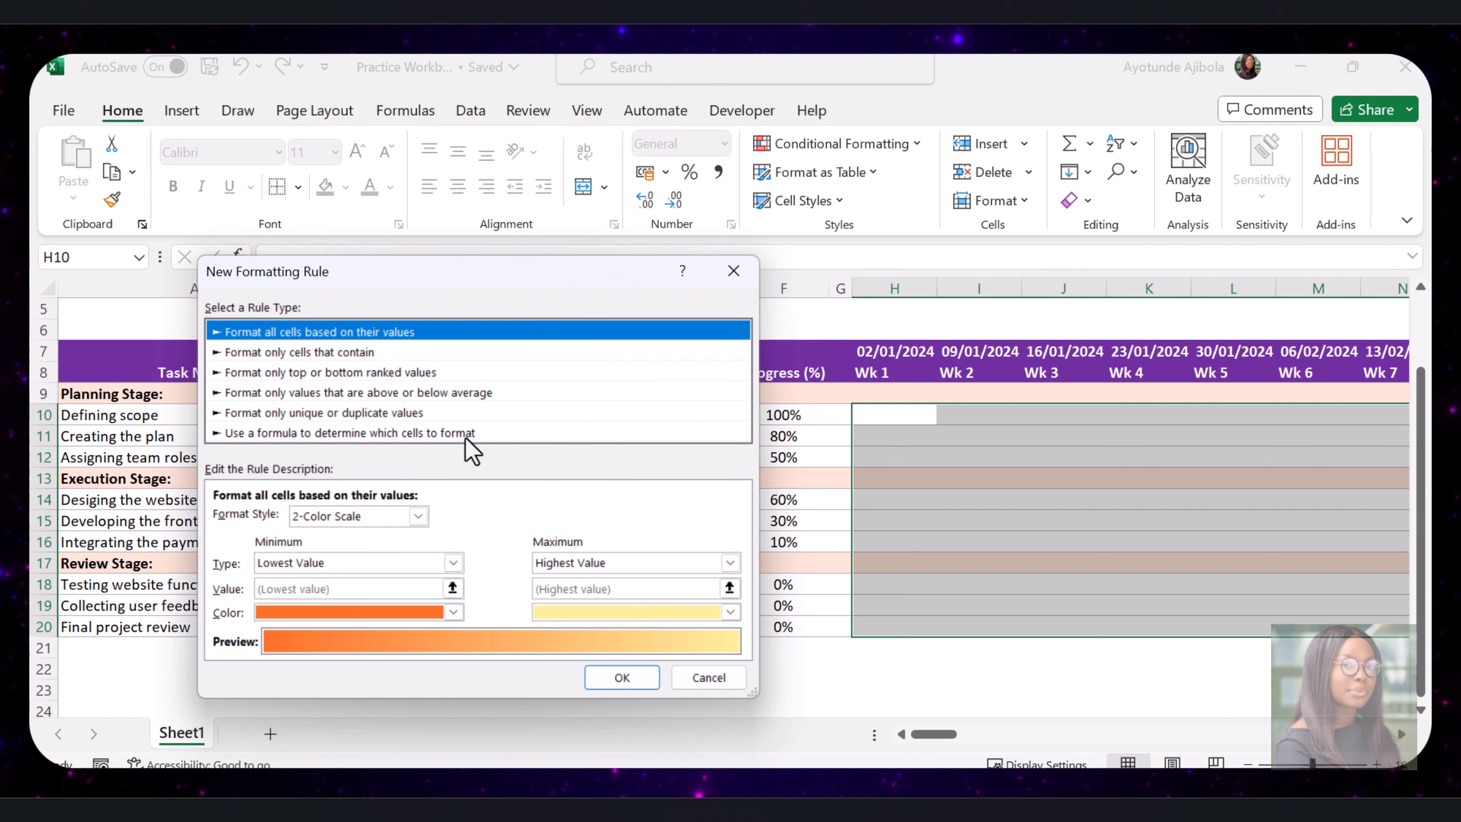
pyautogui.click(451, 436)
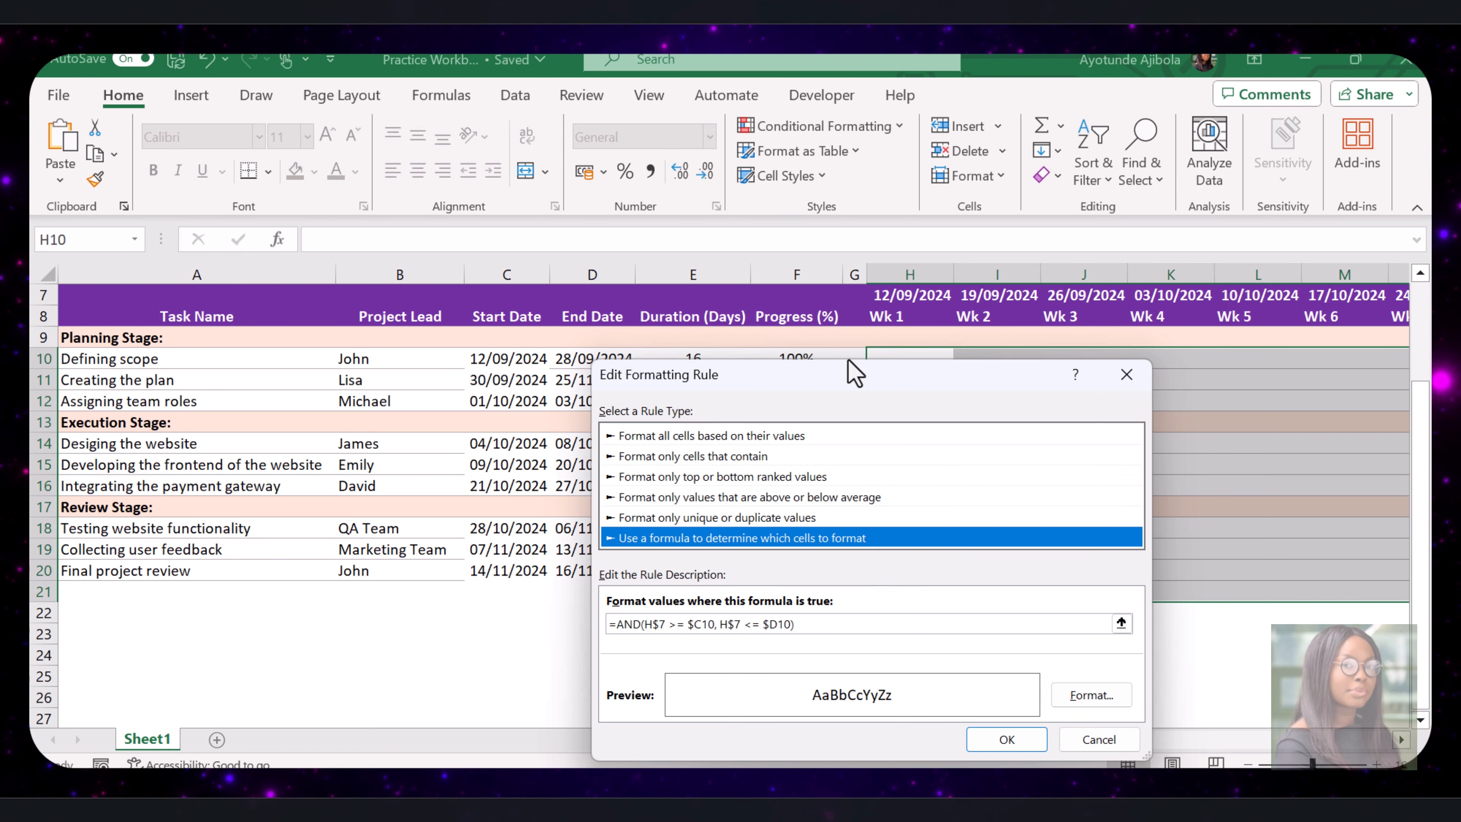
# - Give the conditional formatting rule =AND(H$7 >= $C10, H$7 <= $D10) a light pink fill and apply it to the timeline
pyautogui.moveTo(846, 374); pyautogui.dragTo(1010, 380)
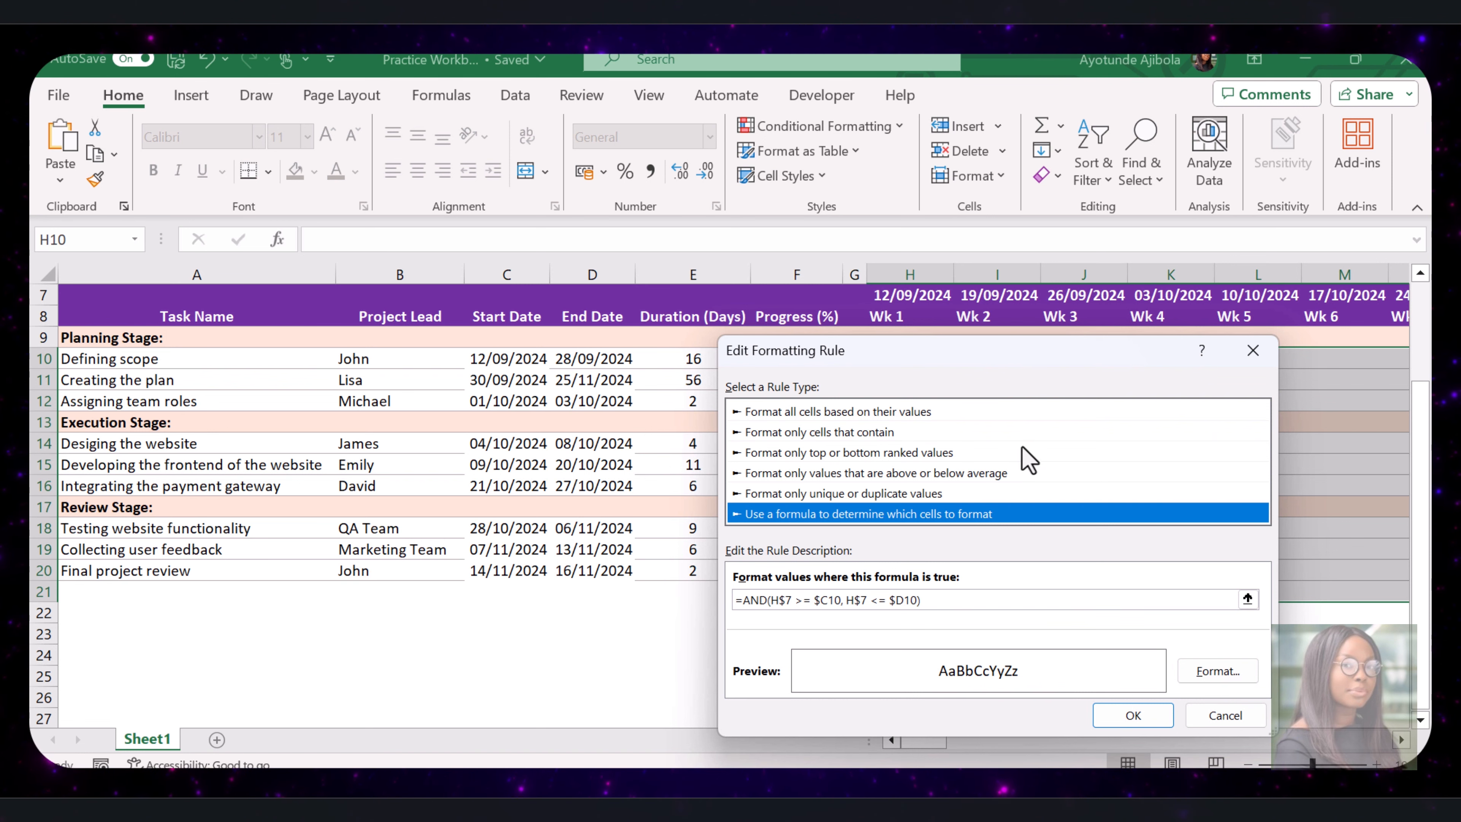
pyautogui.moveTo(1038, 360); pyautogui.dragTo(1022, 384)
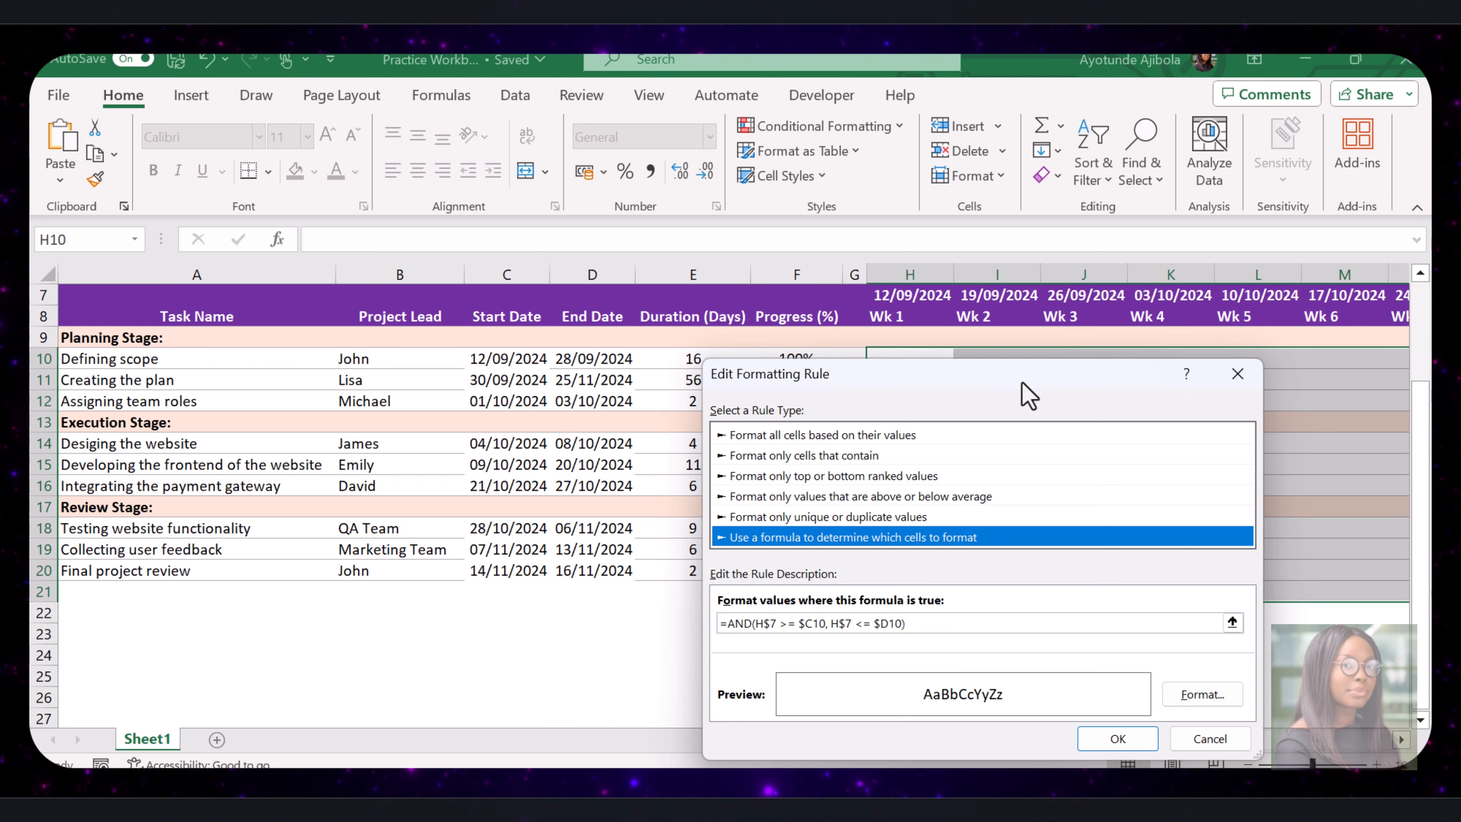
pyautogui.moveTo(1021, 383); pyautogui.dragTo(914, 301)
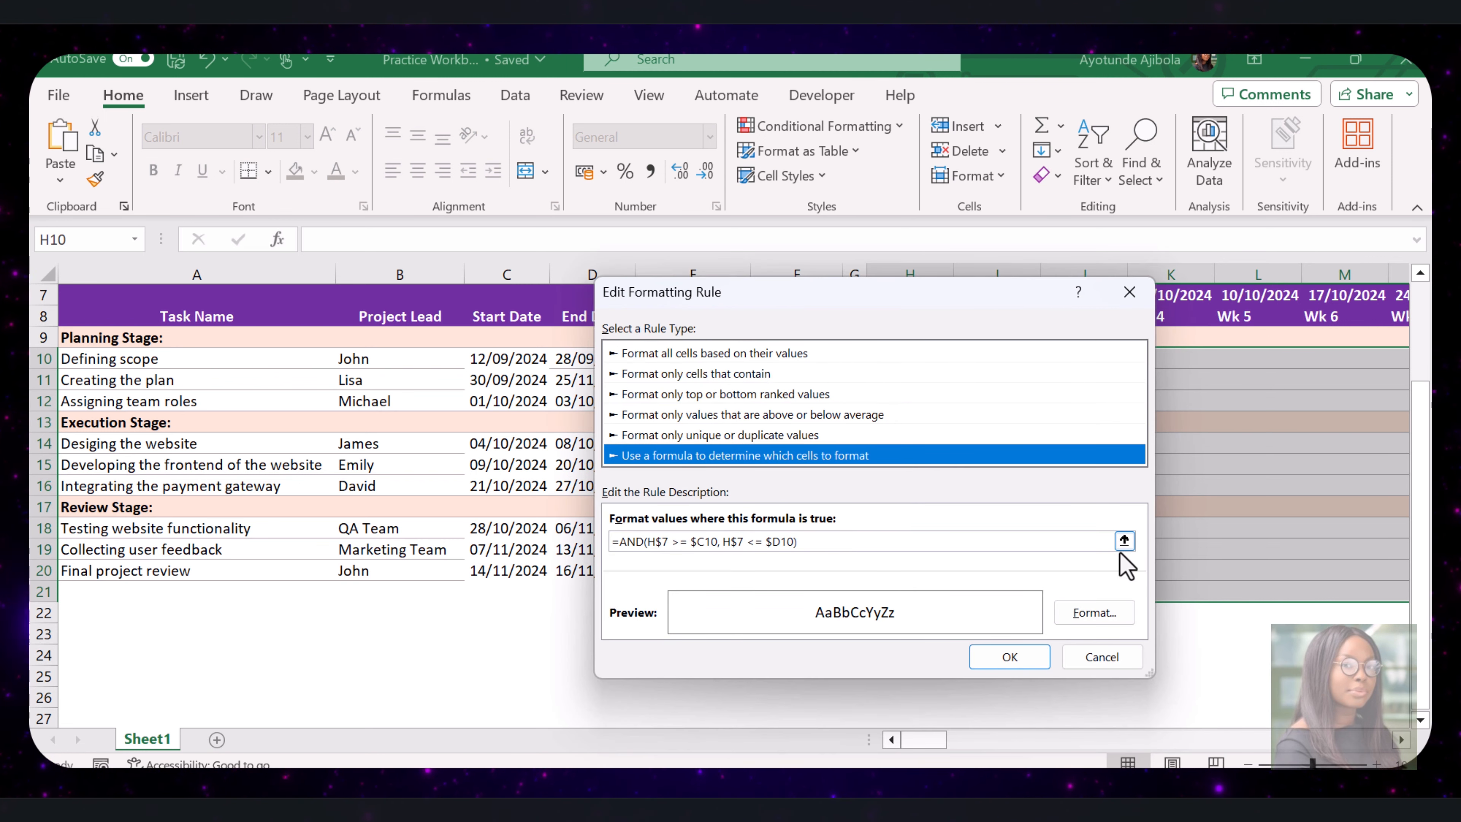
pyautogui.click(1098, 613)
pyautogui.click(588, 429)
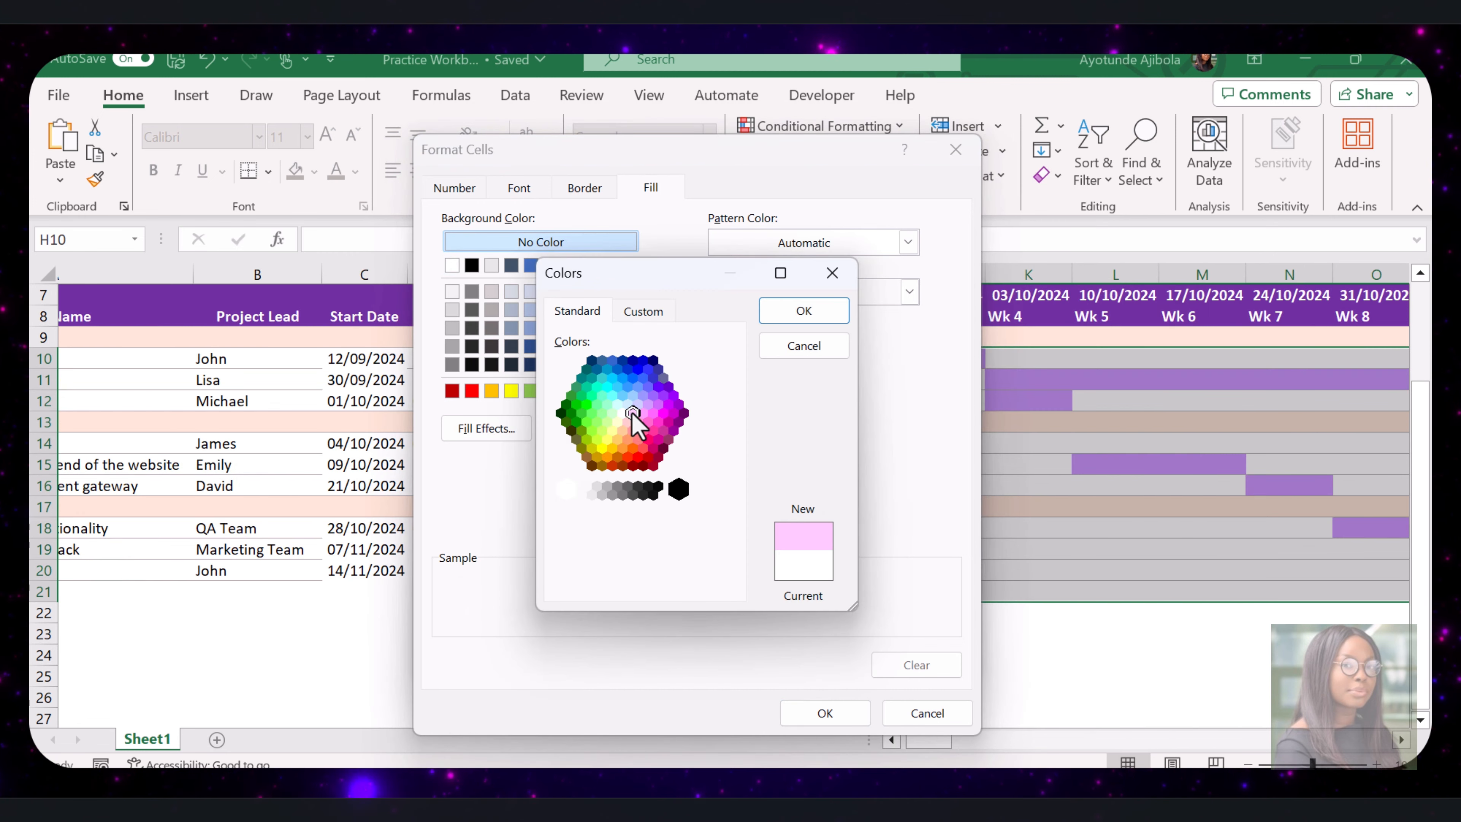
pyautogui.click(804, 310)
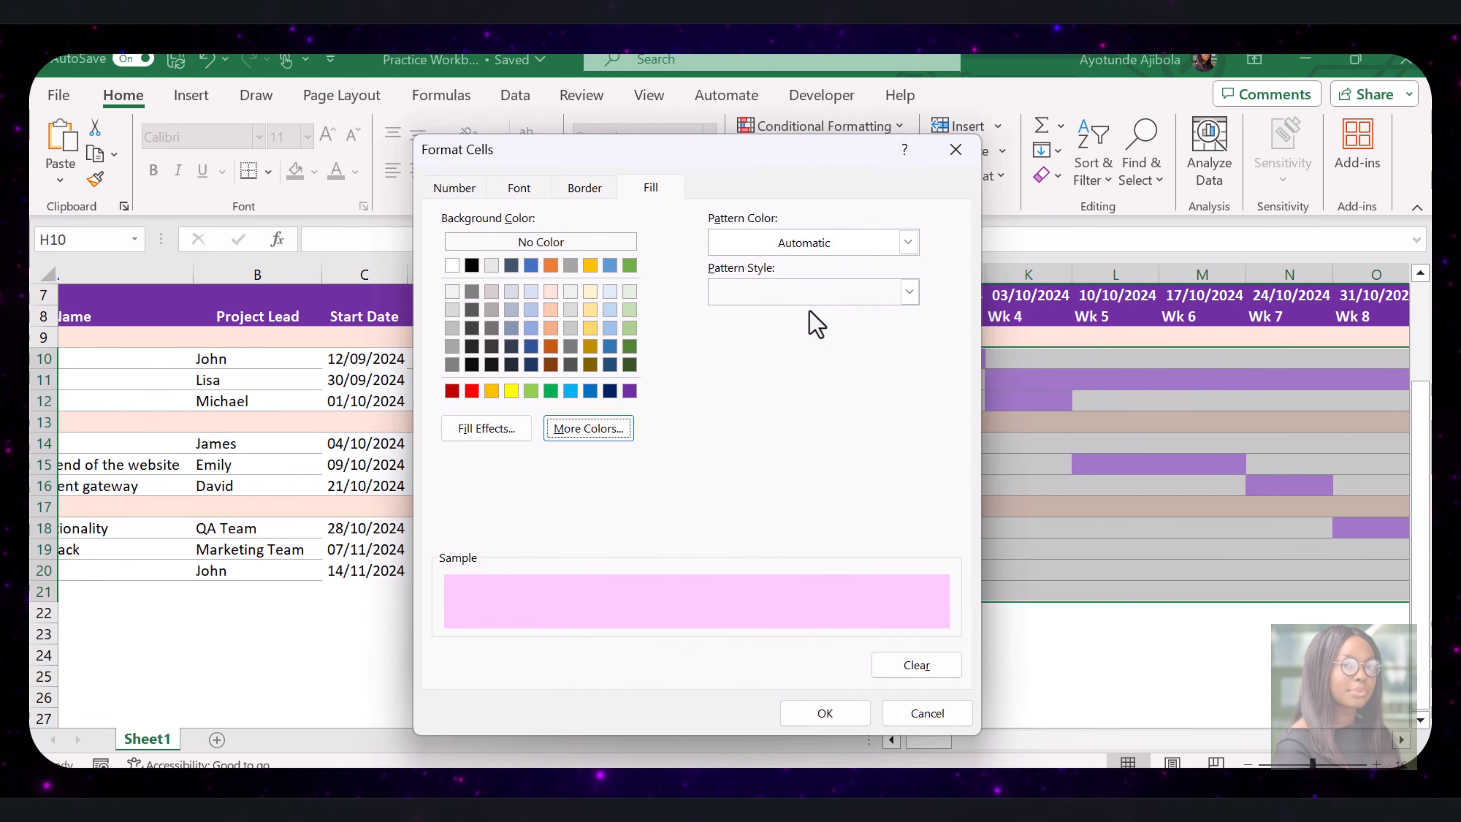
pyautogui.click(837, 719)
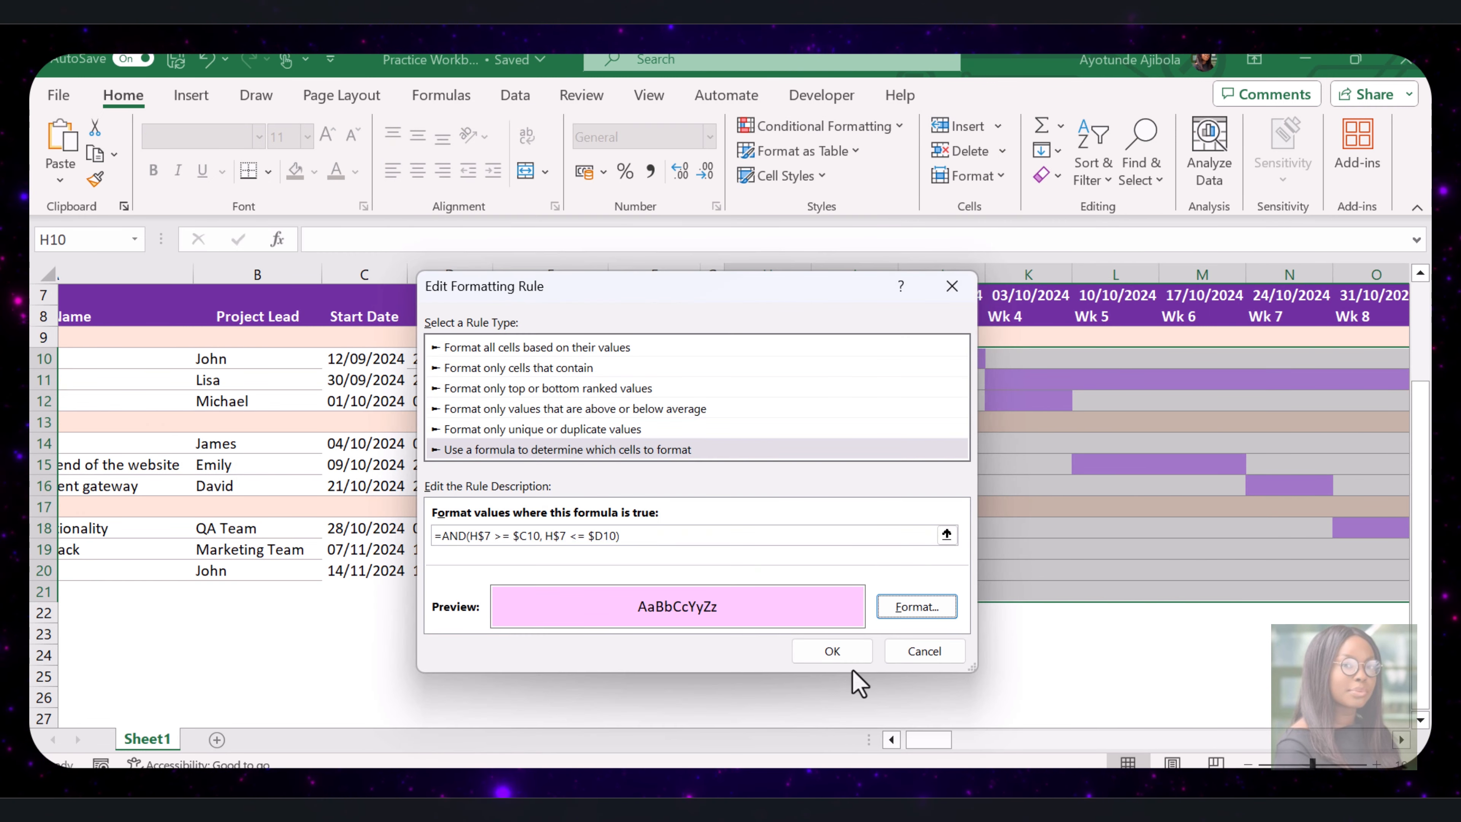
pyautogui.click(842, 656)
pyautogui.click(920, 611)
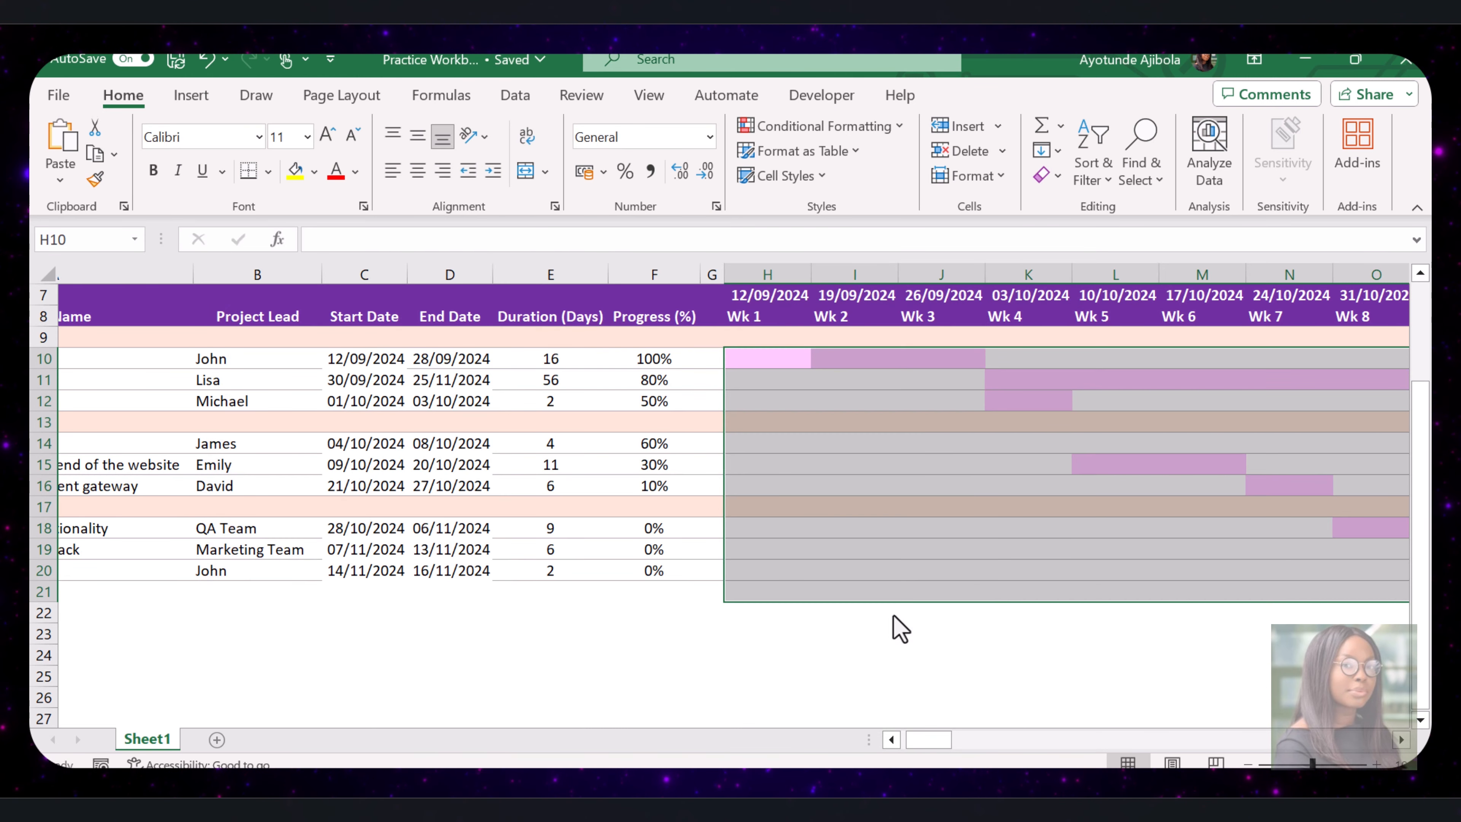
# - Examine the Gantt bars of Defining scope and Creating the plan against the task dates and week columns
pyautogui.click(880, 425)
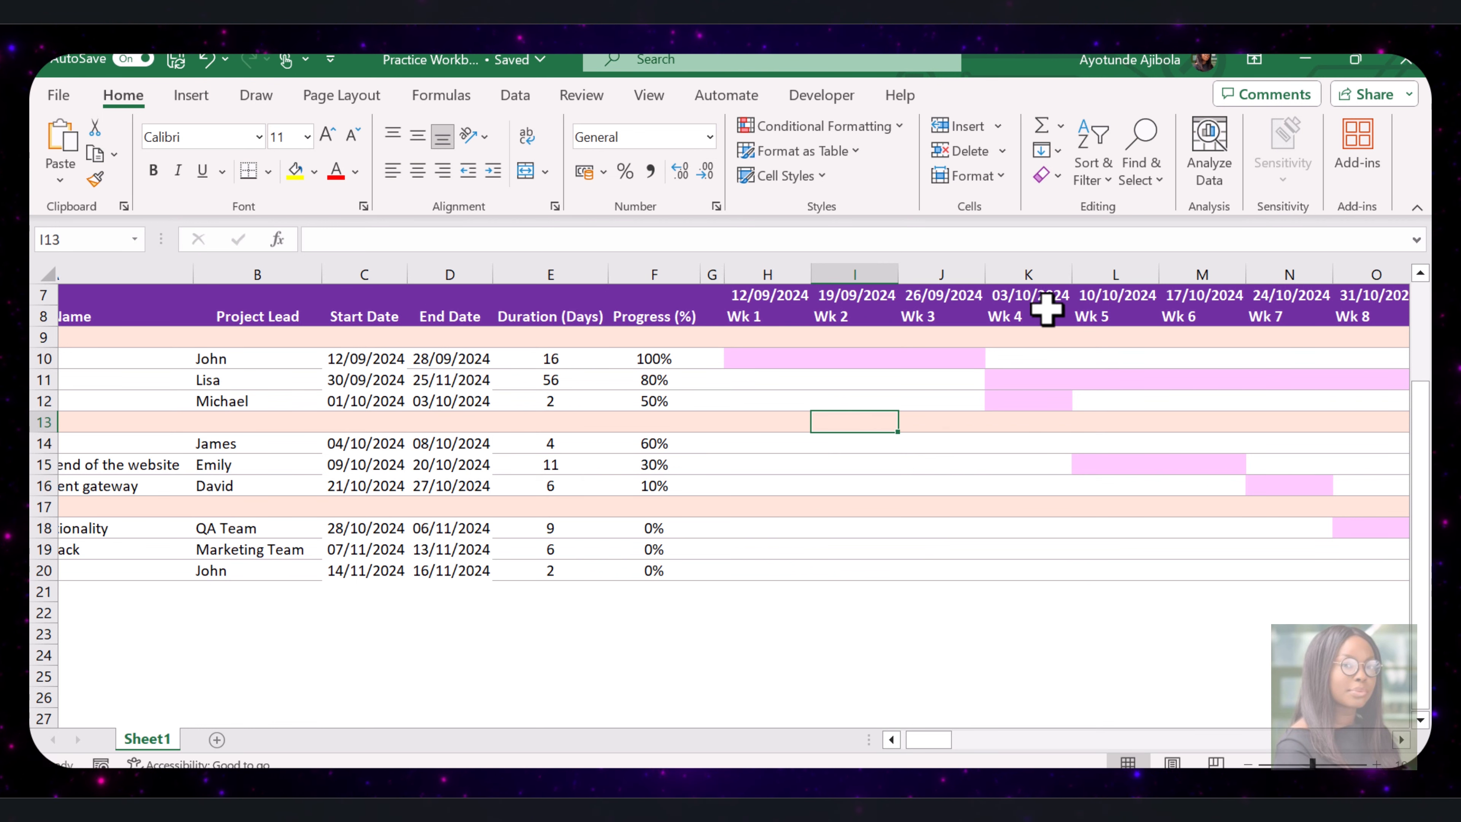
pyautogui.click(946, 361)
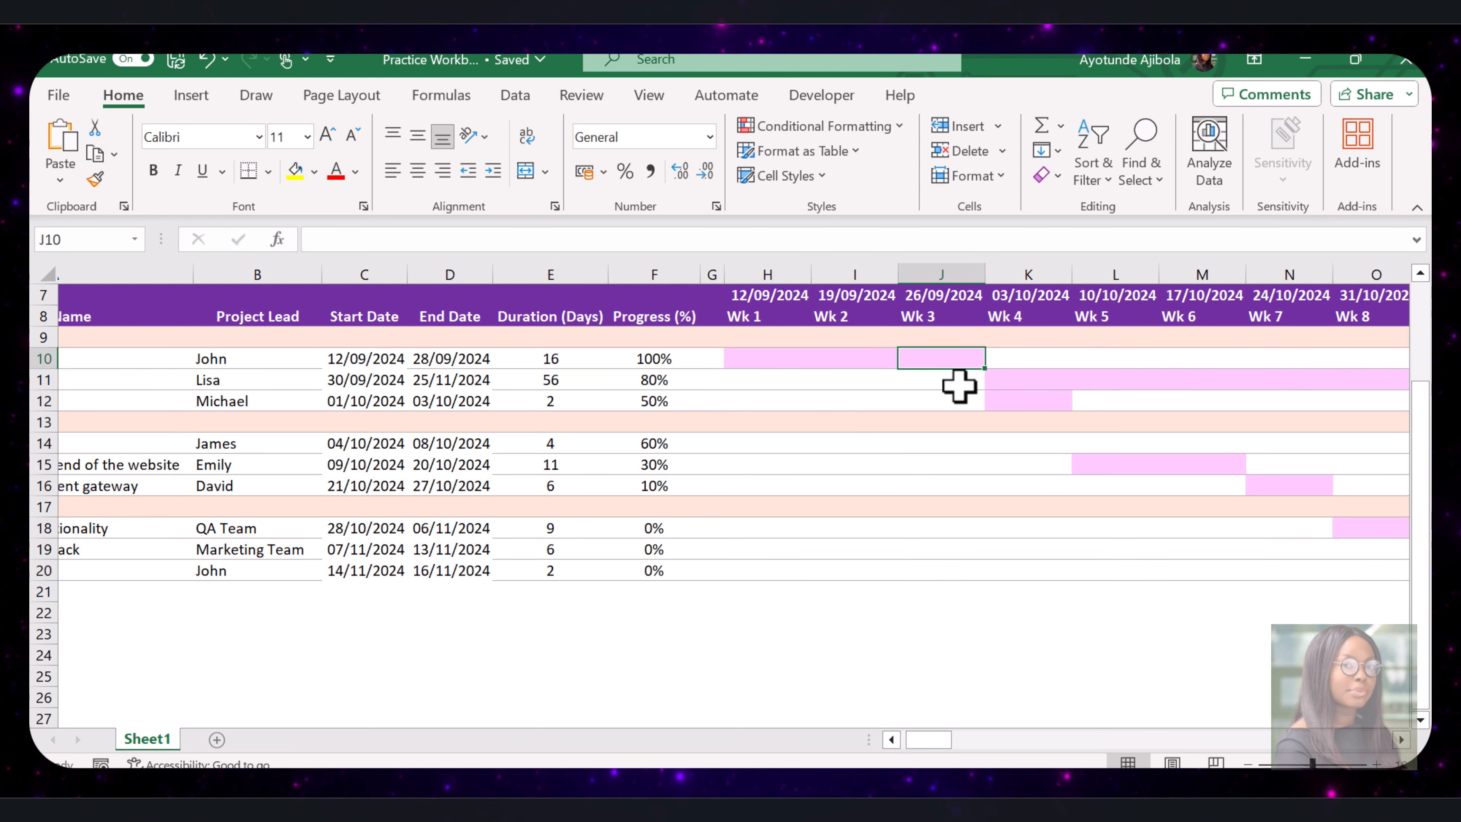
pyautogui.click(797, 359)
pyautogui.moveTo(938, 739)
pyautogui.mouseDown()
pyautogui.moveTo(957, 738)
pyautogui.moveTo(932, 742)
pyautogui.mouseUp()
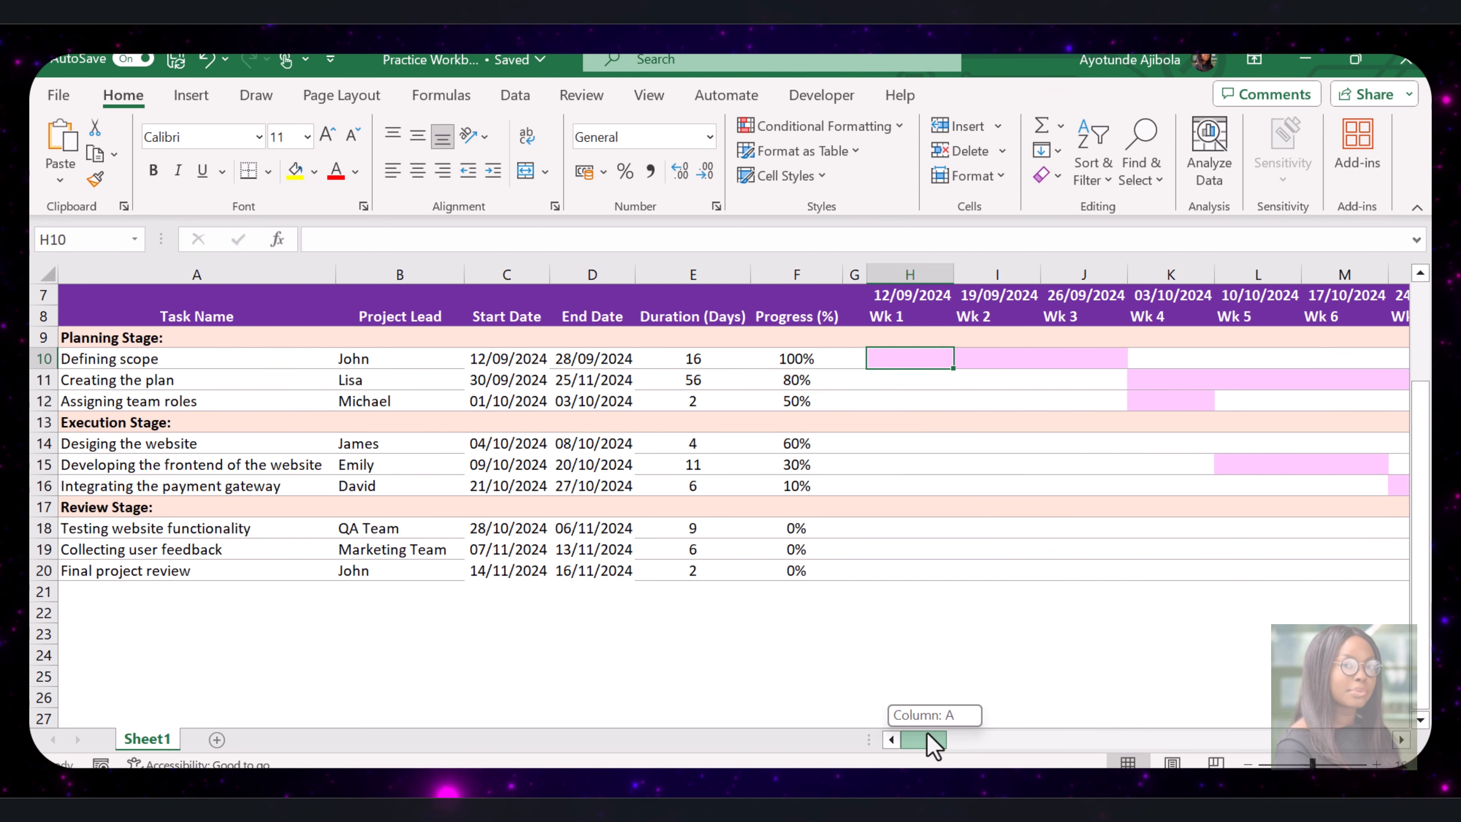
pyautogui.moveTo(894, 360); pyautogui.dragTo(1085, 352)
pyautogui.click(907, 741)
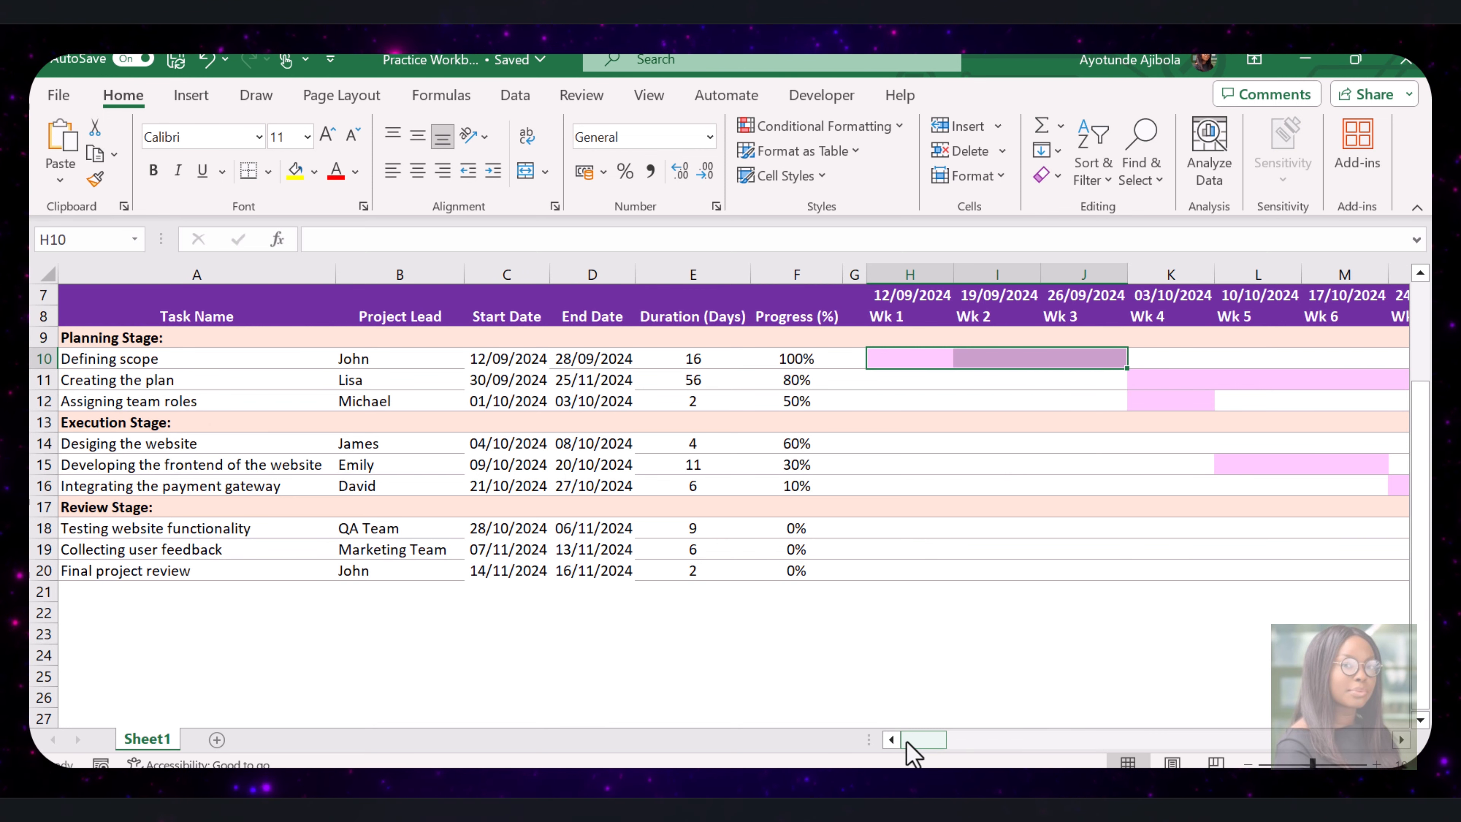
pyautogui.moveTo(906, 741); pyautogui.dragTo(932, 742)
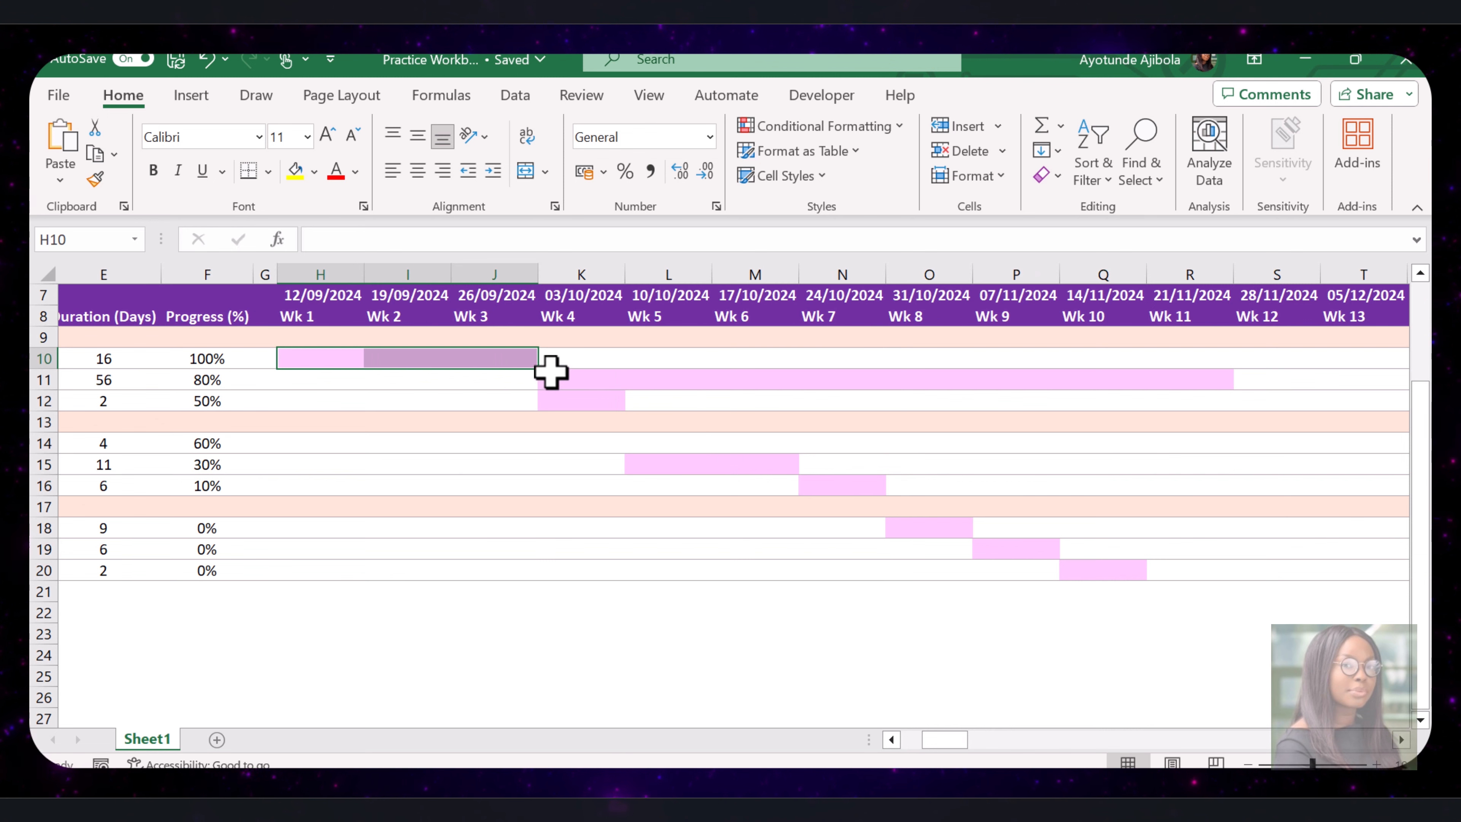
pyautogui.moveTo(552, 376); pyautogui.dragTo(1138, 373)
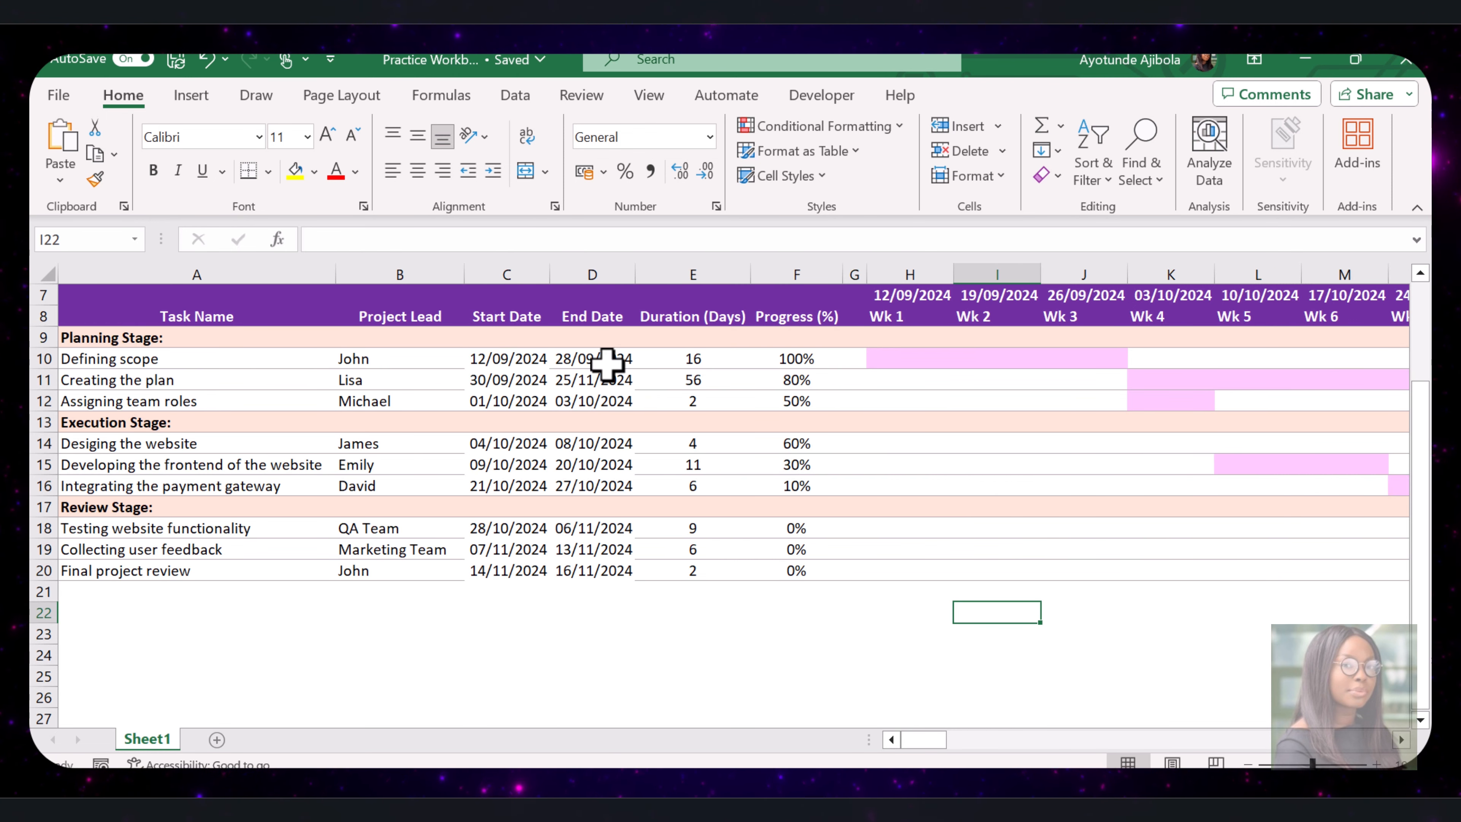
# - Change the End Date of Defining scope in D10 to 18/09/2024
pyautogui.click(606, 364)
pyautogui.click(326, 237)
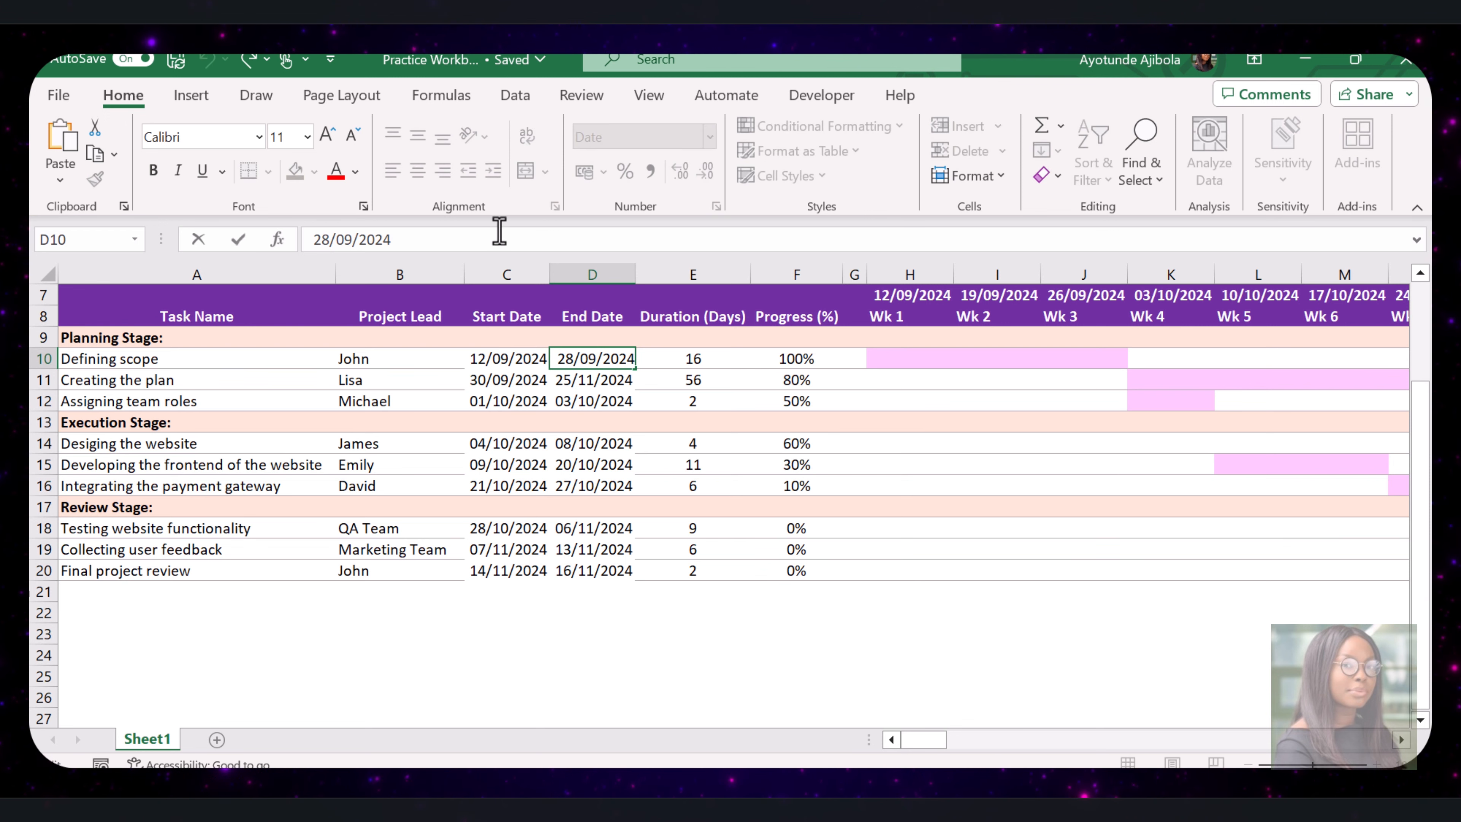
pyautogui.press('BackSpace')
pyautogui.write('1')
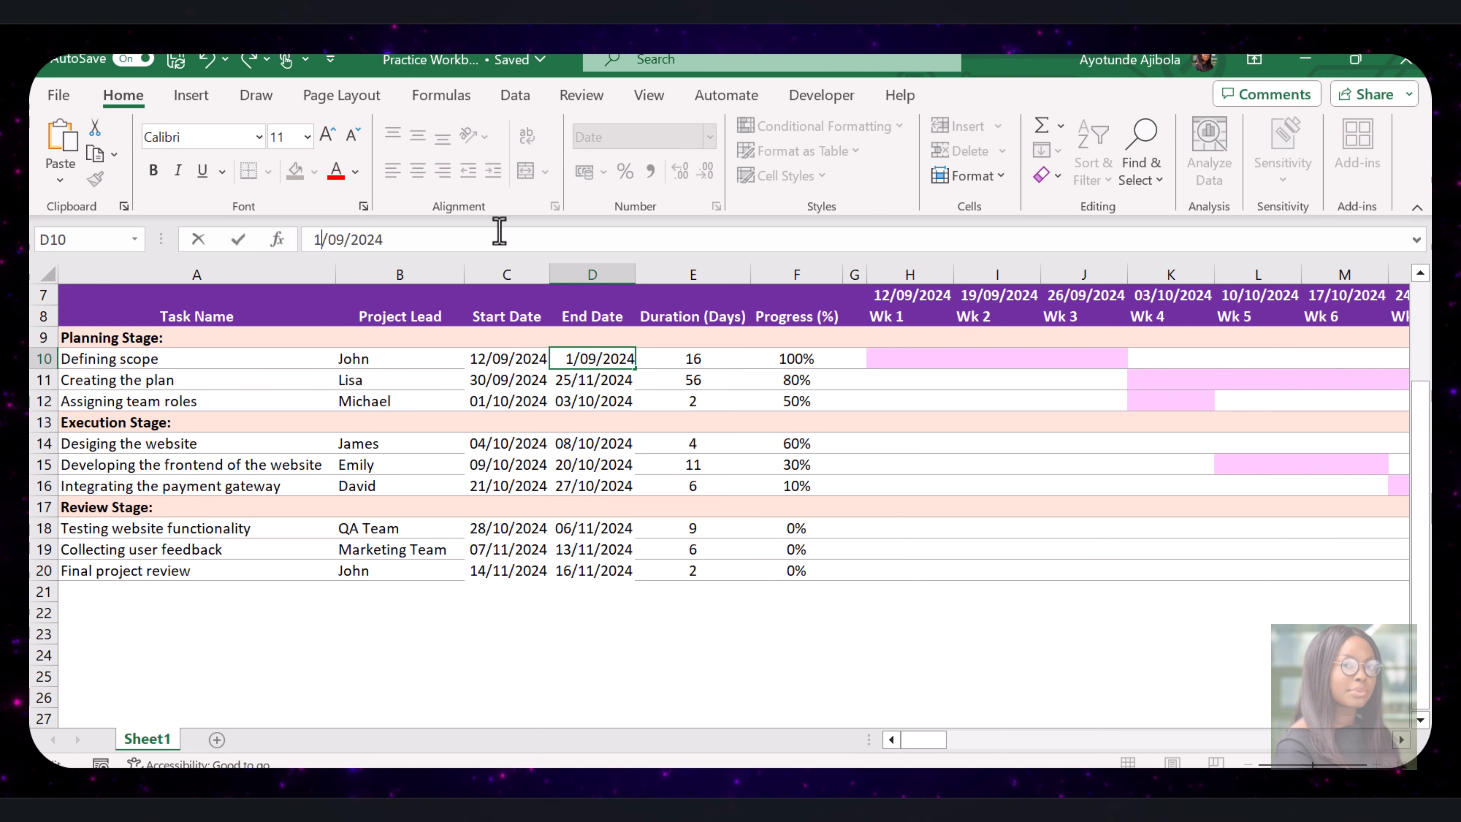
pyautogui.write('8')
pyautogui.press('Return')
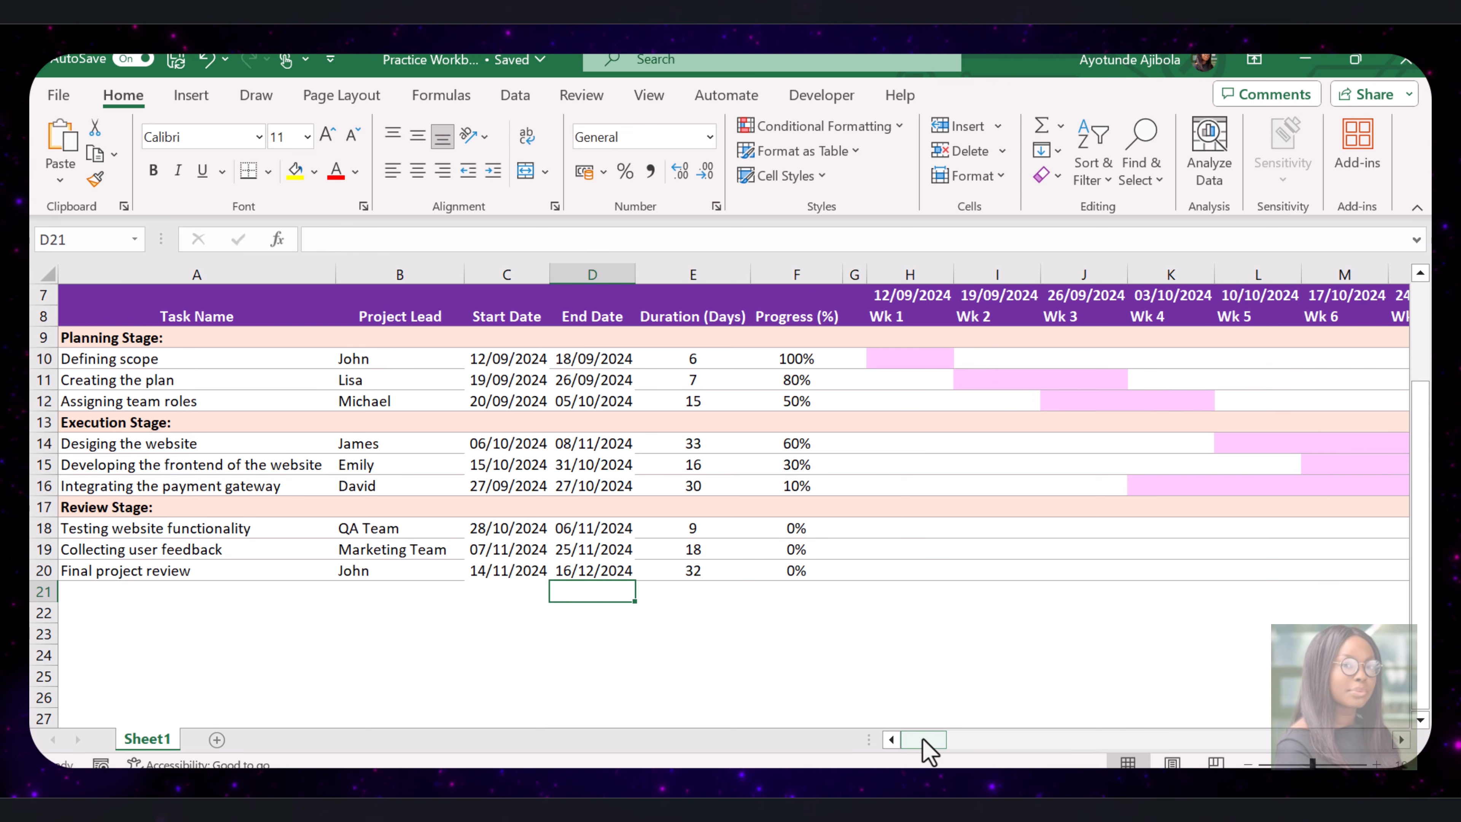
# - Try editing the End Date of Assigning team roles in D12 and undo the edit
pyautogui.moveTo(924, 740); pyautogui.dragTo(963, 743)
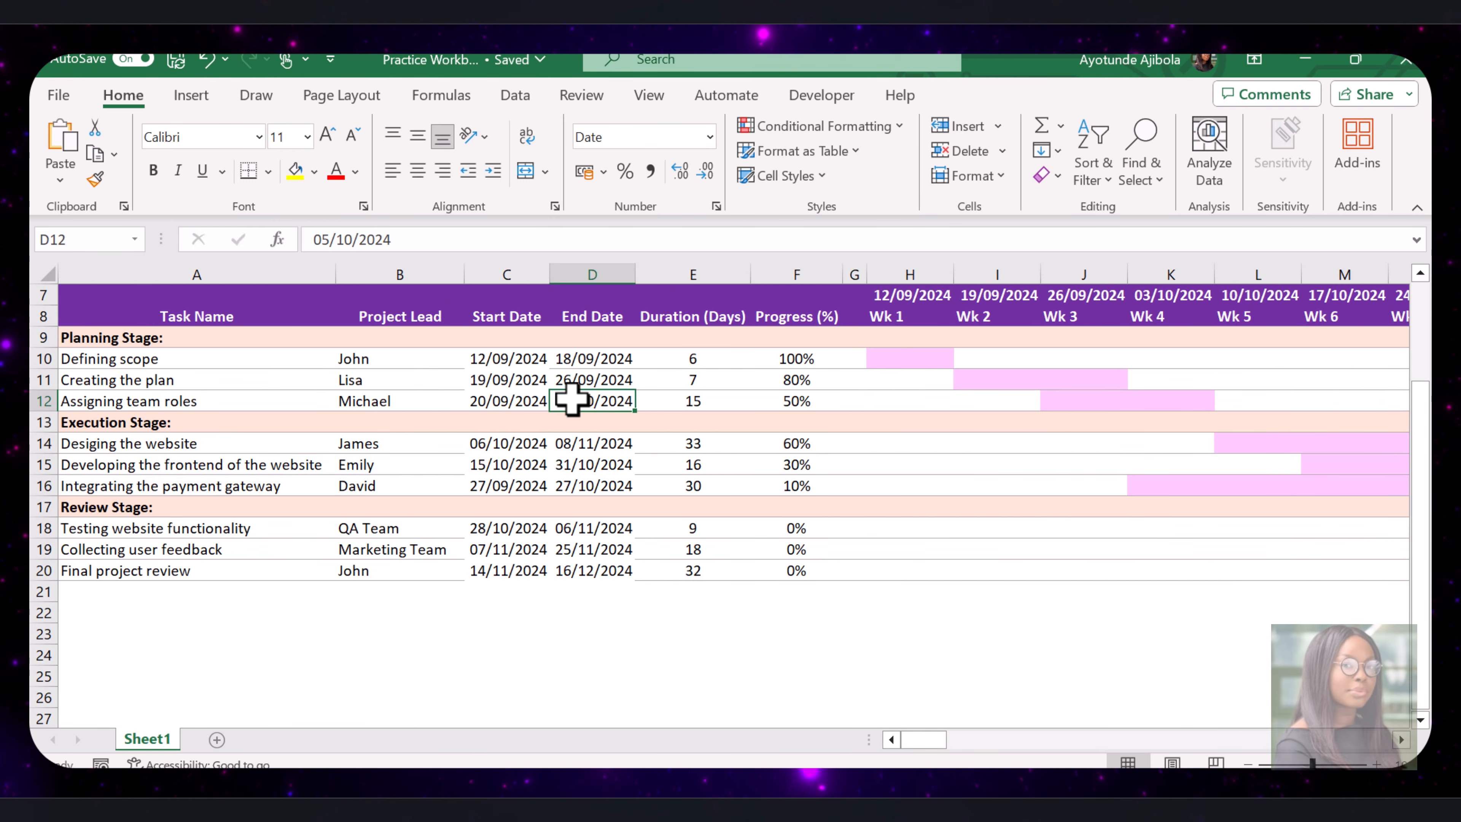
pyautogui.doubleClick(574, 404)
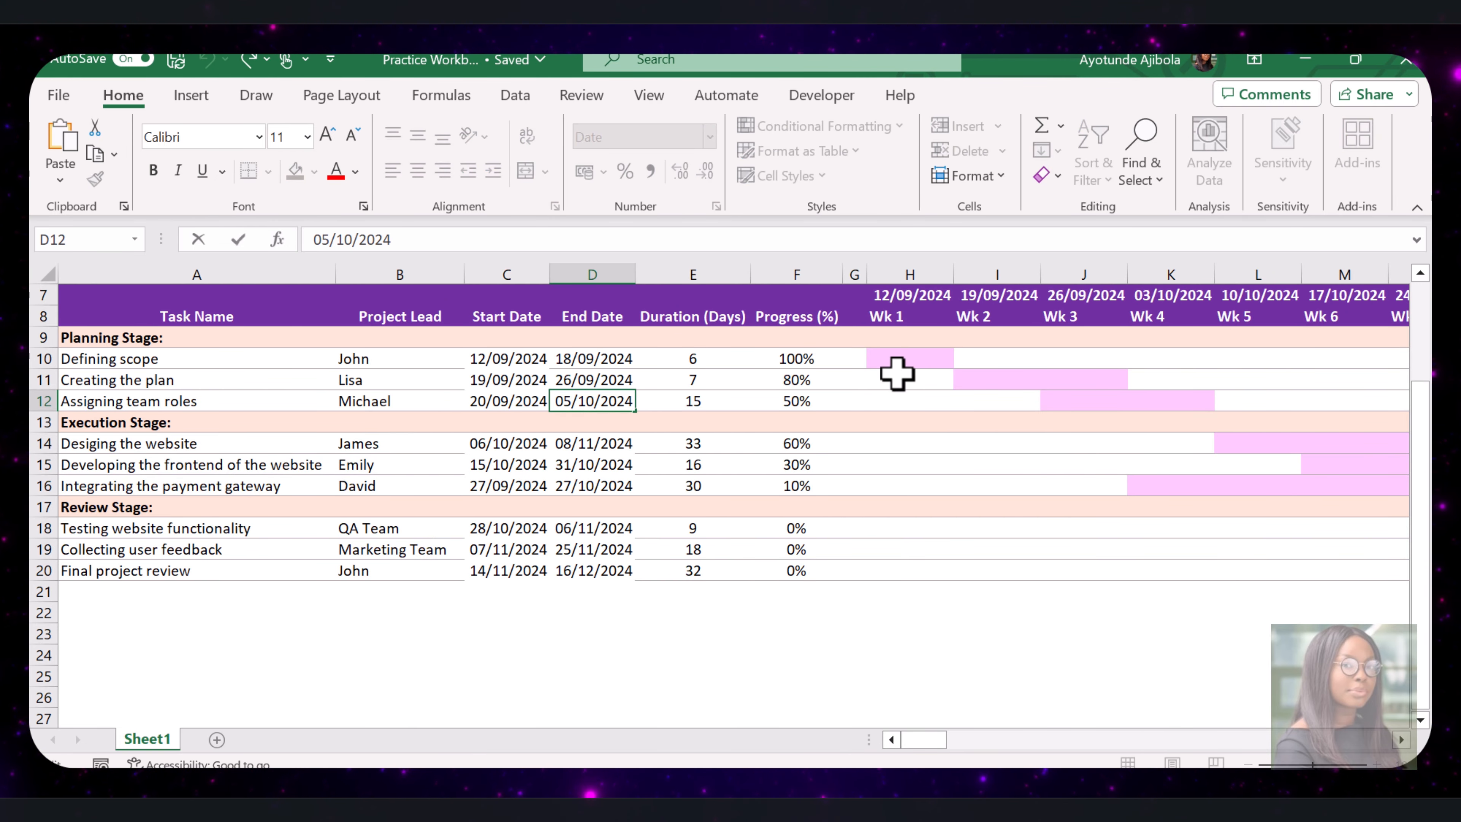
pyautogui.press('BackSpace')
pyautogui.press('BackSpace')
pyautogui.press('Return')
pyautogui.hotkey('ctrl', 'z')
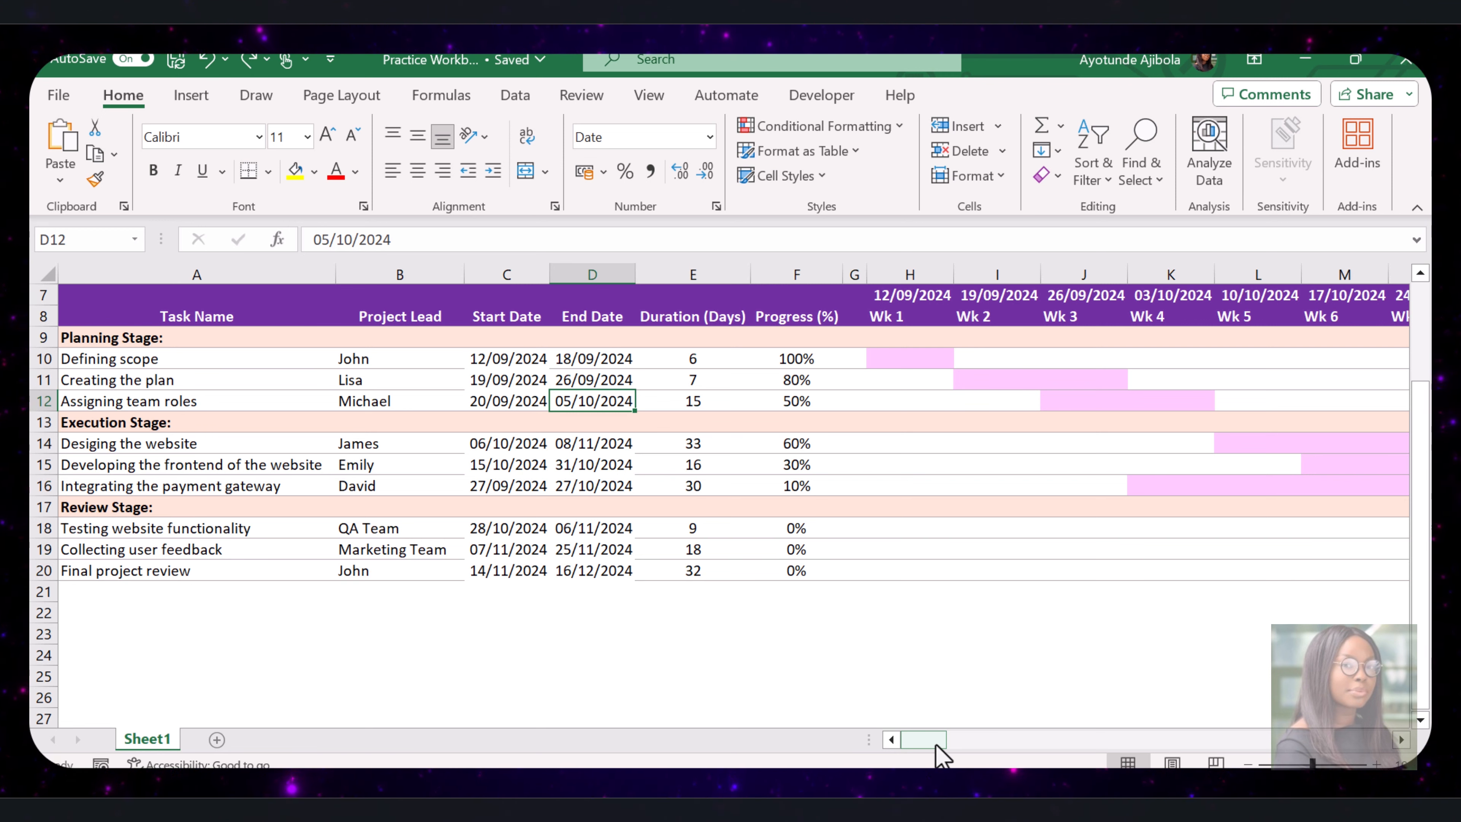
pyautogui.moveTo(928, 741); pyautogui.dragTo(930, 746)
pyautogui.click(770, 357)
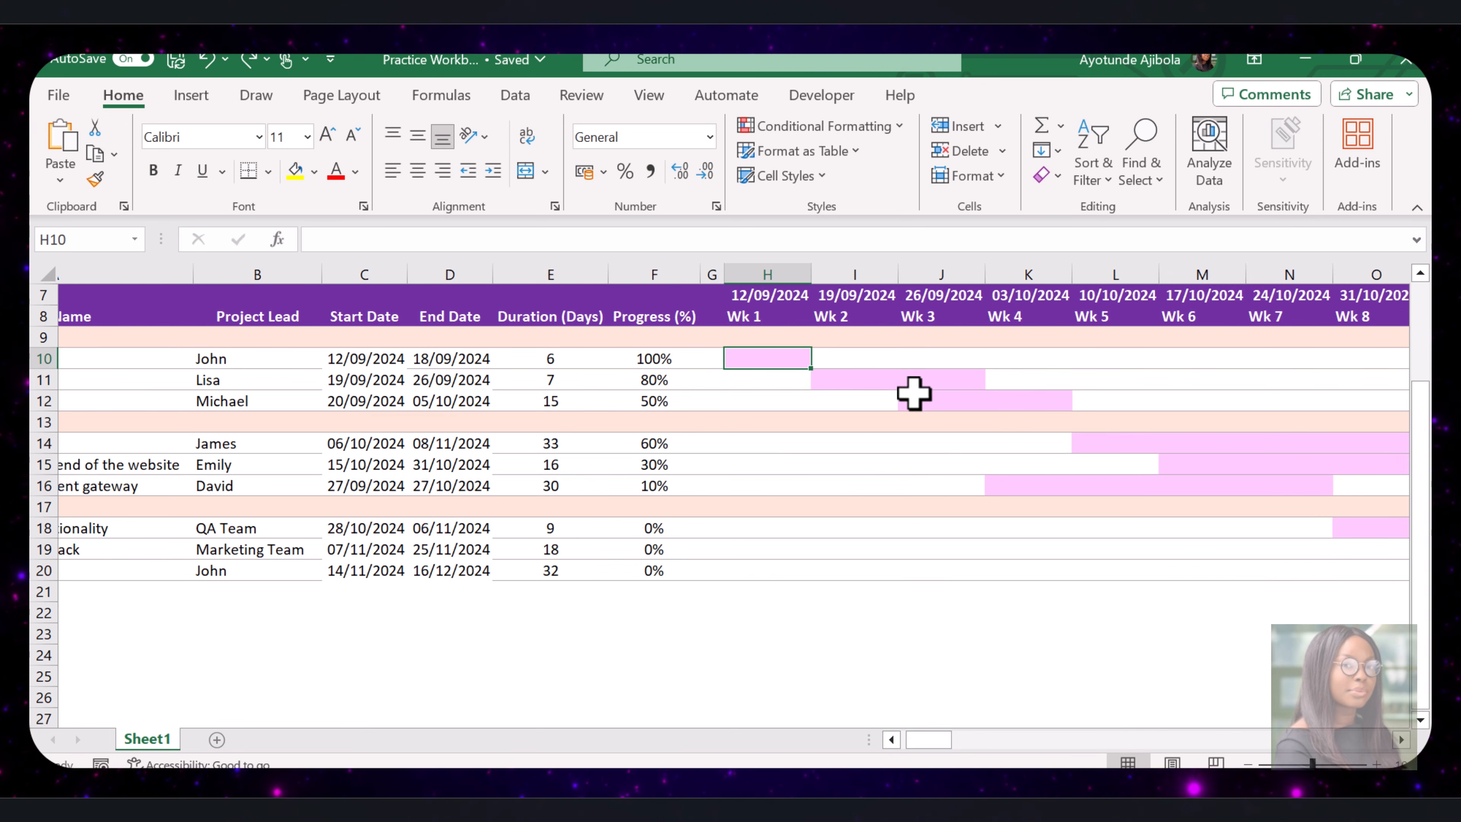
pyautogui.click(647, 379)
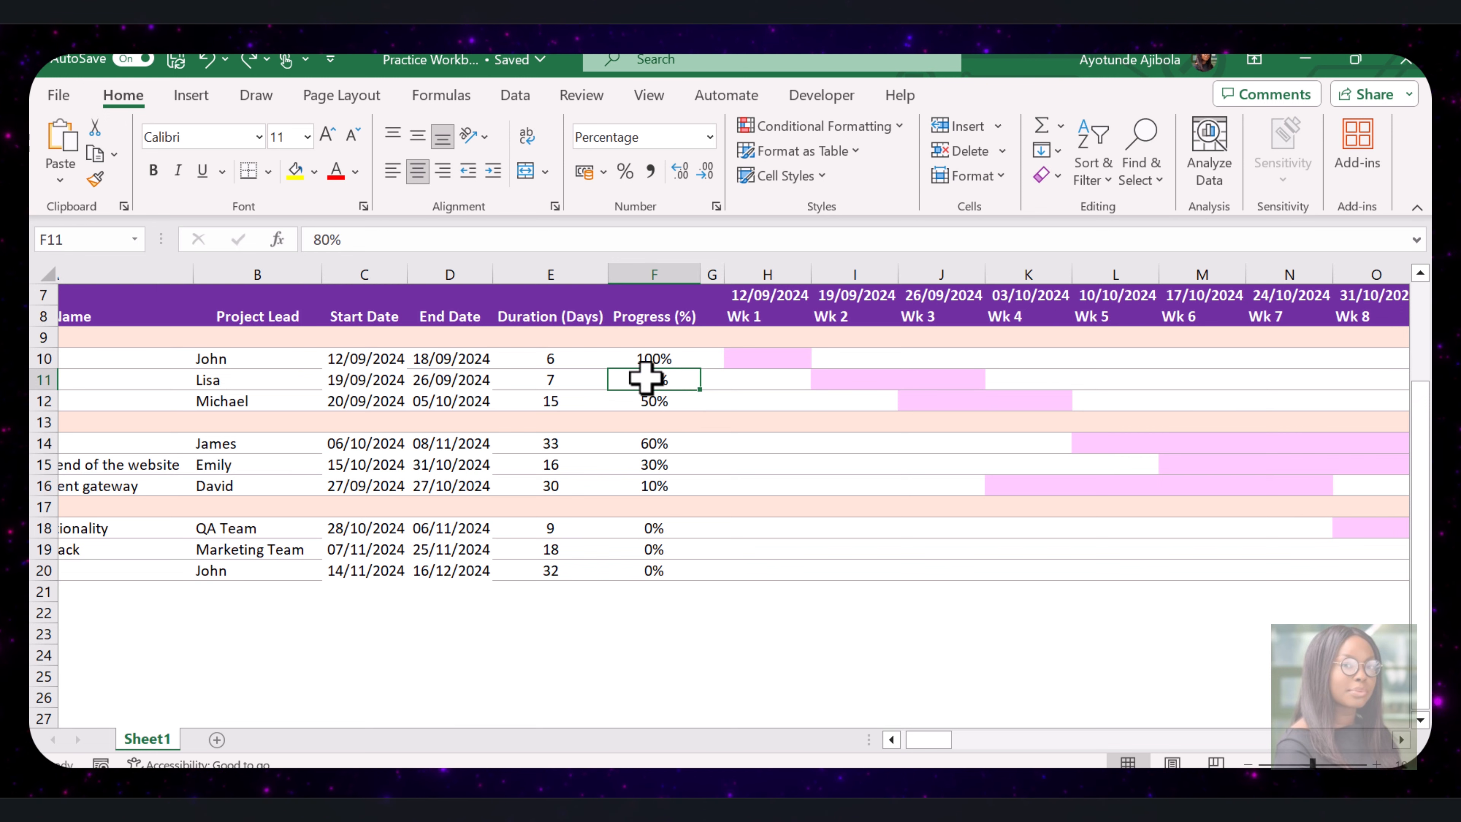
pyautogui.click(834, 358)
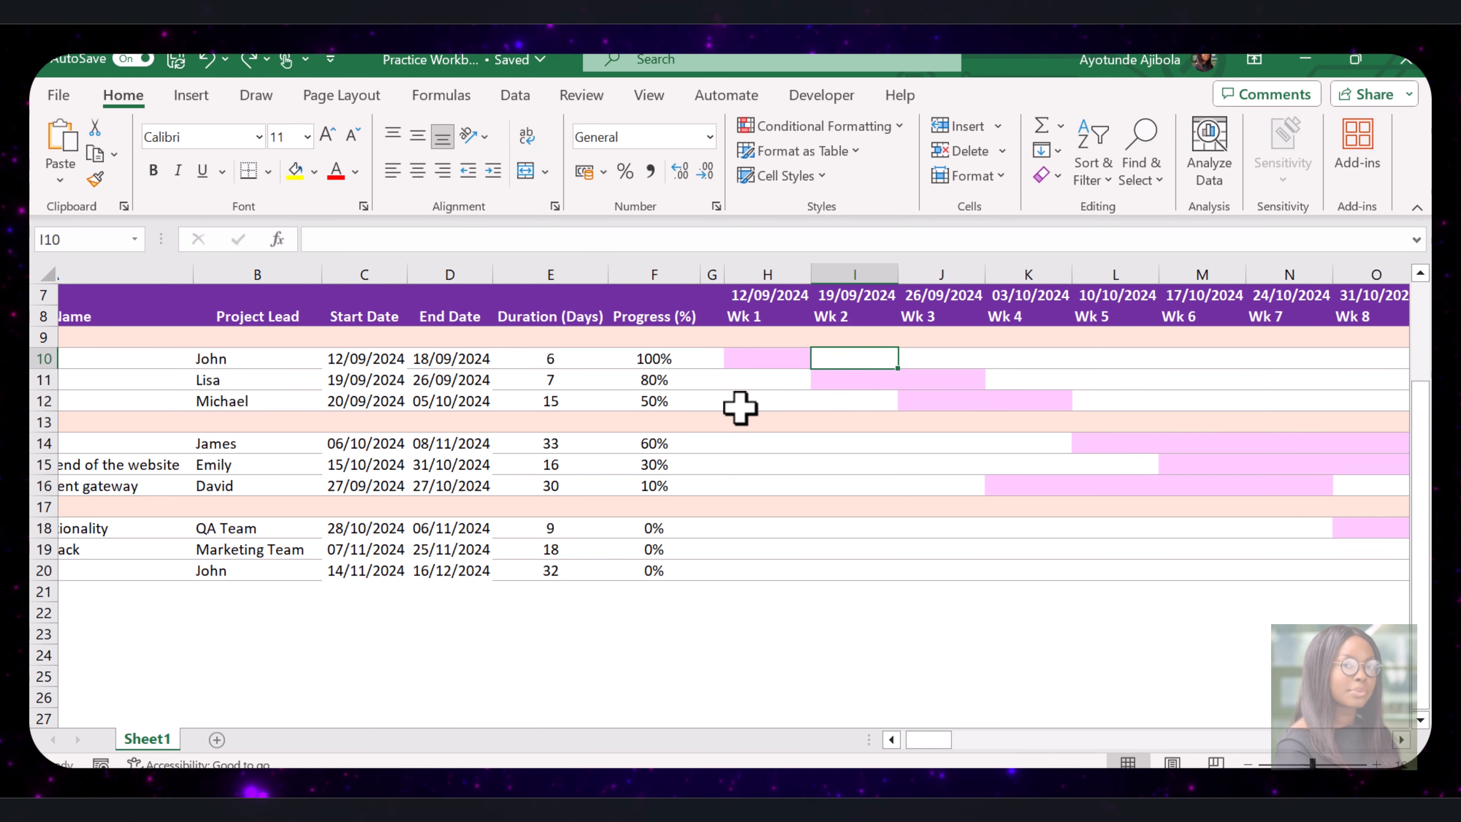
# - Apply red gradient-fill data bars to the progress percentages in F10:F20
pyautogui.moveTo(654, 358); pyautogui.dragTo(682, 561)
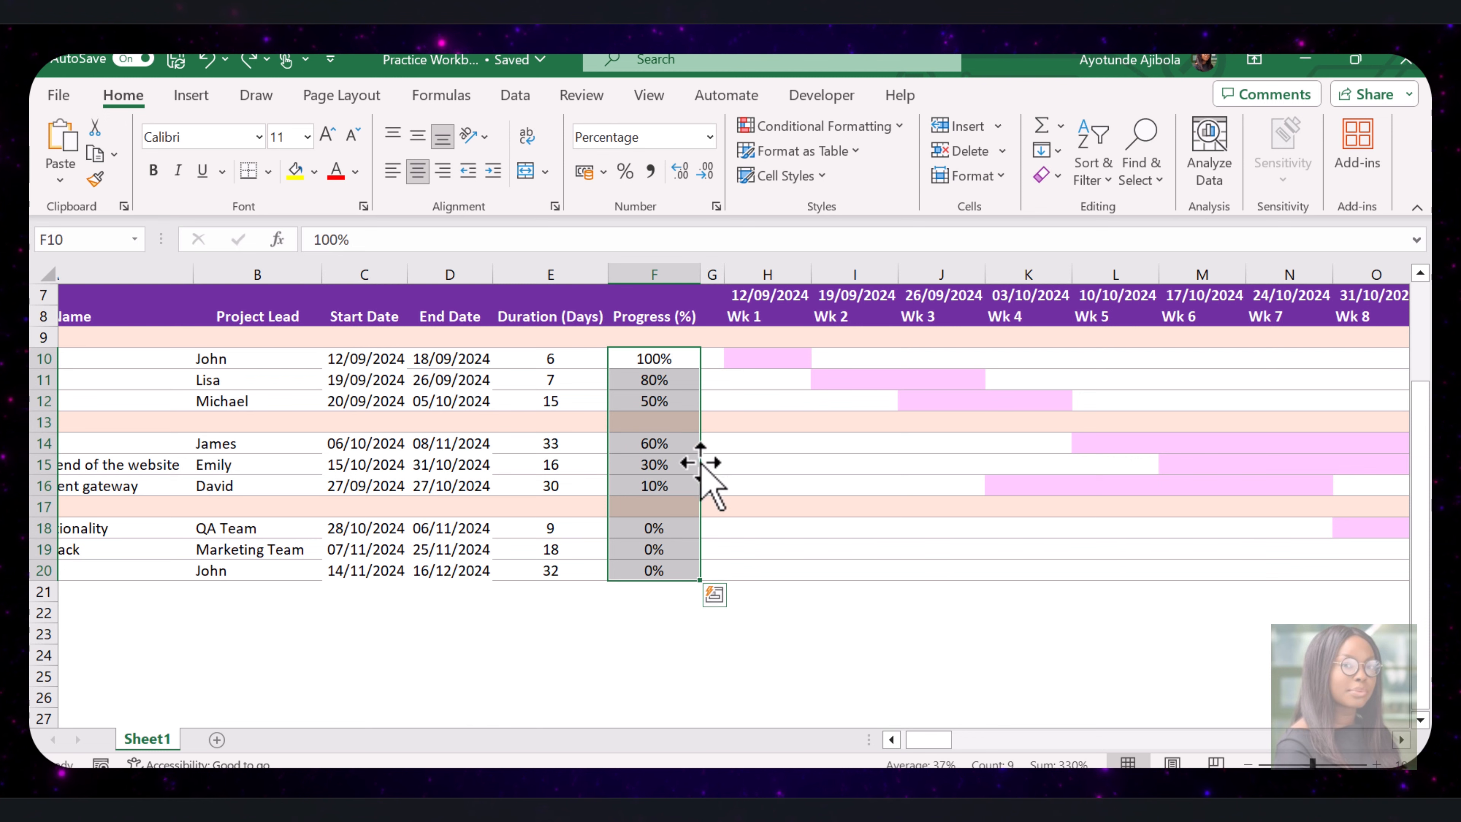
pyautogui.click(799, 130)
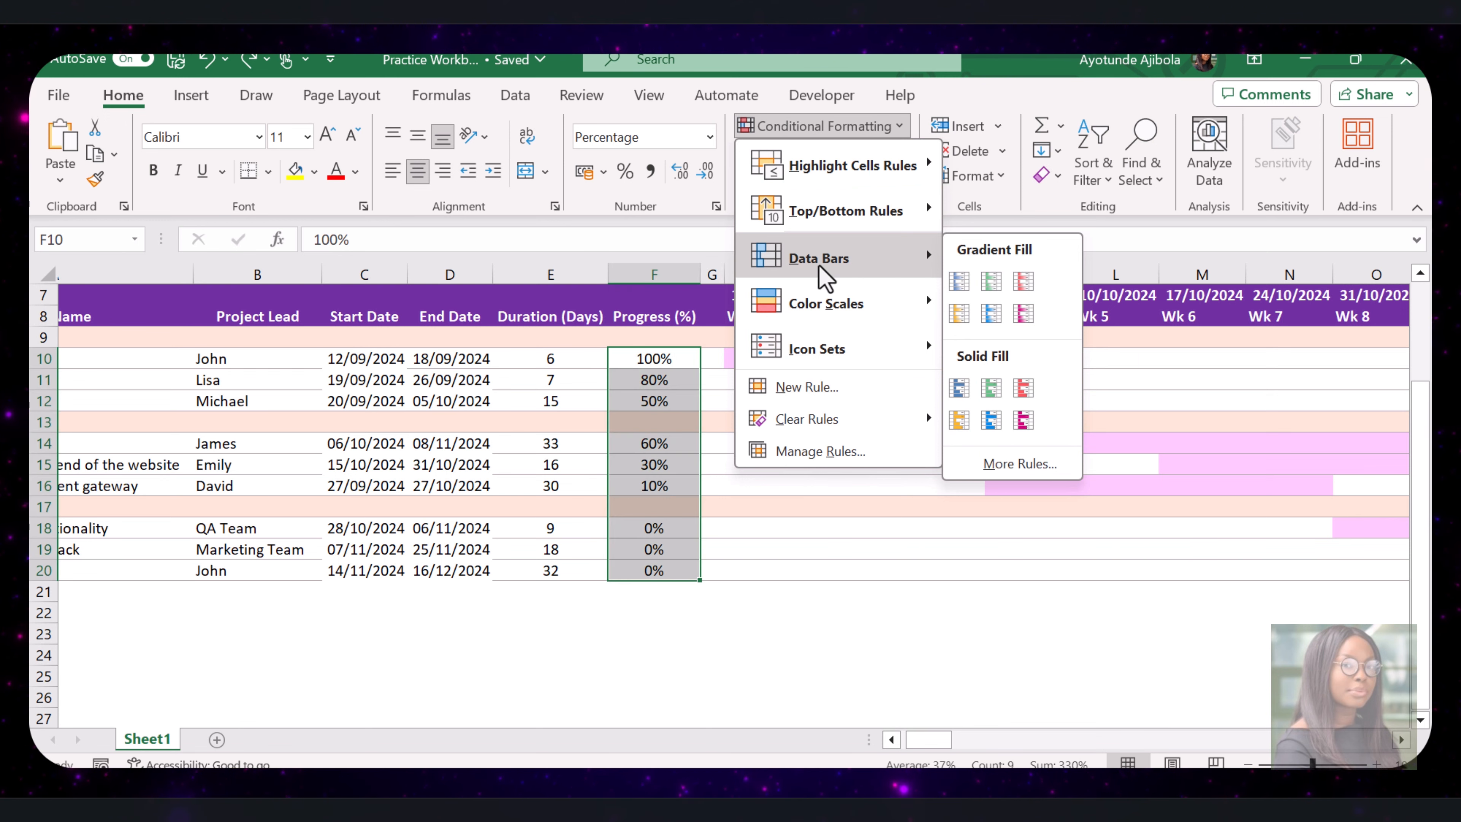
pyautogui.click(1022, 282)
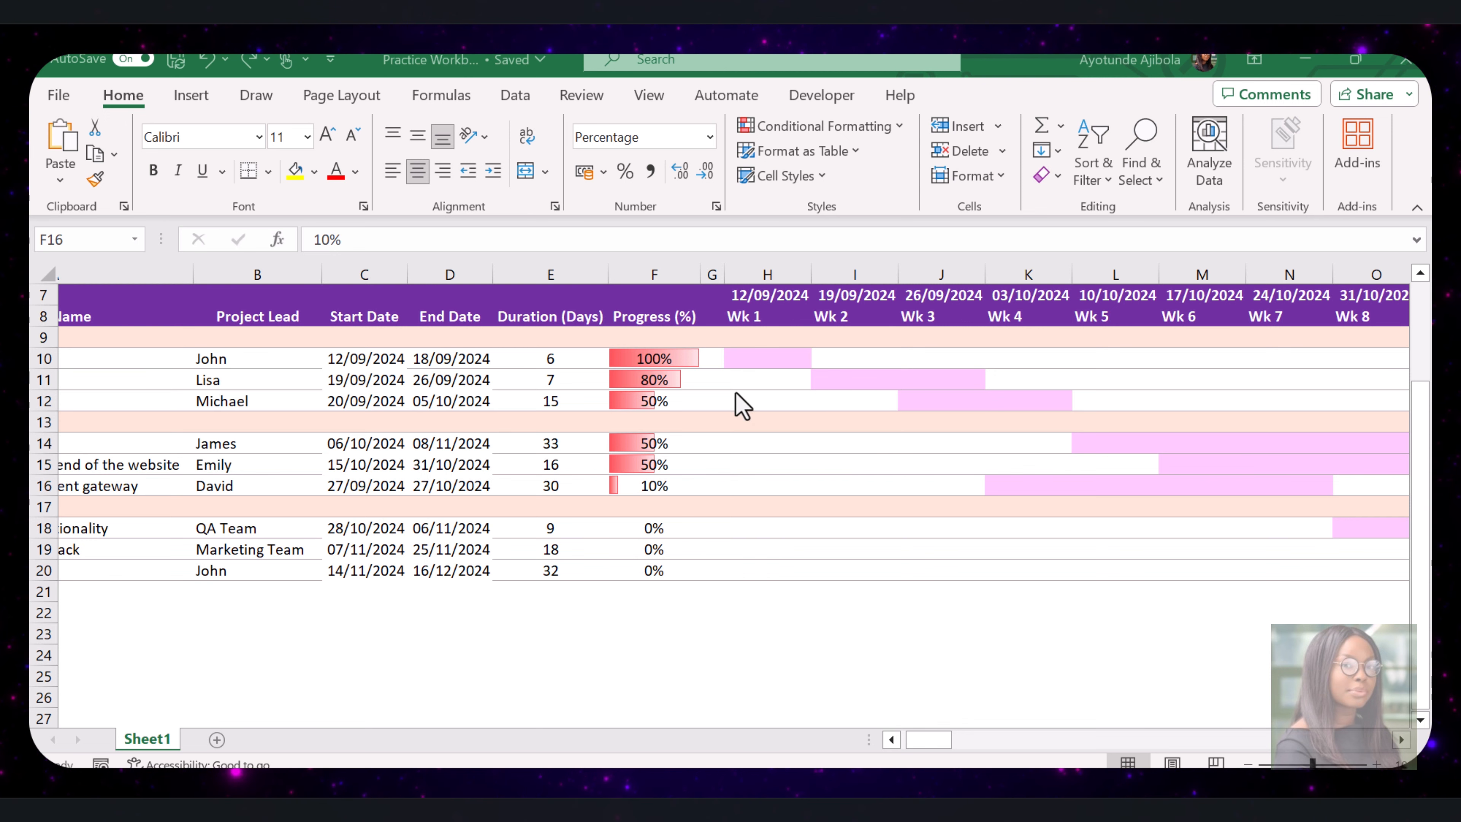
pyautogui.click(685, 392)
pyautogui.moveTo(758, 367); pyautogui.dragTo(1259, 512)
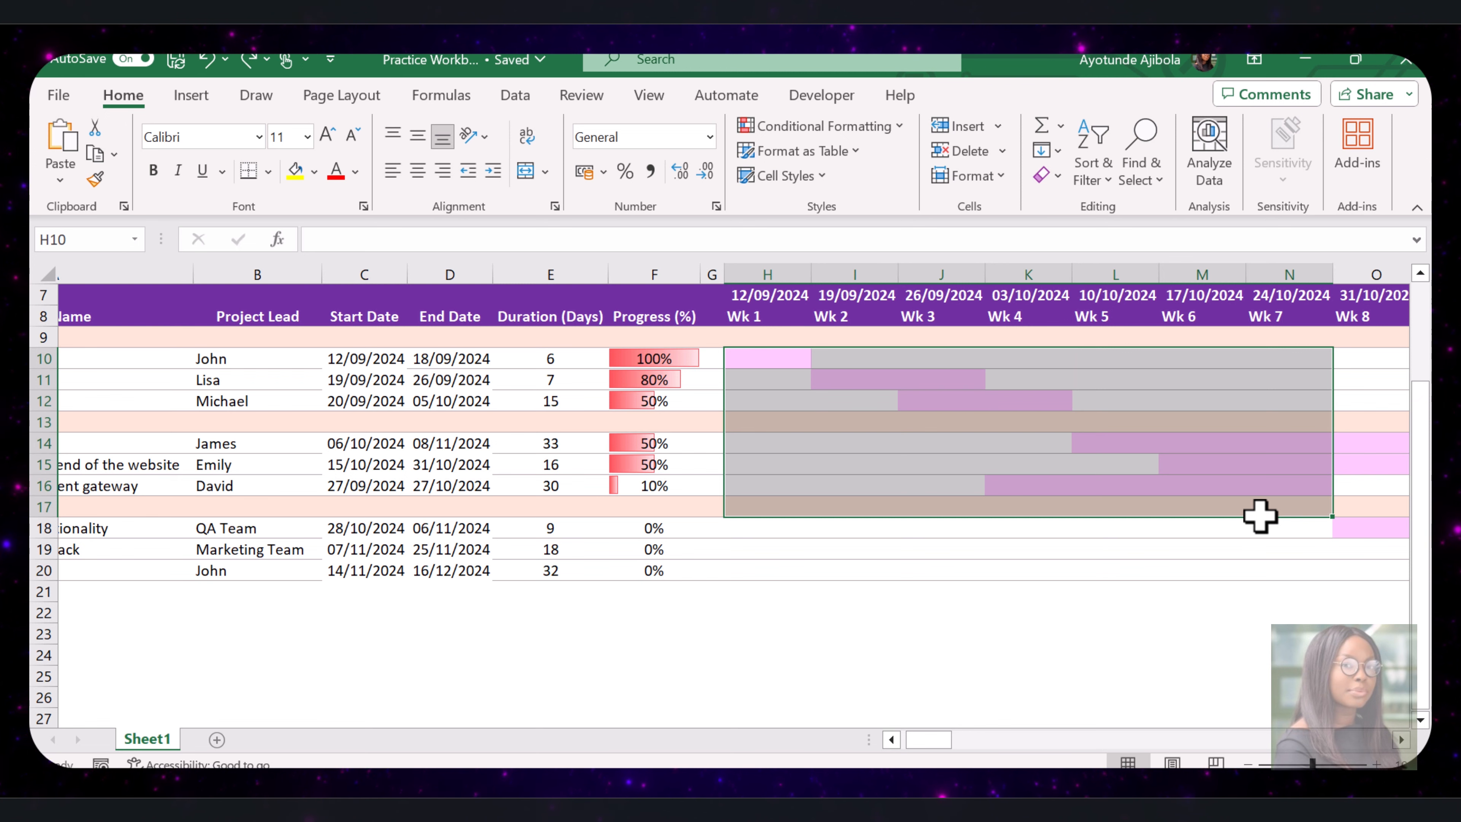
pyautogui.click(1183, 401)
pyautogui.moveTo(975, 376); pyautogui.dragTo(886, 389)
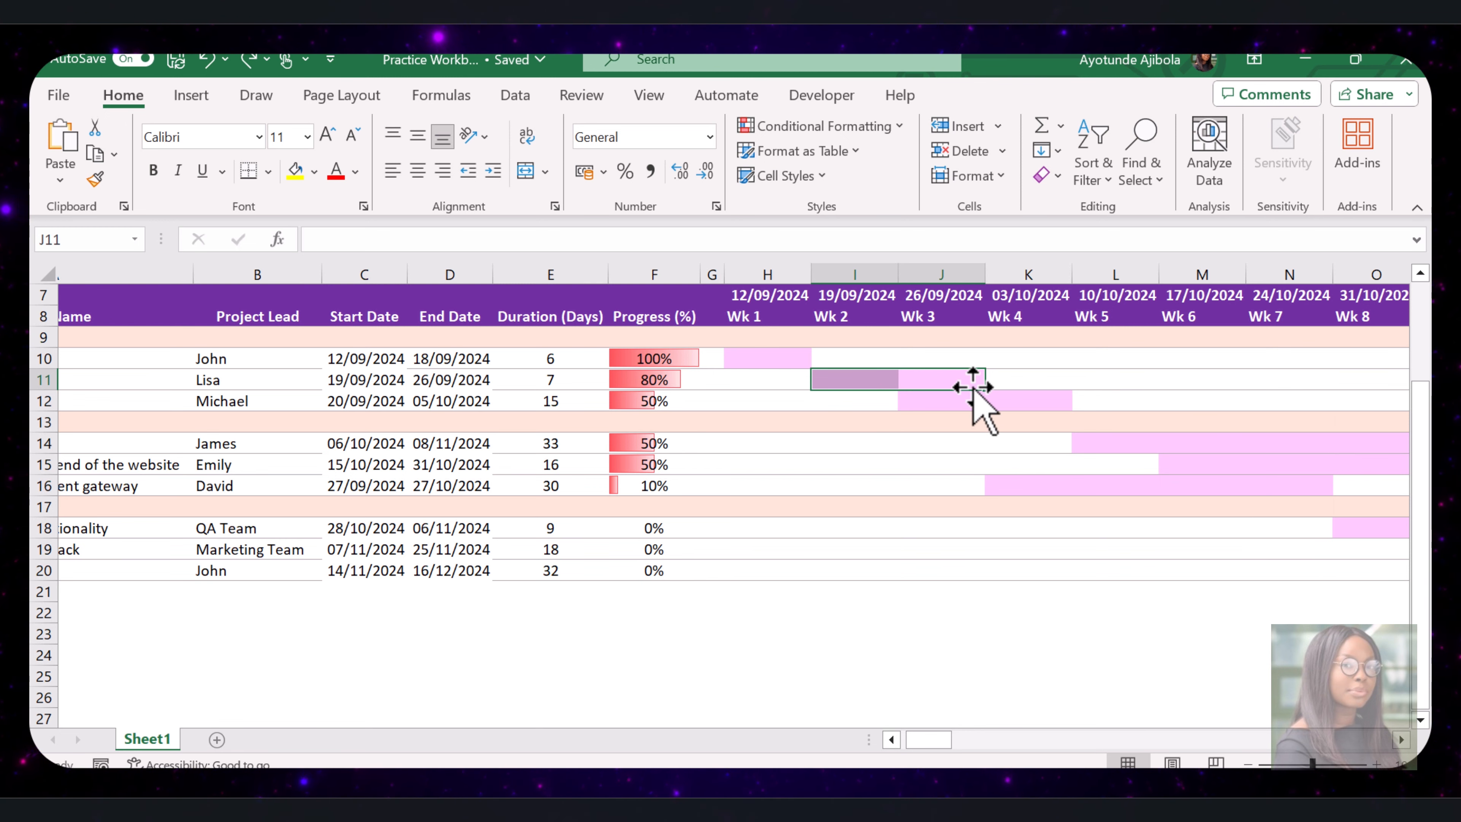
pyautogui.click(655, 403)
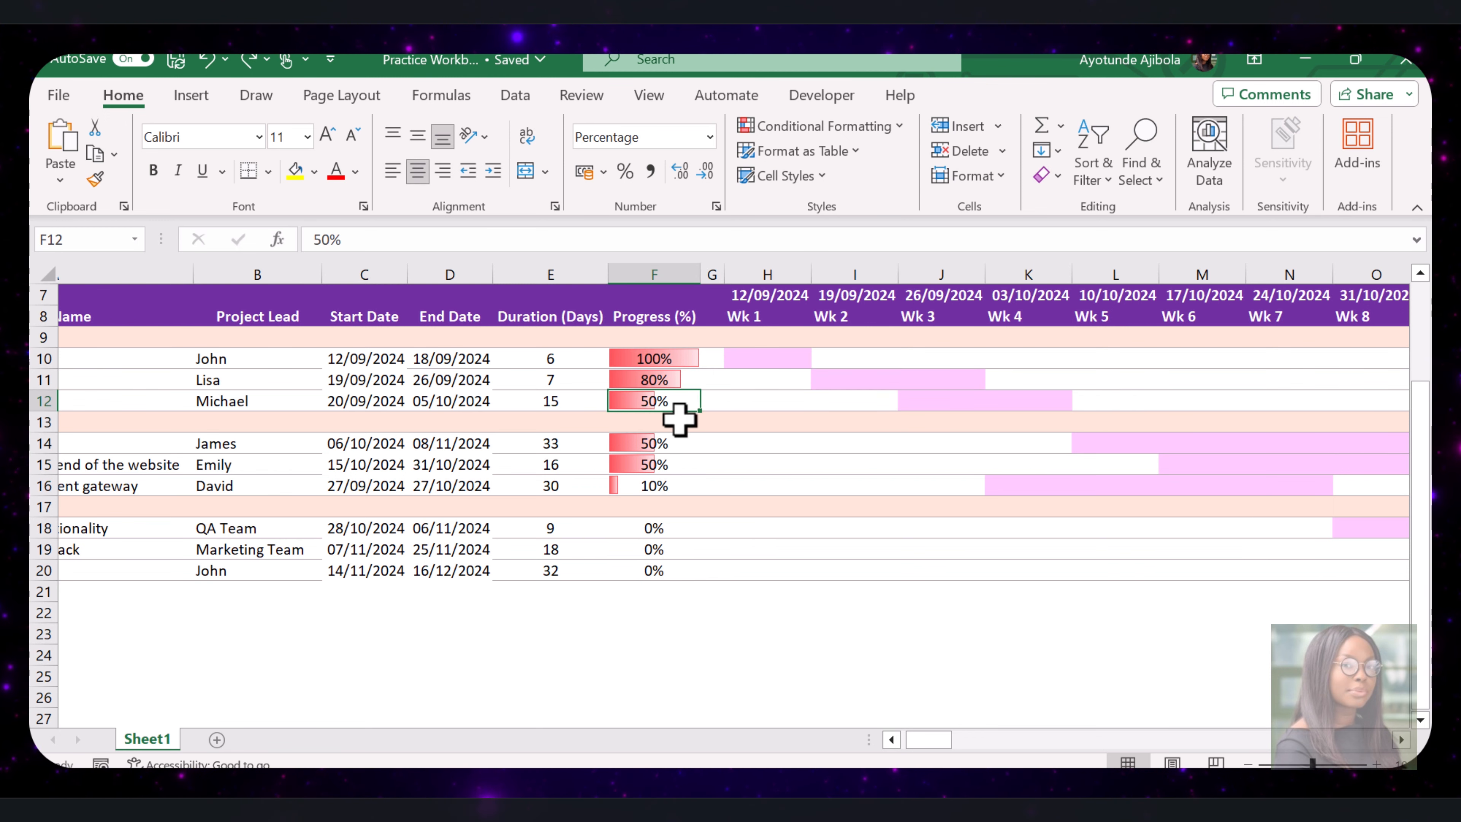
# - Examine the Gantt bar of Assigning team roles across the Wk 3 and Wk 4 columns
pyautogui.click(920, 403)
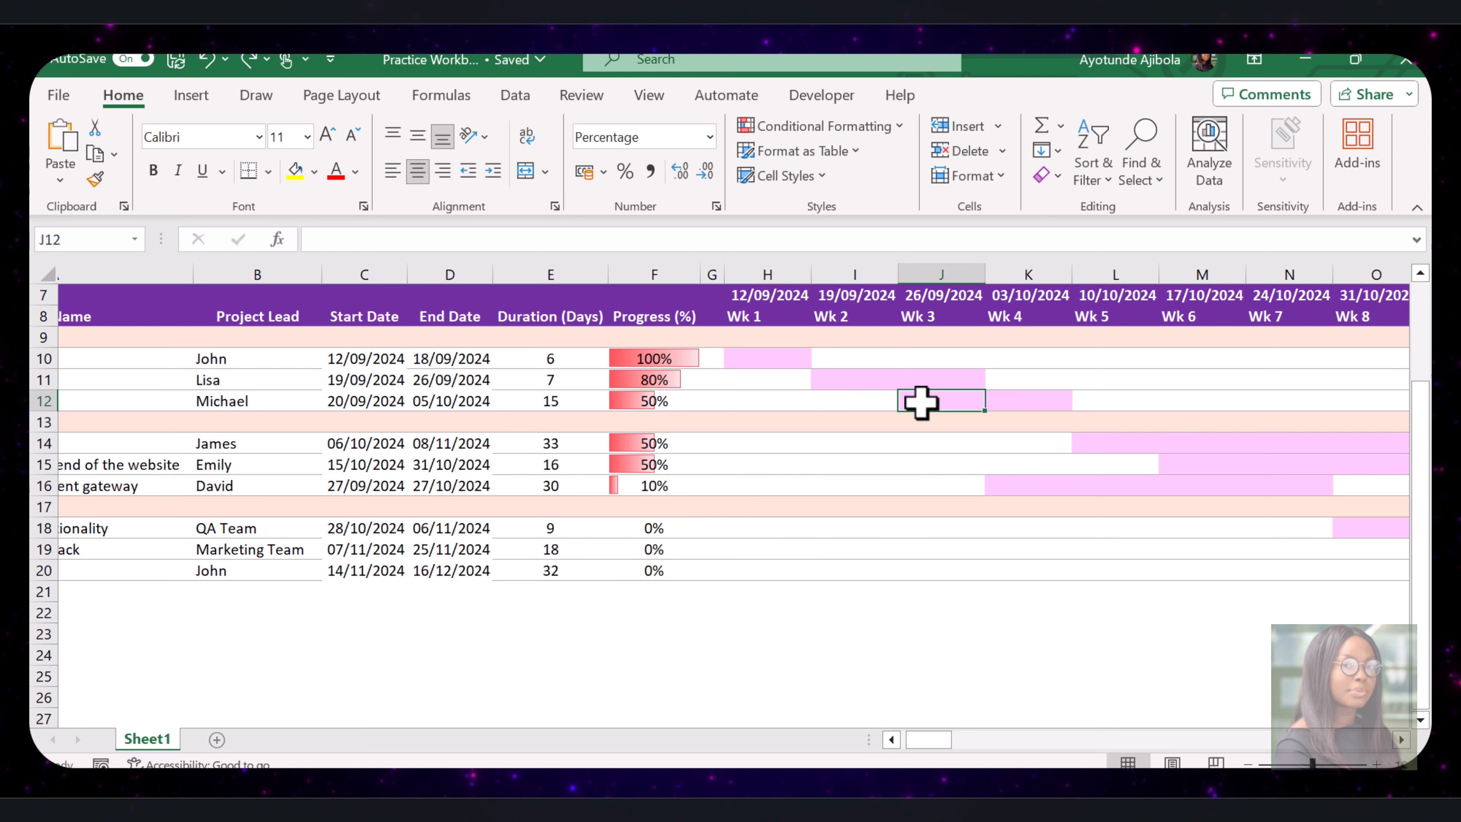
pyautogui.moveTo(920, 403); pyautogui.dragTo(966, 408)
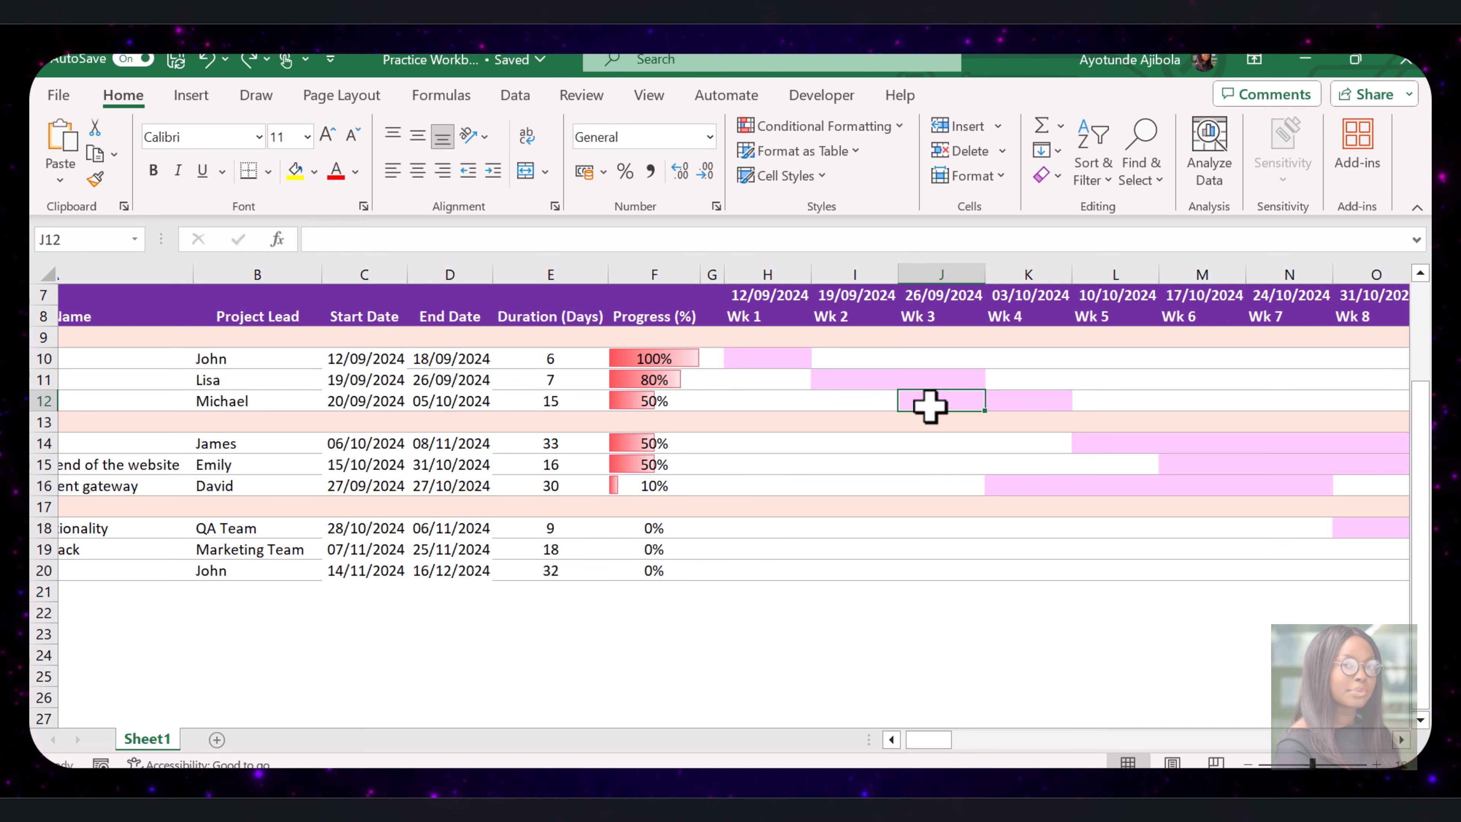
pyautogui.click(1027, 400)
pyautogui.moveTo(923, 406); pyautogui.dragTo(978, 406)
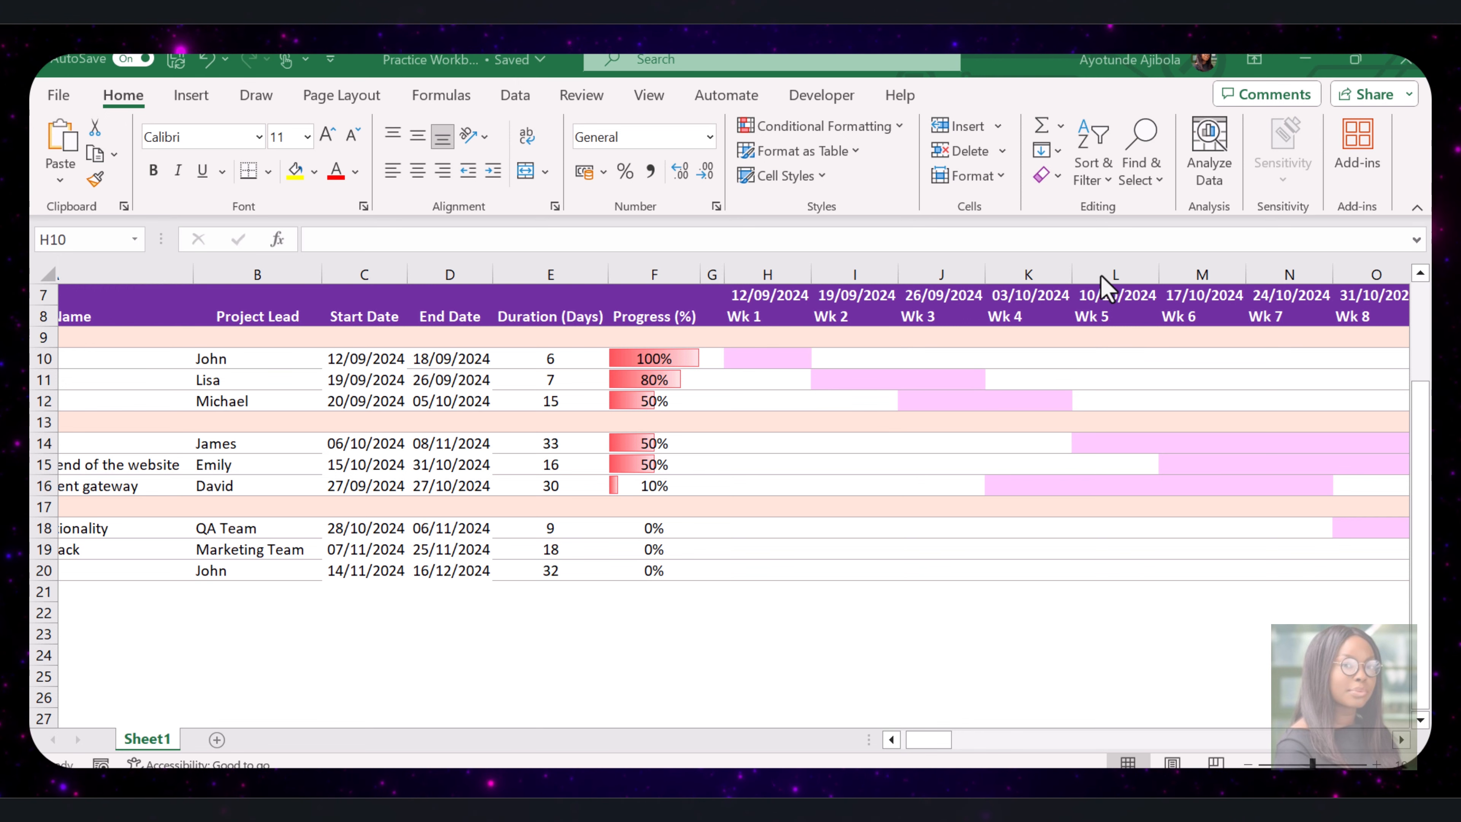
# - Enter the completed-progress formula =AND(H$7 >= $C10, H$7 <= $C10 + ($D10 - $C10) * $F10) in H10
pyautogui.click(788, 360)
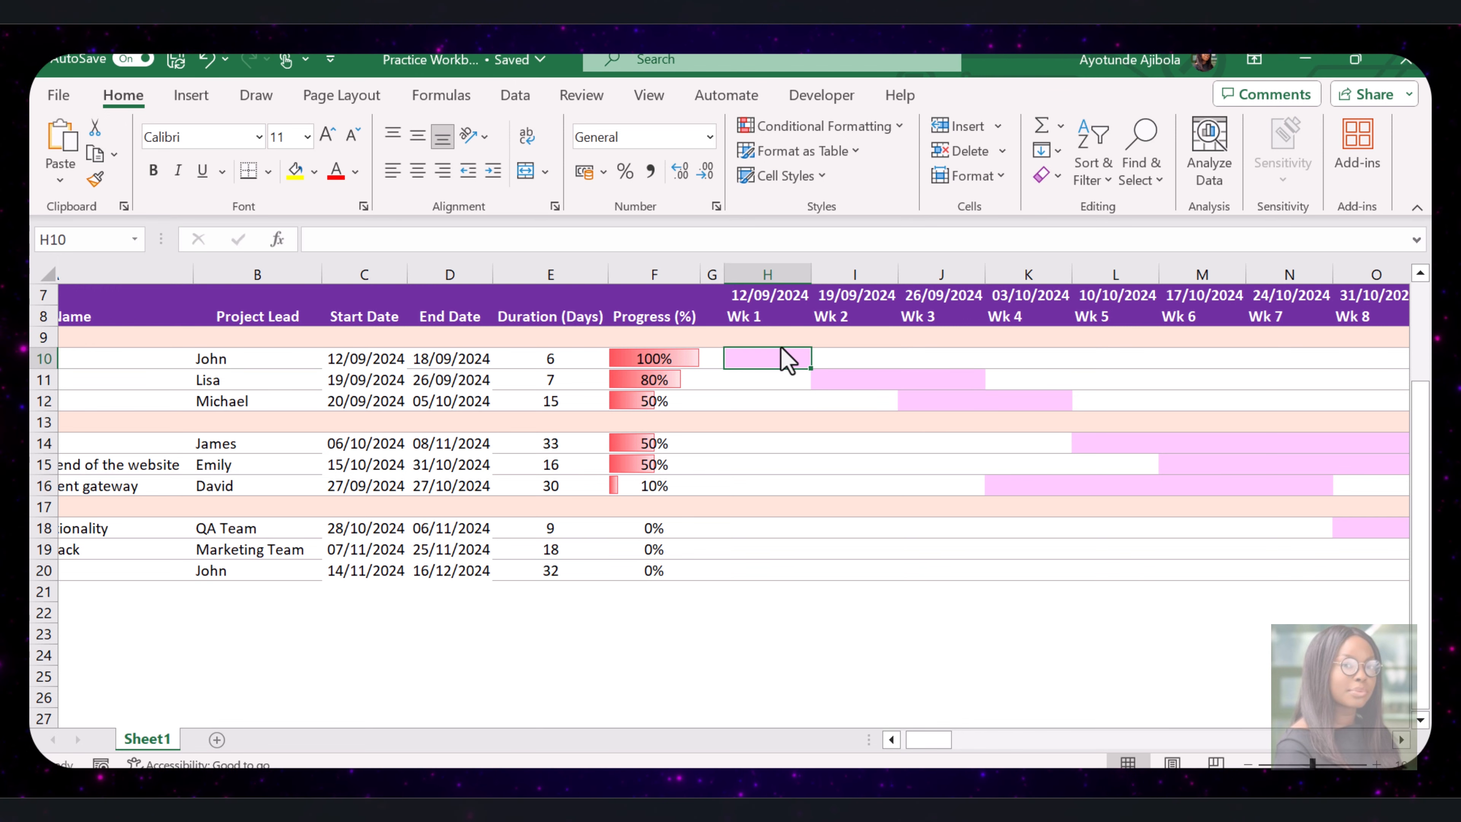
pyautogui.click(579, 241)
pyautogui.write('=AND(H$7 >= $C10, H$7 <= $C10 + ($D10 - $C10) * $F10)')
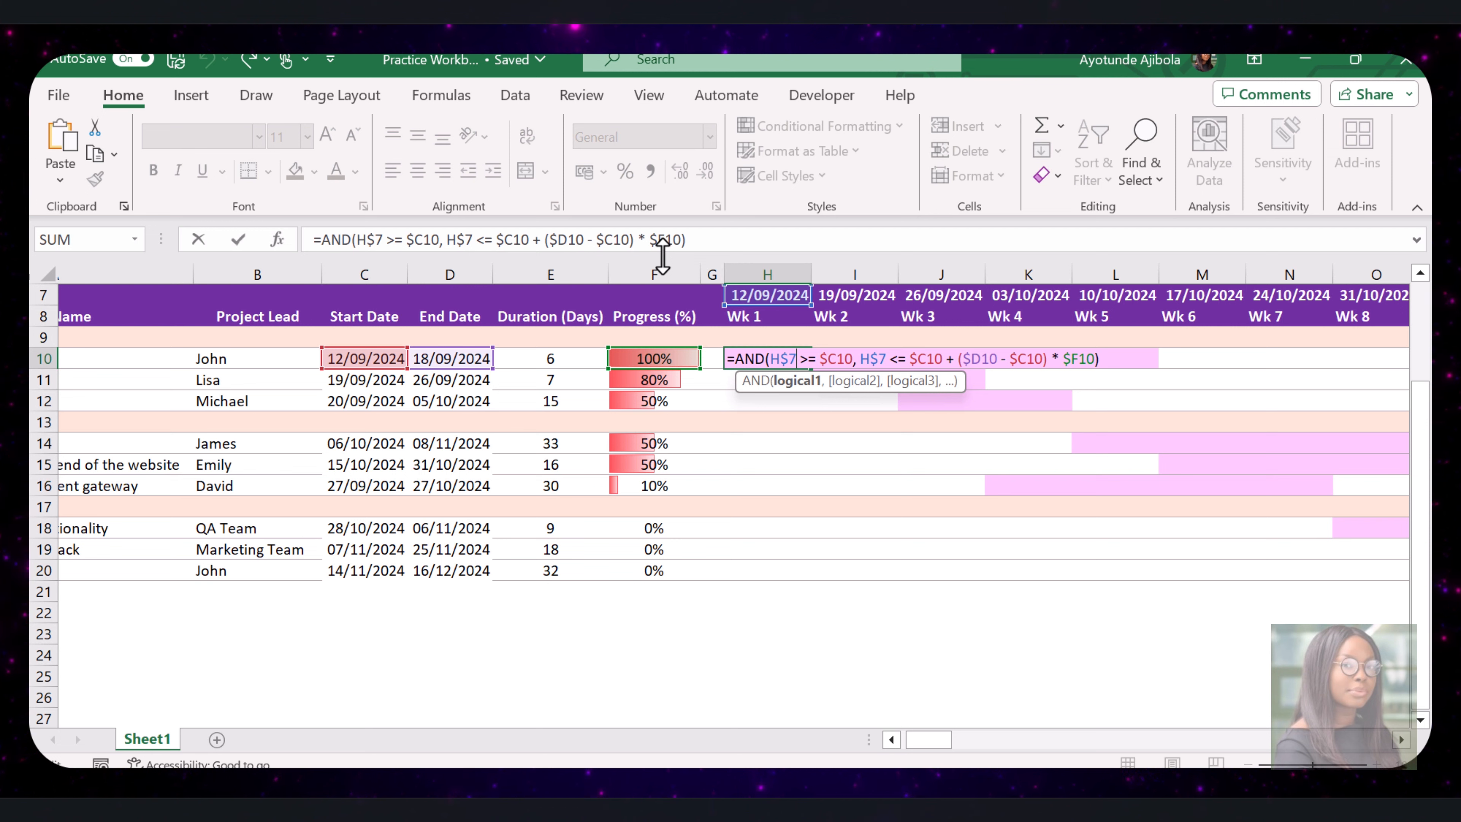
pyautogui.press('Return')
# - Set up a formula-based conditional formatting rule with a purple fill for the timeline cells from H10 across rows 10 to 20
pyautogui.moveTo(786, 359); pyautogui.dragTo(1424, 571)
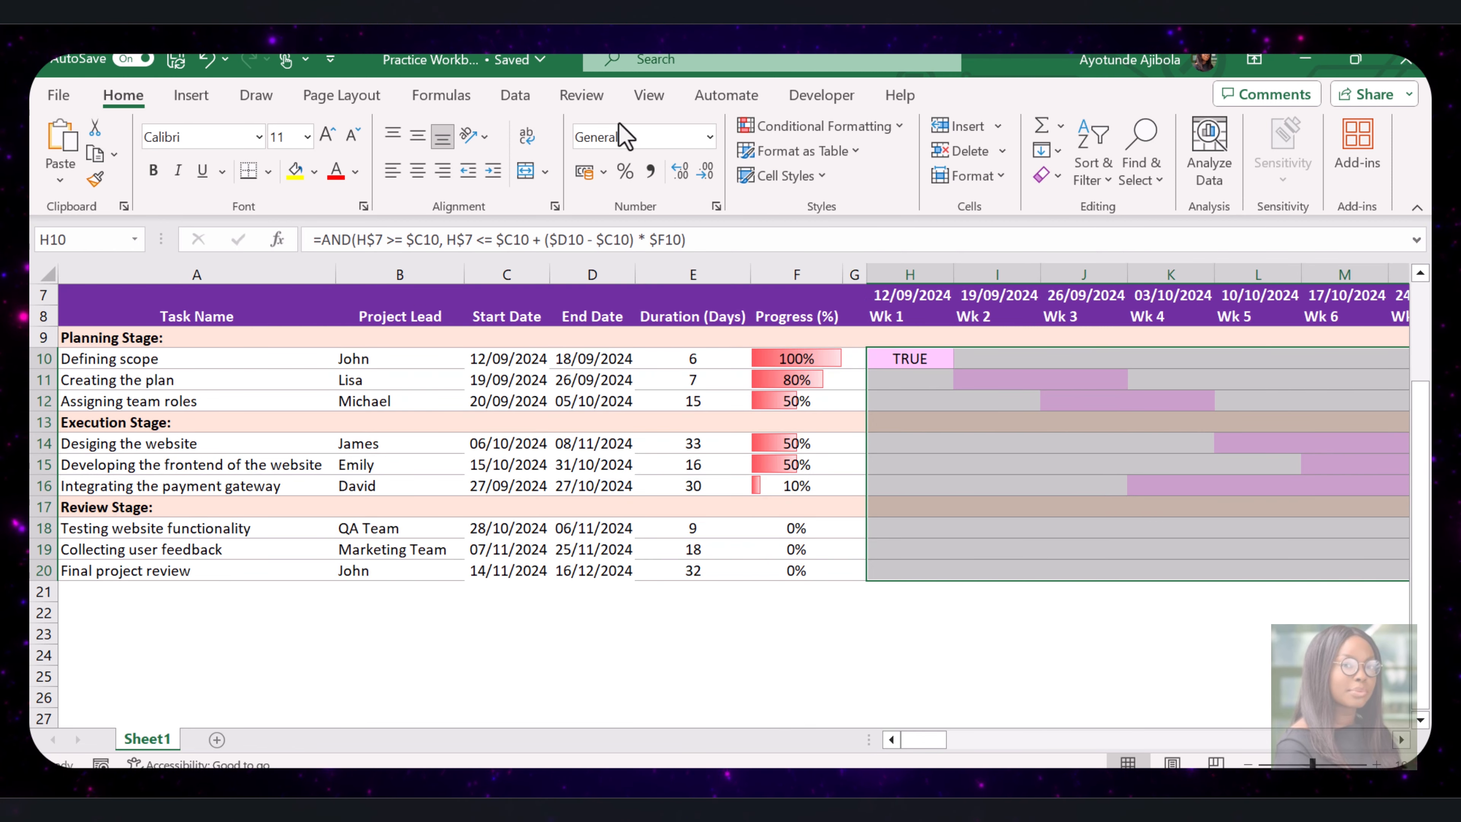
pyautogui.click(764, 126)
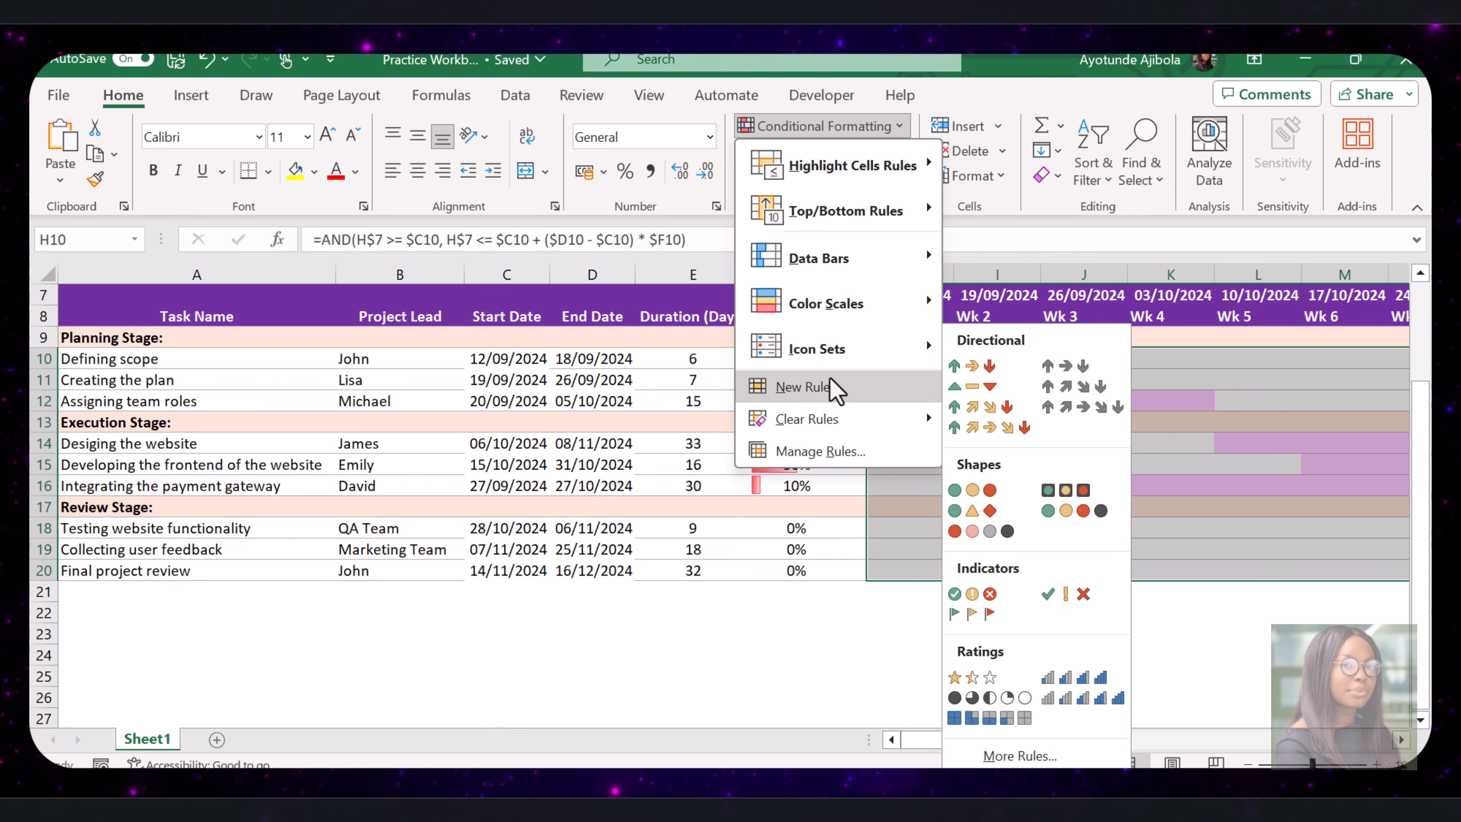
pyautogui.click(834, 387)
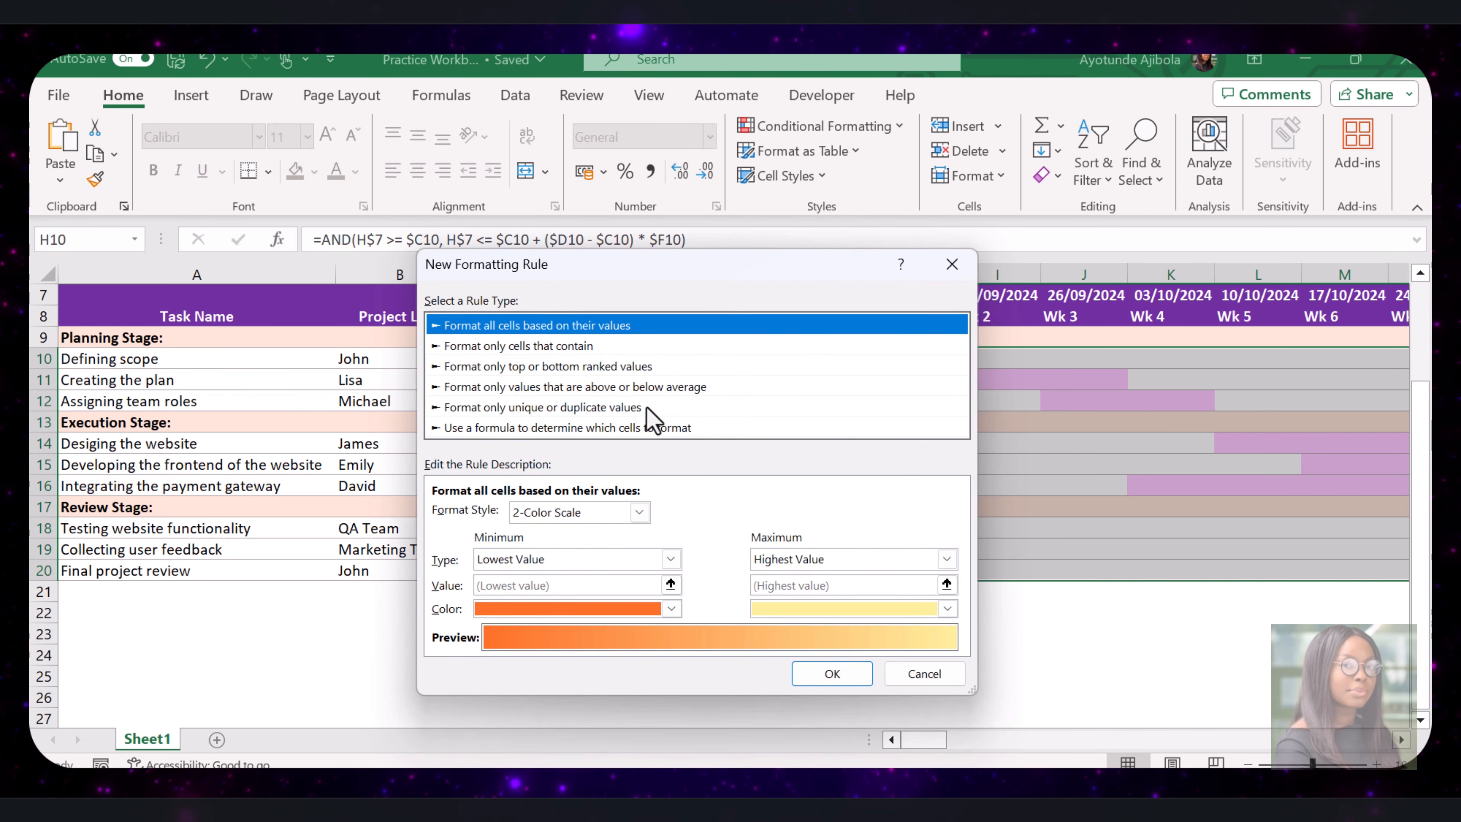
pyautogui.click(627, 429)
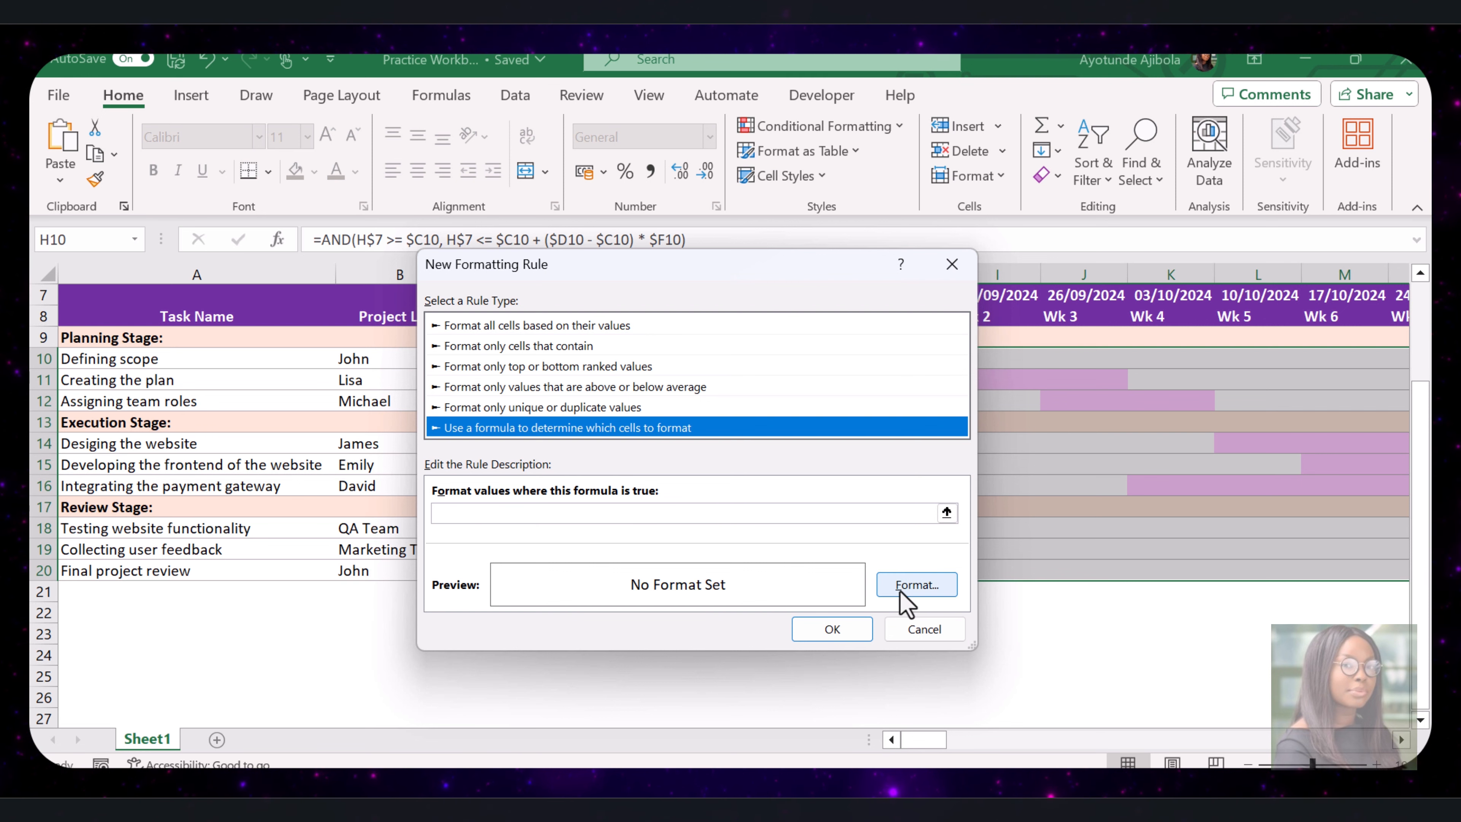
pyautogui.click(916, 584)
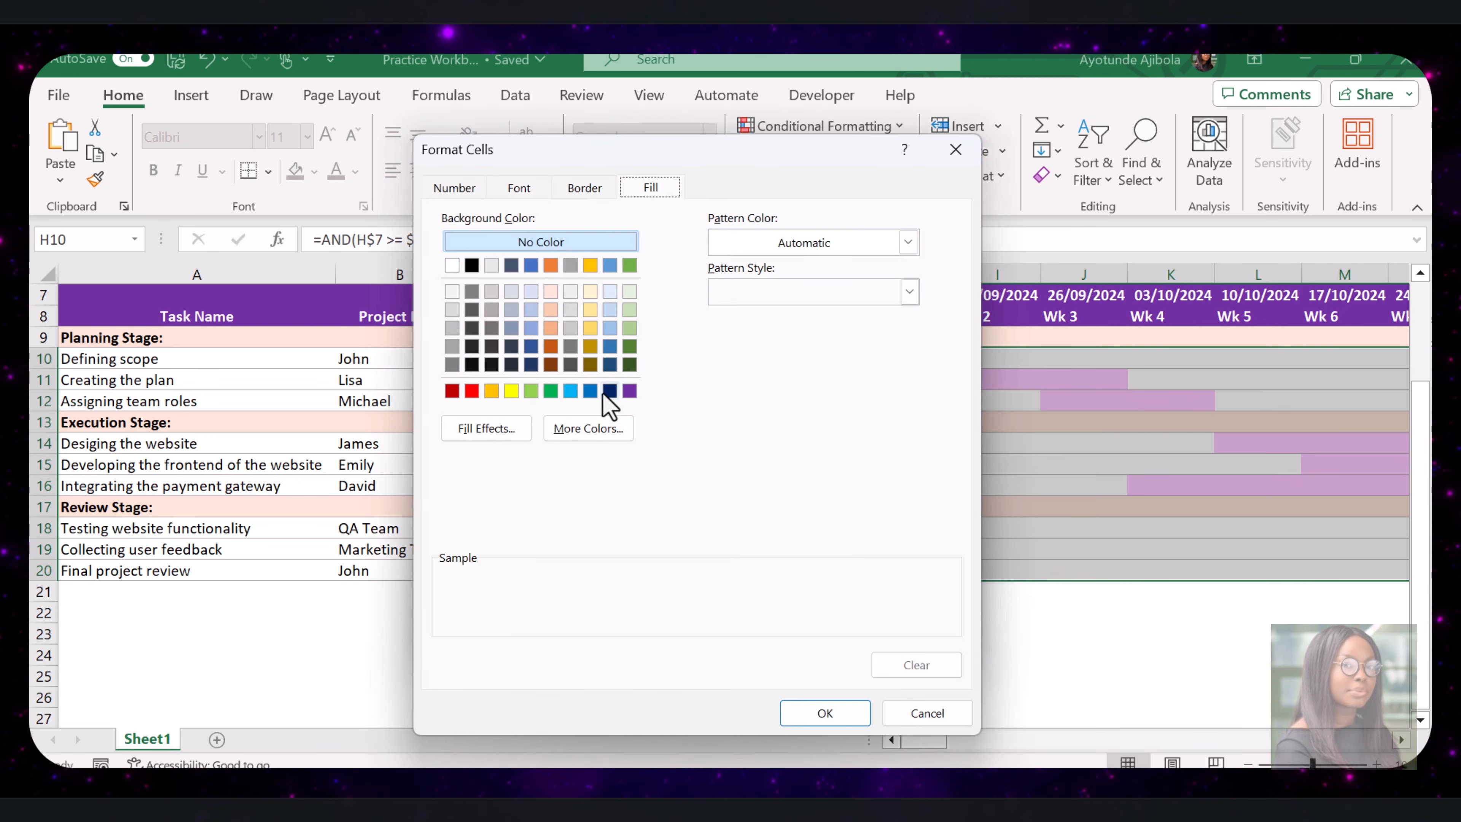
pyautogui.click(629, 391)
pyautogui.click(825, 713)
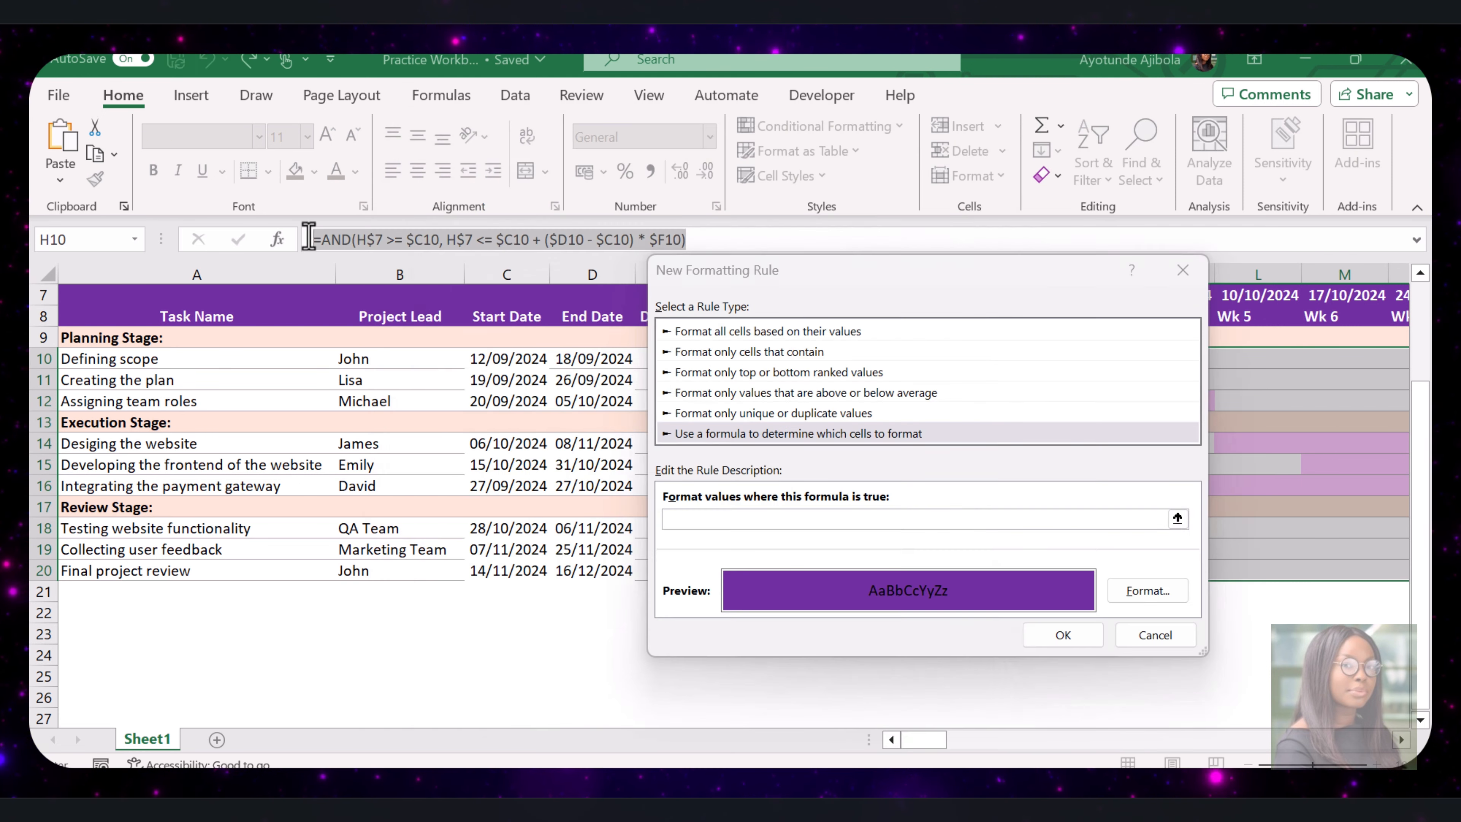
# - Copy the AND formula from H10 into the new formatting rule as its condition and apply the rule
pyautogui.rightClick(349, 241)
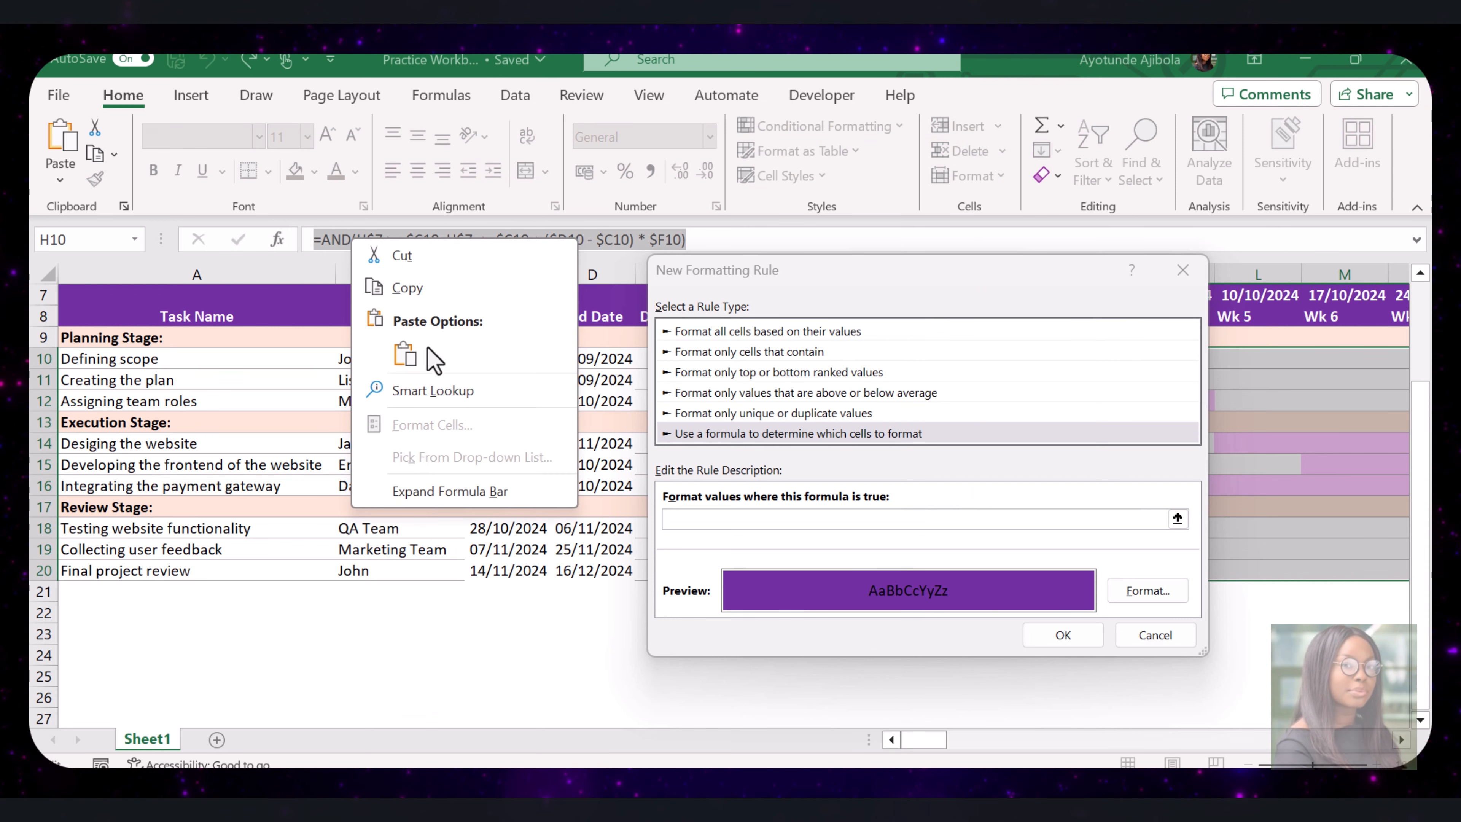
pyautogui.click(402, 284)
pyautogui.rightClick(884, 520)
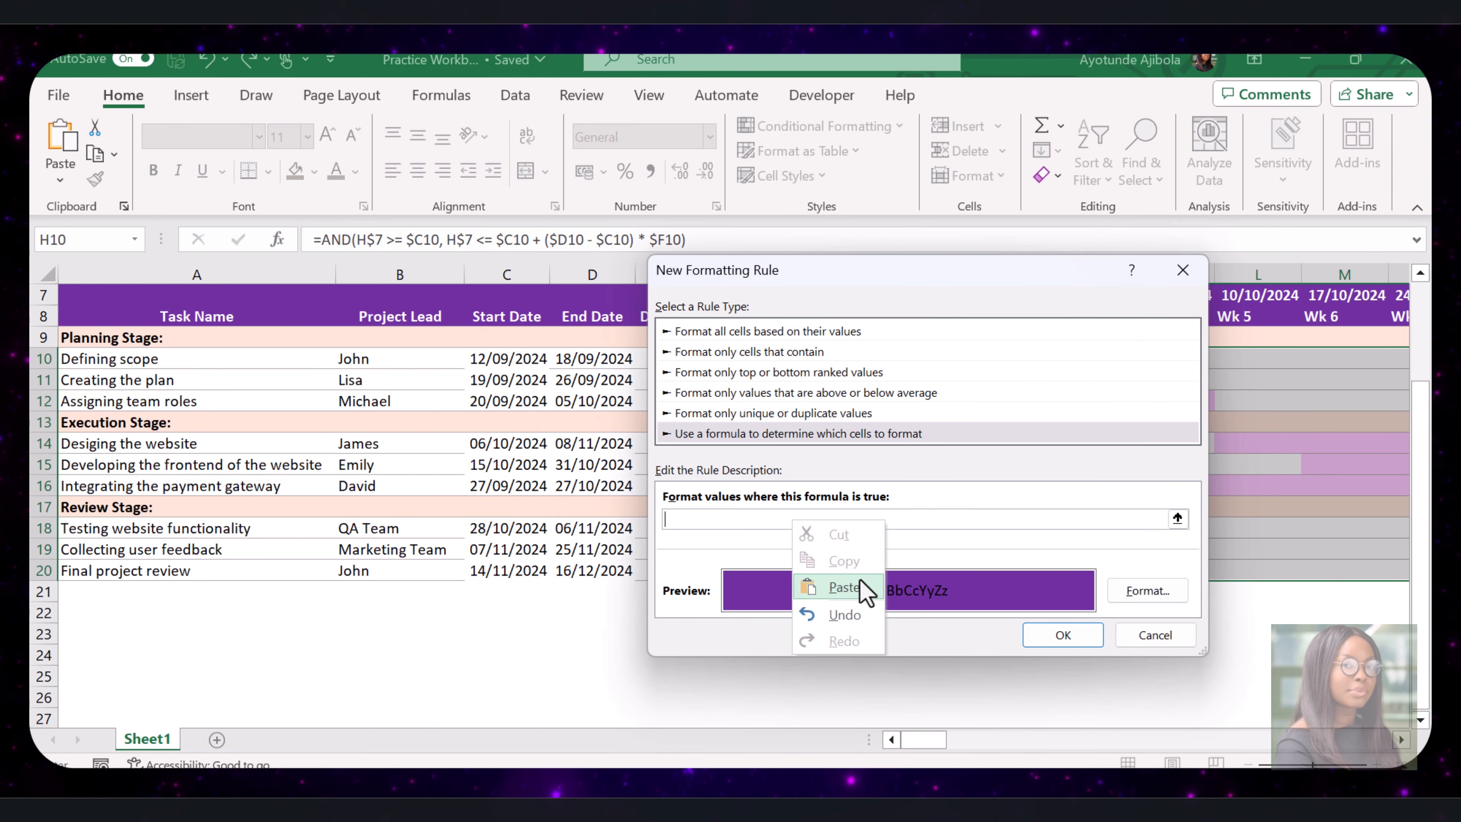
pyautogui.click(848, 588)
pyautogui.click(1058, 634)
pyautogui.click(1054, 636)
# - Compare the progress of Assigning team roles in F12 with the purple and pink parts of its bar
pyautogui.scroll(1, 980, 496)
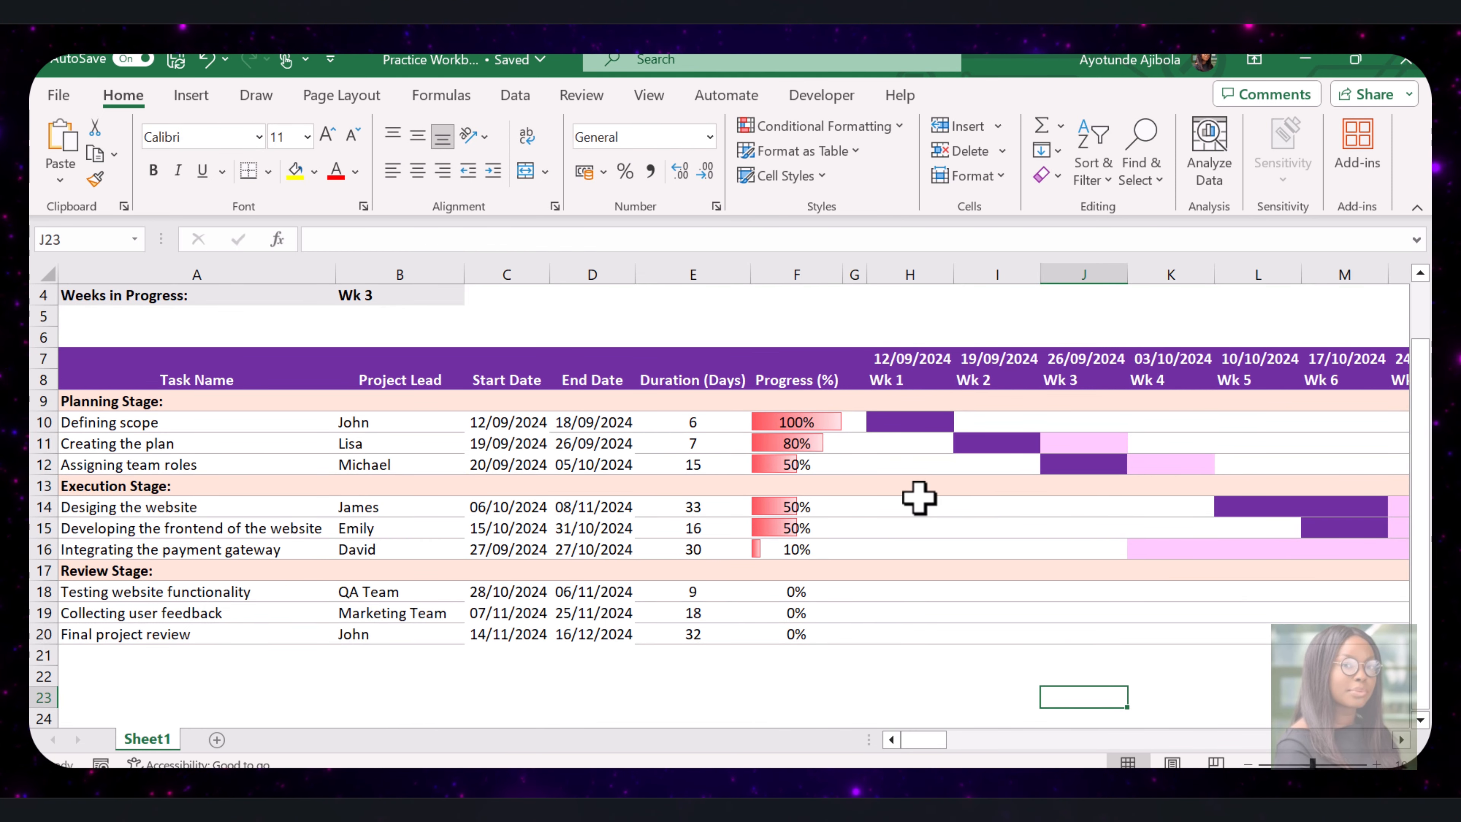
pyautogui.click(802, 464)
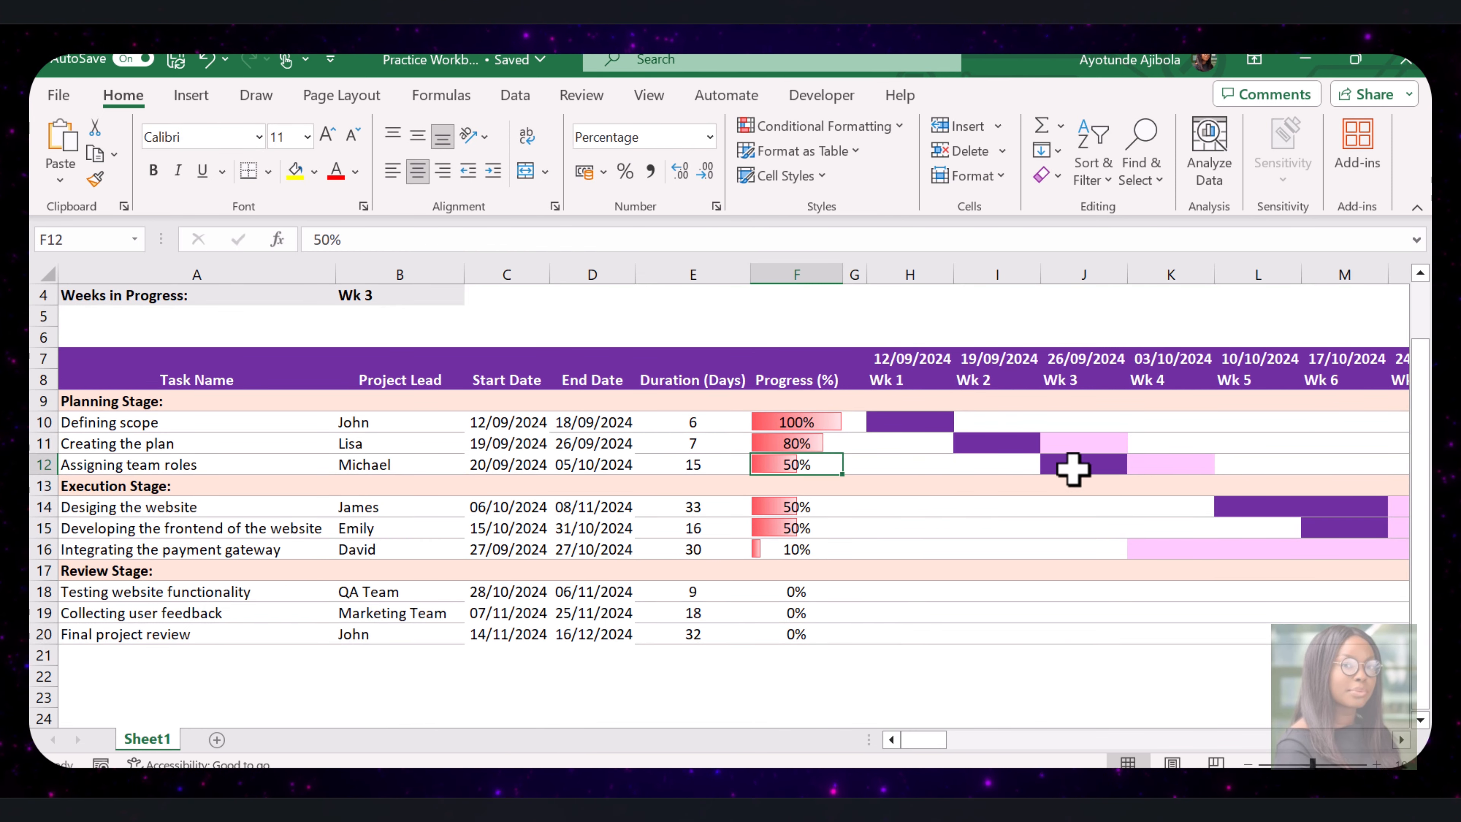
pyautogui.moveTo(1073, 469); pyautogui.dragTo(1137, 462)
pyautogui.click(1153, 471)
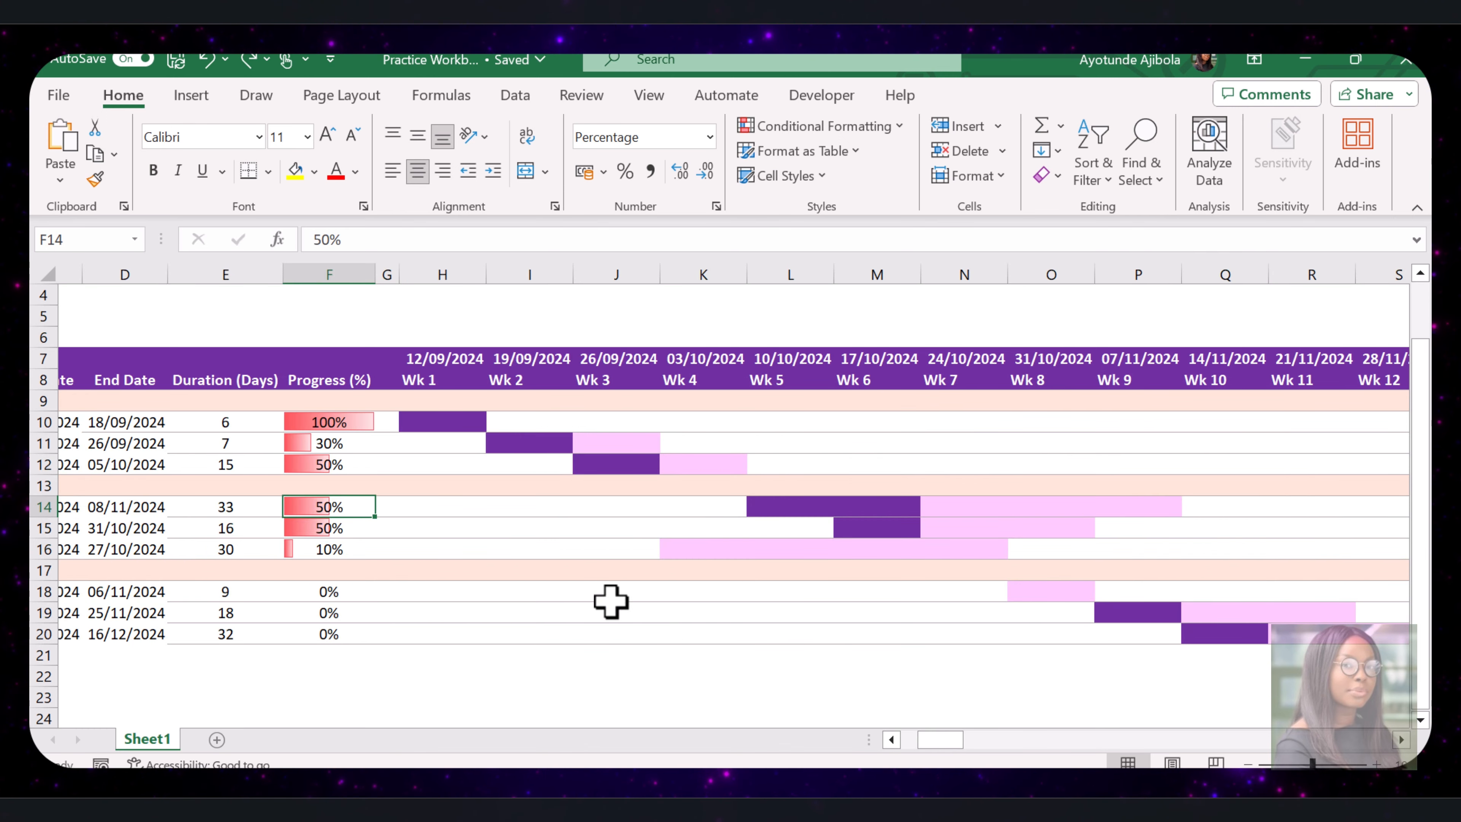
# - Test the progress of Desiging the website in F14 with 100% and set it to 30%
pyautogui.write('100')
pyautogui.press('Return')
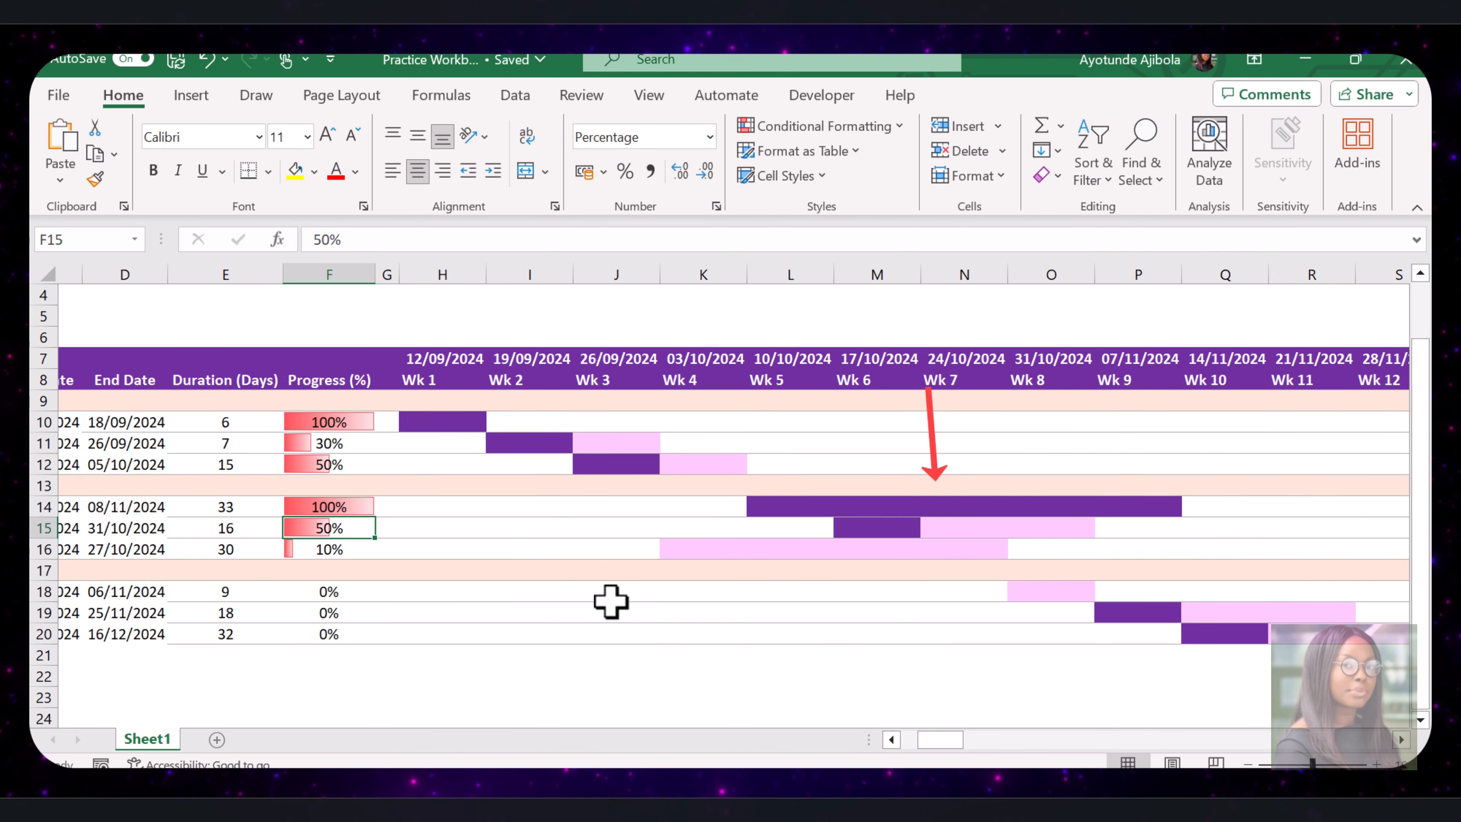
pyautogui.press('Up')
pyautogui.write('30')
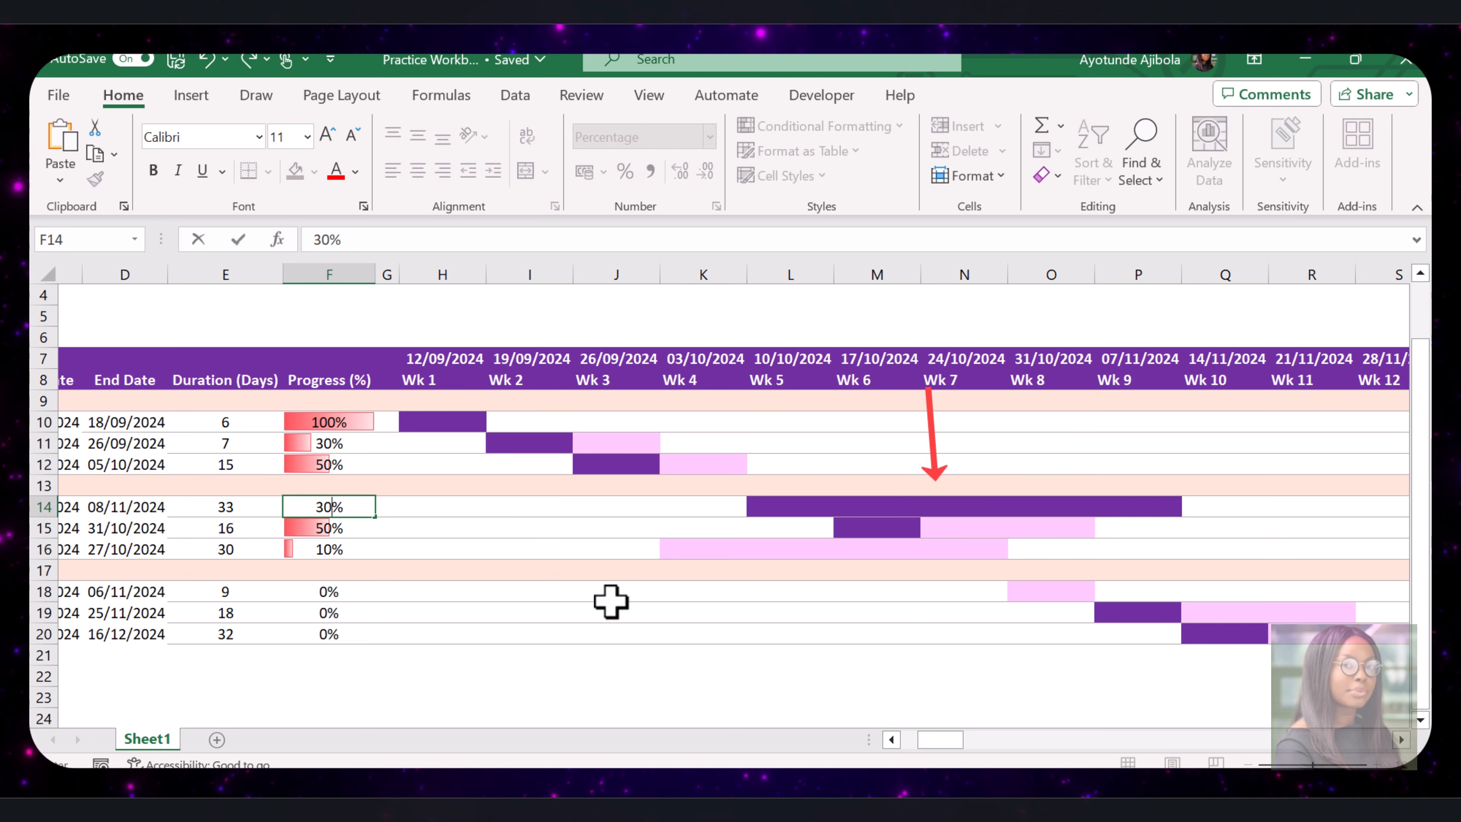
pyautogui.press('Return')
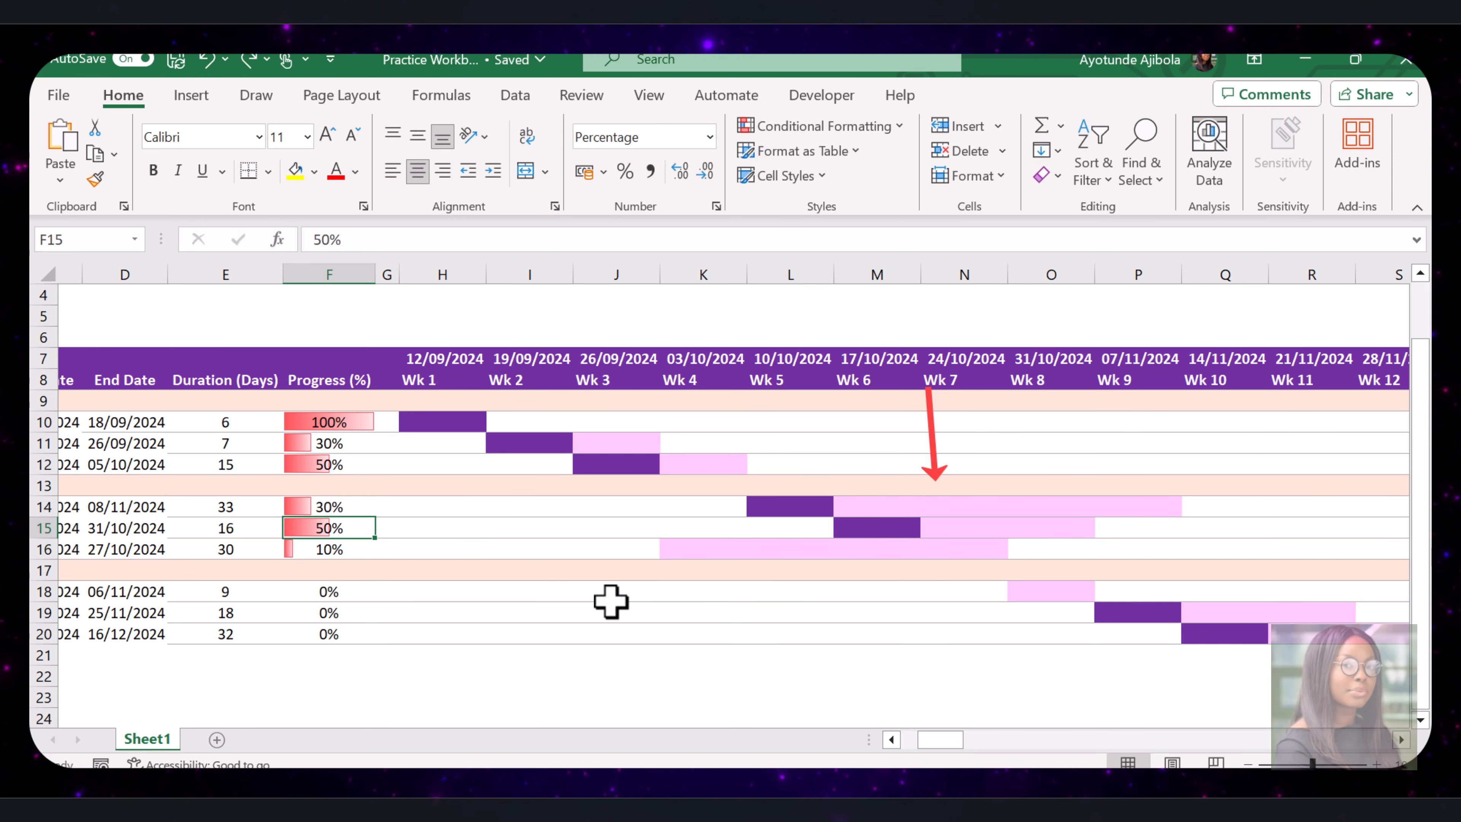
# - Test the frontend development progress in F15 with 30% and 80%, and set it to 100%
pyautogui.write('30')
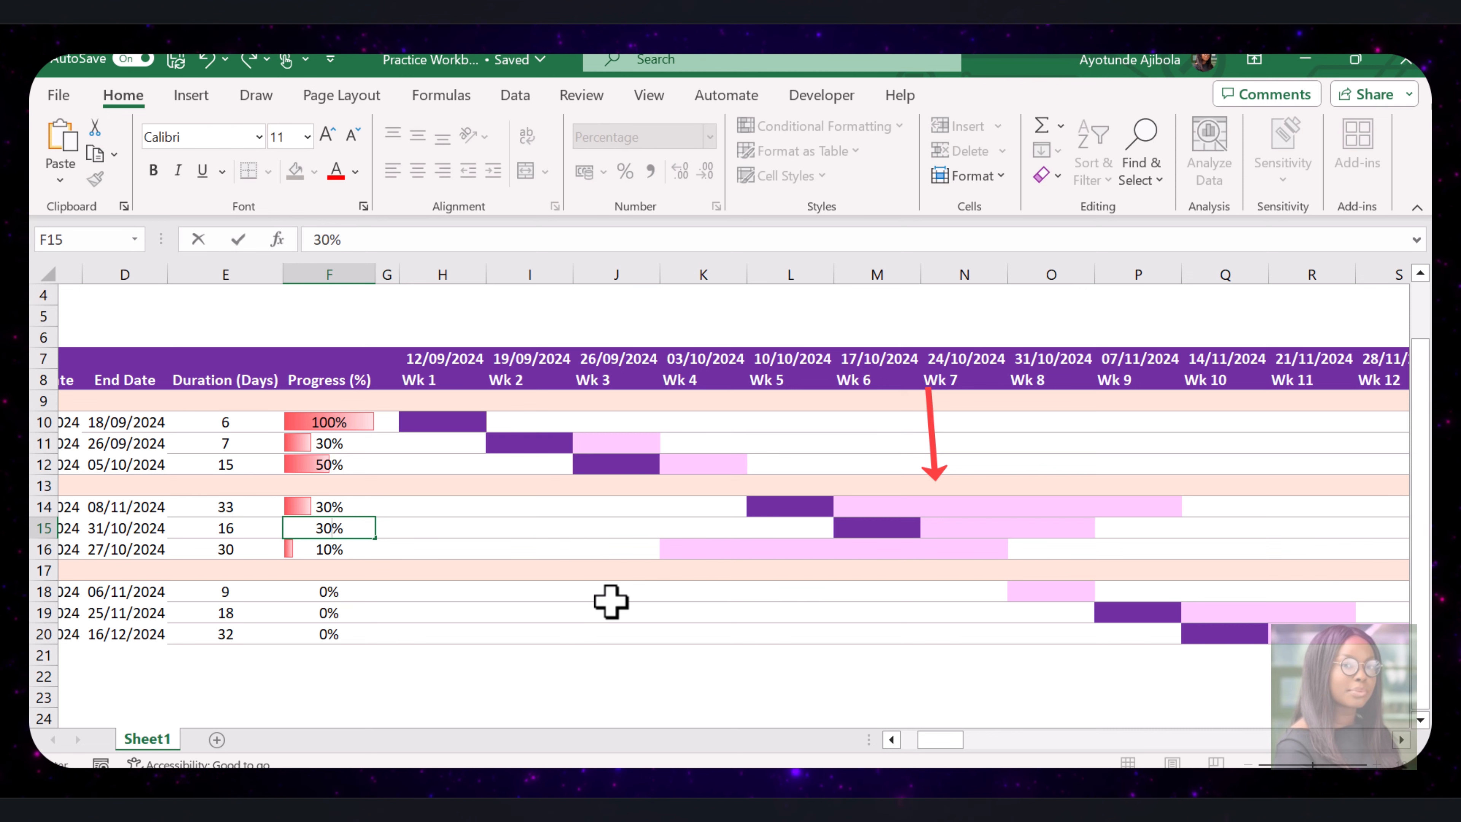
pyautogui.press('Return')
pyautogui.press('Up')
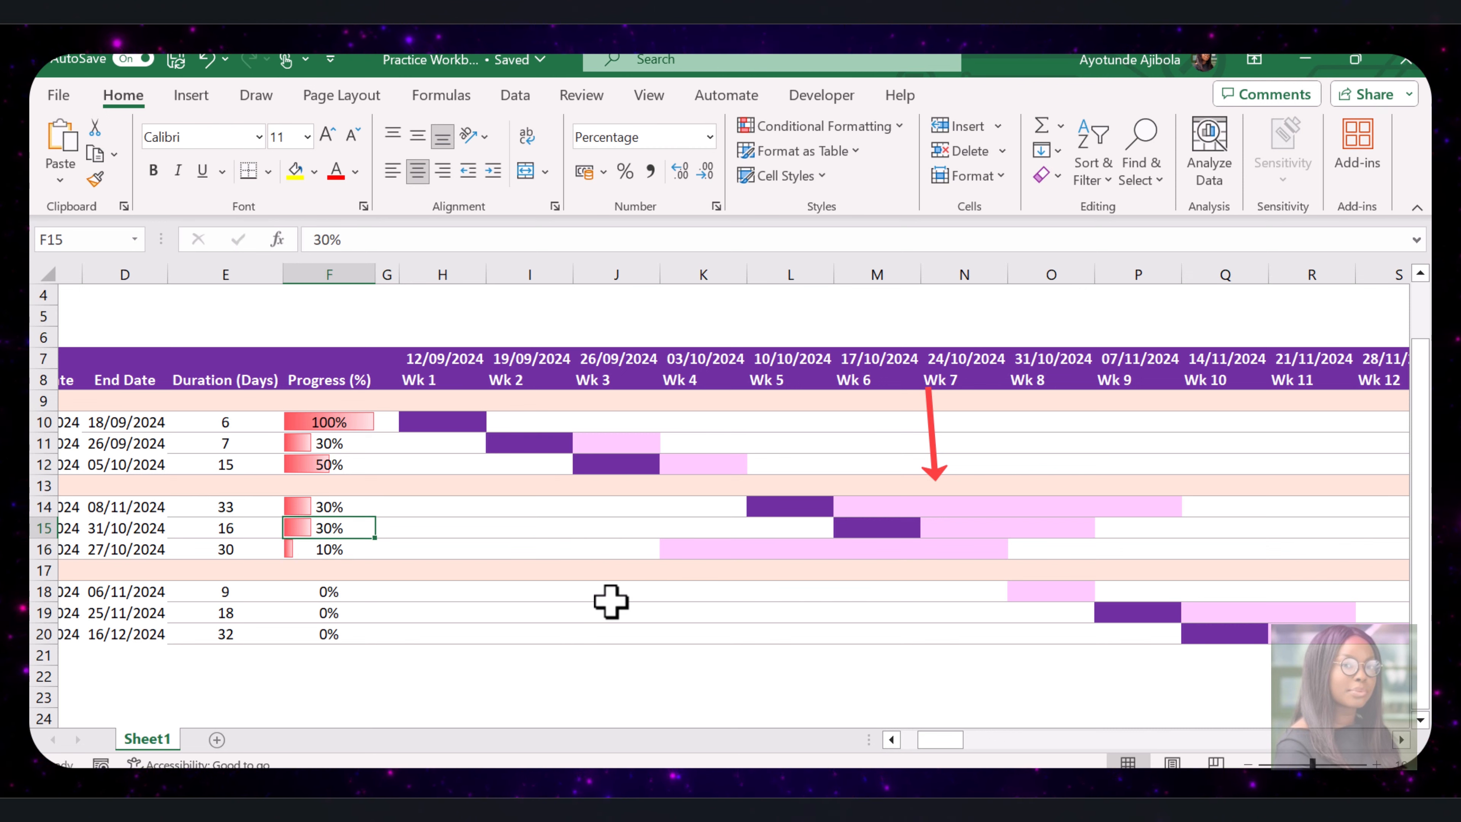
pyautogui.write('80')
pyautogui.hotkey('ctrl', 'Return')
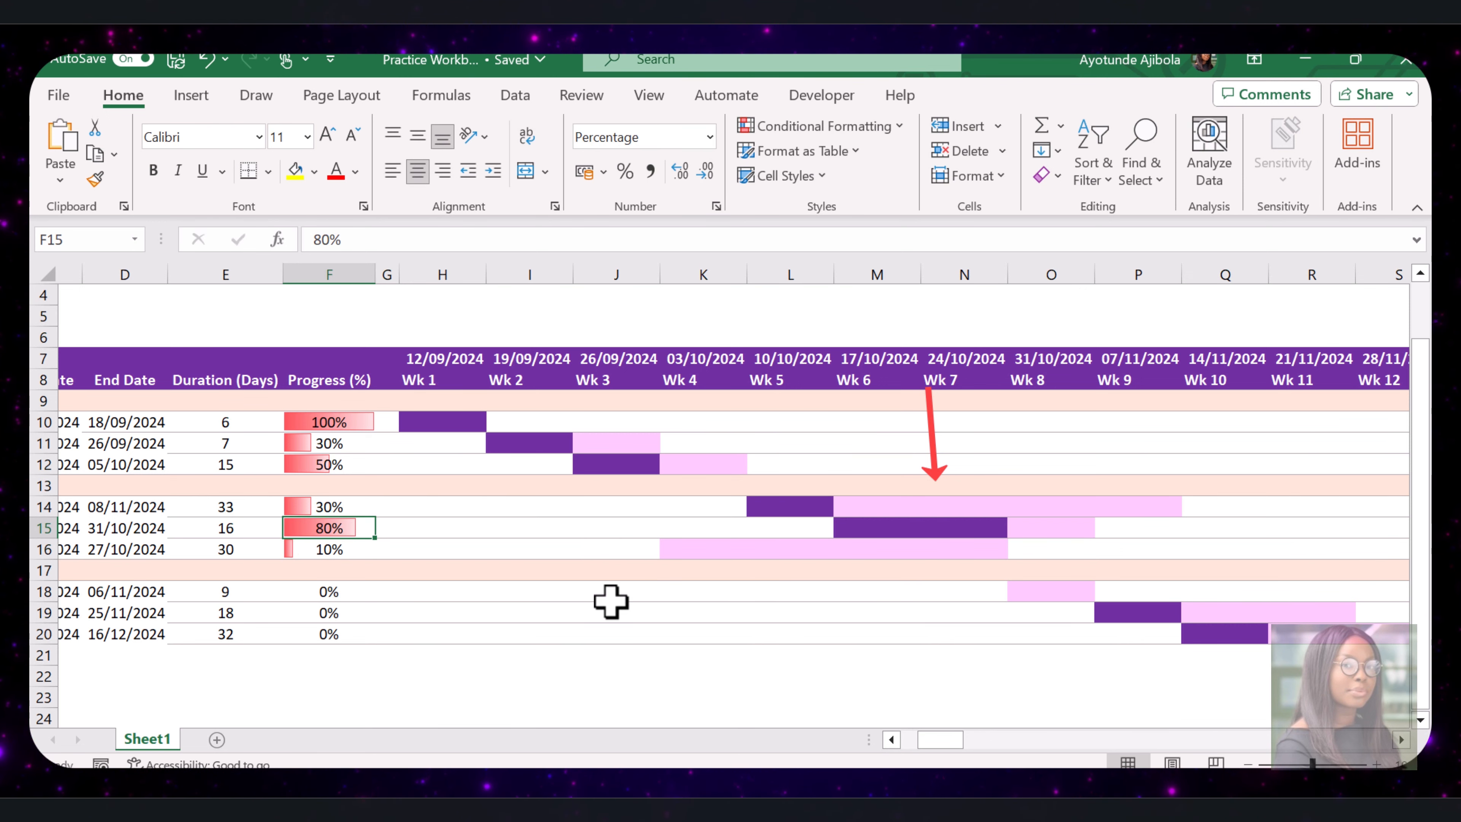
pyautogui.write('100')
pyautogui.press('Return')
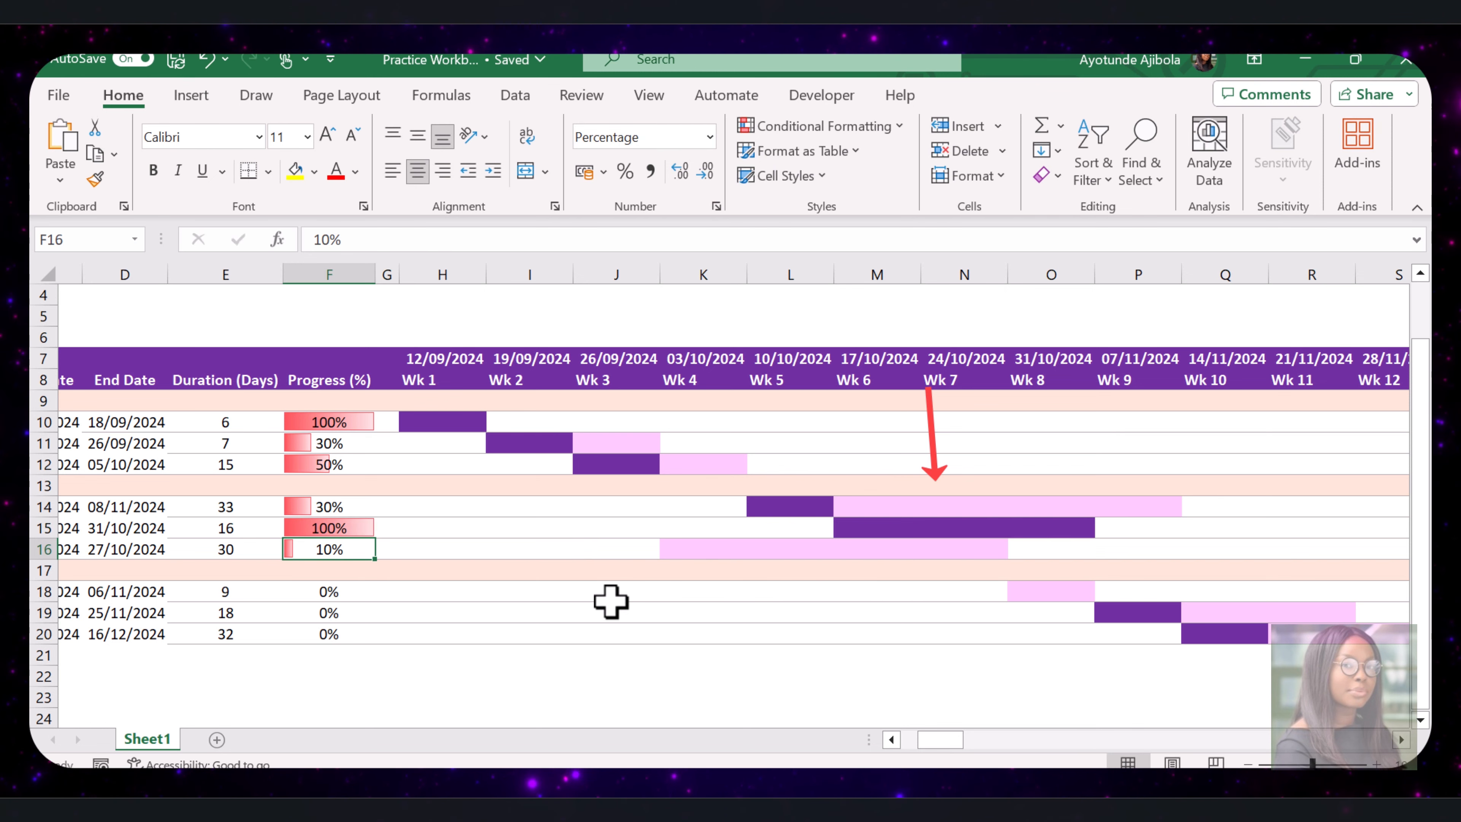
# - Test the payment gateway progress in F16 with 100% and set it to 50%
pyautogui.hscroll(-2, 562, 548)
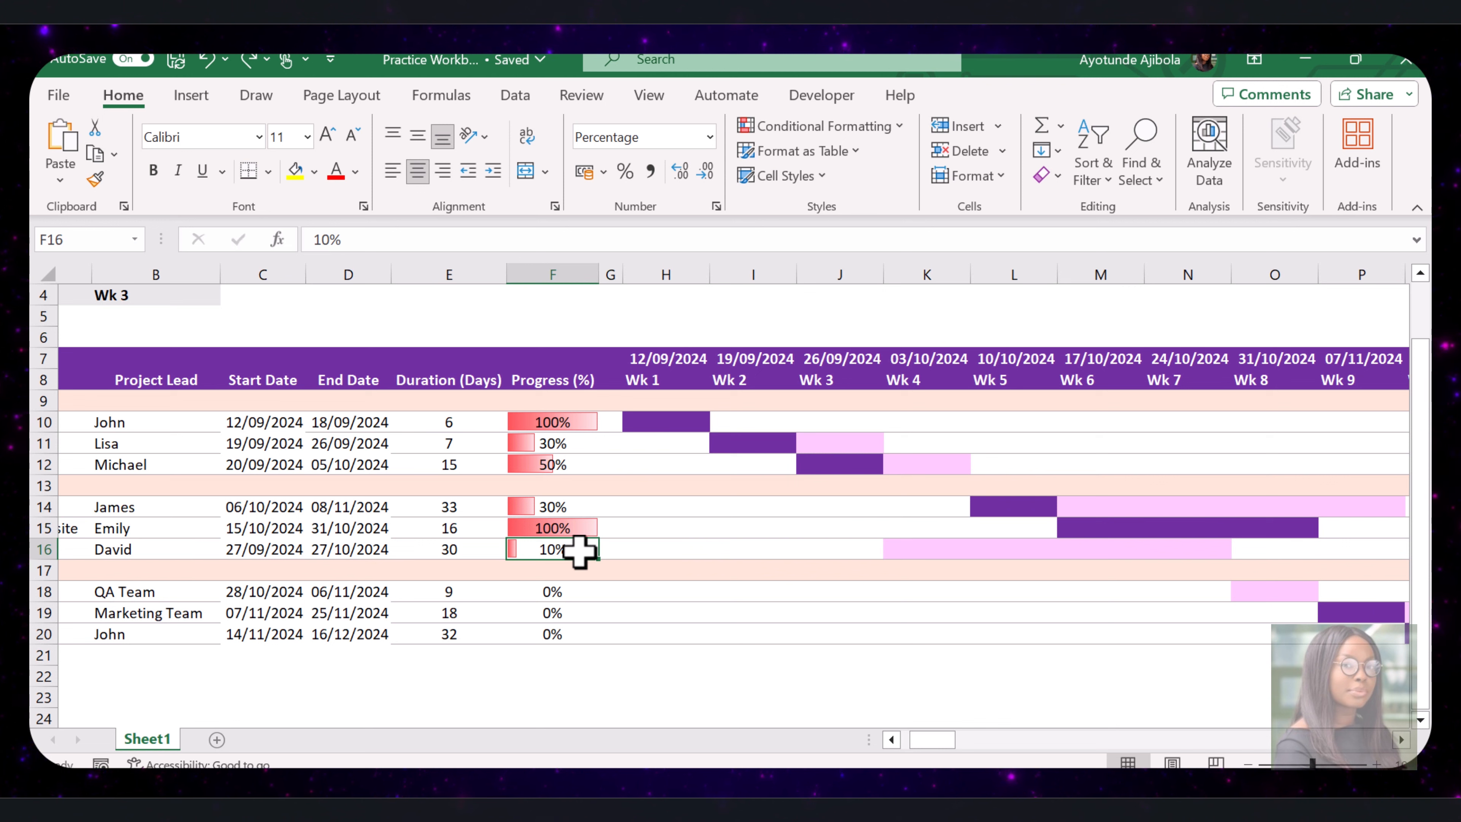
pyautogui.write('10')
pyautogui.hotkey('ctrl', 'Return')
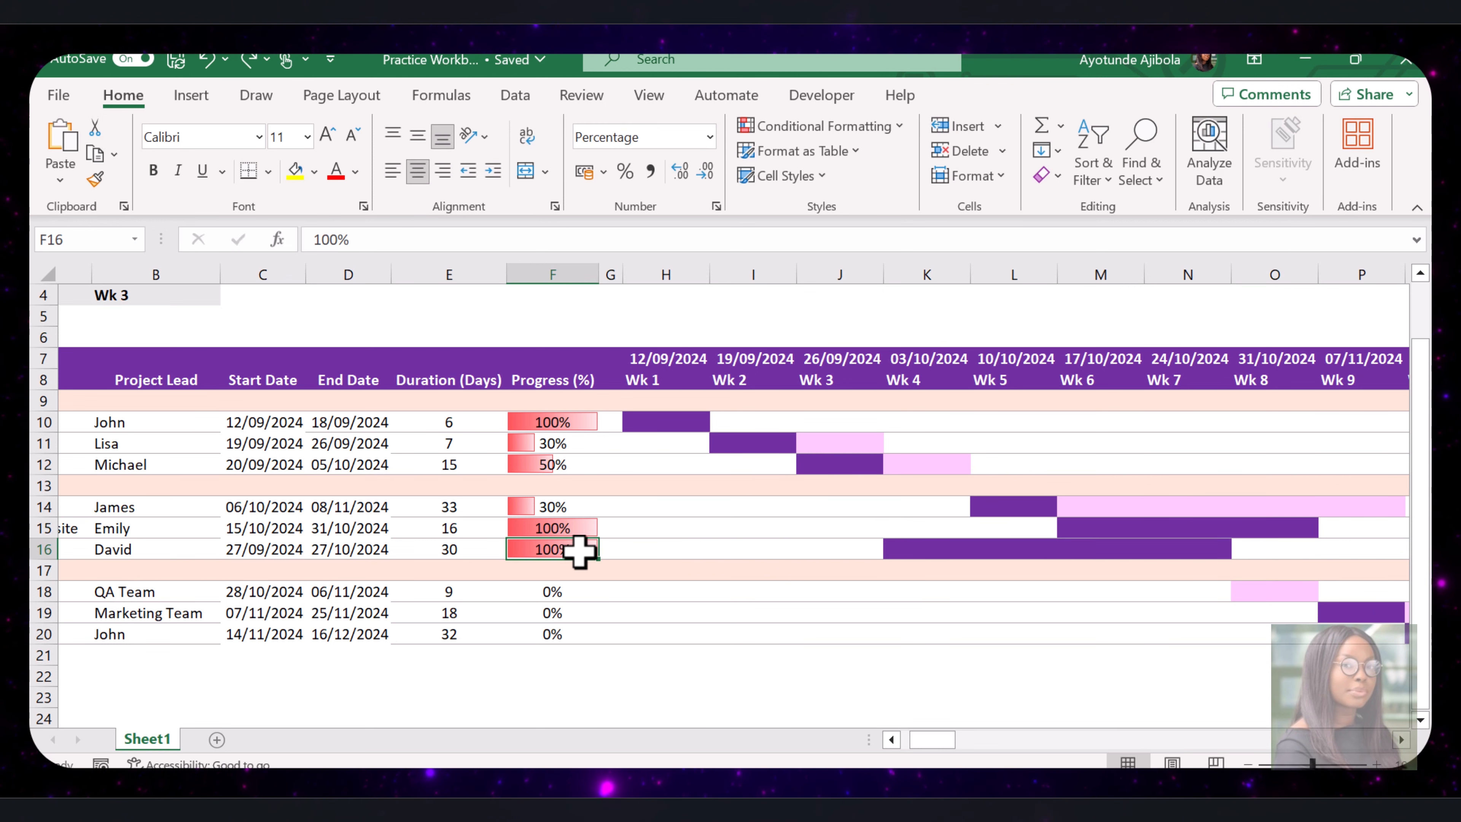
pyautogui.write('50')
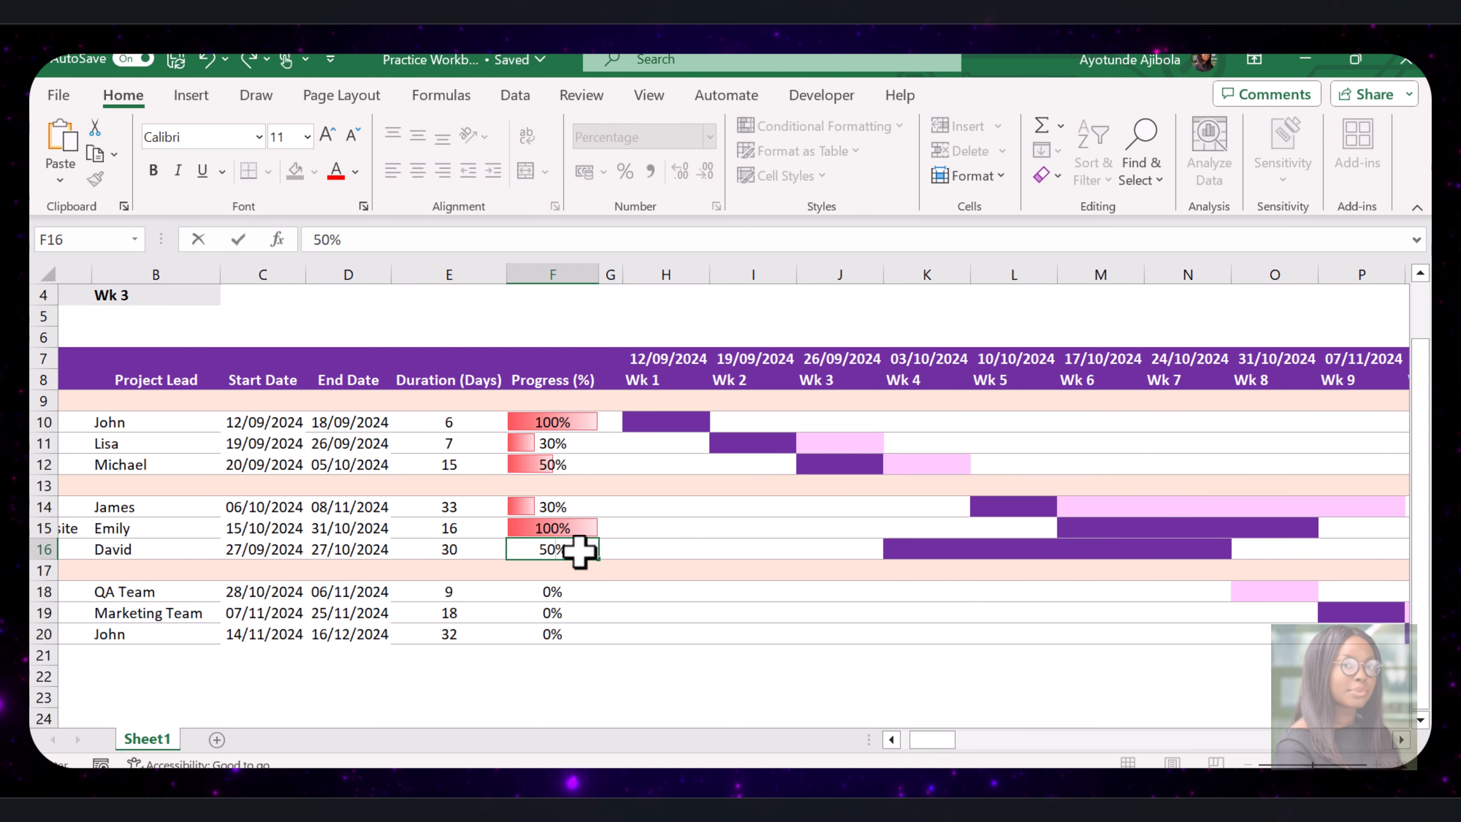
pyautogui.press('Return')
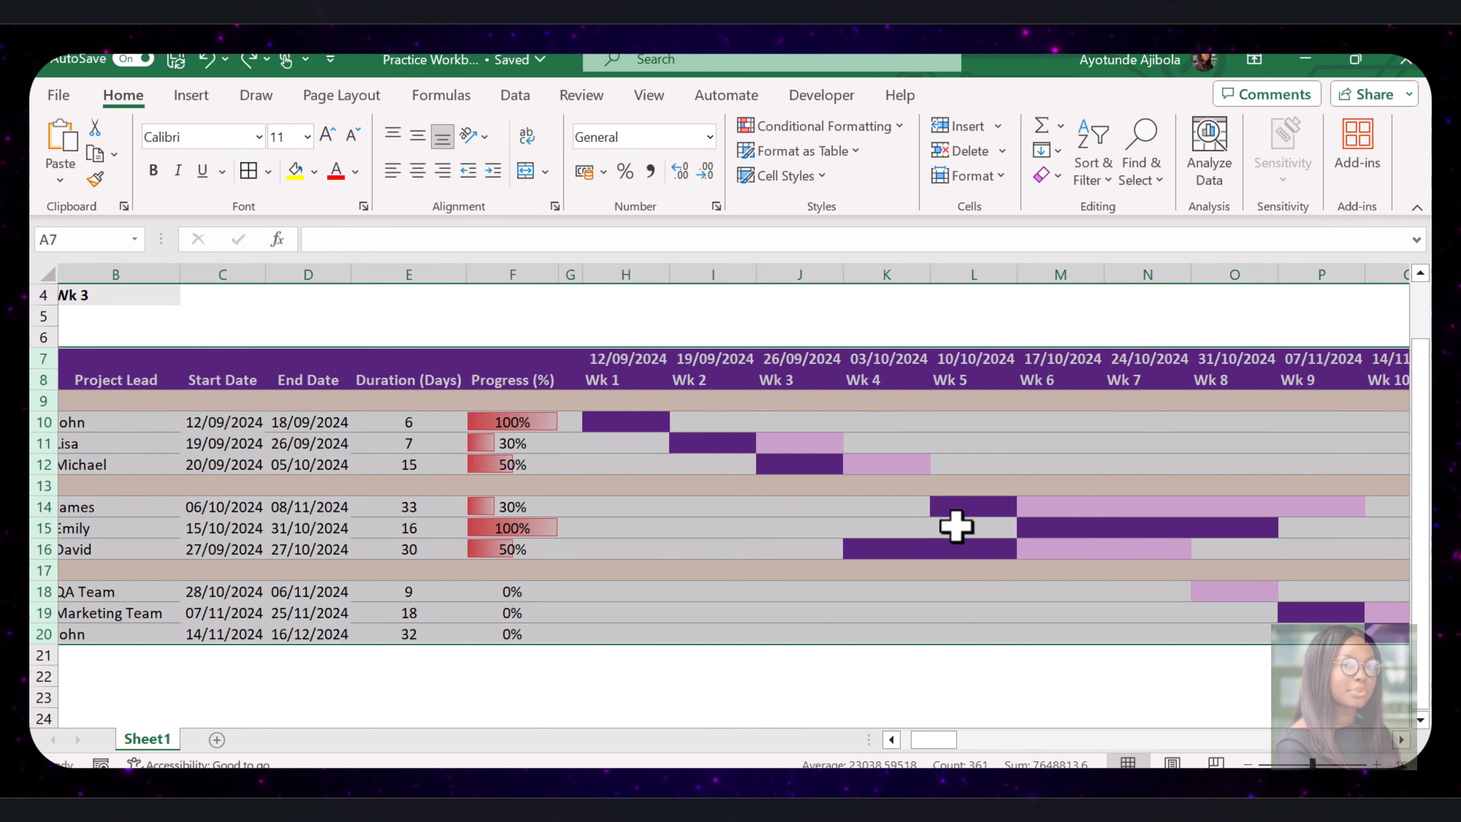
# - Apply All Borders to the Gantt timeline cells from H10 across rows 10 to 20
pyautogui.click(626, 421)
pyautogui.moveTo(626, 422); pyautogui.dragTo(1147, 633)
pyautogui.hscroll(-1, 263, 338)
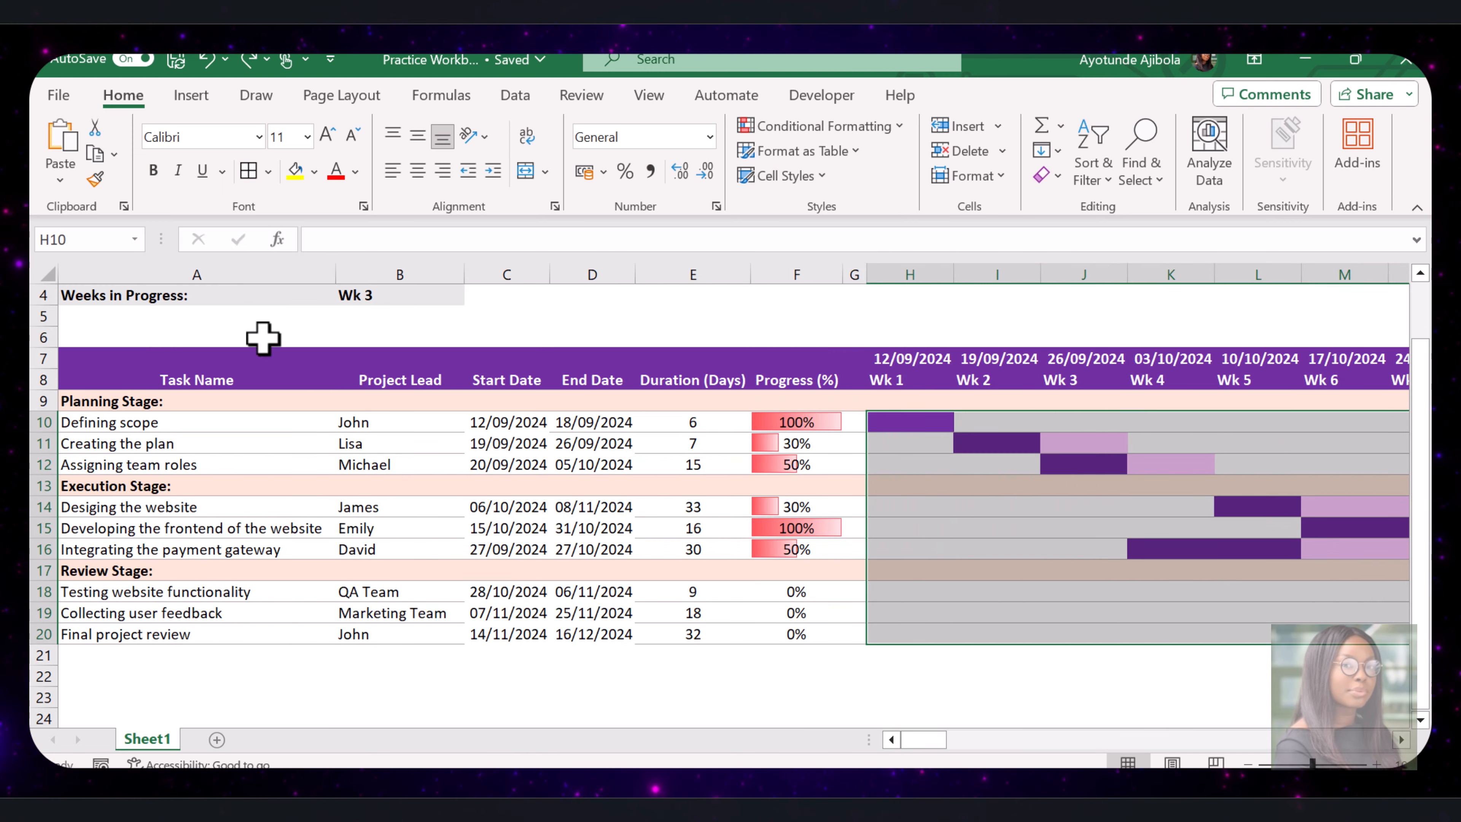
pyautogui.click(269, 171)
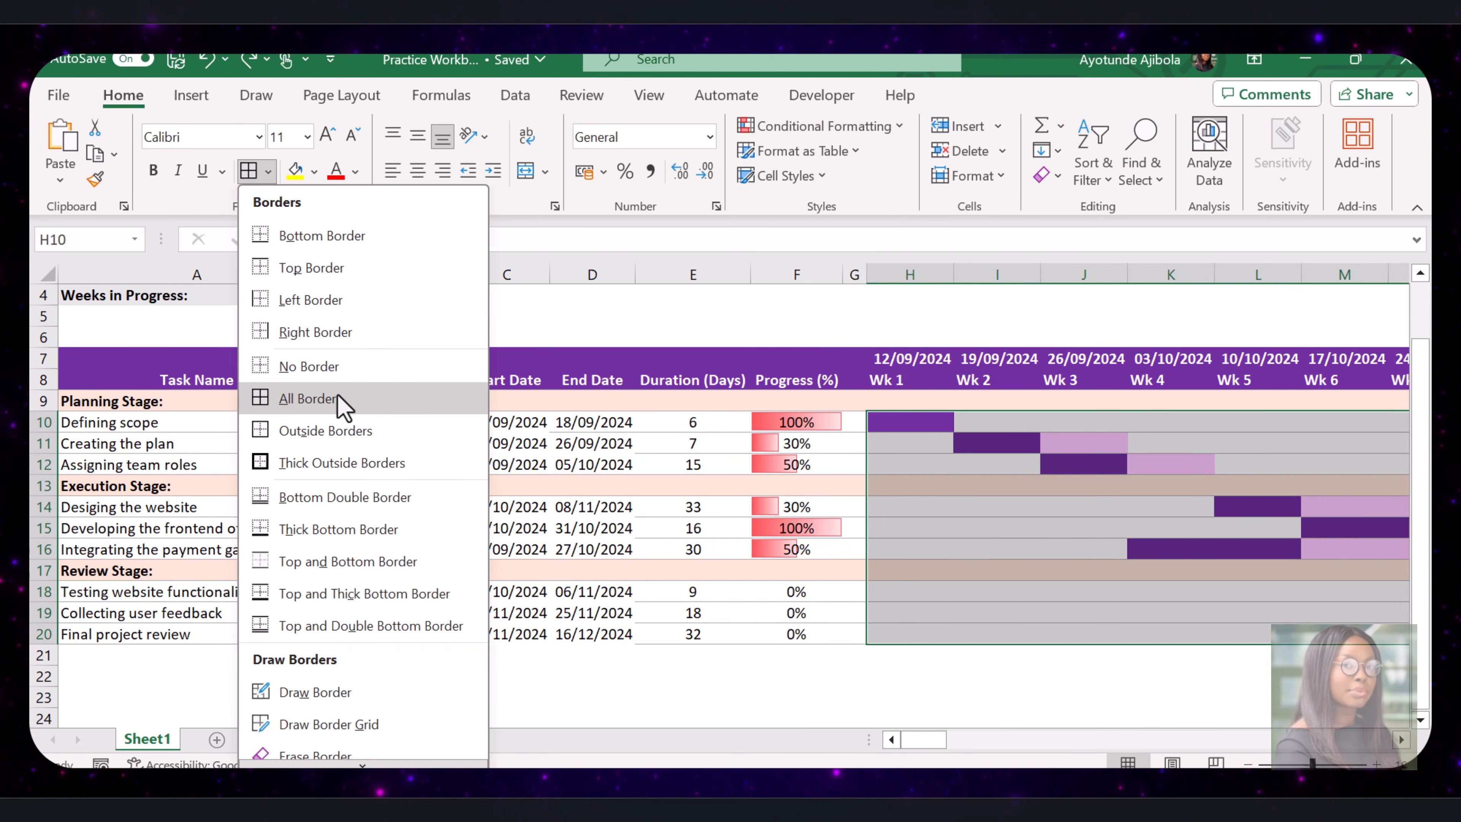
pyautogui.click(368, 399)
pyautogui.moveTo(917, 739)
pyautogui.mouseDown()
pyautogui.moveTo(897, 726)
pyautogui.moveTo(925, 726)
pyautogui.mouseUp()
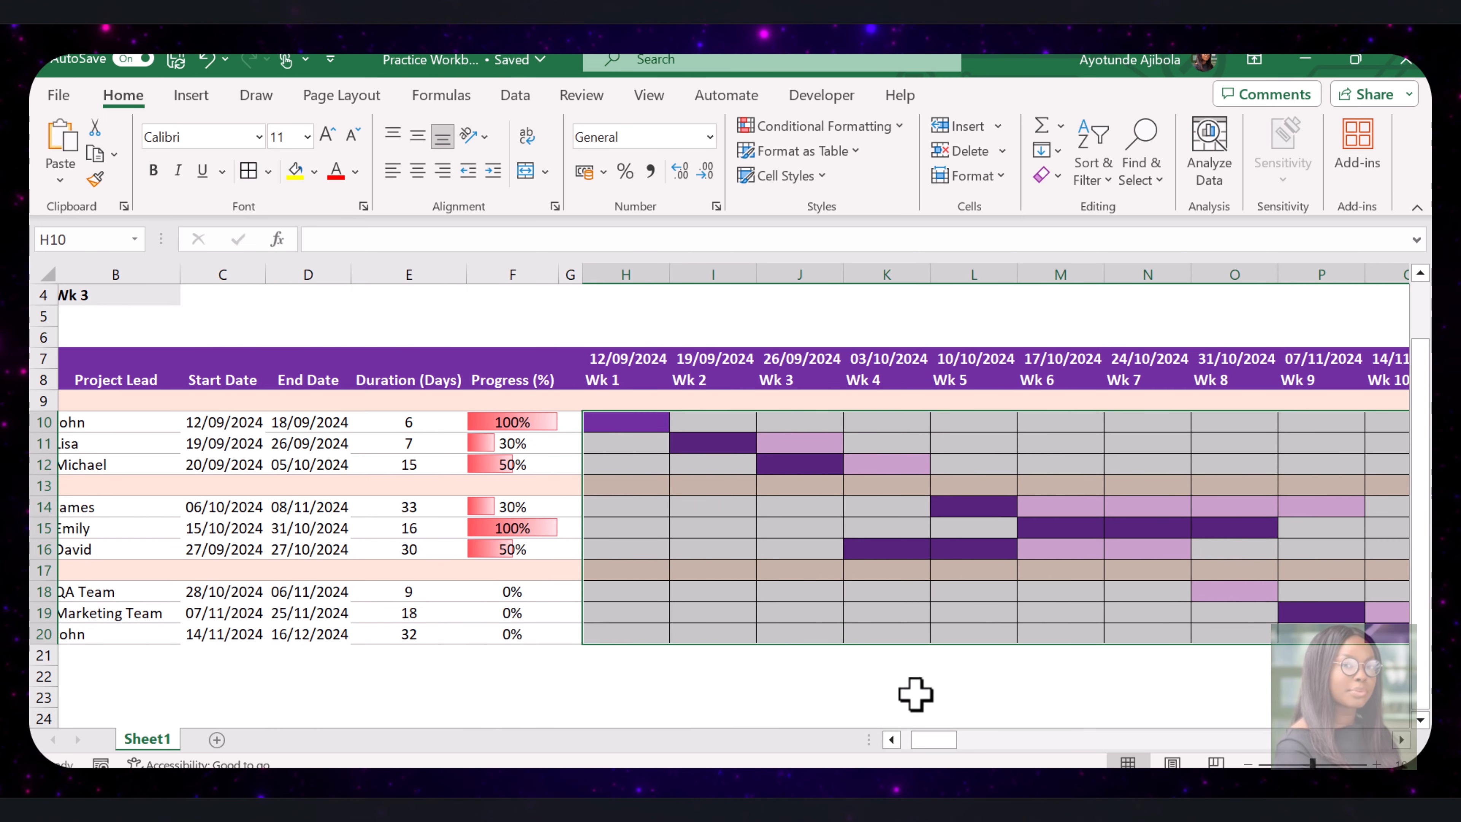
pyautogui.click(906, 670)
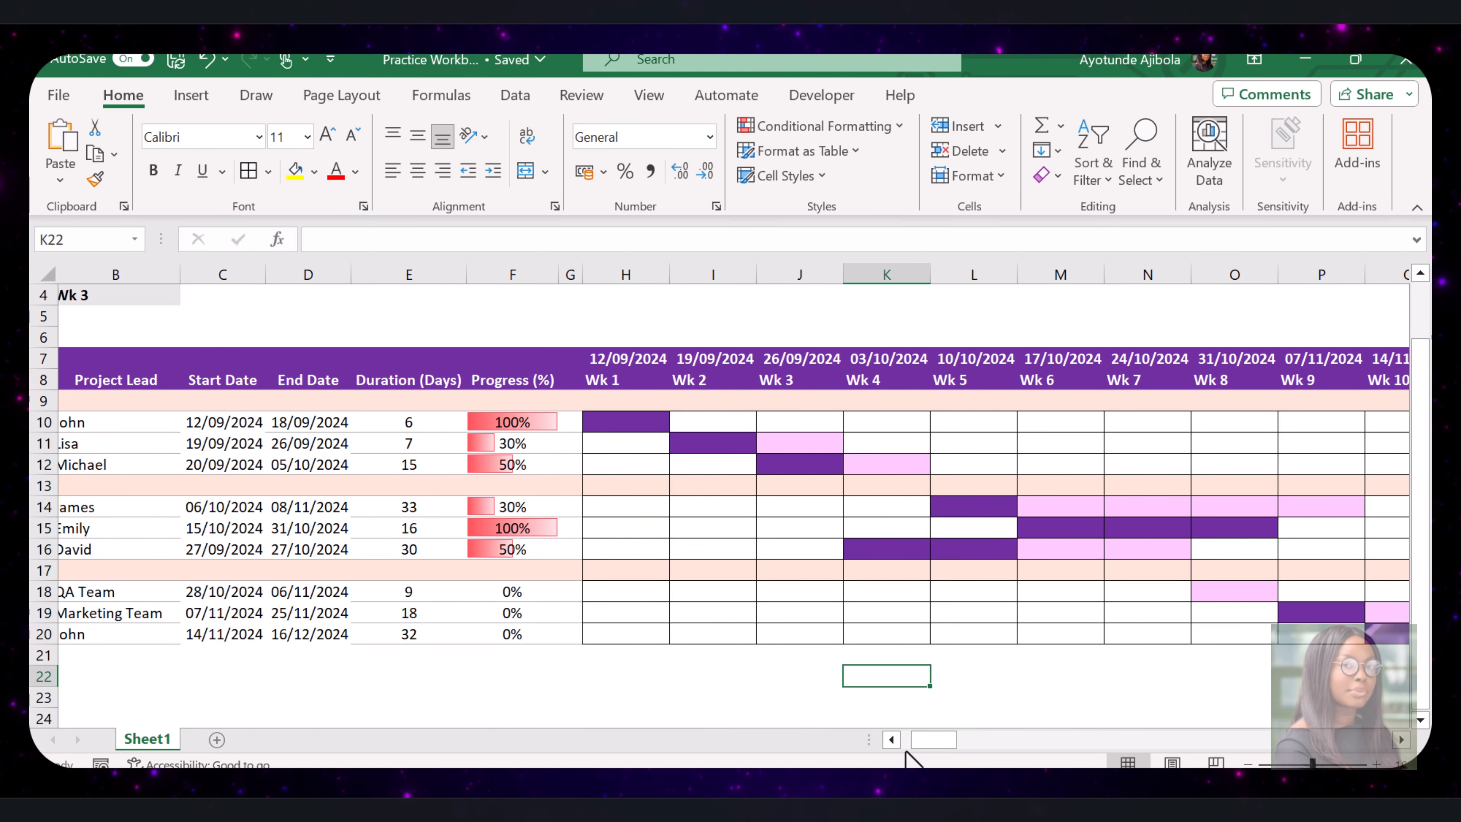
# - Delete the surplus timeline columns from column V onward, past the last dated week
pyautogui.hscroll(5, 946, 411)
pyautogui.moveTo(867, 276); pyautogui.dragTo(1422, 495)
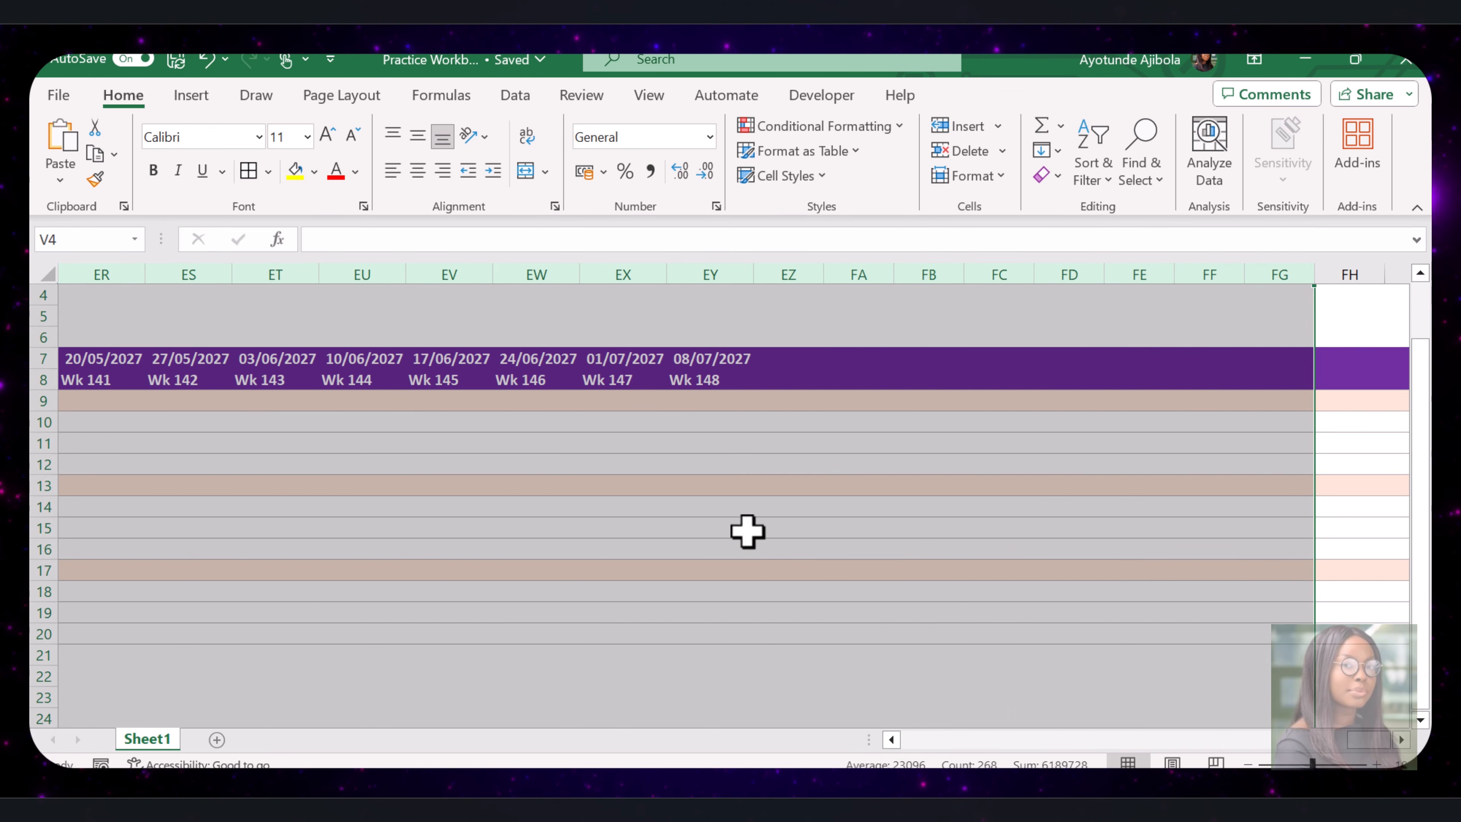
pyautogui.rightClick(749, 543)
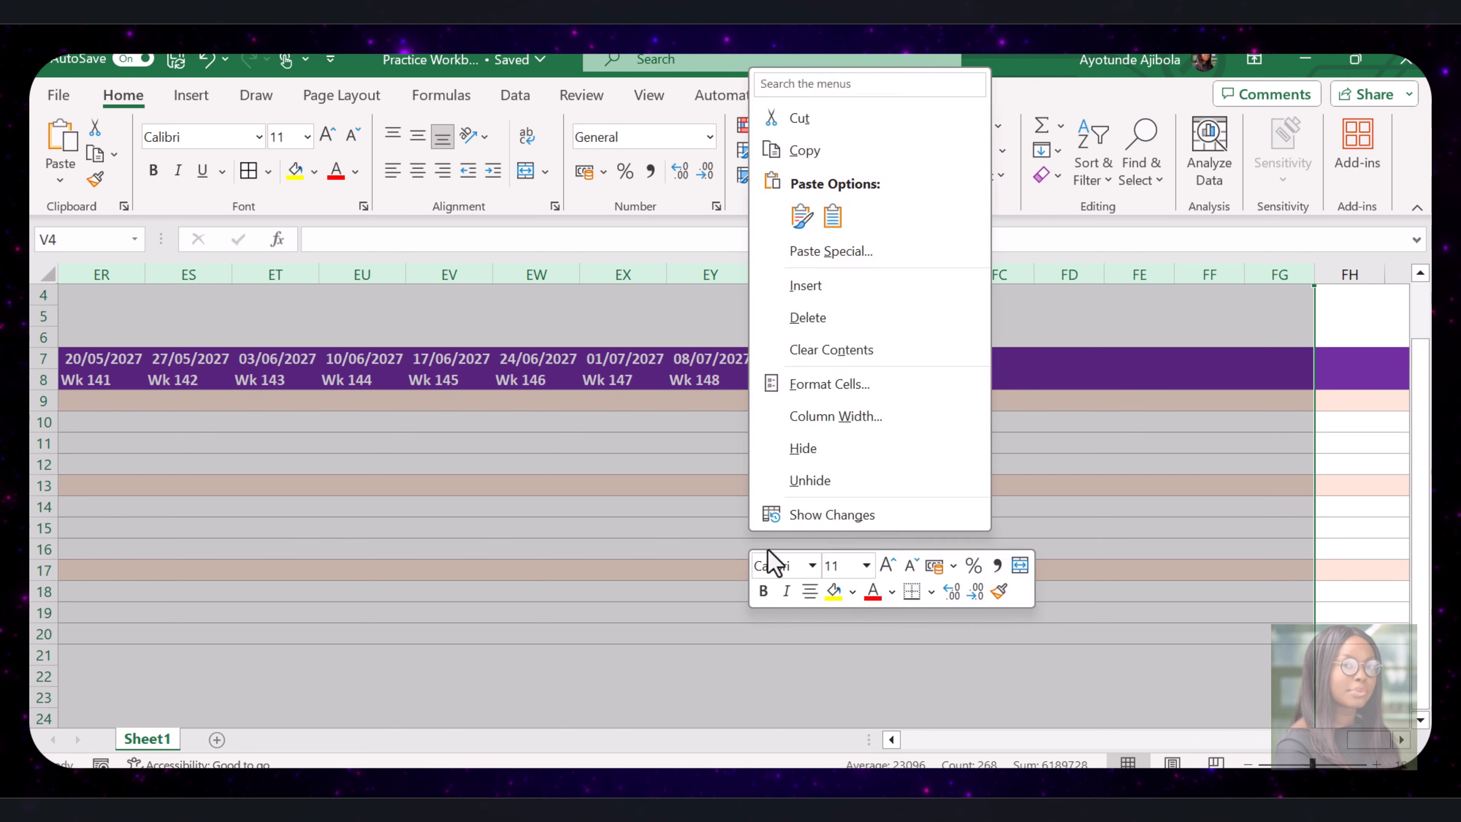
pyautogui.click(811, 320)
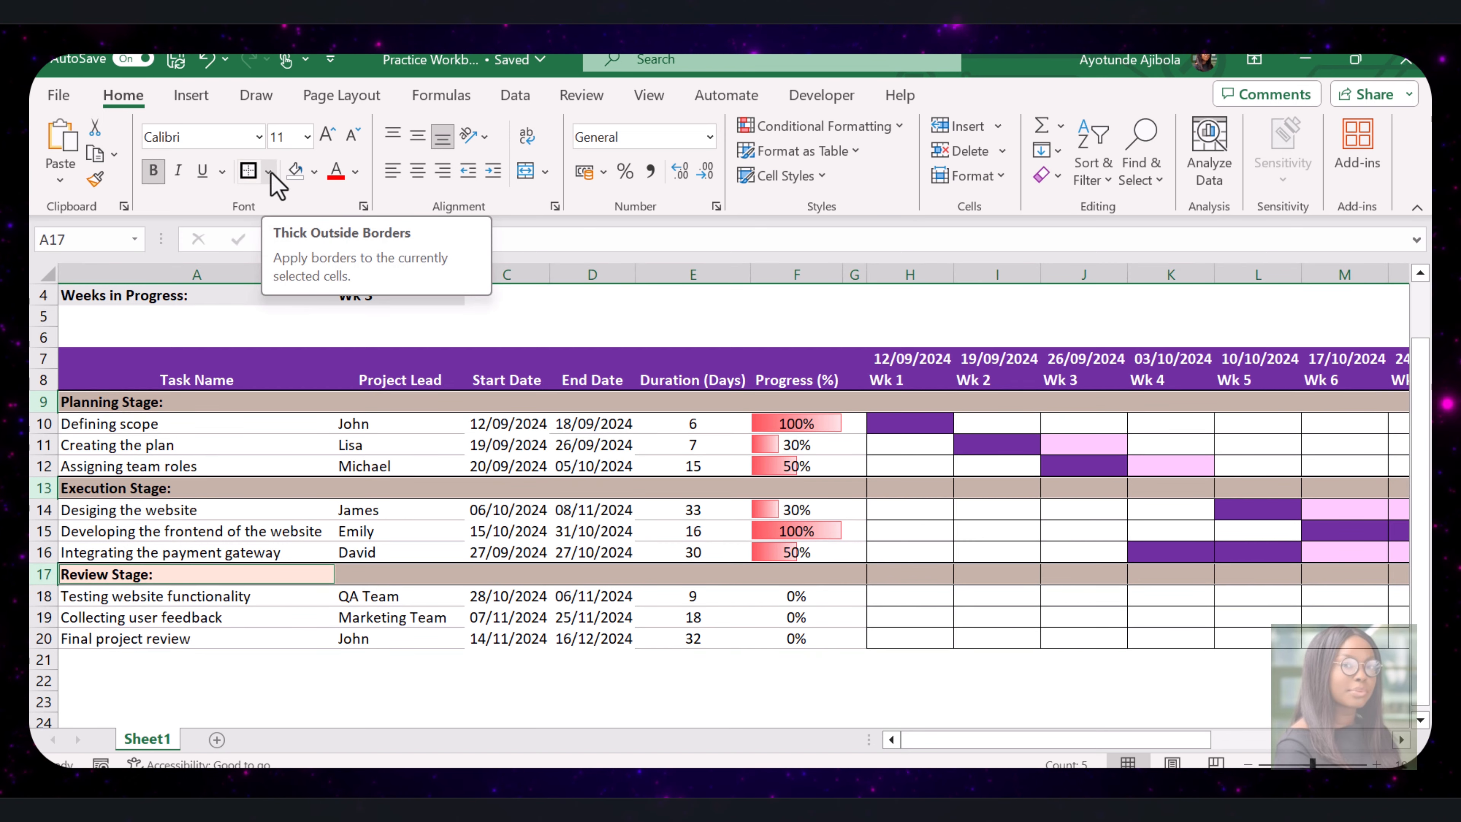
# - Choose a theme line color for the borders of the stage header rows 9, 13 and 17
pyautogui.click(268, 171)
pyautogui.moveTo(472, 694)
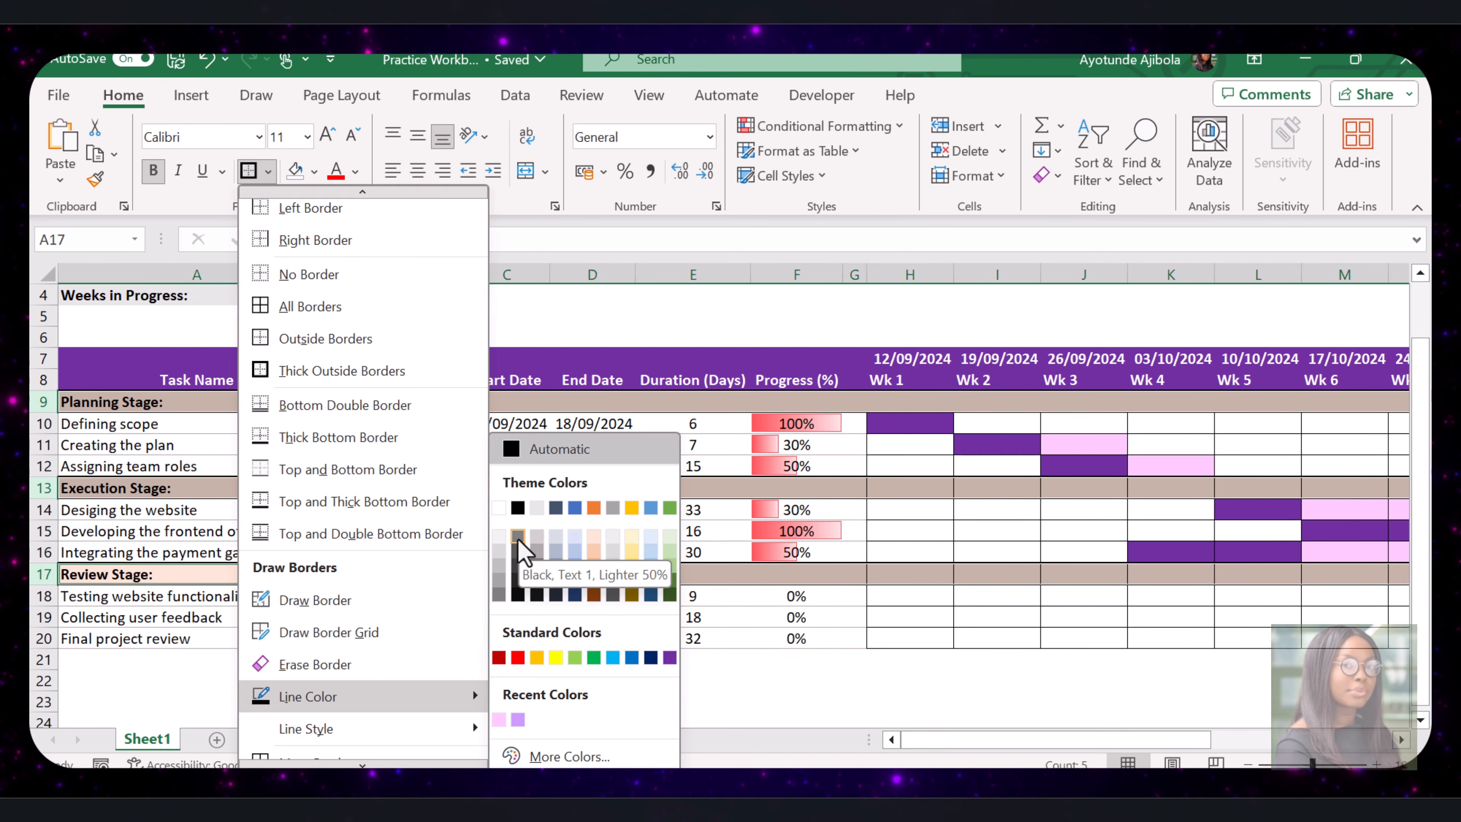
pyautogui.click(536, 551)
pyautogui.scroll(-1, 690, 633)
pyautogui.click(506, 679)
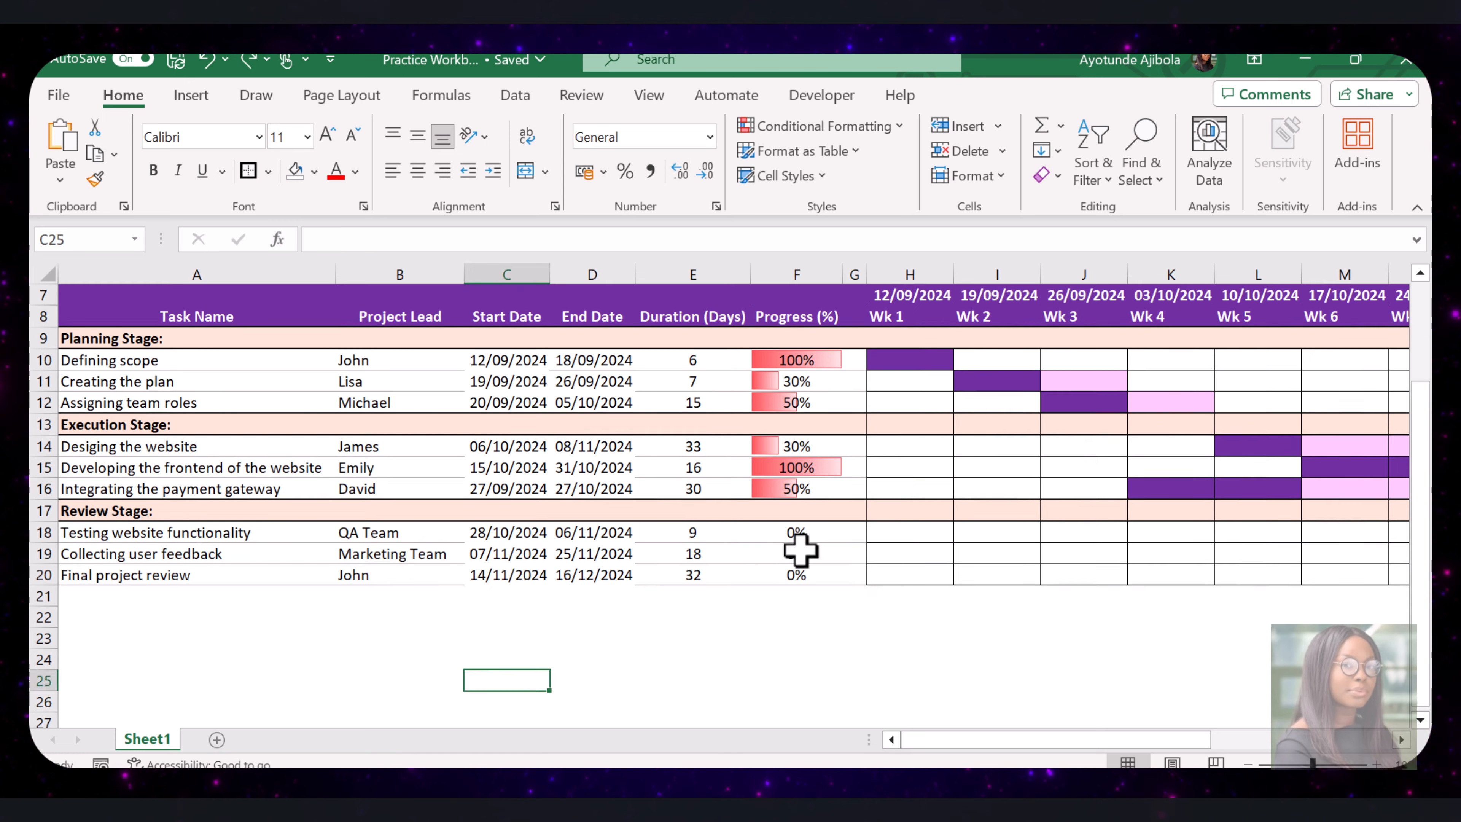
# - Highlight header rows 7 and 8 and columns A and B as the areas to keep fixed
pyautogui.click(532, 423)
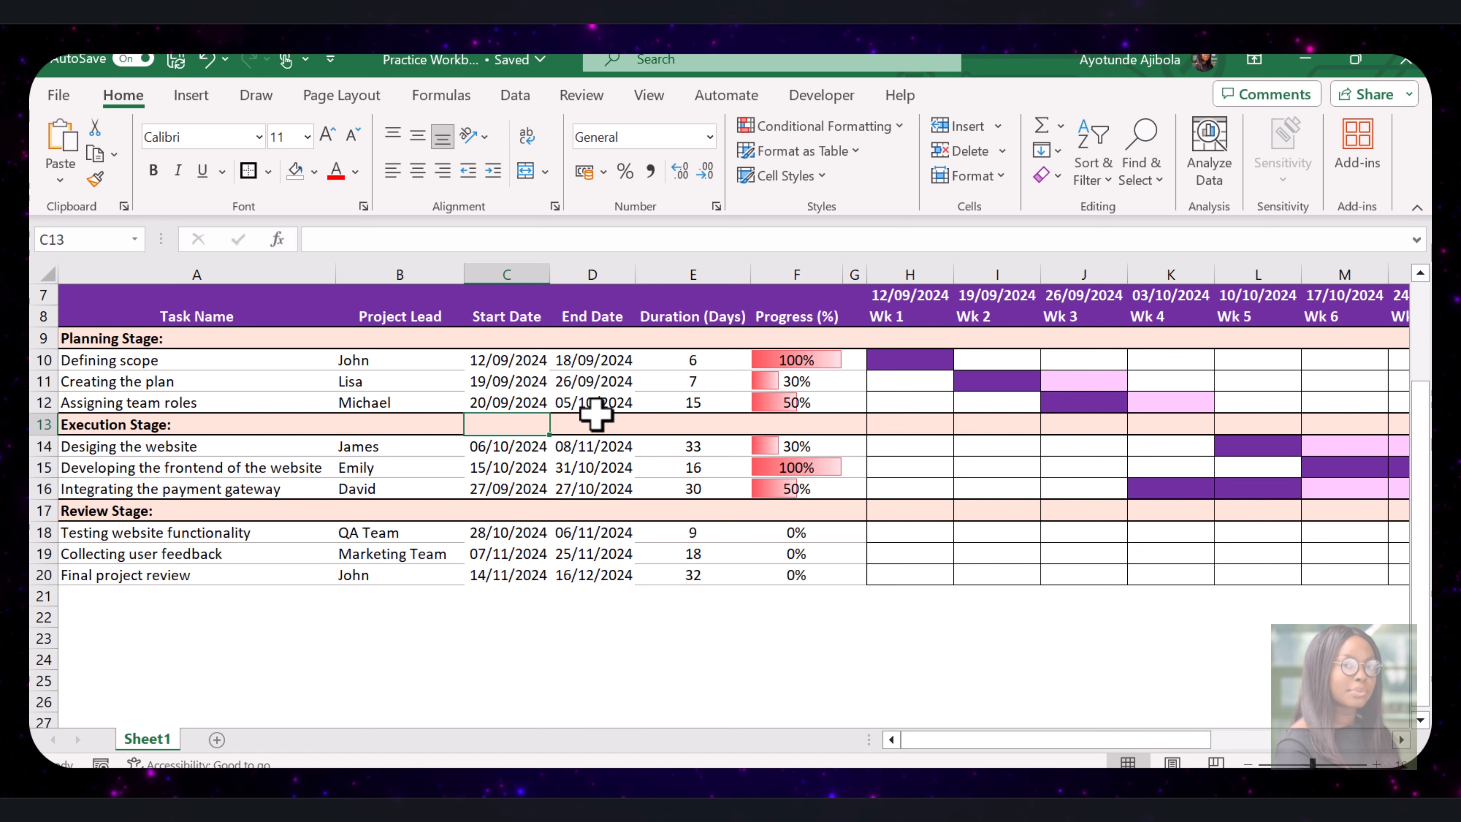
pyautogui.scroll(1, 593, 414)
pyautogui.click(512, 460)
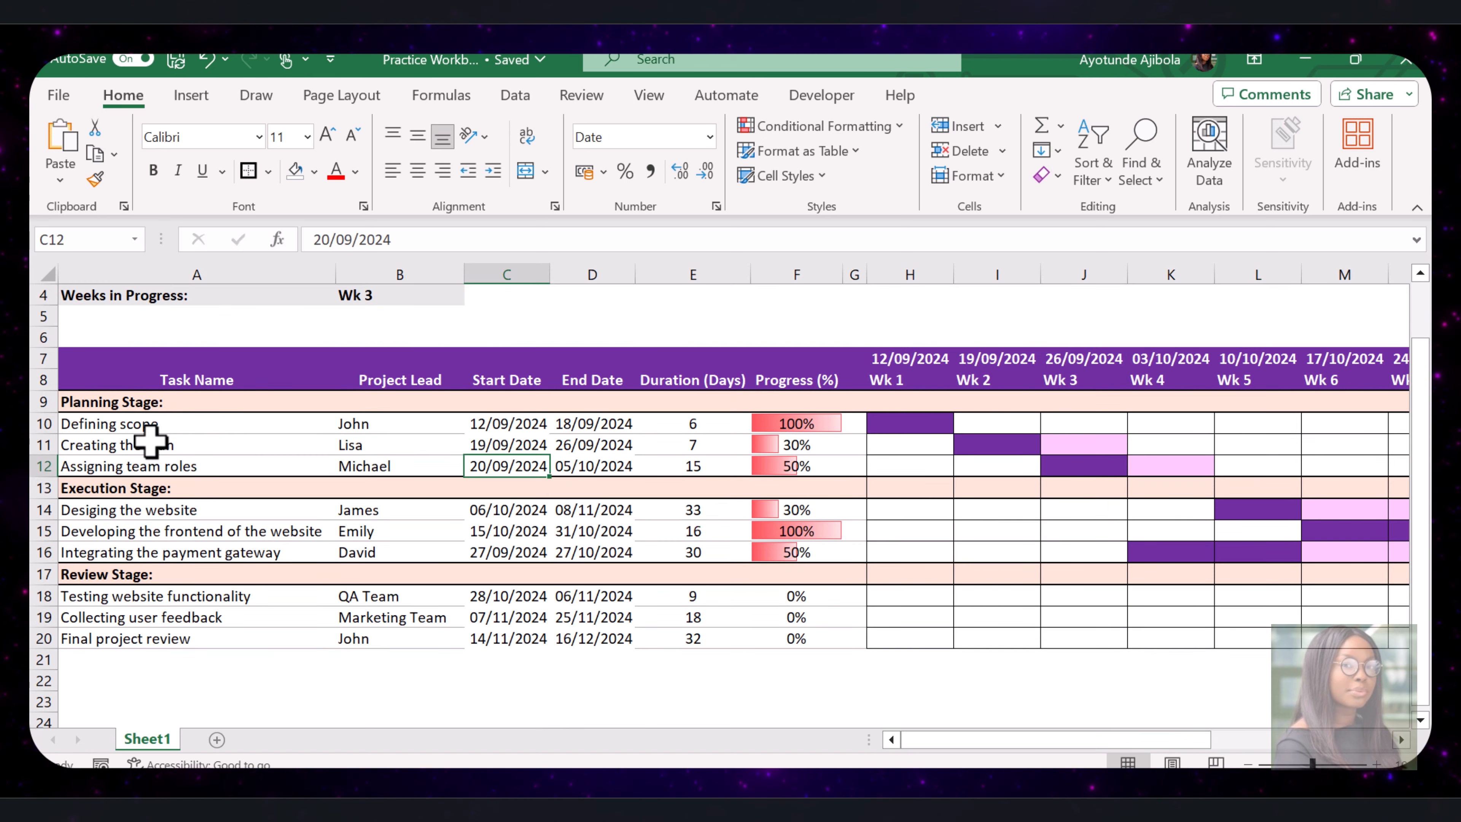
pyautogui.click(37, 360)
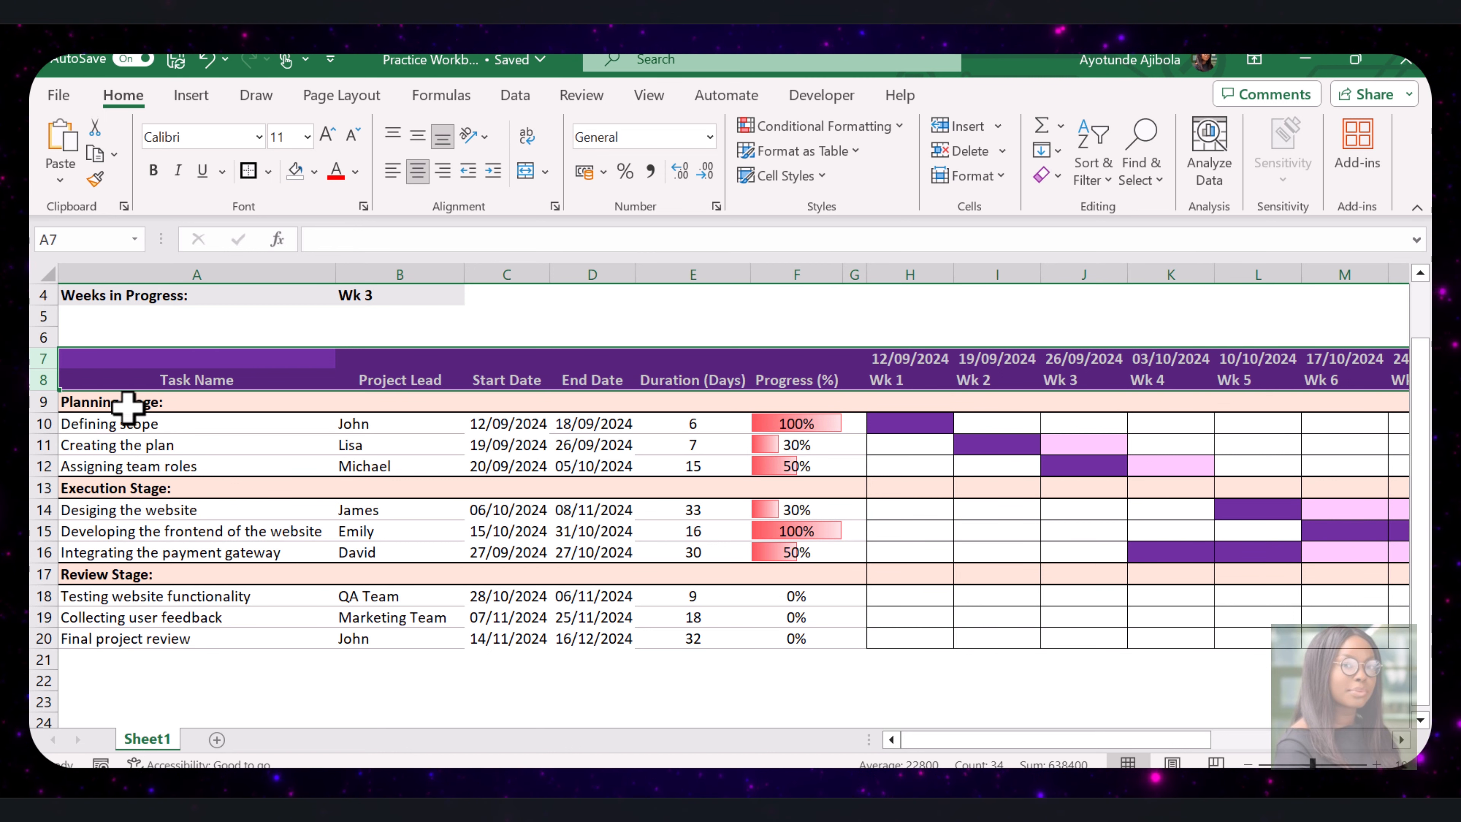
pyautogui.click(135, 421)
pyautogui.click(123, 271)
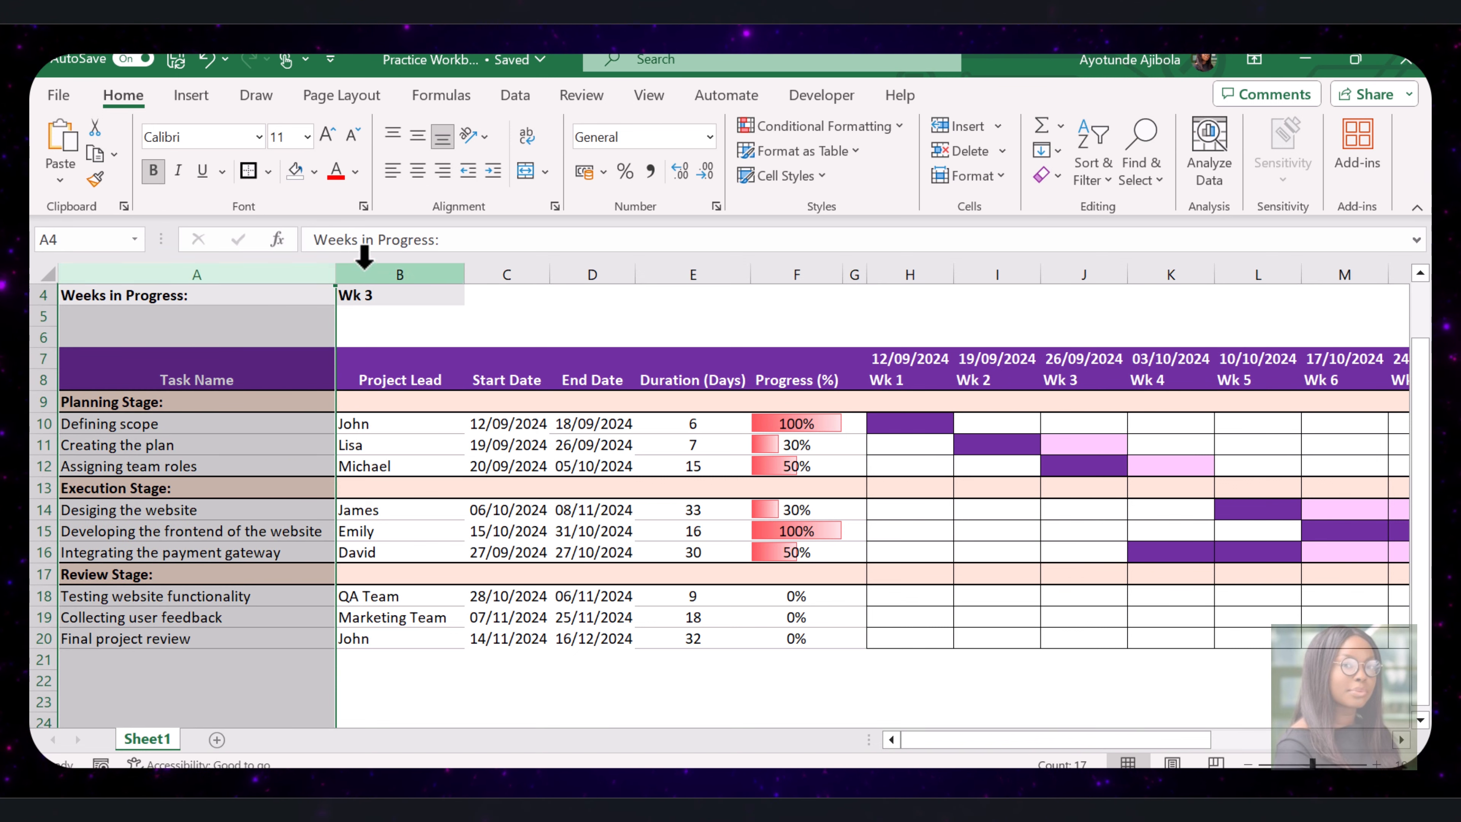
pyautogui.click(356, 265)
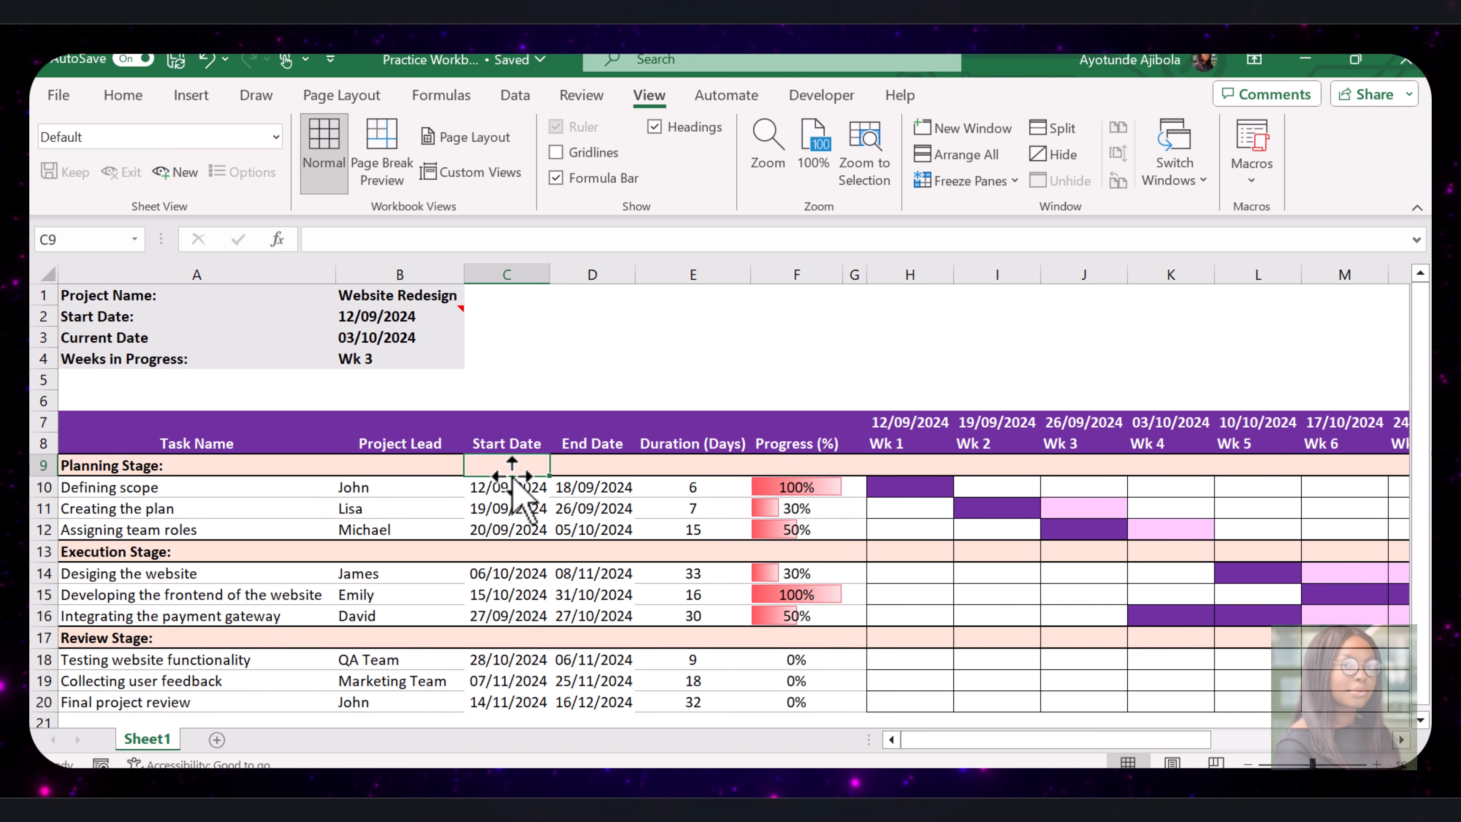
# - Freeze the panes at cell C9 to lock rows 1 to 8 and columns A and B
pyautogui.click(127, 97)
pyautogui.click(650, 96)
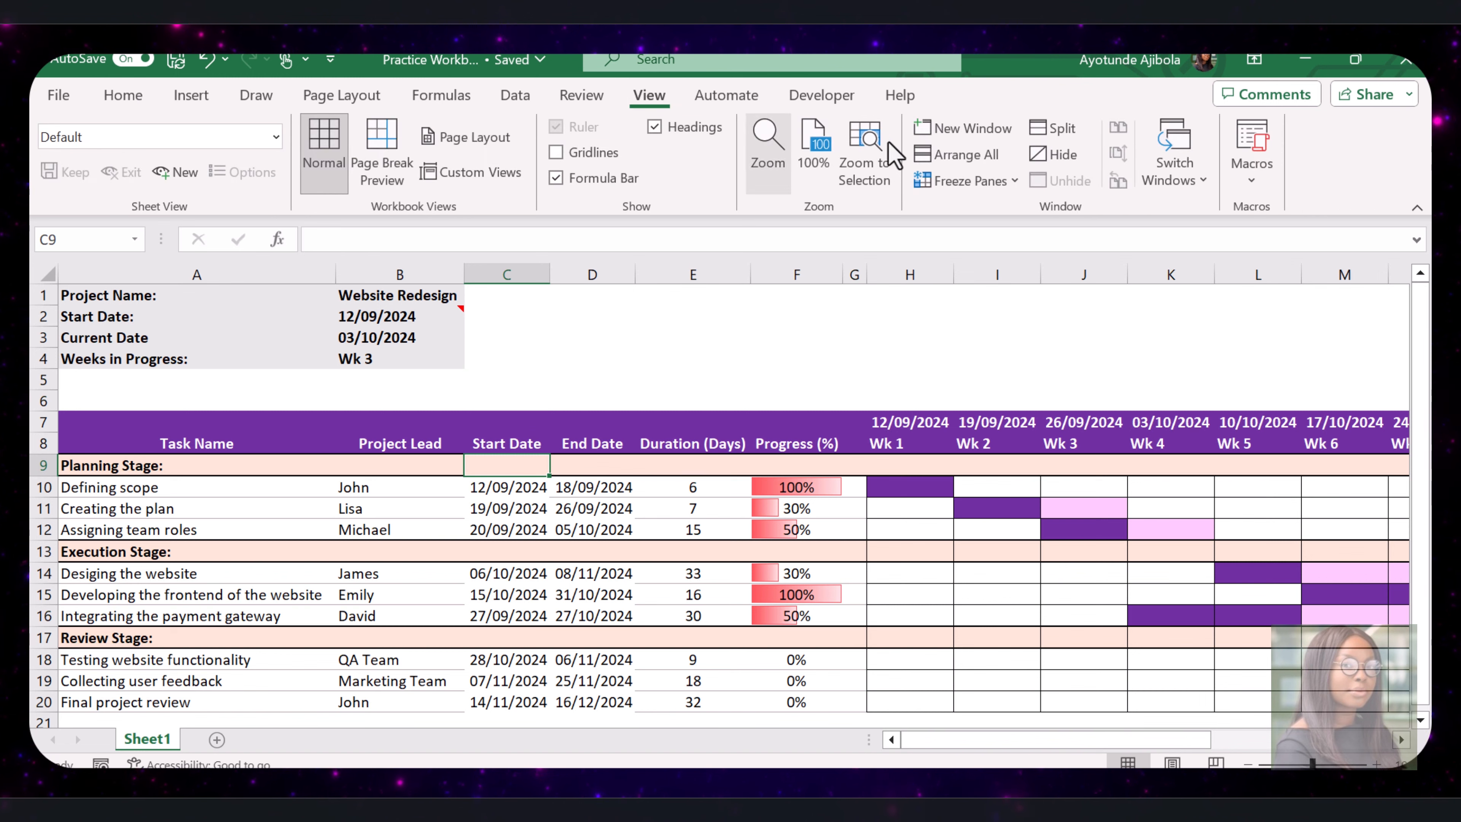
pyautogui.click(966, 183)
pyautogui.click(981, 214)
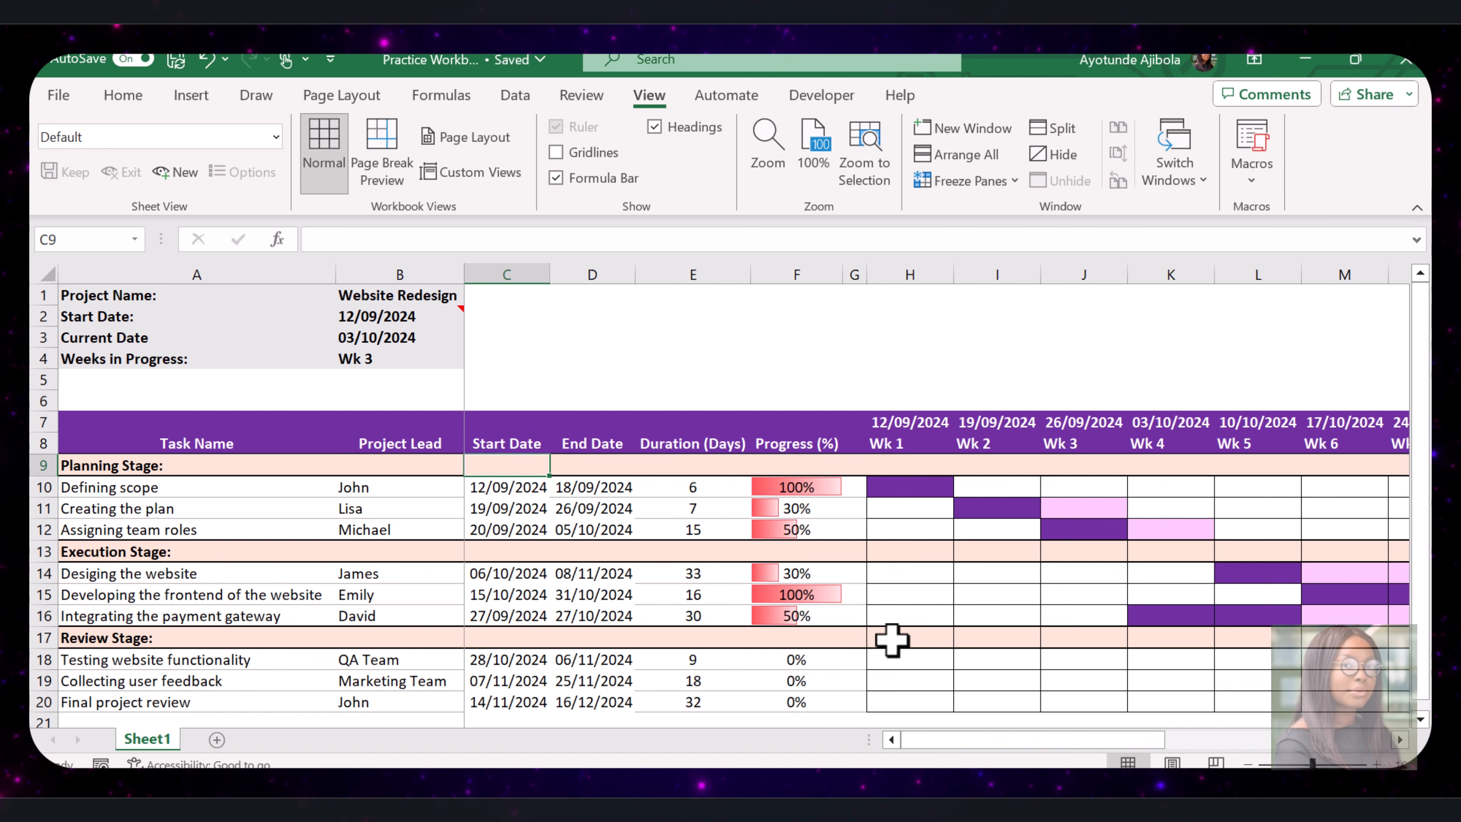
# - Examine the frozen header rows and the task name and project lead columns while moving through the tasks and weekly timeline
pyautogui.scroll(-3, 896, 636)
pyautogui.scroll(3, 896, 637)
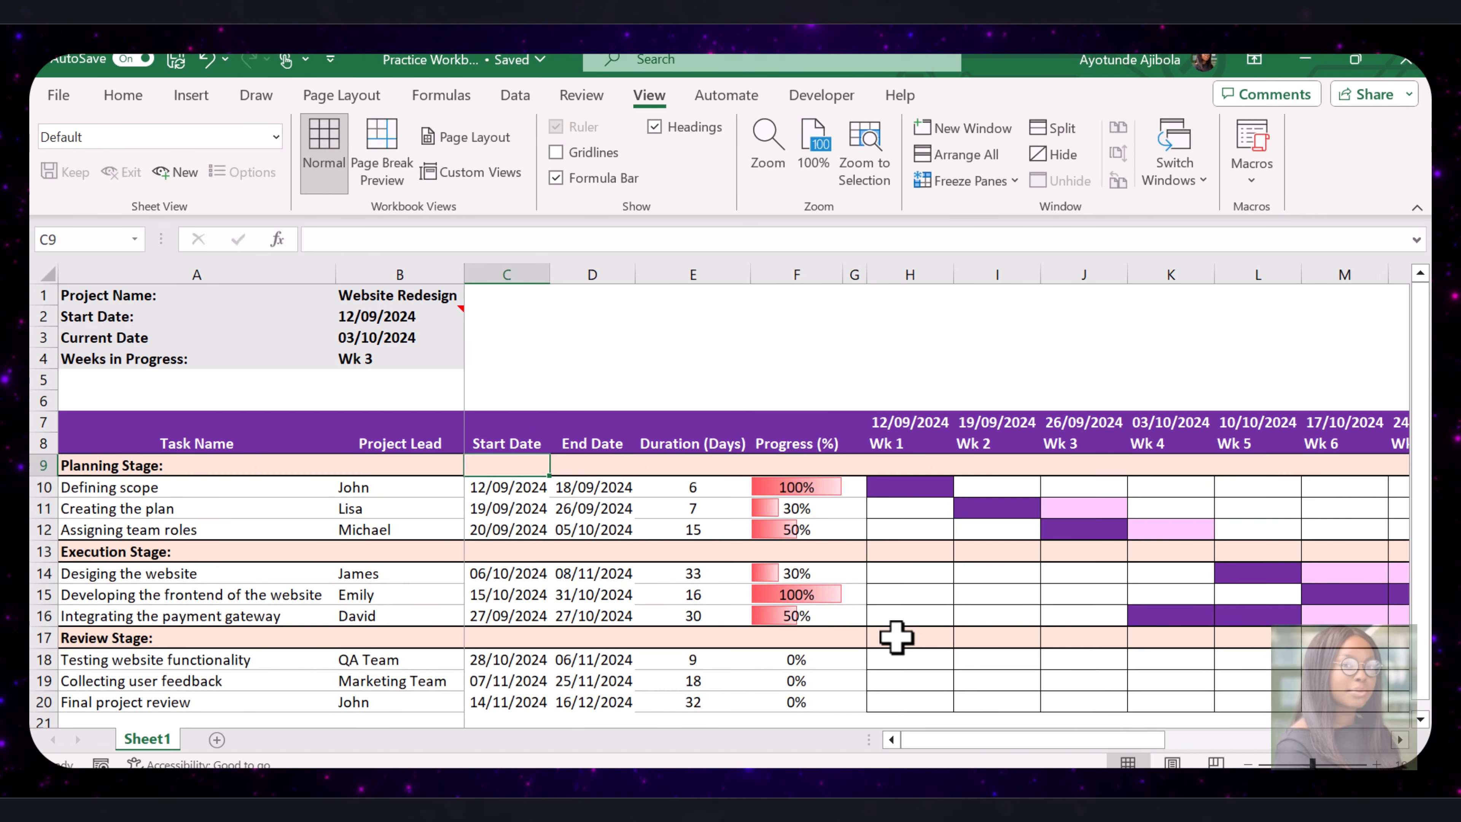
pyautogui.scroll(-2, 896, 636)
pyautogui.scroll(2, 896, 636)
pyautogui.moveTo(1031, 739); pyautogui.dragTo(959, 738)
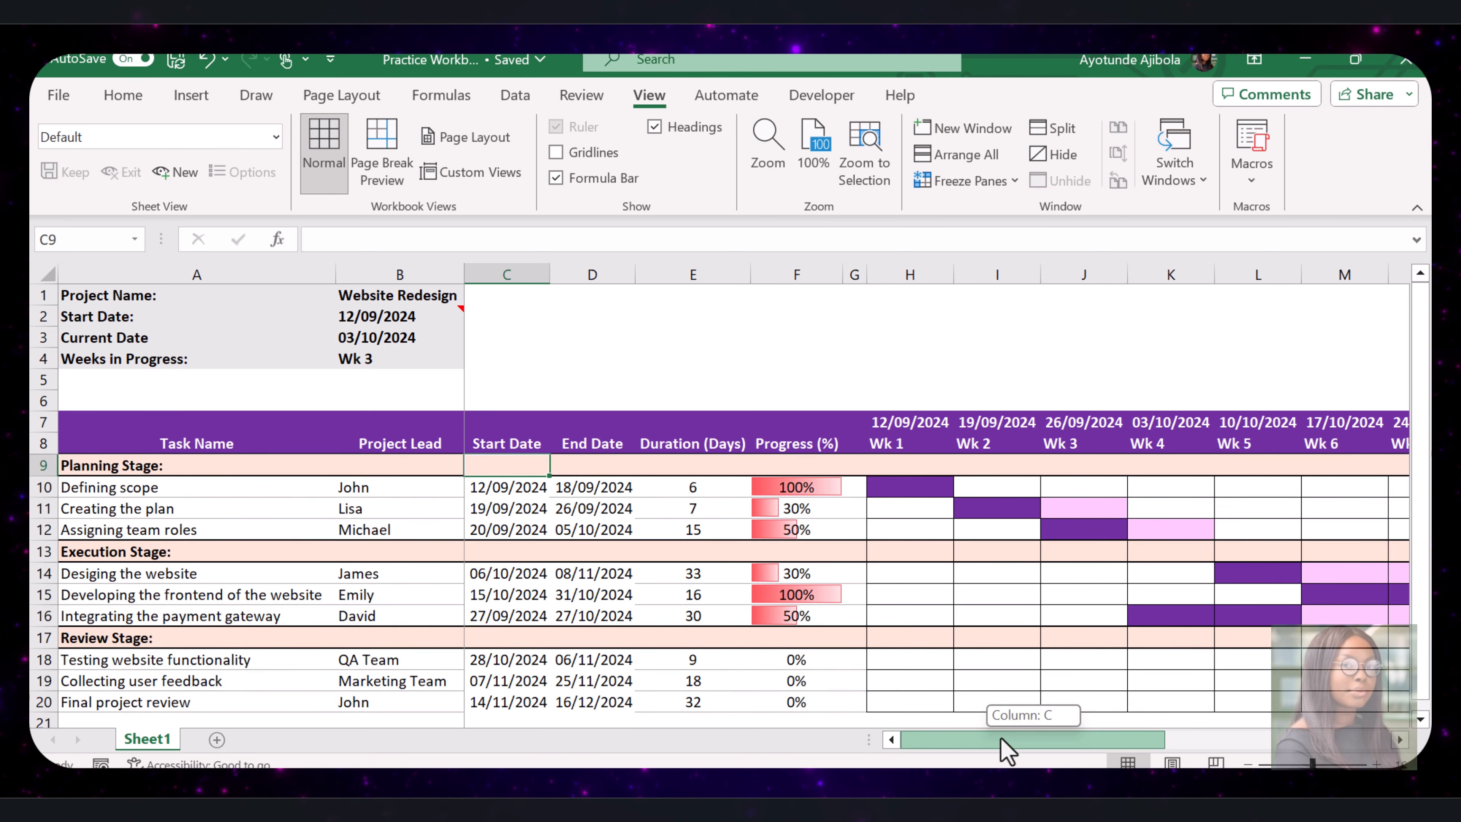
pyautogui.moveTo(986, 739); pyautogui.dragTo(688, 676)
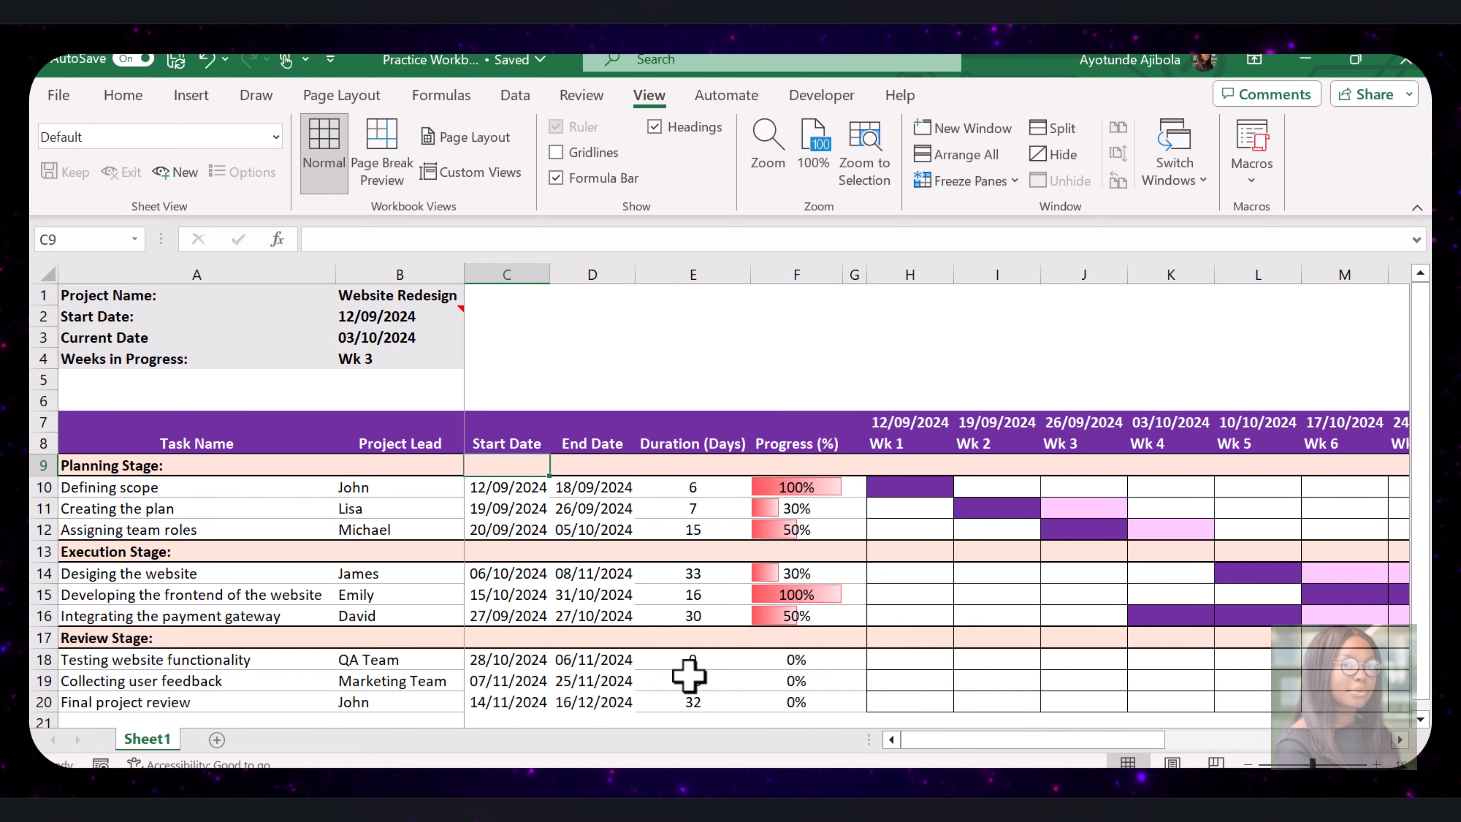
pyautogui.moveTo(935, 743); pyautogui.dragTo(994, 744)
pyautogui.scroll(-2, 997, 612)
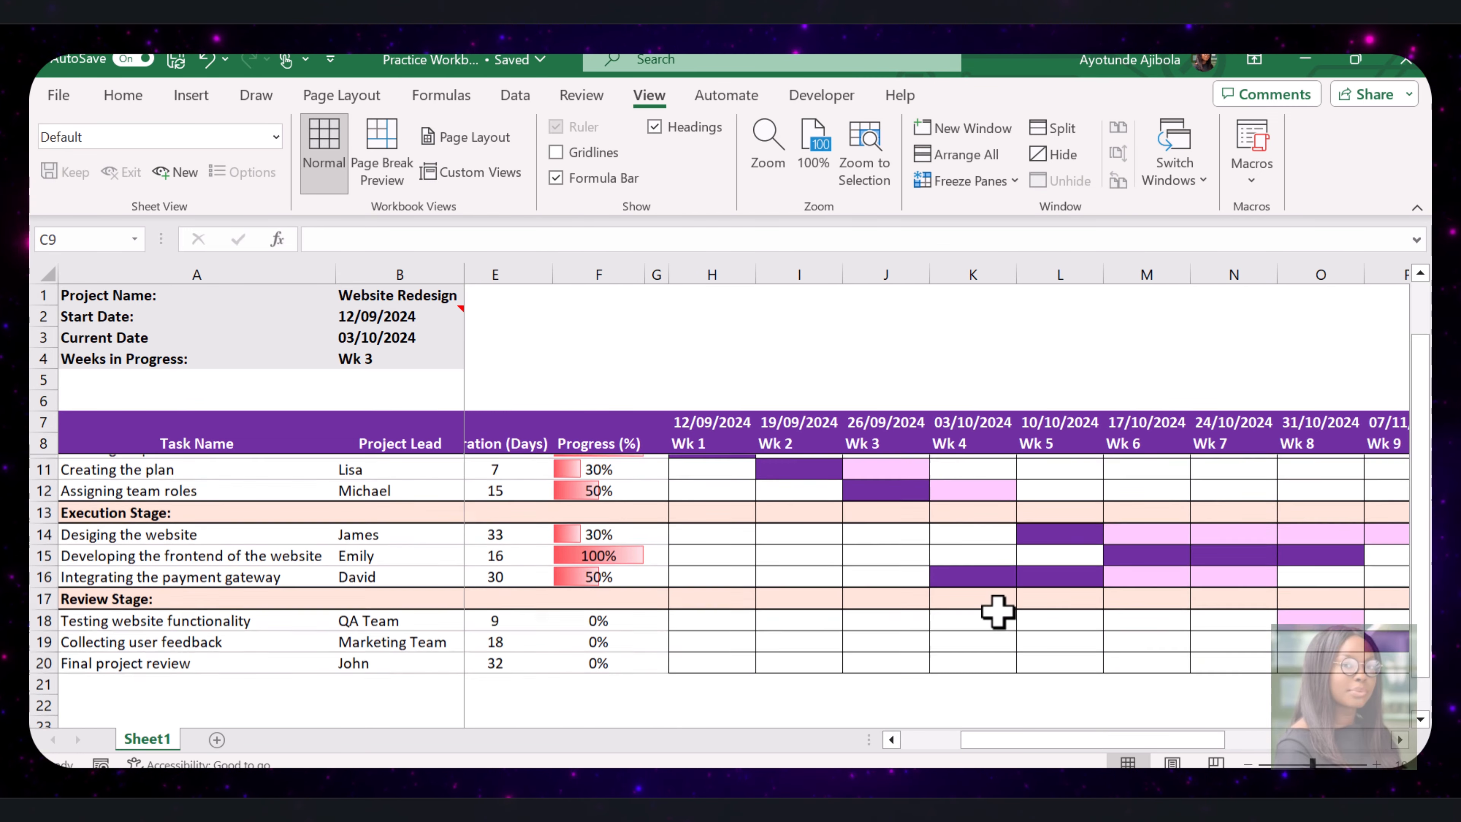
pyautogui.scroll(1, 997, 613)
pyautogui.scroll(1, 994, 610)
pyautogui.moveTo(1015, 740); pyautogui.dragTo(920, 726)
pyautogui.scroll(-2, 945, 653)
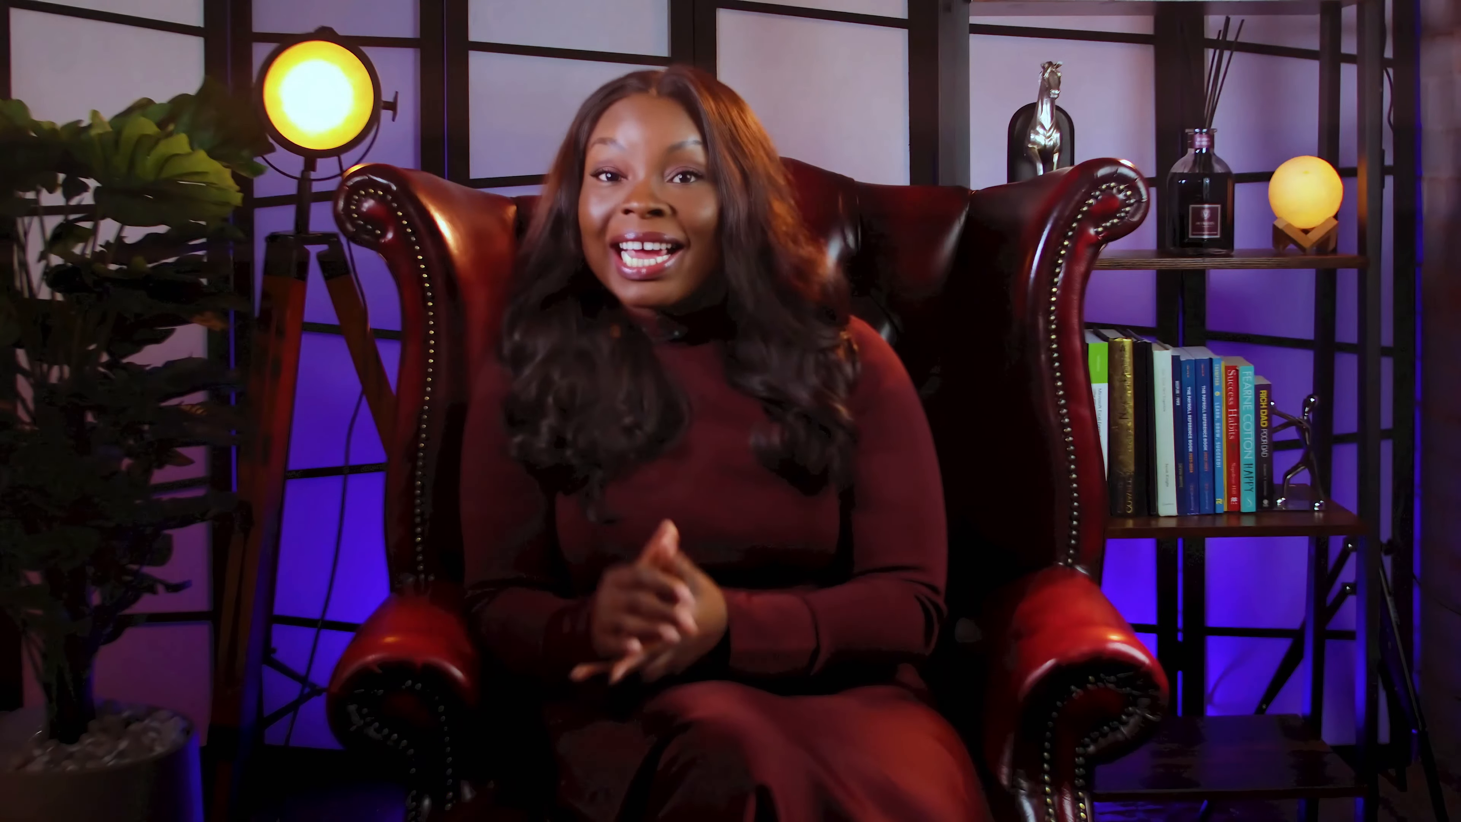